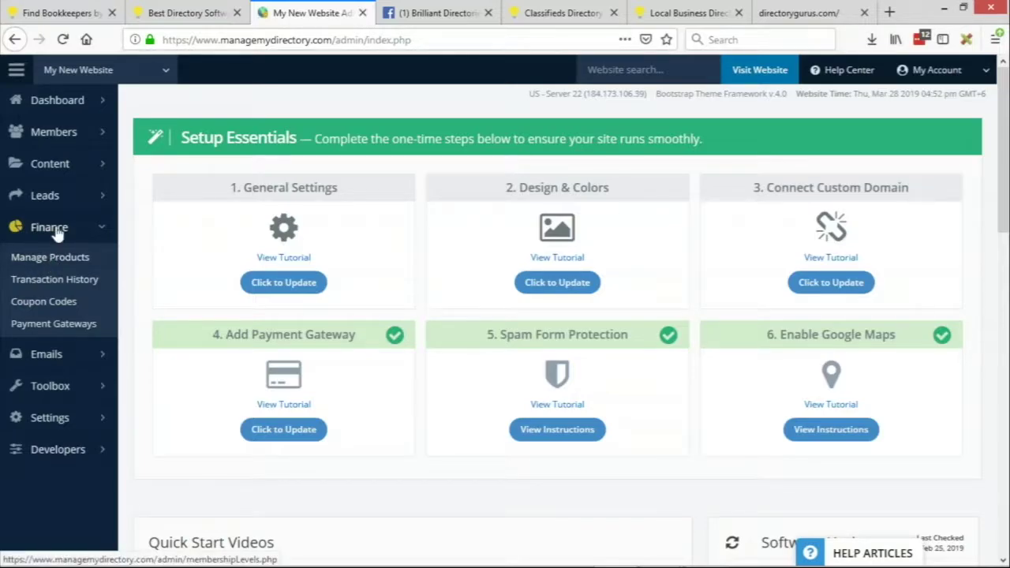
# From Finance > Manage Products, edit Silver Plan and show its Post Publishing tab.
pyautogui.click(45, 265)
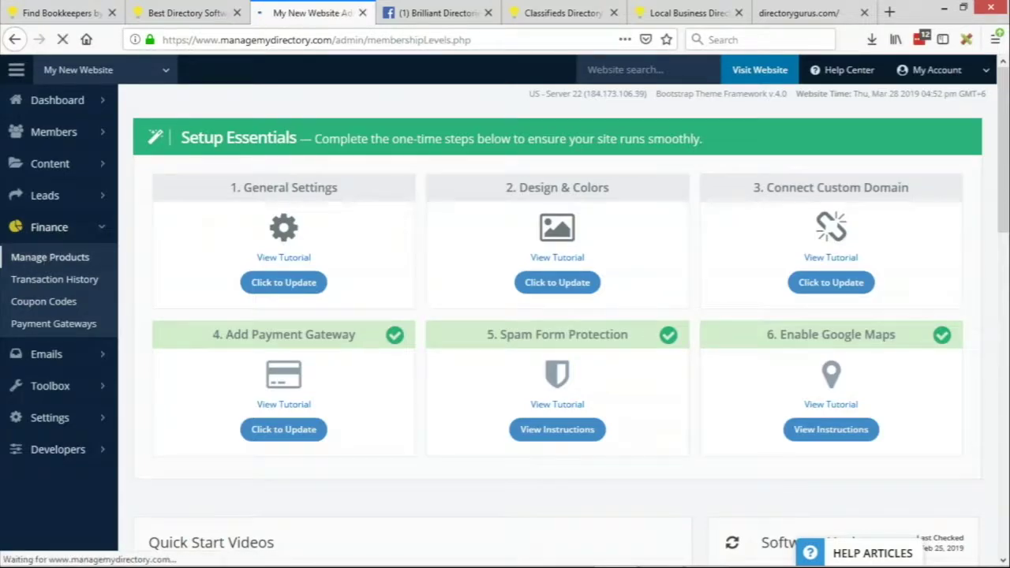
pyautogui.scroll(-3, 561, 328)
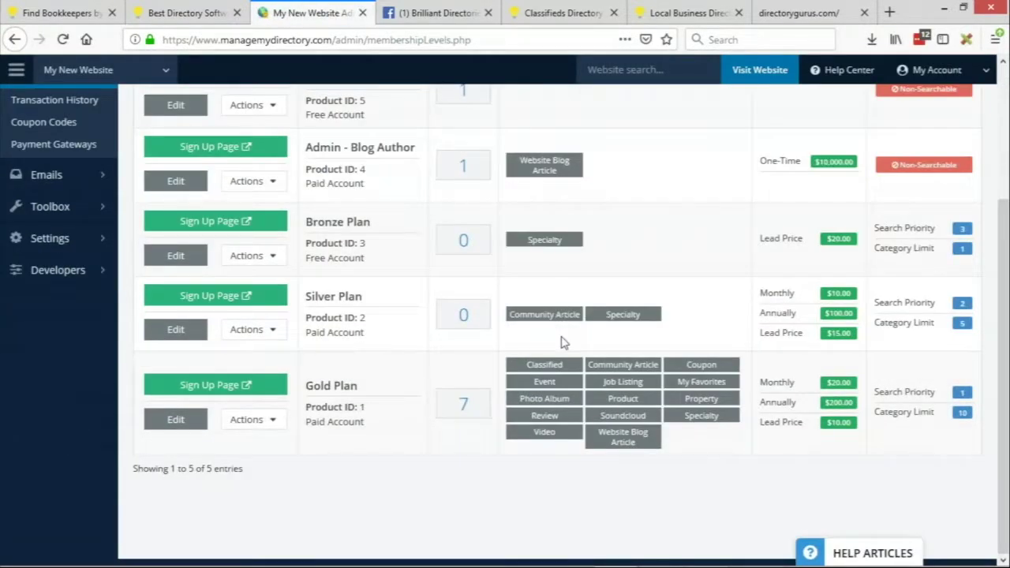
pyautogui.click(186, 330)
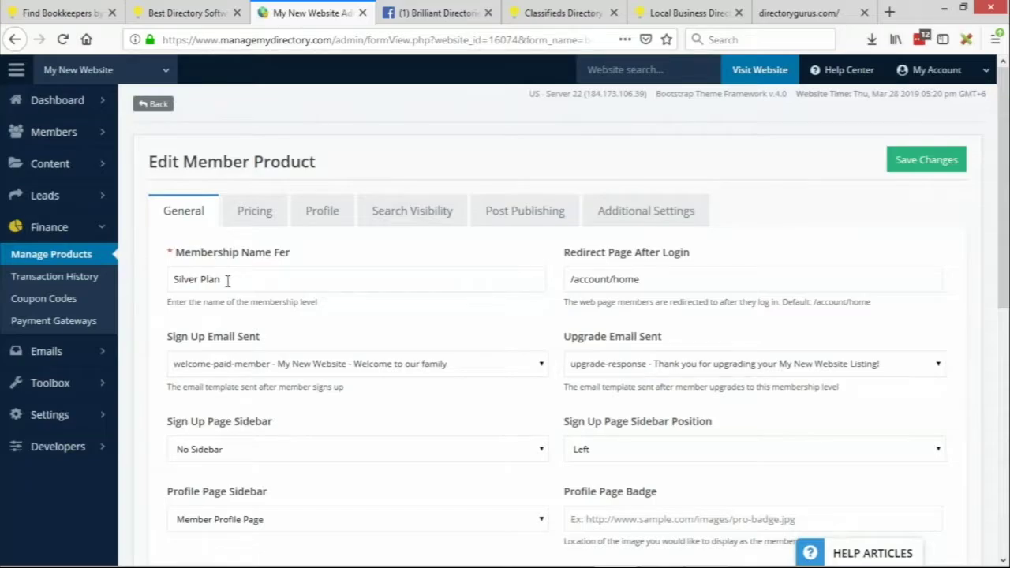
pyautogui.click(543, 213)
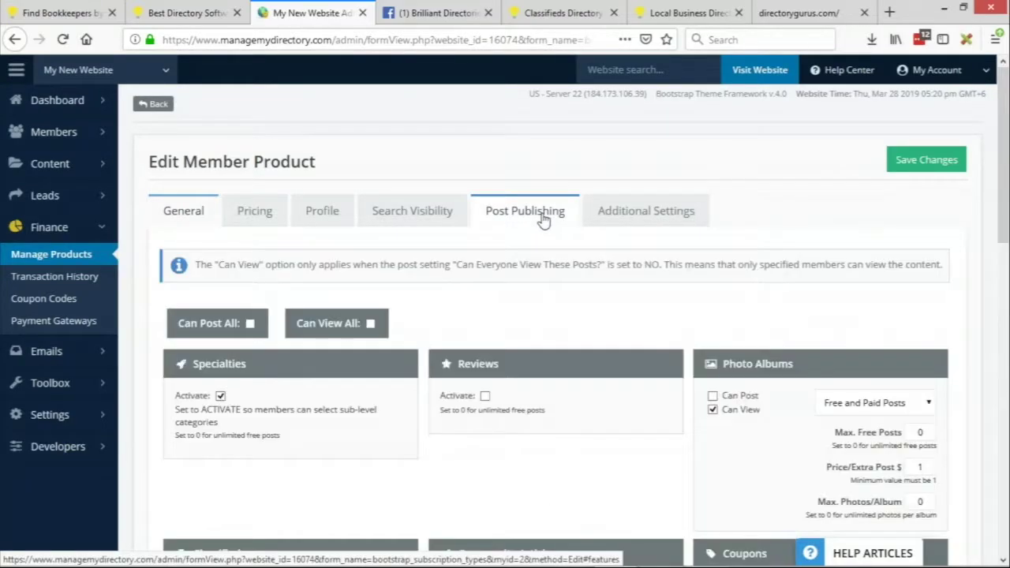
# Review the Photo Albums posting-type choices, leaving it at Free and Paid Posts.
pyautogui.scroll(-1, 542, 220)
pyautogui.scroll(-1, 593, 237)
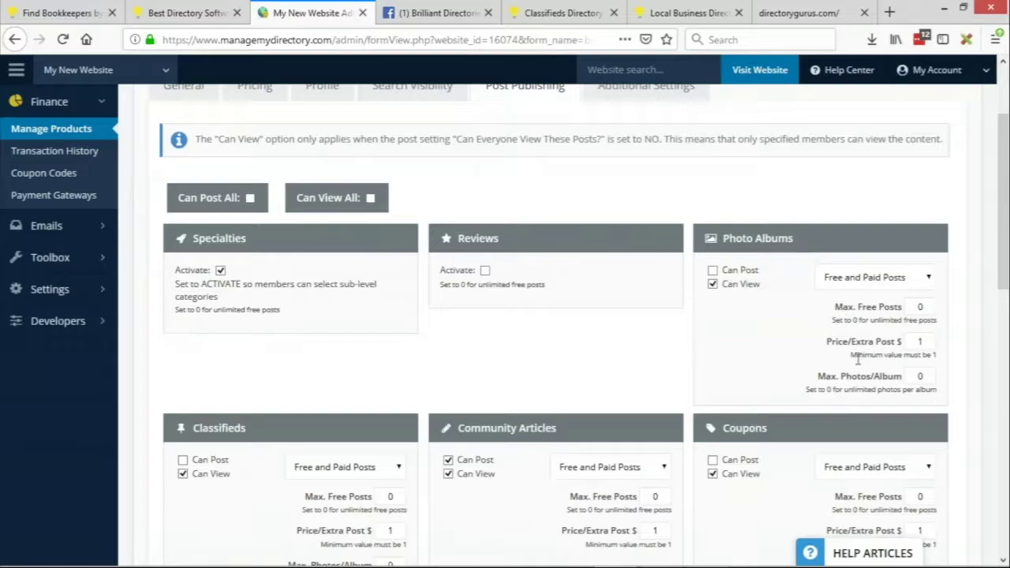
pyautogui.click(924, 279)
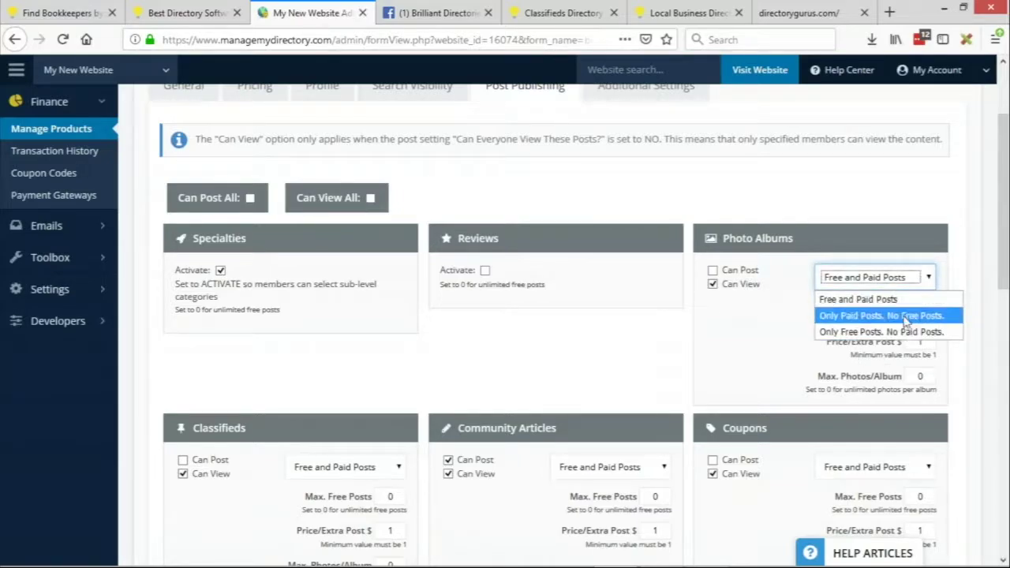
pyautogui.click(880, 299)
pyautogui.scroll(-2, 878, 166)
pyautogui.click(877, 154)
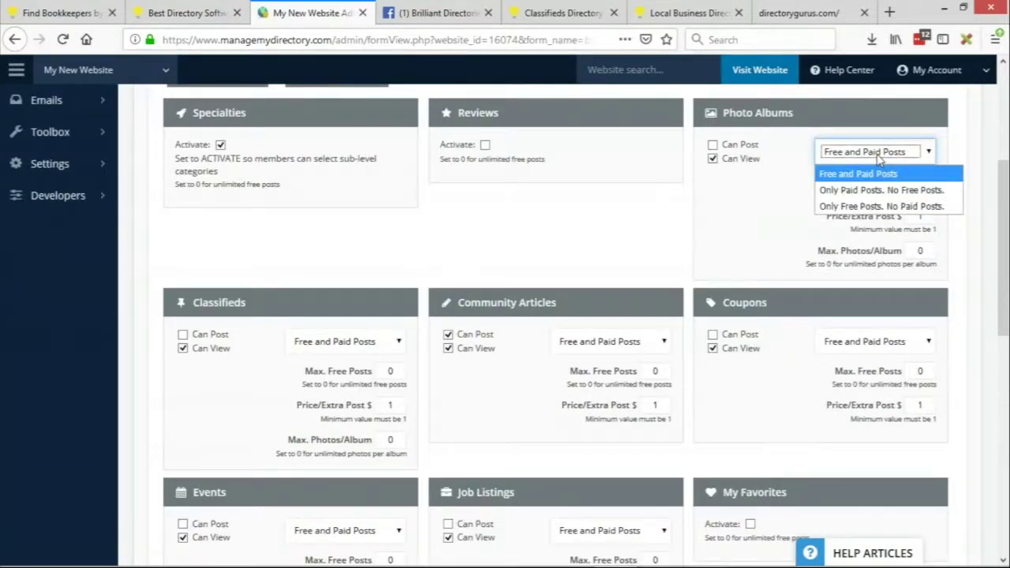
pyautogui.scroll(-1, 628, 256)
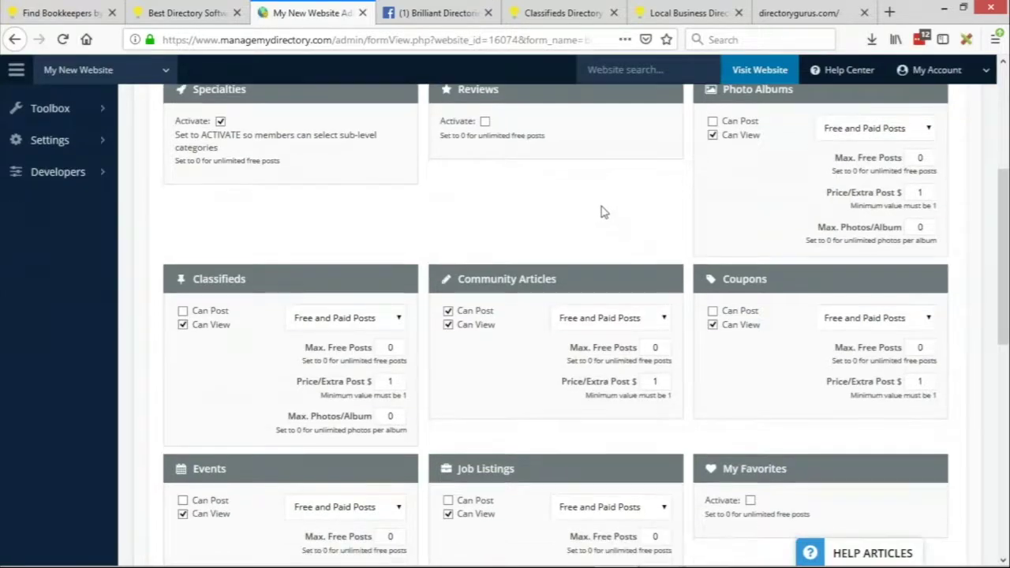
# Set Community Articles to 'Only Free Posts. No Paid Posts.' with Max. Free Posts 5.
pyautogui.click(647, 280)
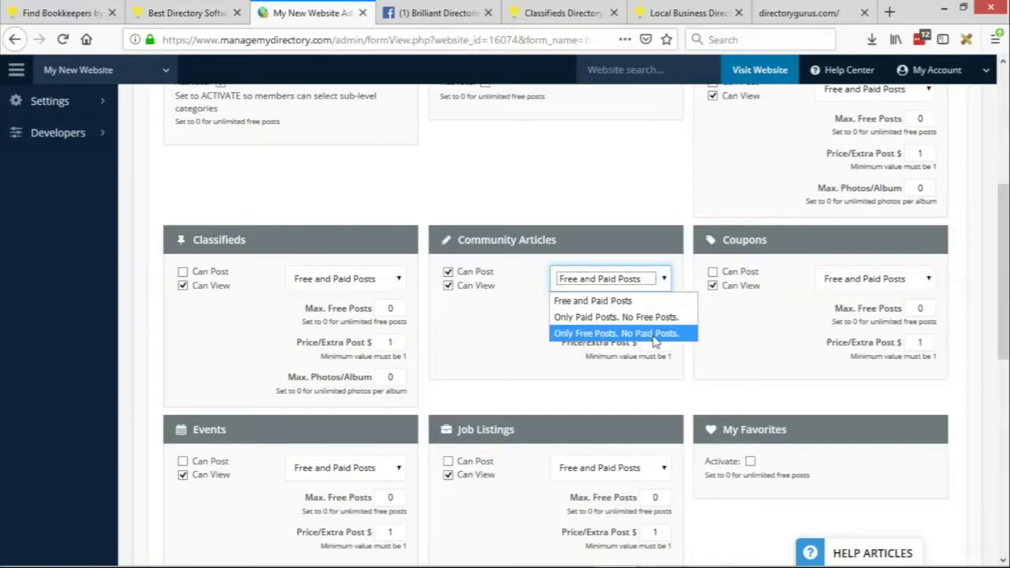
pyautogui.click(579, 333)
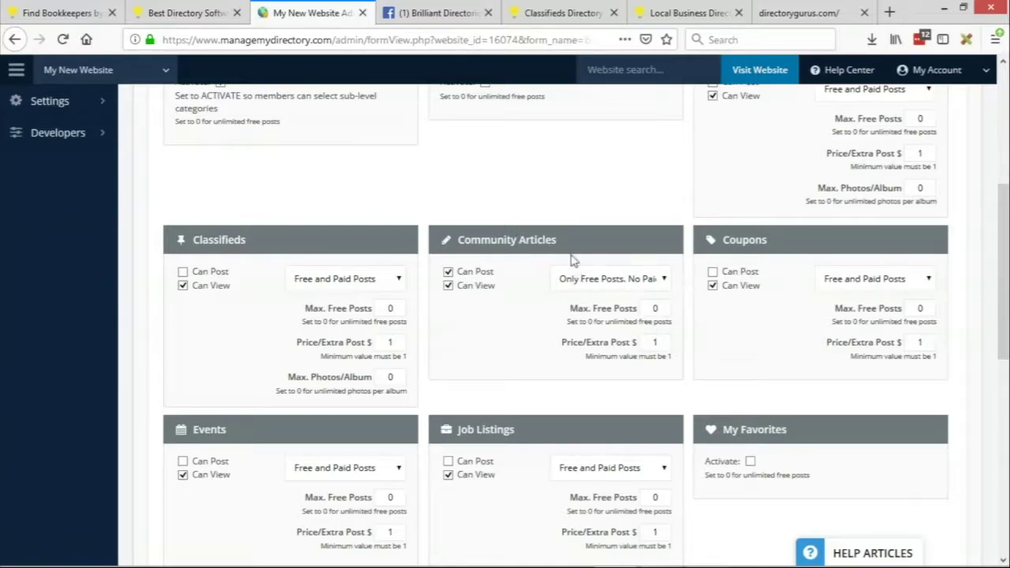
pyautogui.doubleClick(653, 308)
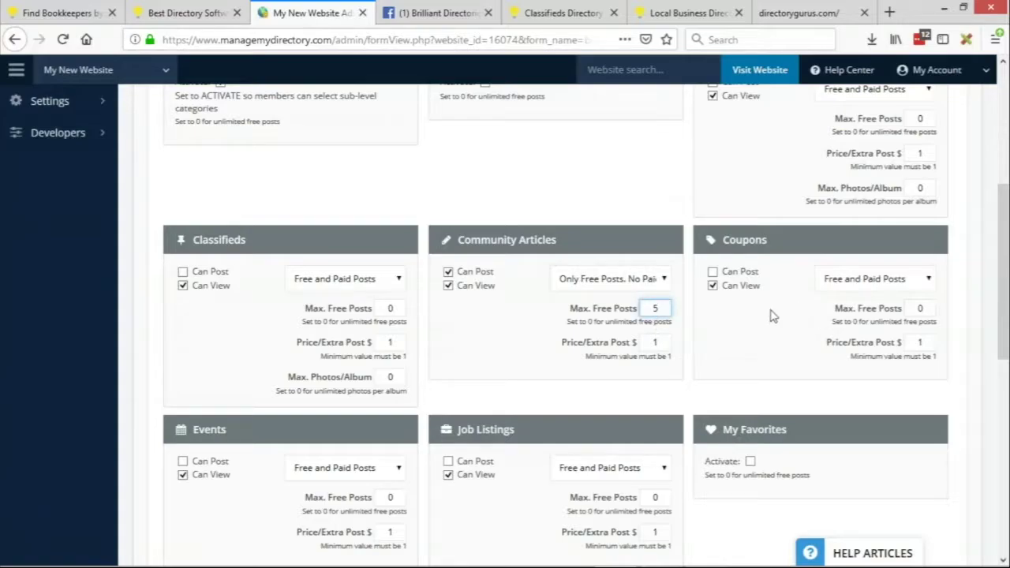
pyautogui.click(585, 312)
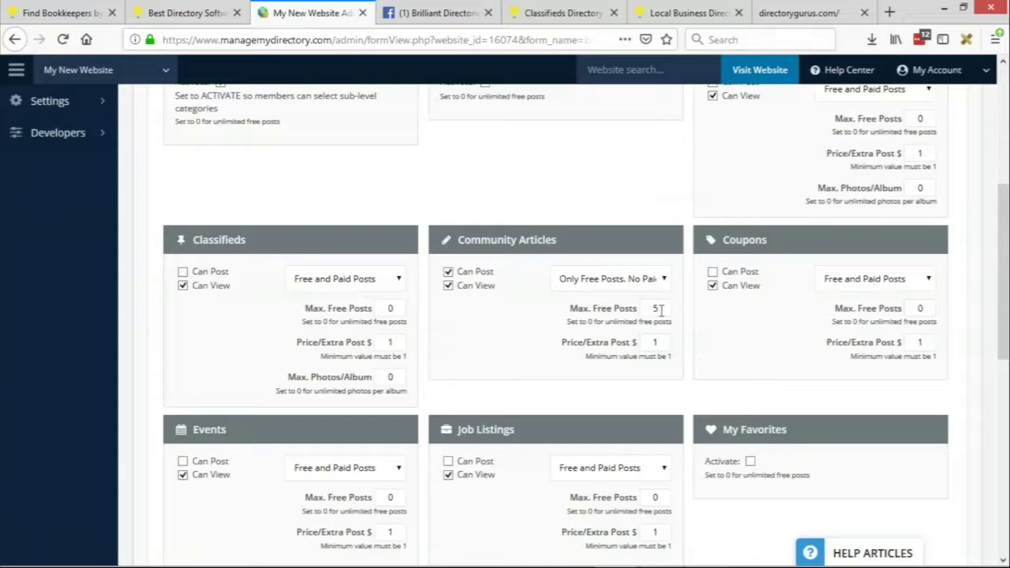
pyautogui.click(661, 309)
pyautogui.click(614, 284)
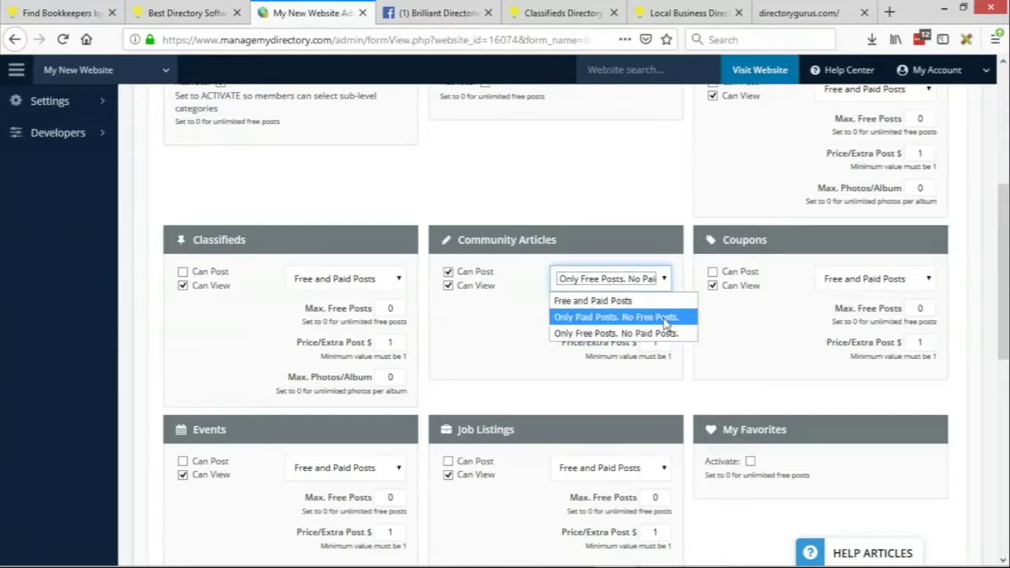
# Switch Community Articles to 'Only Paid Posts. No Free Posts.' with Price/Extra Post $10.
pyautogui.click(663, 318)
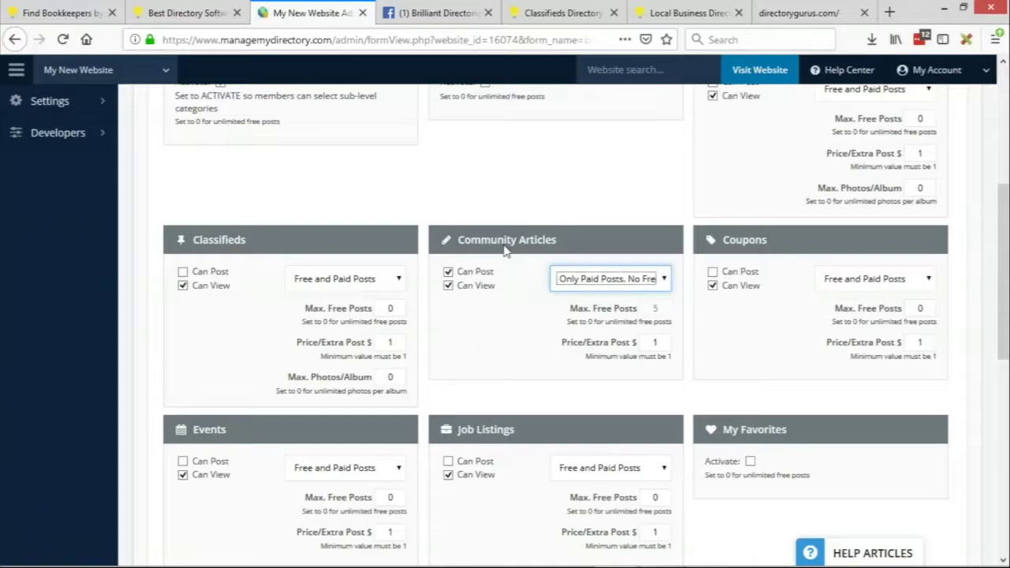
pyautogui.doubleClick(658, 342)
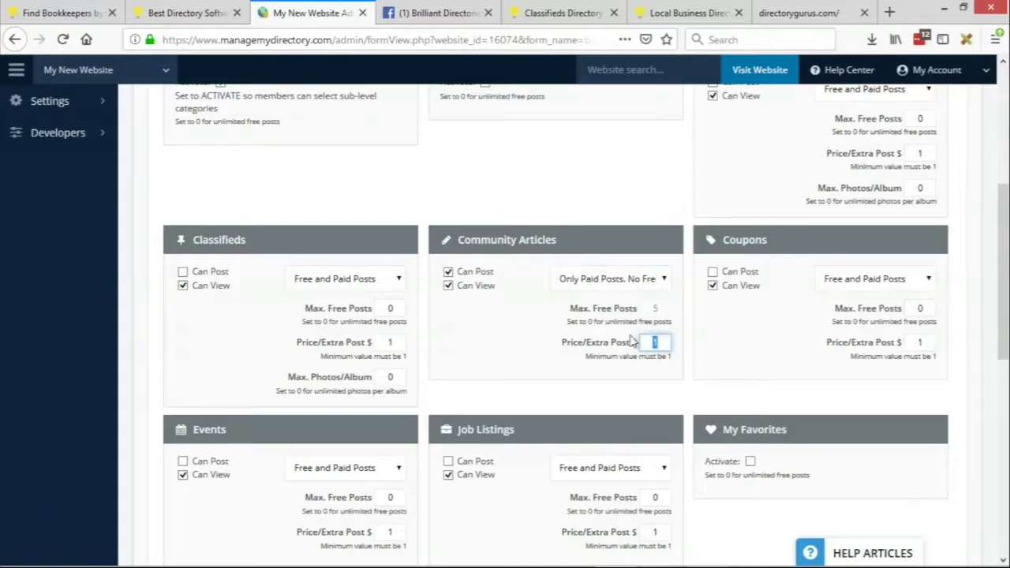
pyautogui.write('10')
pyautogui.click(565, 373)
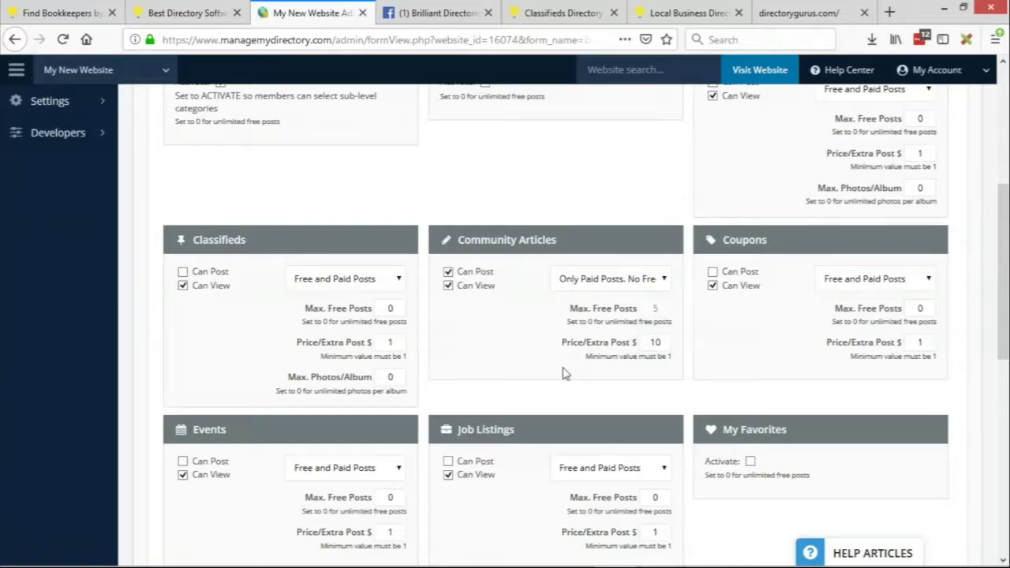
pyautogui.doubleClick(653, 342)
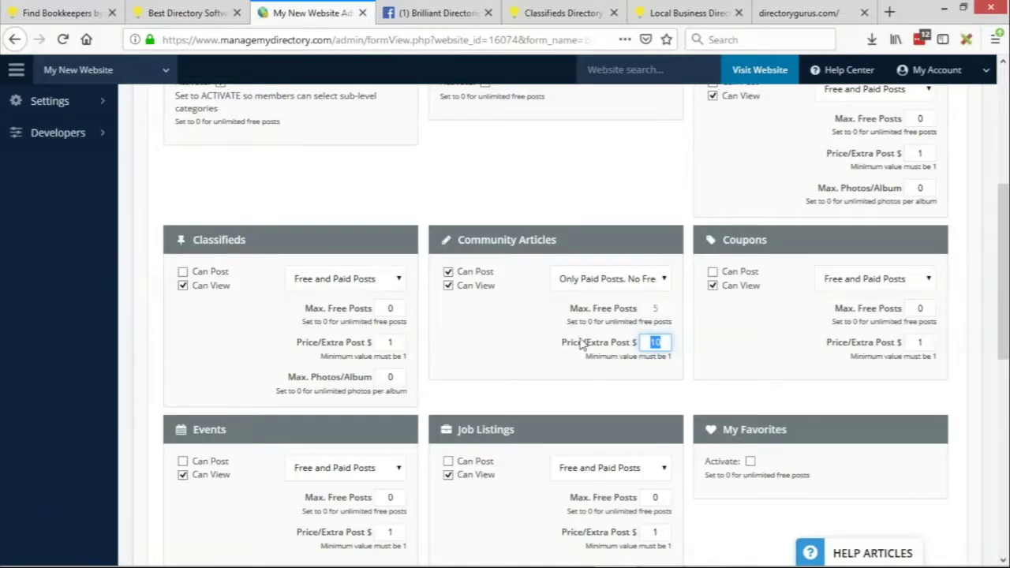
pyautogui.click(613, 280)
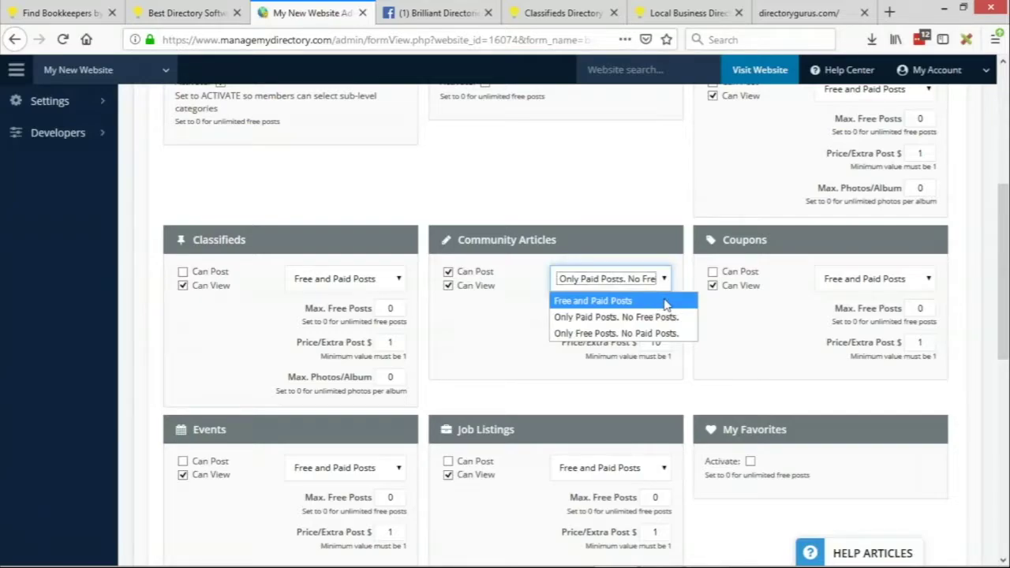
# Set Community Articles to 'Free and Paid Posts' with 3 free posts and $10 per extra post.
pyautogui.click(665, 302)
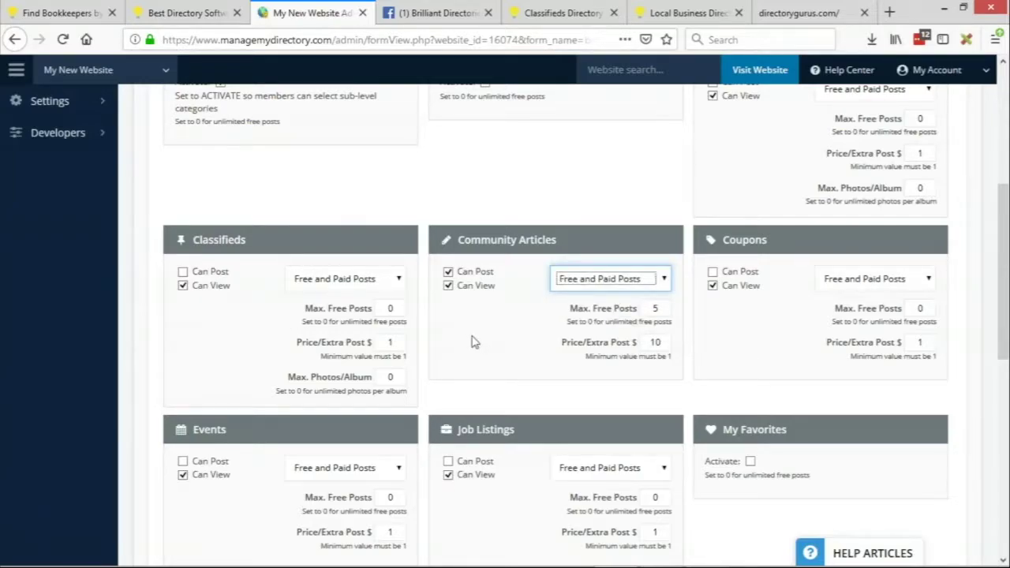
pyautogui.click(663, 309)
pyautogui.doubleClick(662, 312)
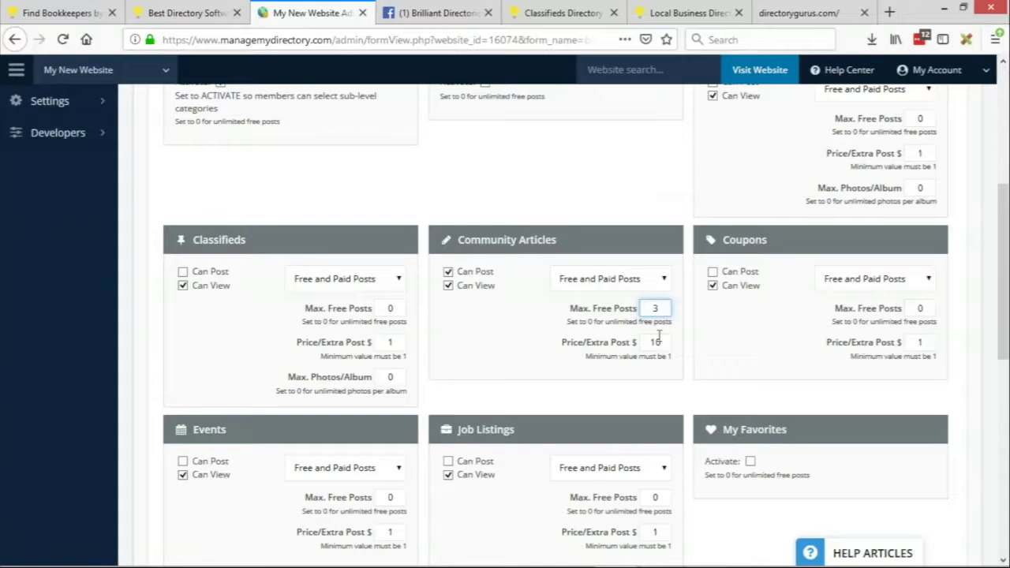
pyautogui.doubleClick(659, 339)
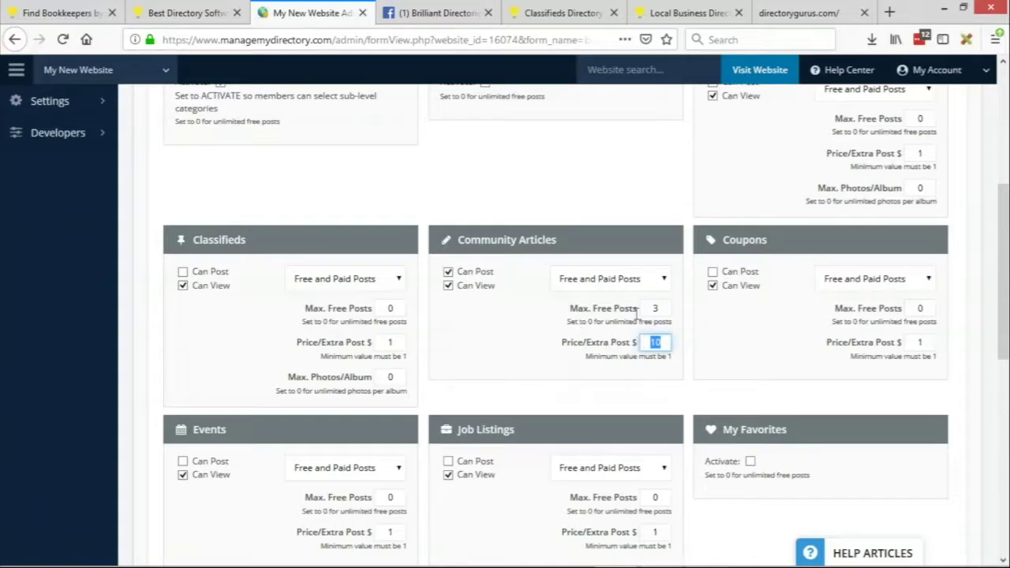
pyautogui.click(661, 308)
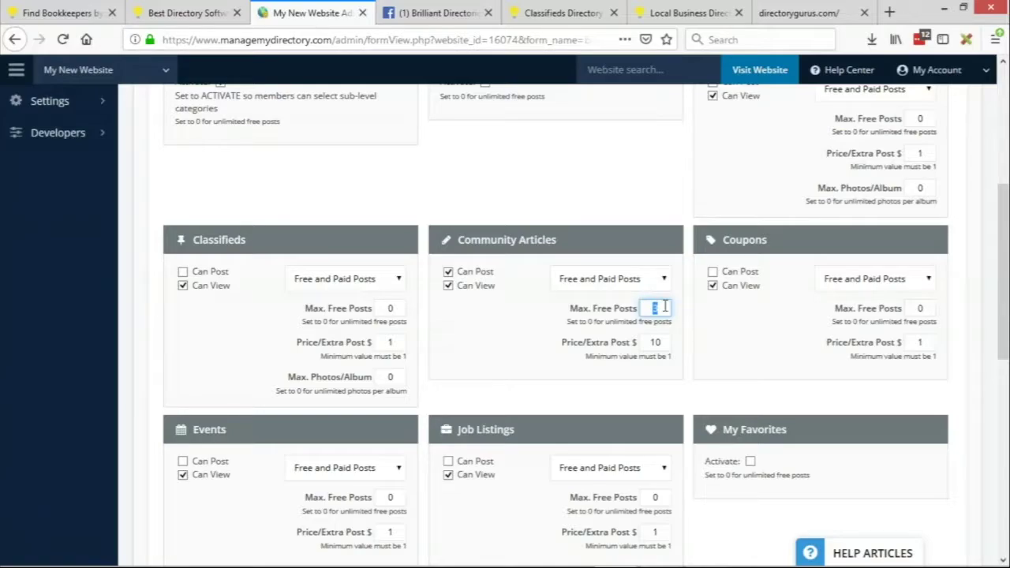
pyautogui.click(660, 281)
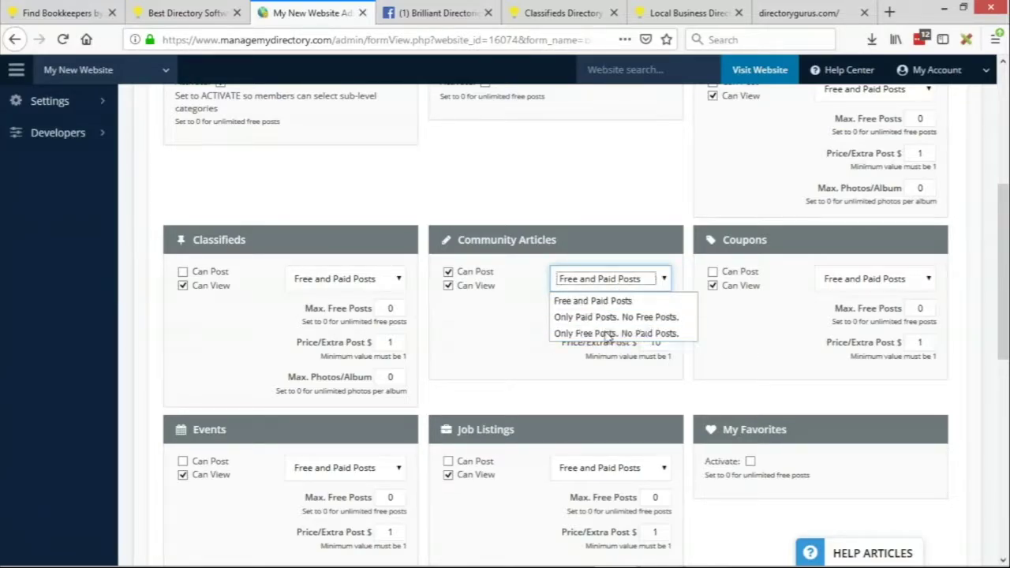
pyautogui.click(552, 302)
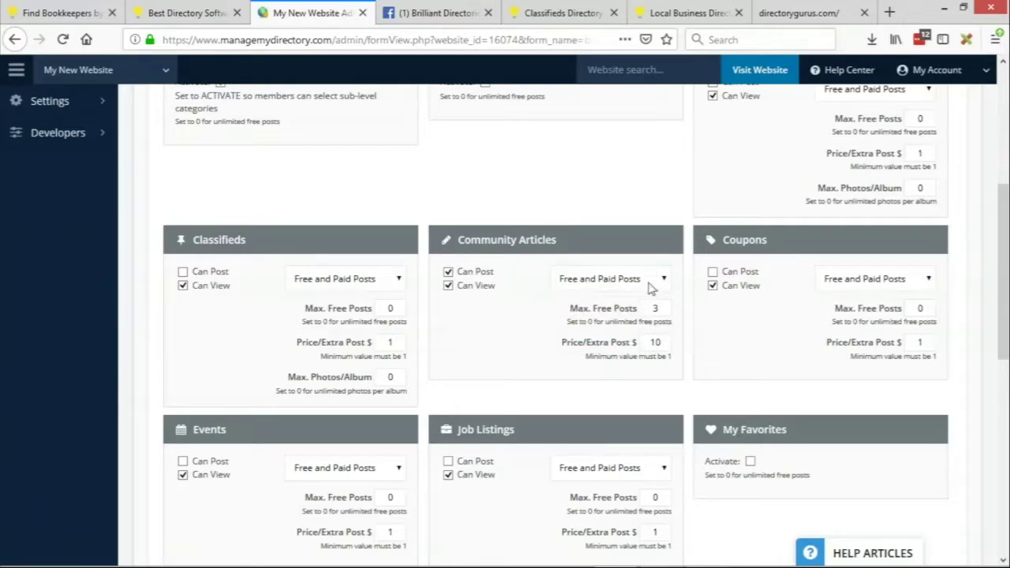
pyautogui.hotkey('alt', 'Tab')
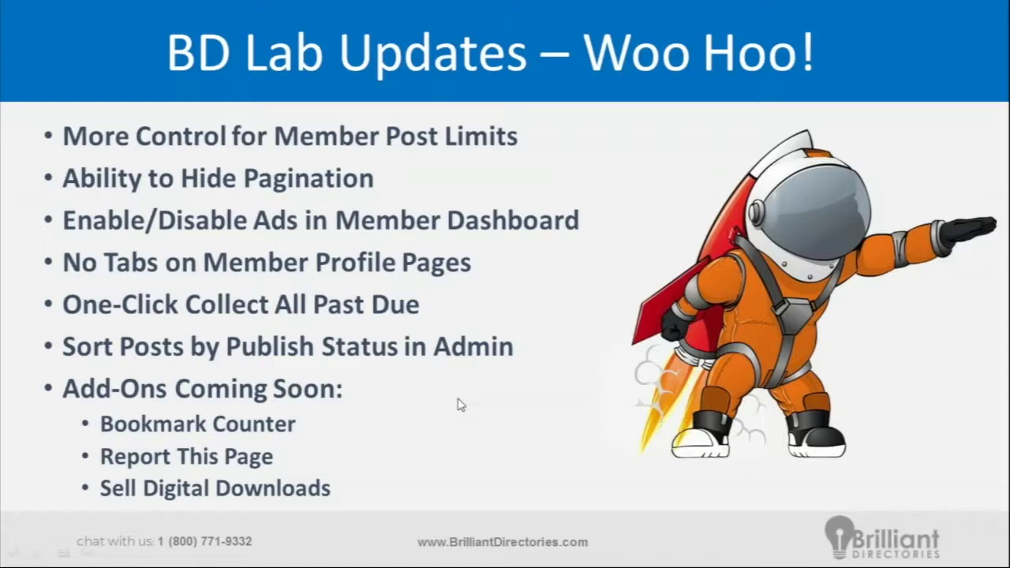
pyautogui.hotkey('alt', 'Tab')
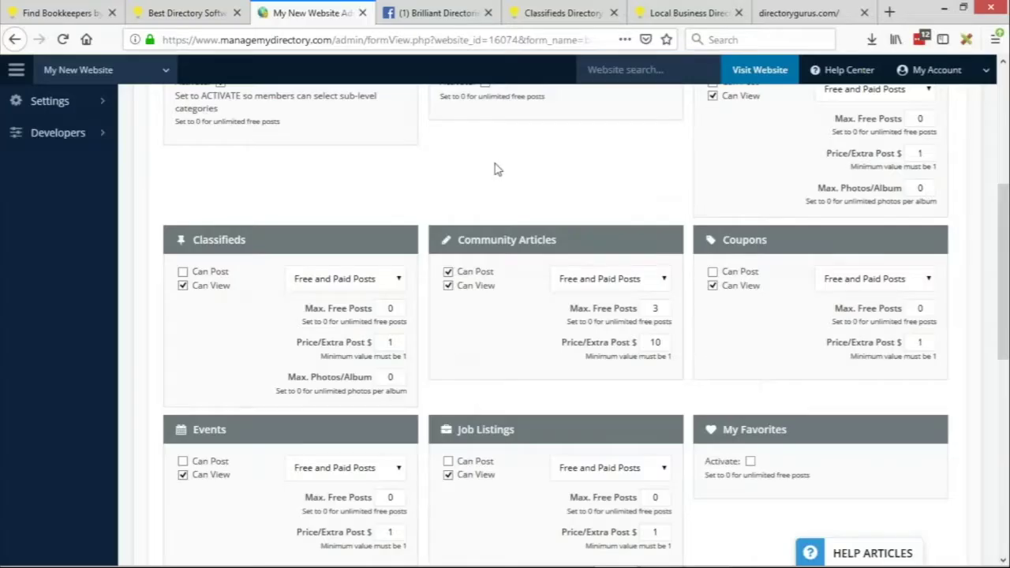
pyautogui.scroll(5, 496, 178)
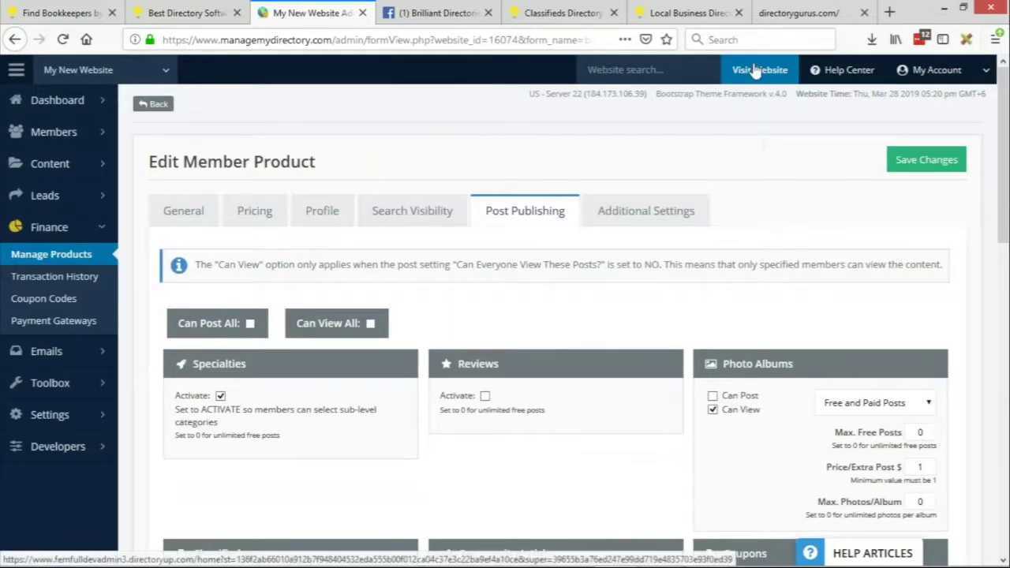
# Open the live website and run a member search.
pyautogui.click(753, 70)
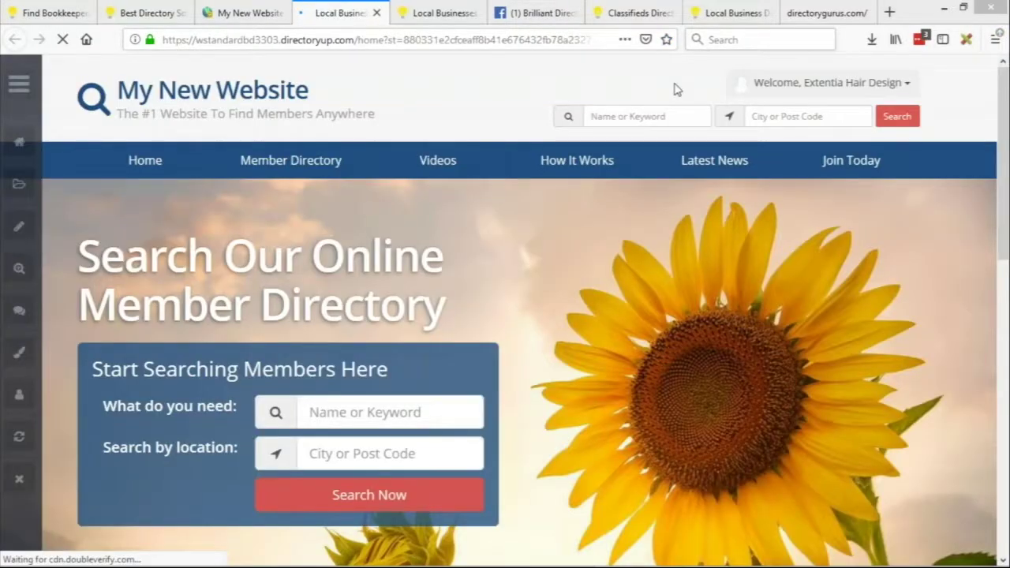
pyautogui.click(903, 120)
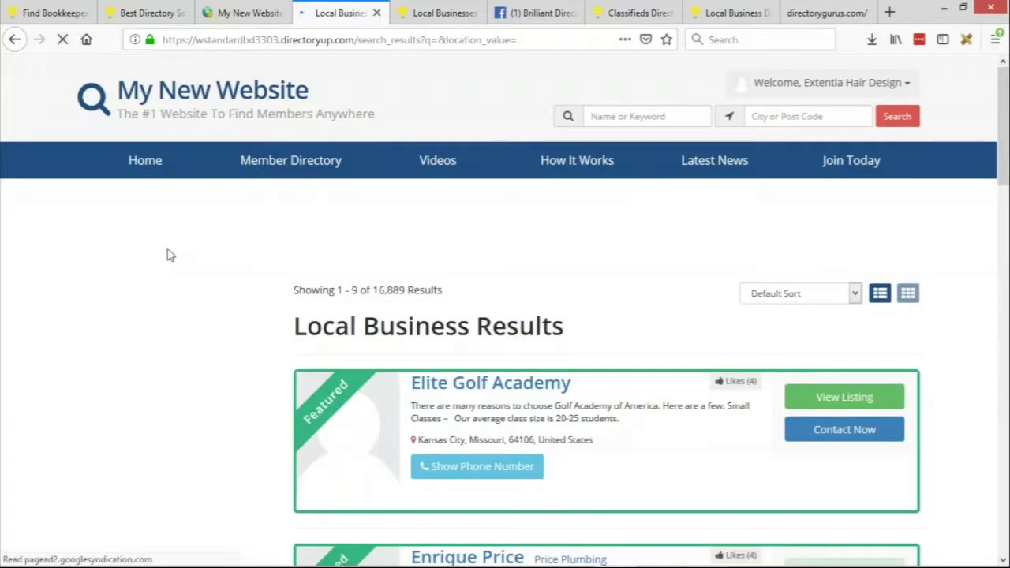
pyautogui.scroll(-10, 167, 255)
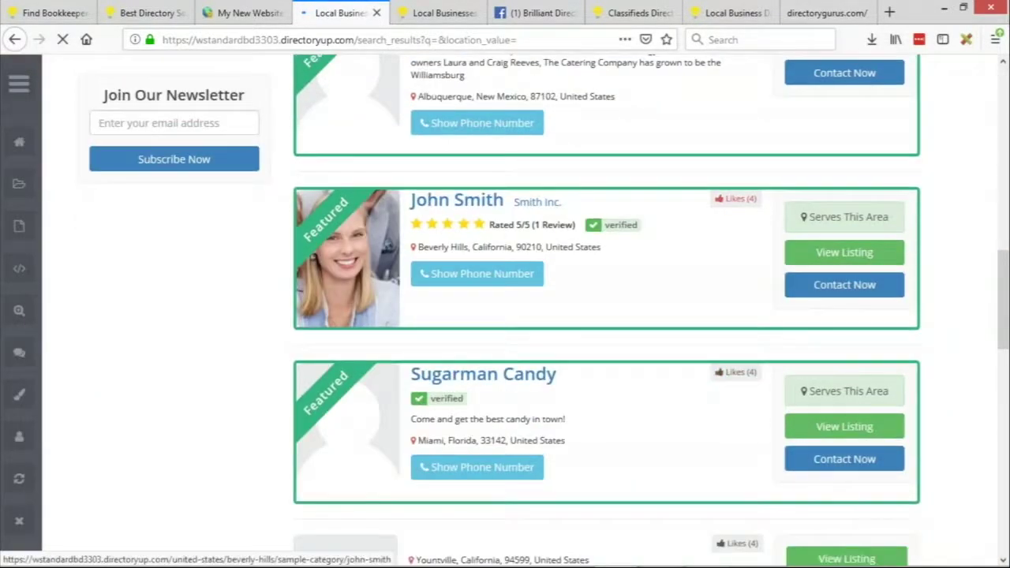
pyautogui.scroll(-5, 462, 244)
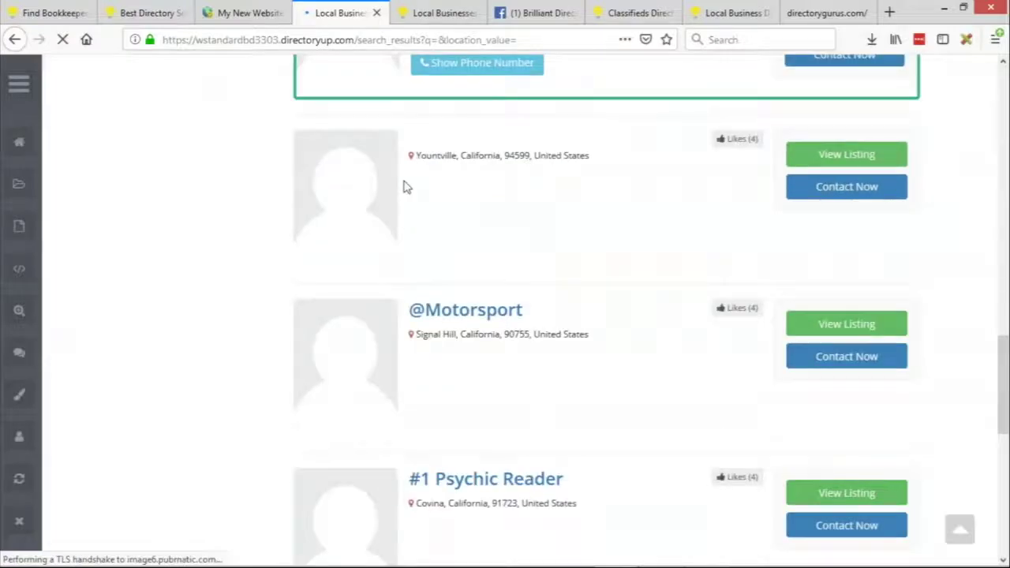
pyautogui.scroll(-4, 403, 186)
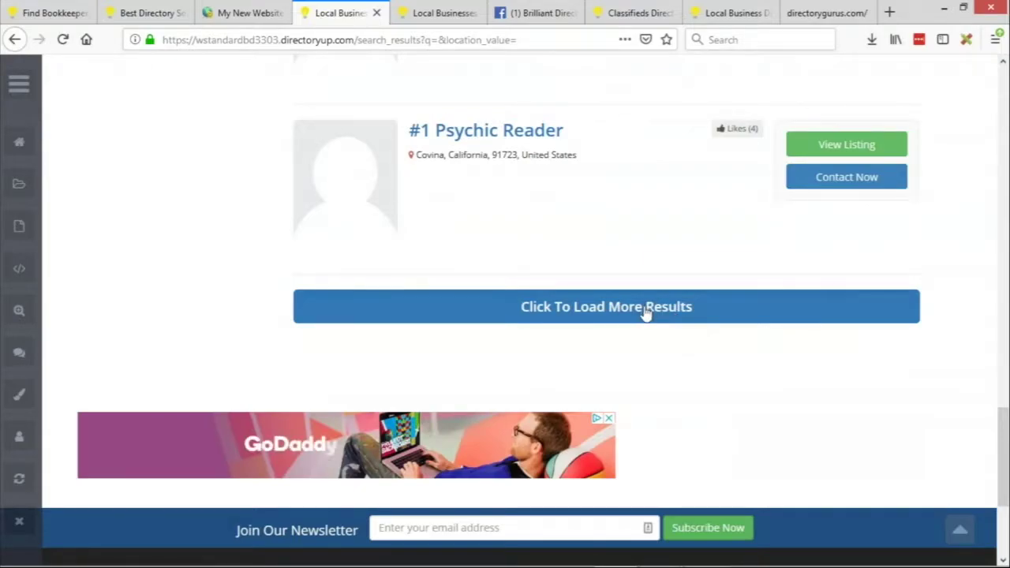
# Load three more batches of listings, then return to the My New Website admin tab.
pyautogui.click(646, 312)
pyautogui.scroll(-2, 560, 249)
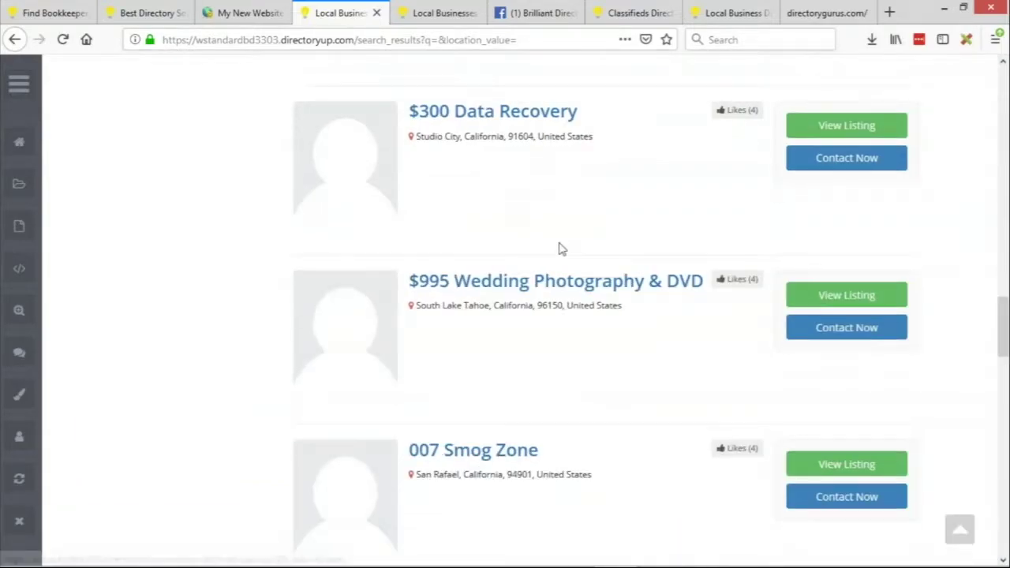
pyautogui.scroll(-15, 558, 249)
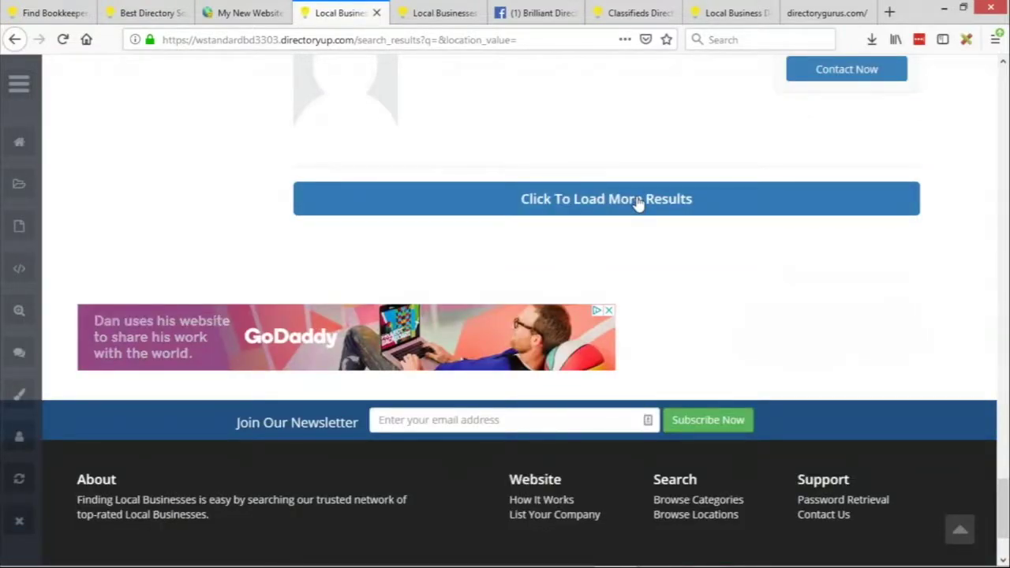
pyautogui.click(638, 201)
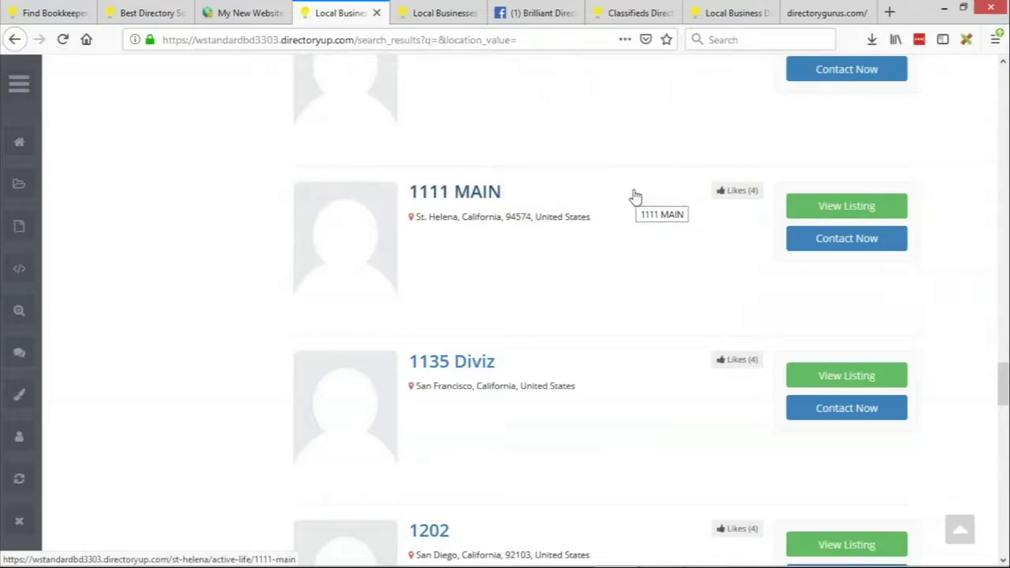
pyautogui.scroll(-2, 636, 198)
pyautogui.scroll(-15, 636, 197)
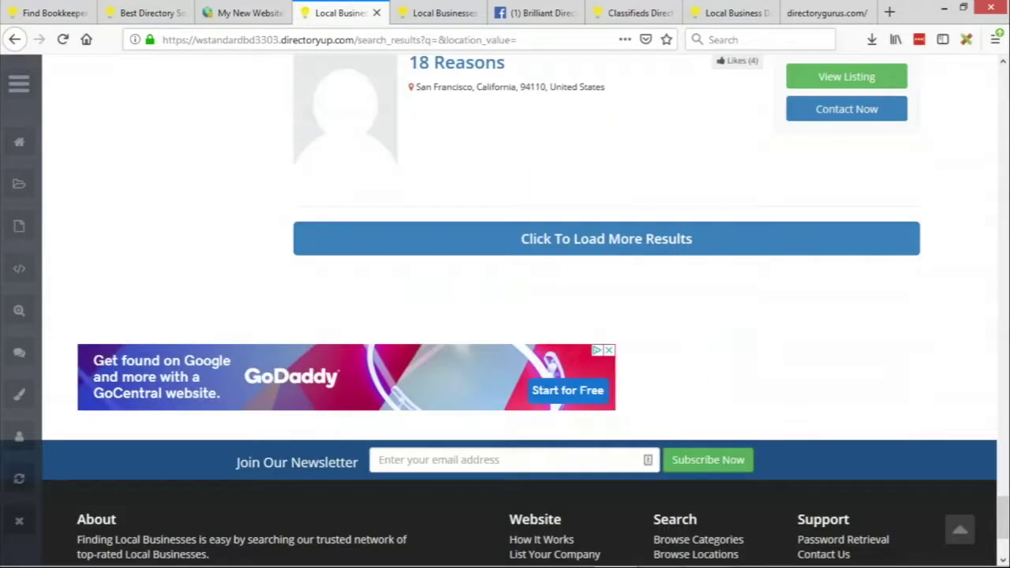
pyautogui.click(583, 219)
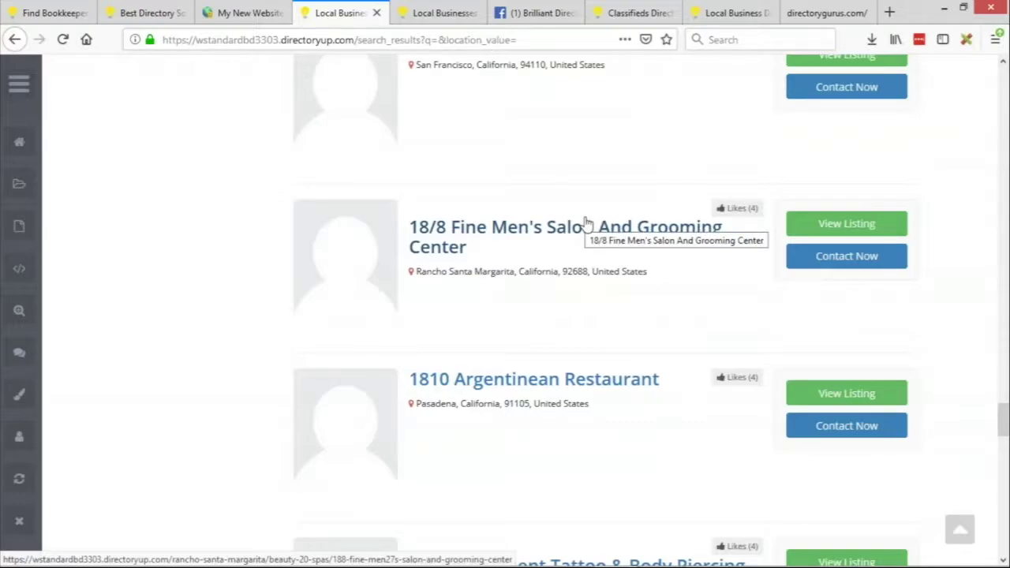
pyautogui.click(239, 14)
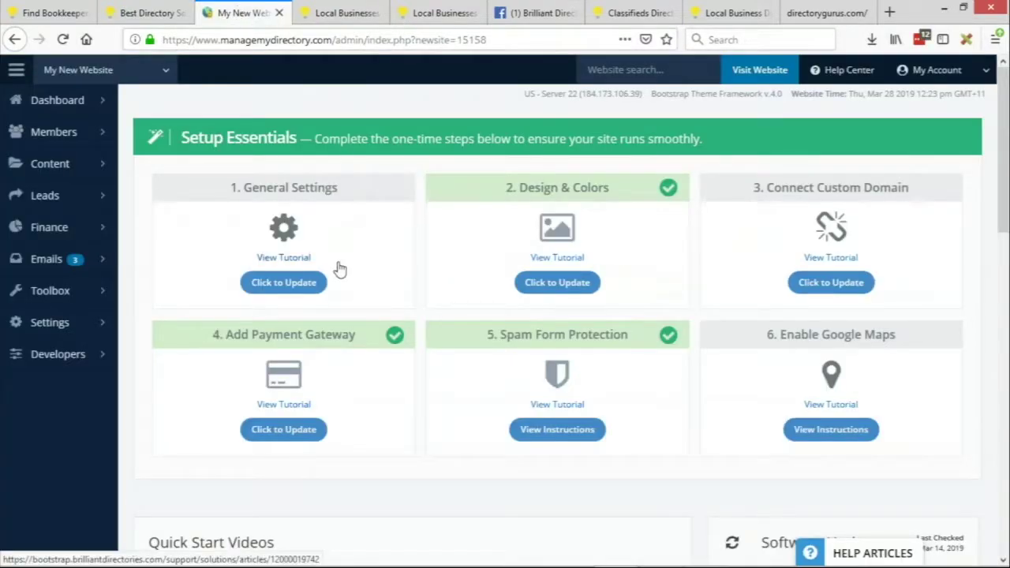
# Open the Listing post type's Search Results Design settings via Content > Edit Post Settings.
pyautogui.click(96, 169)
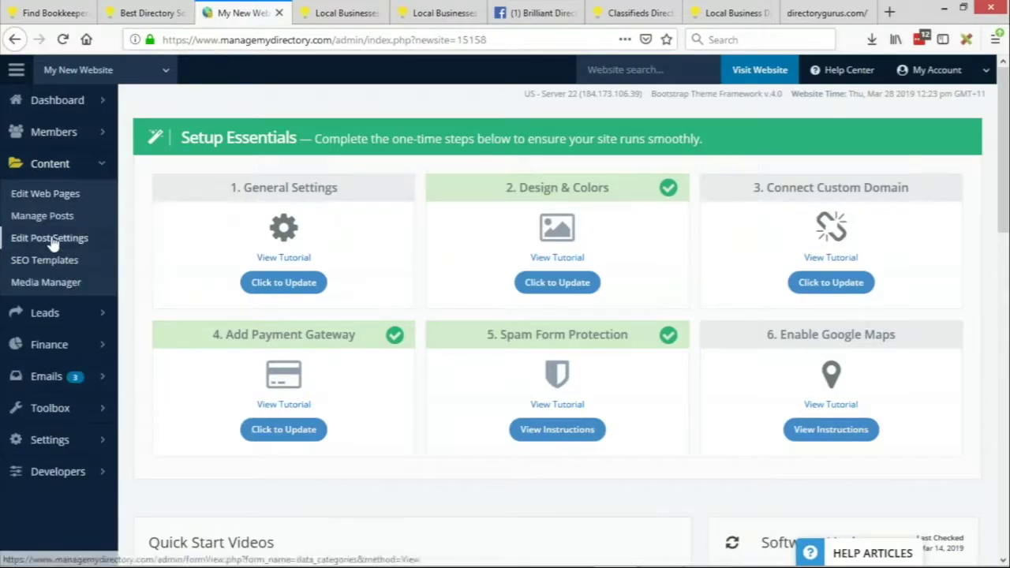
pyautogui.click(52, 244)
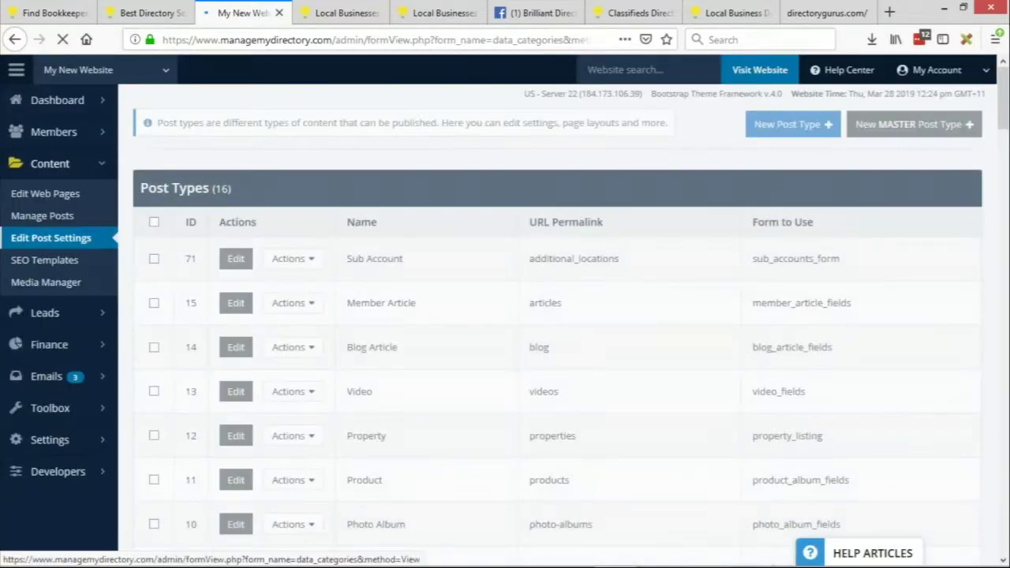
pyautogui.scroll(-1, 606, 214)
pyautogui.scroll(-1, 606, 215)
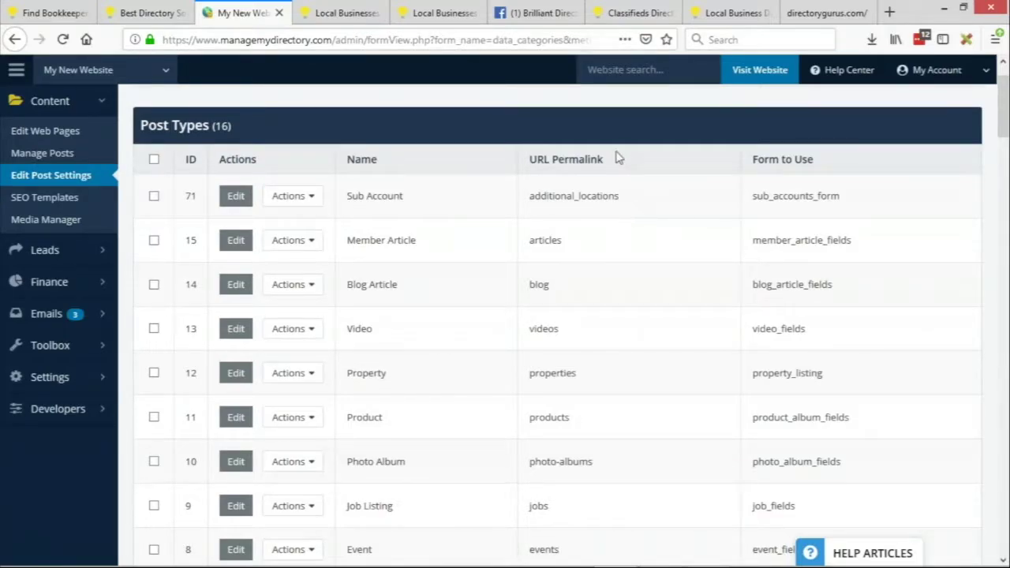
pyautogui.scroll(-5, 500, 275)
pyautogui.scroll(-1, 500, 275)
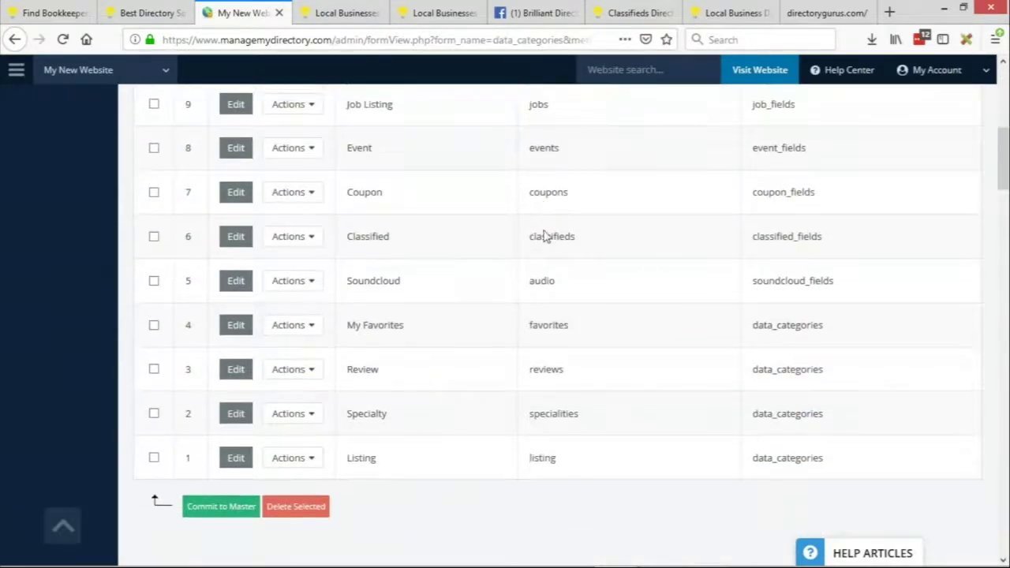
pyautogui.moveTo(349, 420); pyautogui.dragTo(403, 421)
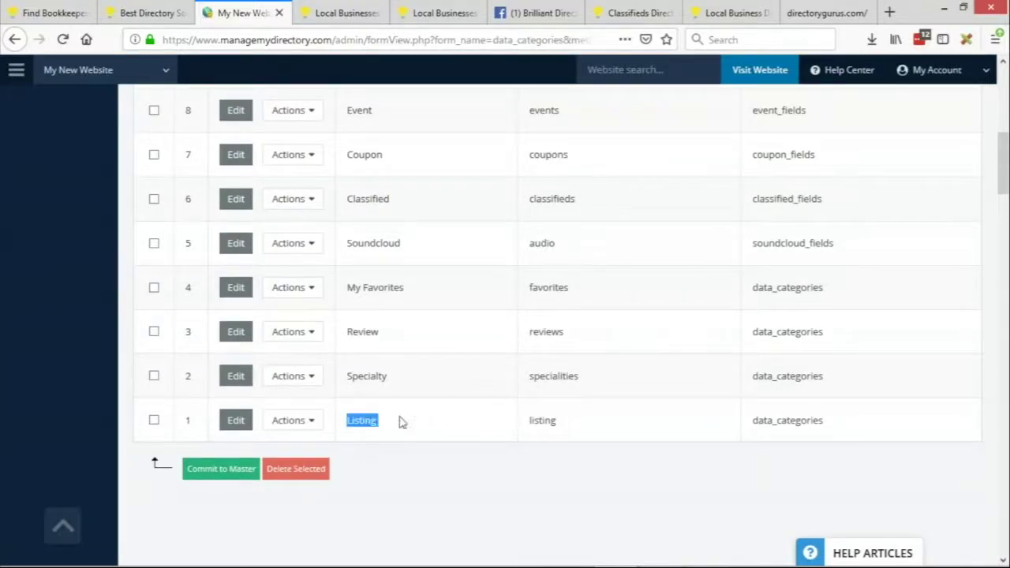
pyautogui.click(243, 425)
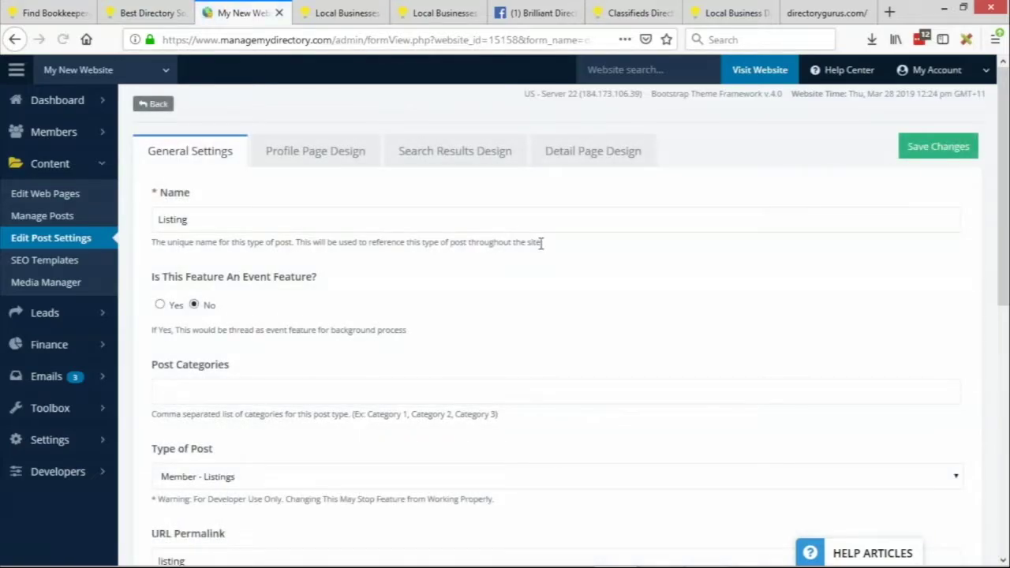
pyautogui.click(491, 154)
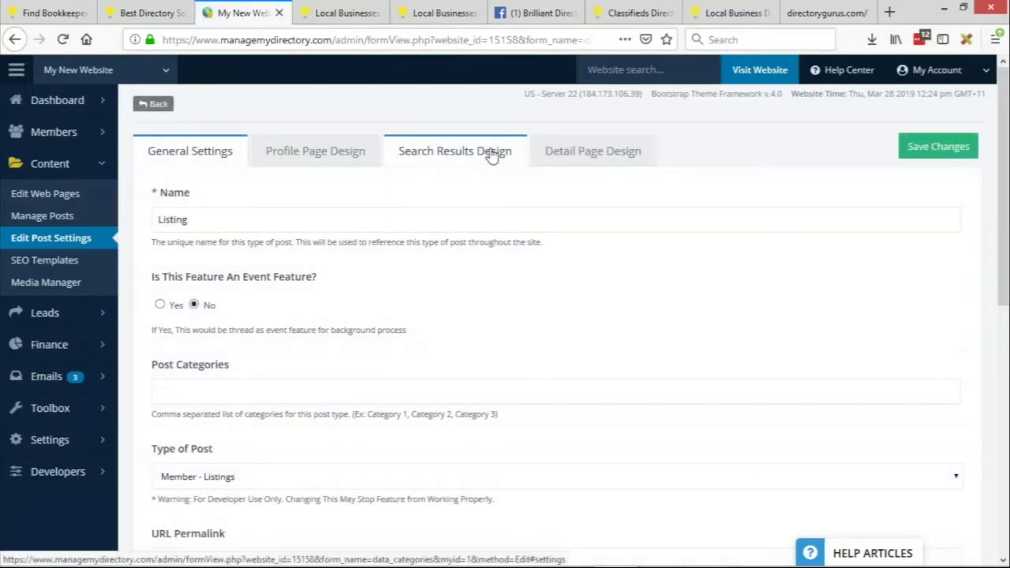
pyautogui.scroll(-3, 387, 214)
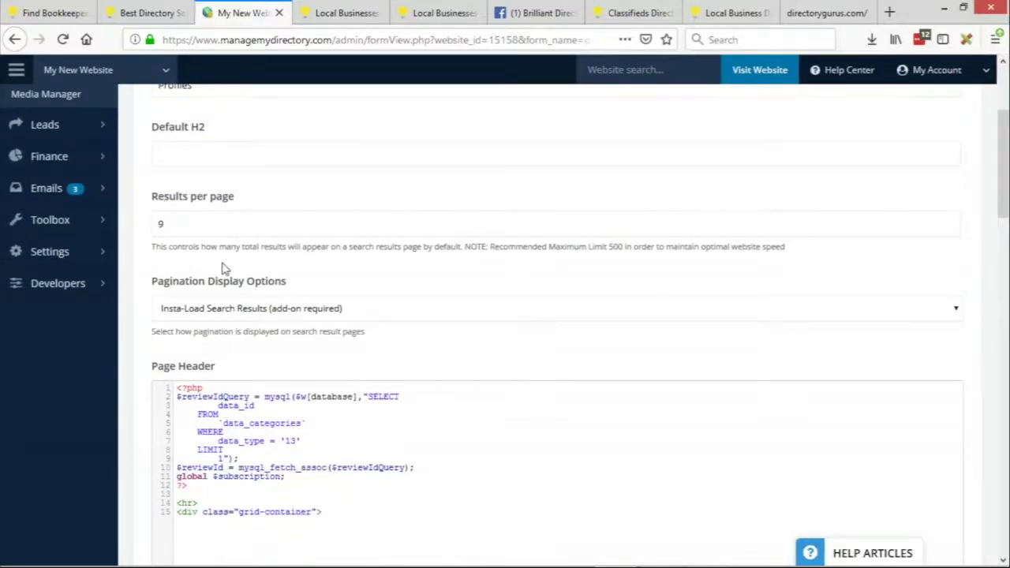
# Set Pagination Display Options to Standard Pagination, save, and go back to the live results tab.
pyautogui.scroll(2, 168, 272)
pyautogui.moveTo(152, 261); pyautogui.dragTo(272, 254)
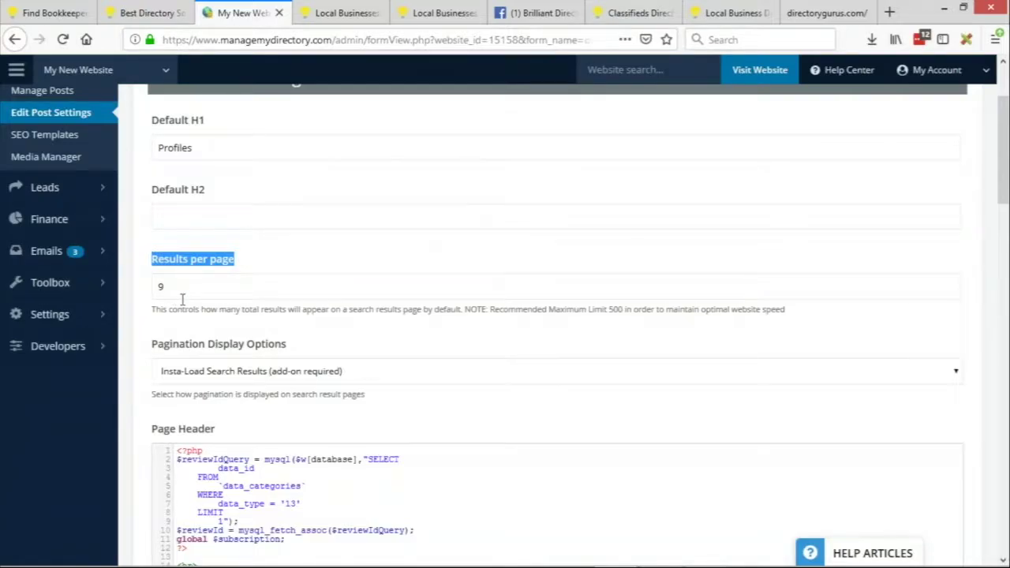
pyautogui.scroll(-1, 182, 299)
pyautogui.click(232, 311)
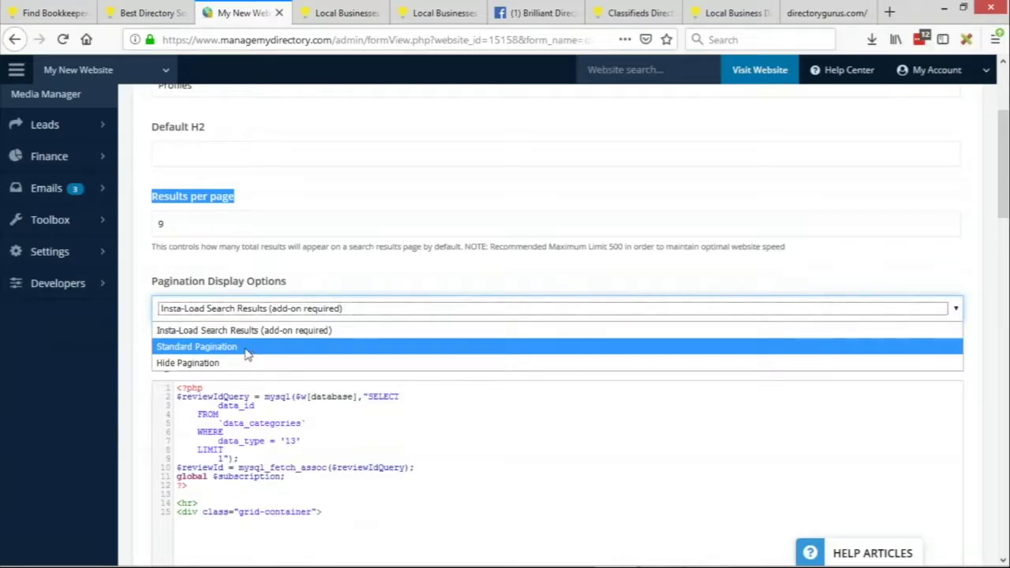
pyautogui.click(243, 355)
pyautogui.click(163, 289)
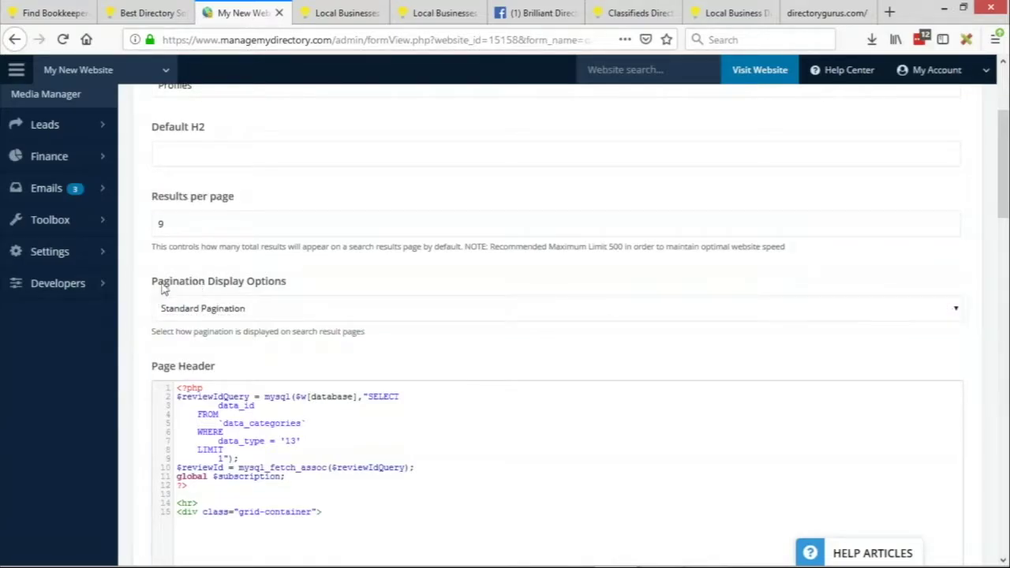
pyautogui.moveTo(189, 289); pyautogui.dragTo(315, 288)
pyautogui.click(331, 289)
pyautogui.click(254, 314)
pyautogui.click(194, 344)
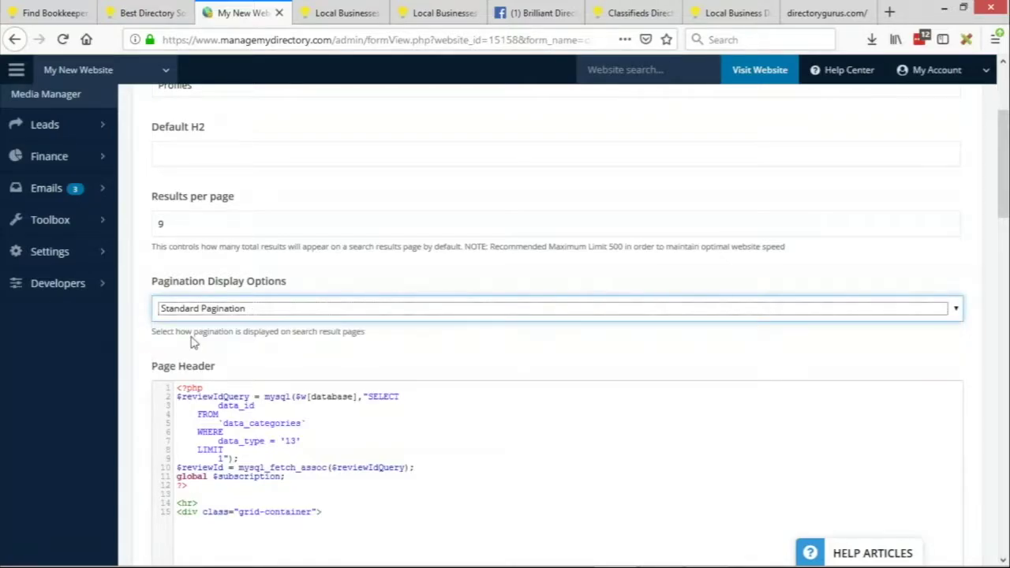
pyautogui.click(247, 291)
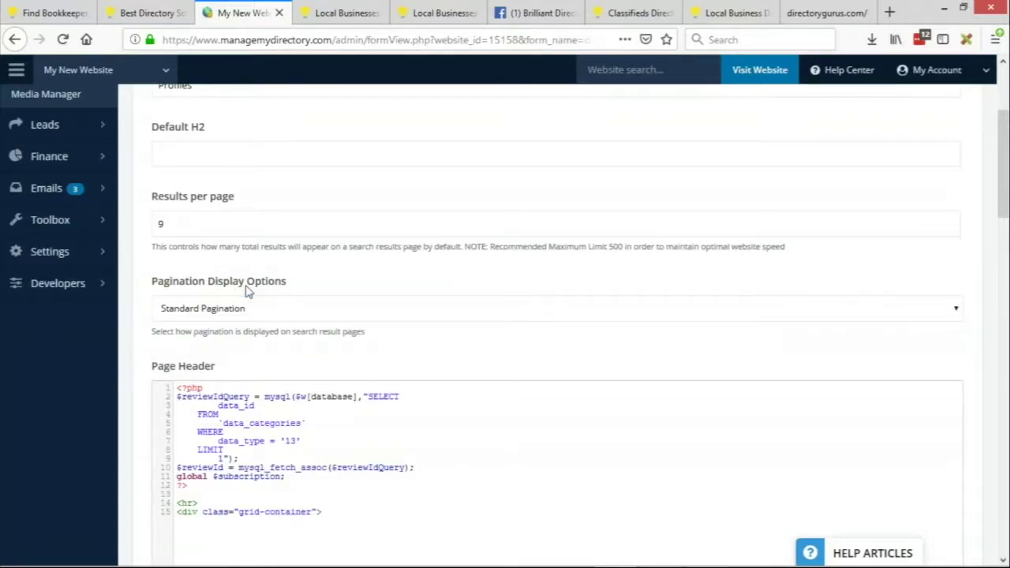
pyautogui.hotkey('ctrl', 's')
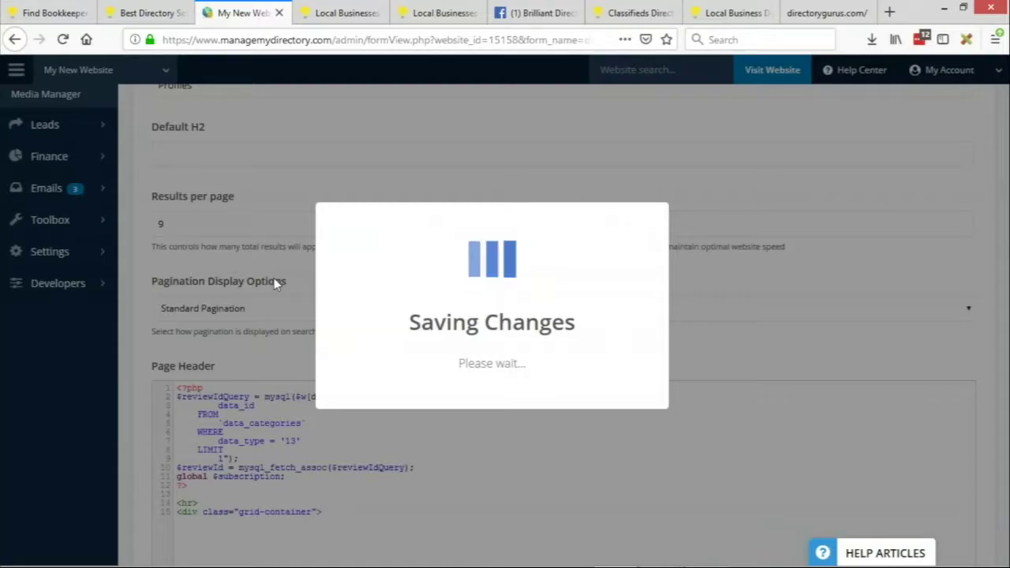
pyautogui.click(344, 9)
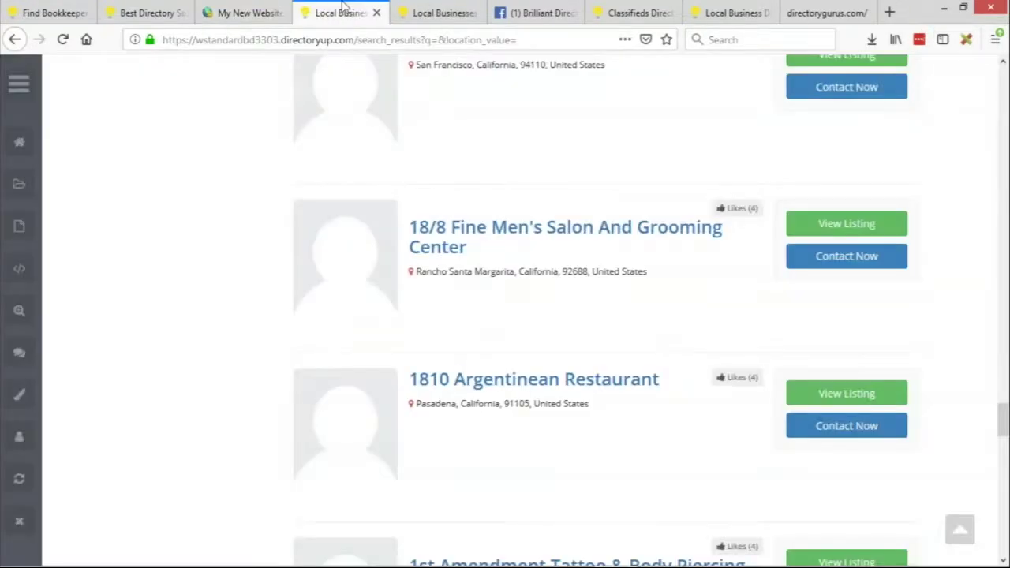
# Rerun the live search, page through results 2 and 3, then return to admin settings.
pyautogui.scroll(20, 719, 269)
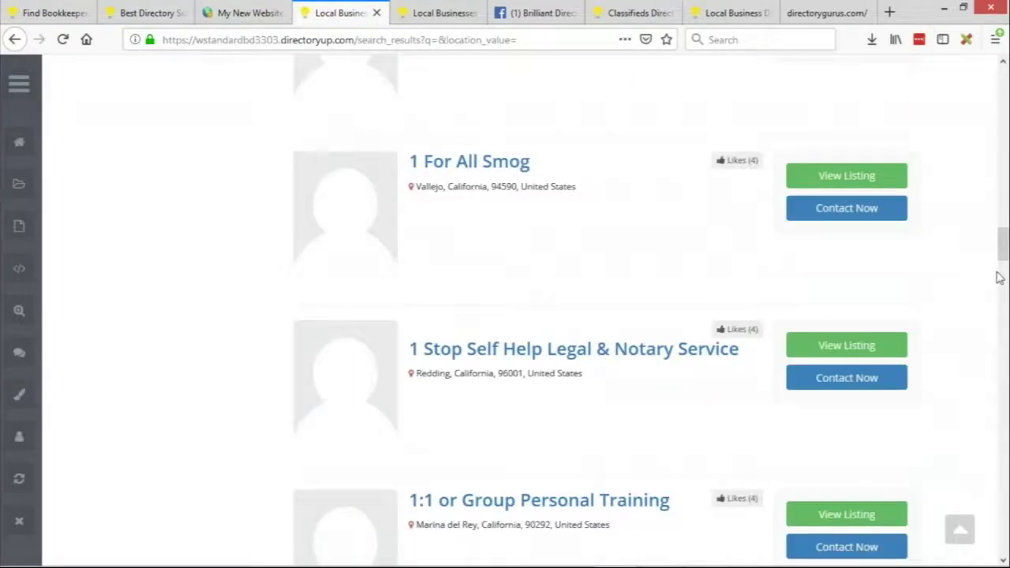
pyautogui.scroll(15, 910, 214)
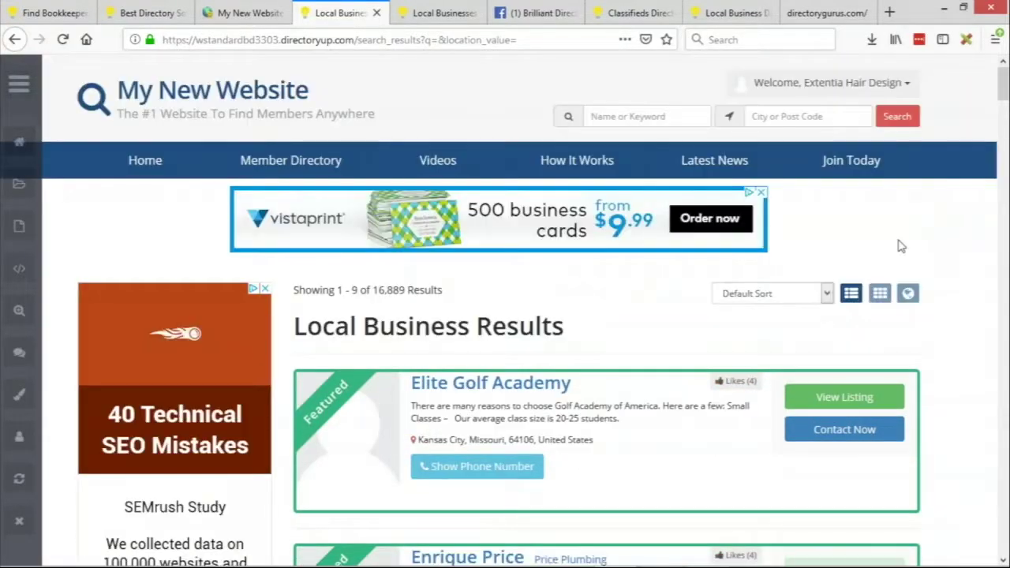
pyautogui.click(895, 116)
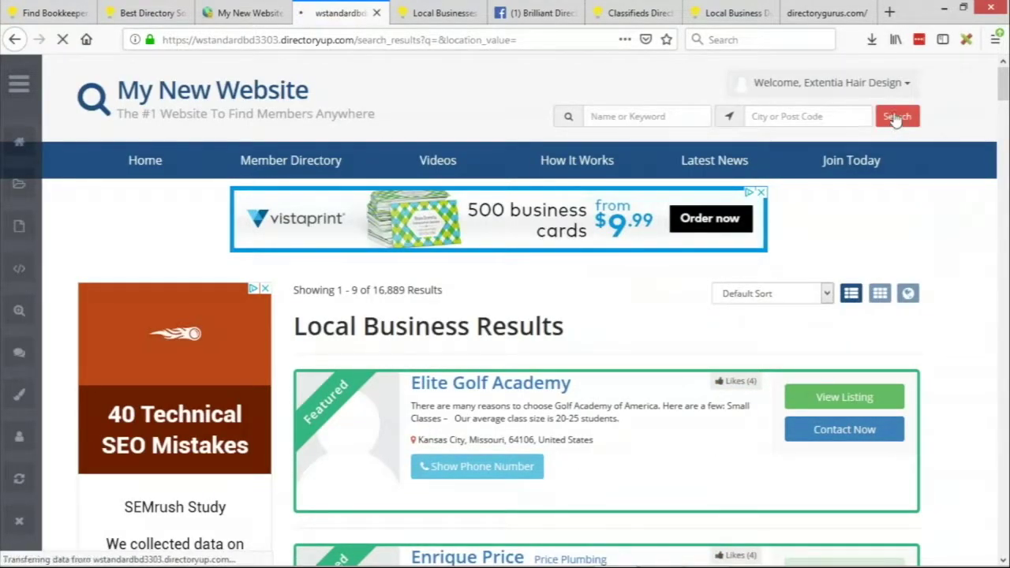
pyautogui.scroll(-8, 584, 217)
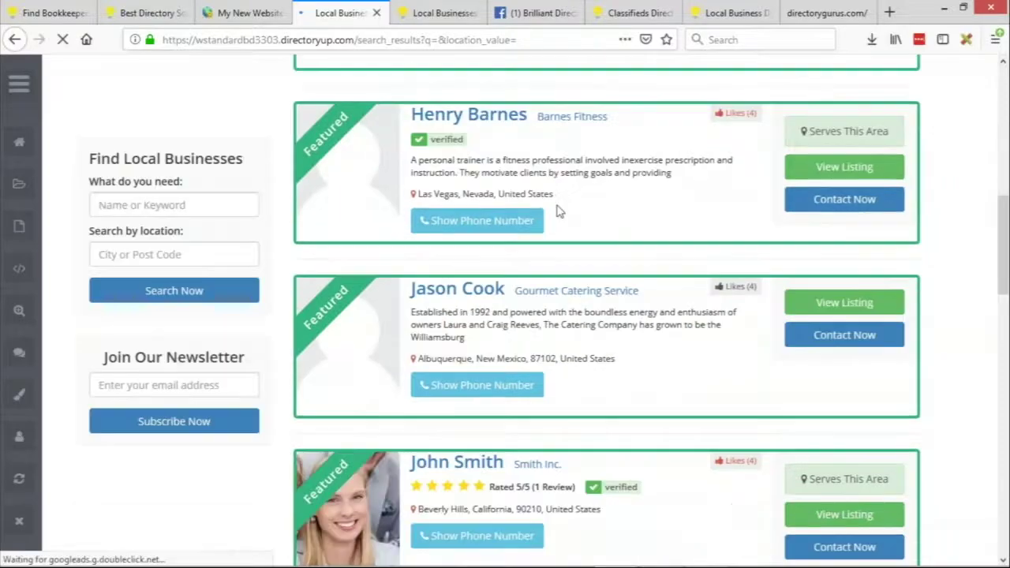
pyautogui.scroll(-10, 559, 211)
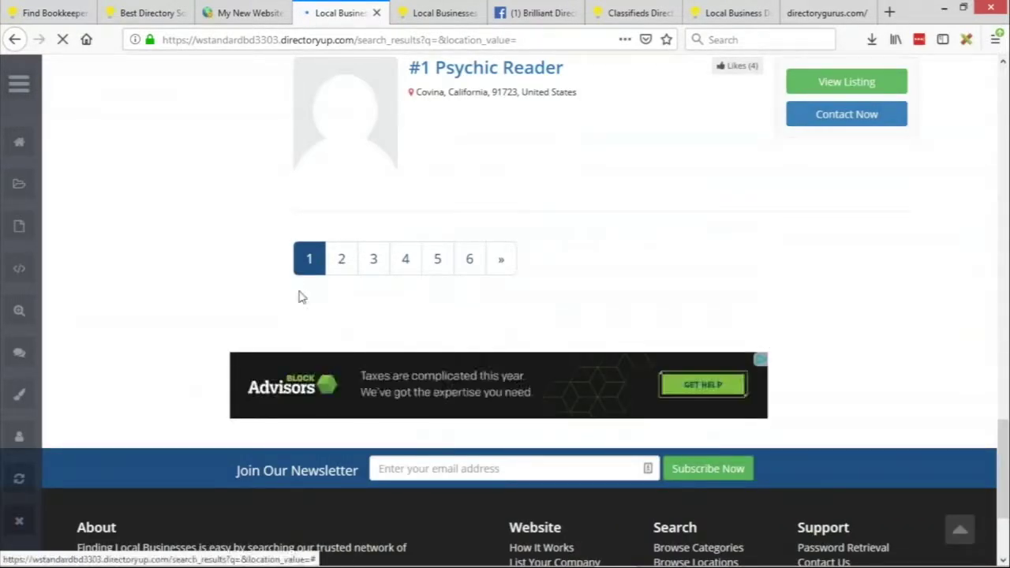
pyautogui.click(340, 259)
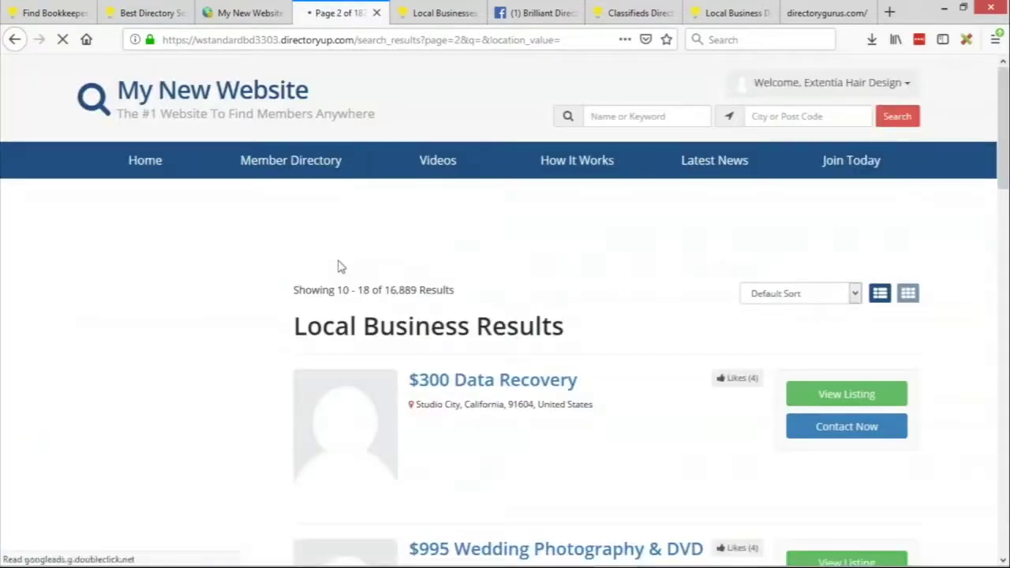
pyautogui.scroll(-20, 505, 224)
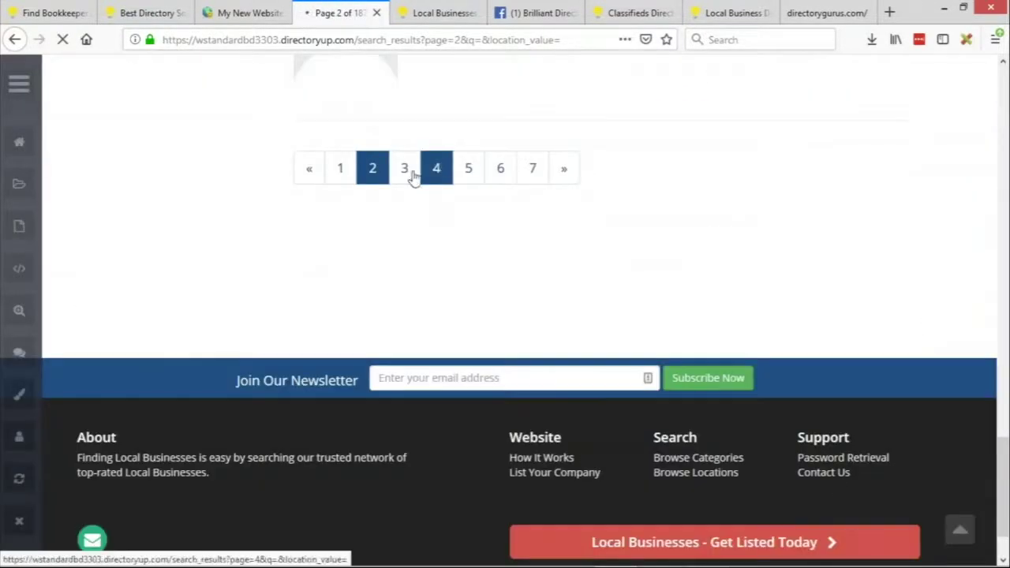
pyautogui.click(407, 173)
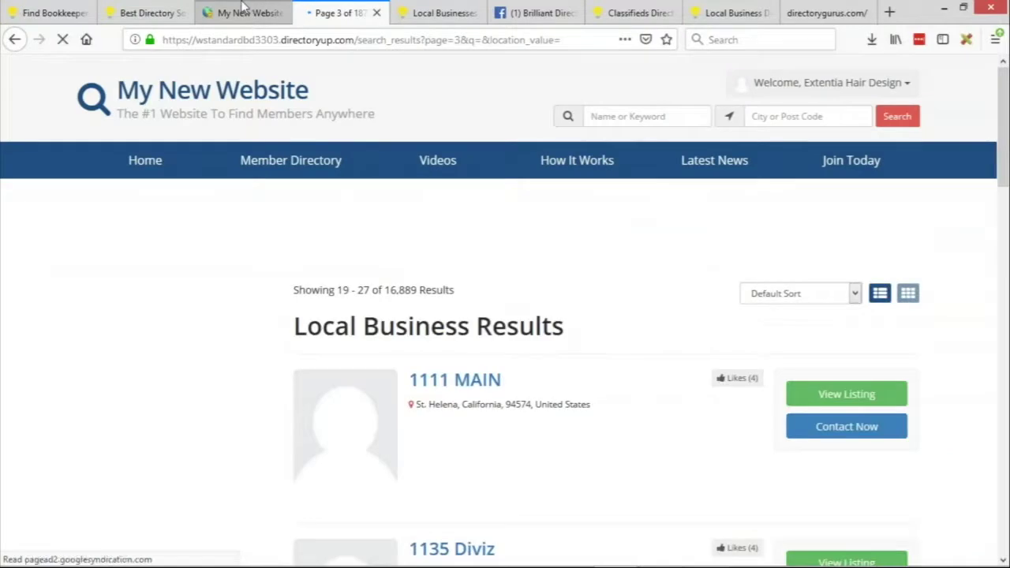
pyautogui.click(245, 11)
pyautogui.click(484, 406)
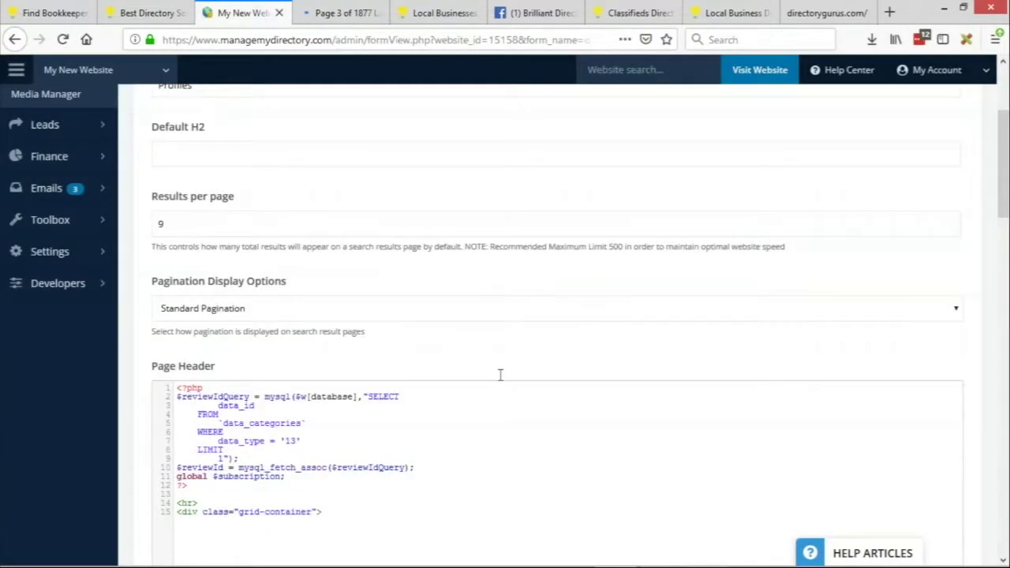
# Change Listing pagination to Hide Pagination, save, and switch back to the page 3 results tab.
pyautogui.click(240, 312)
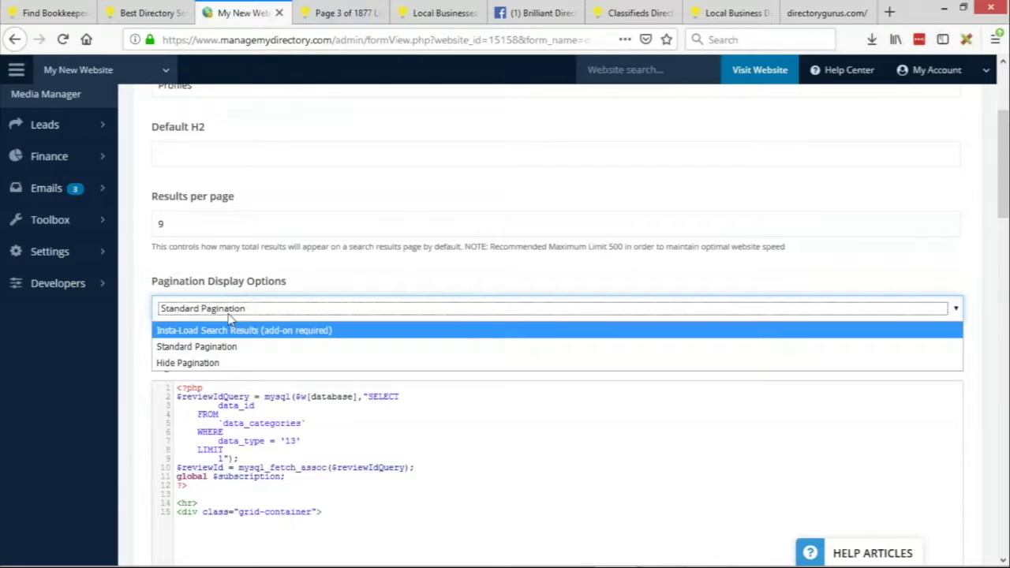
pyautogui.doubleClick(163, 222)
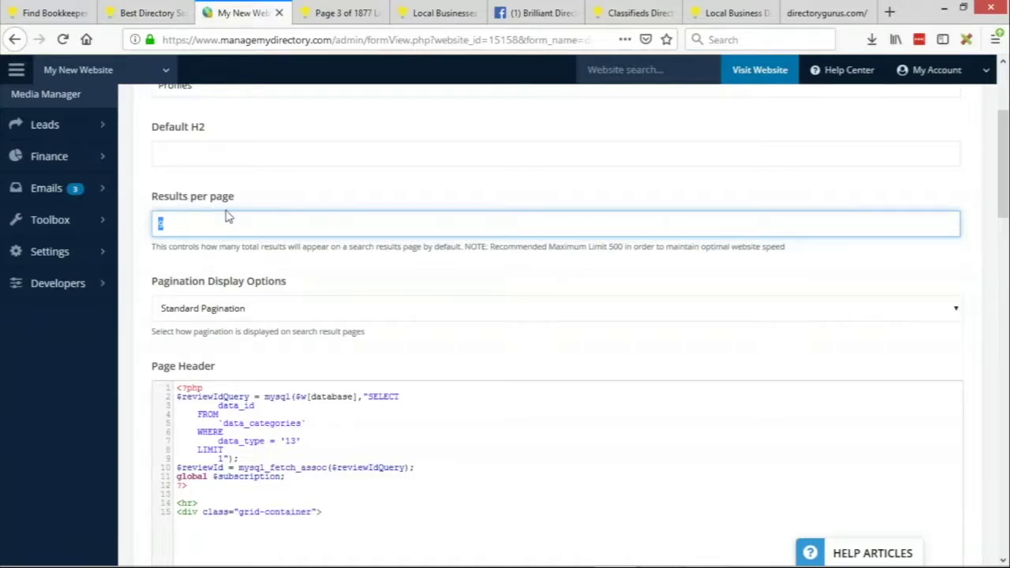
pyautogui.click(241, 312)
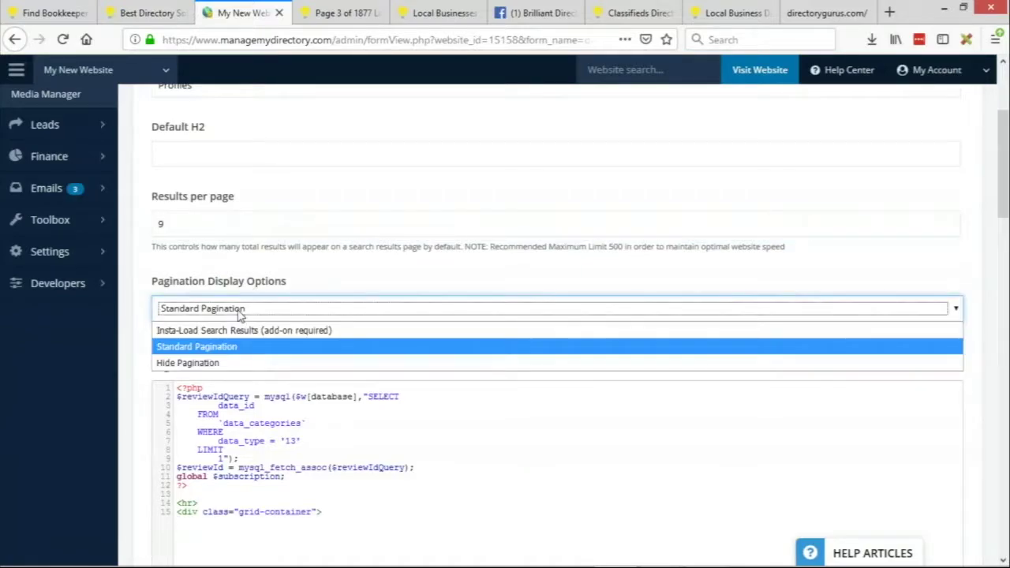
pyautogui.click(233, 364)
pyautogui.press('Return')
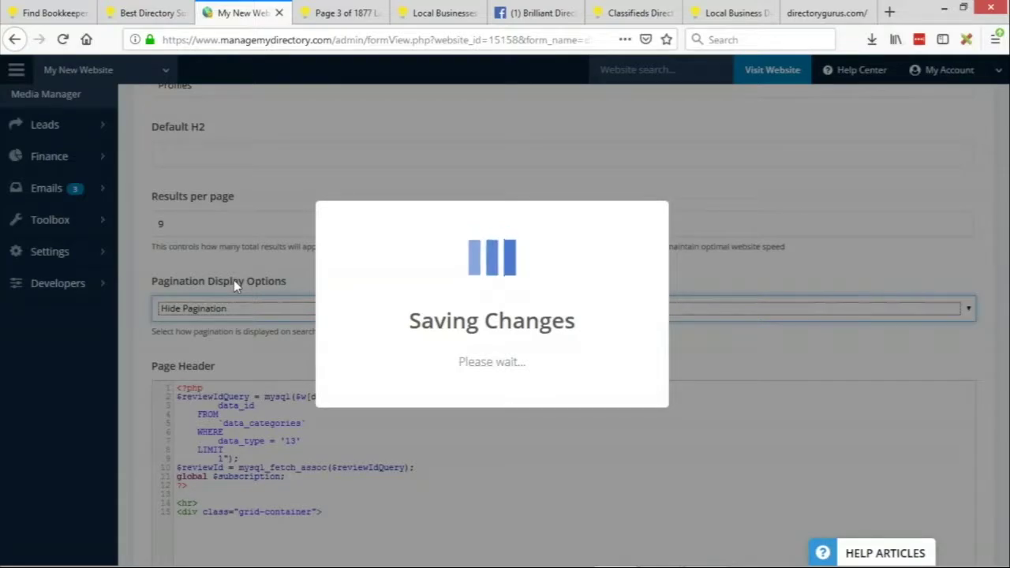
pyautogui.click(343, 12)
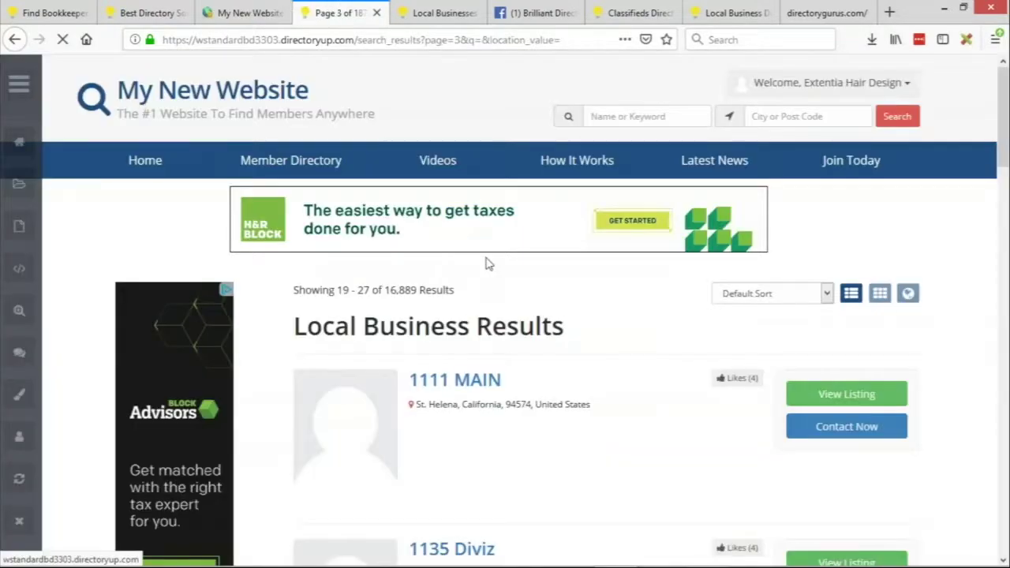
# Rerun the header search and scroll the 16,889 results to confirm no page numbers remain.
pyautogui.click(897, 116)
pyautogui.scroll(-2, 480, 292)
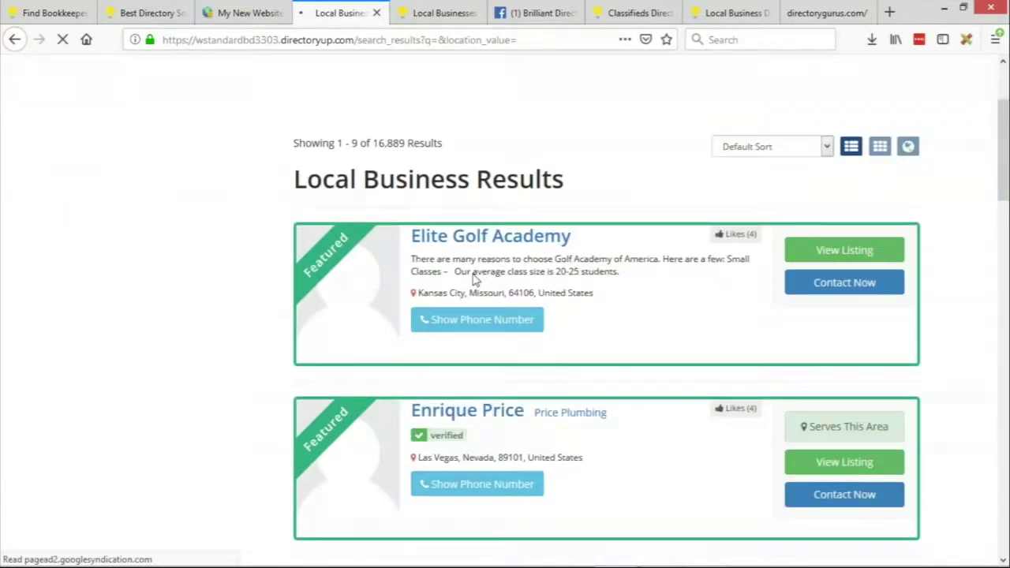
pyautogui.scroll(-20, 476, 279)
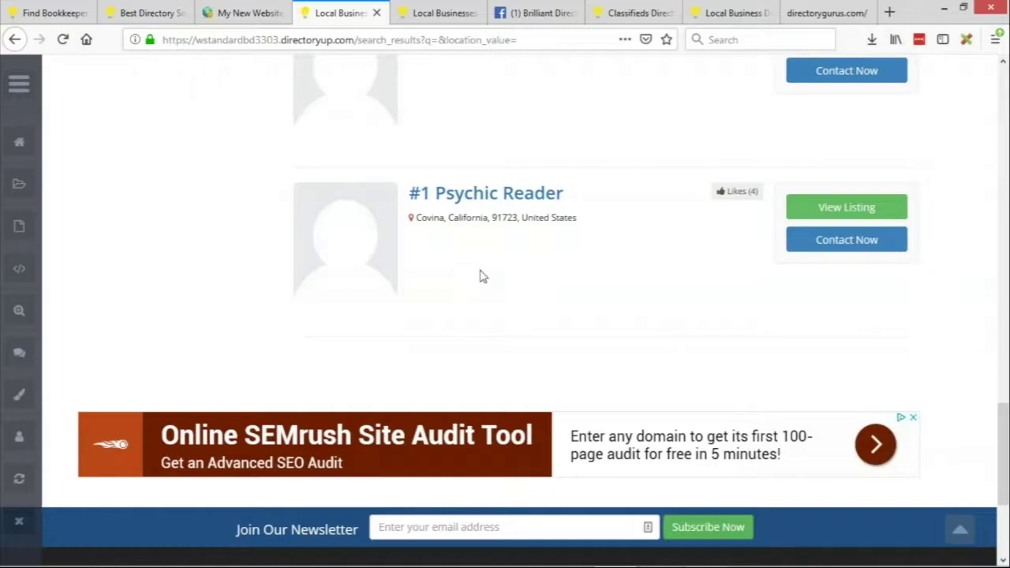
pyautogui.scroll(4, 441, 259)
pyautogui.scroll(-2, 441, 259)
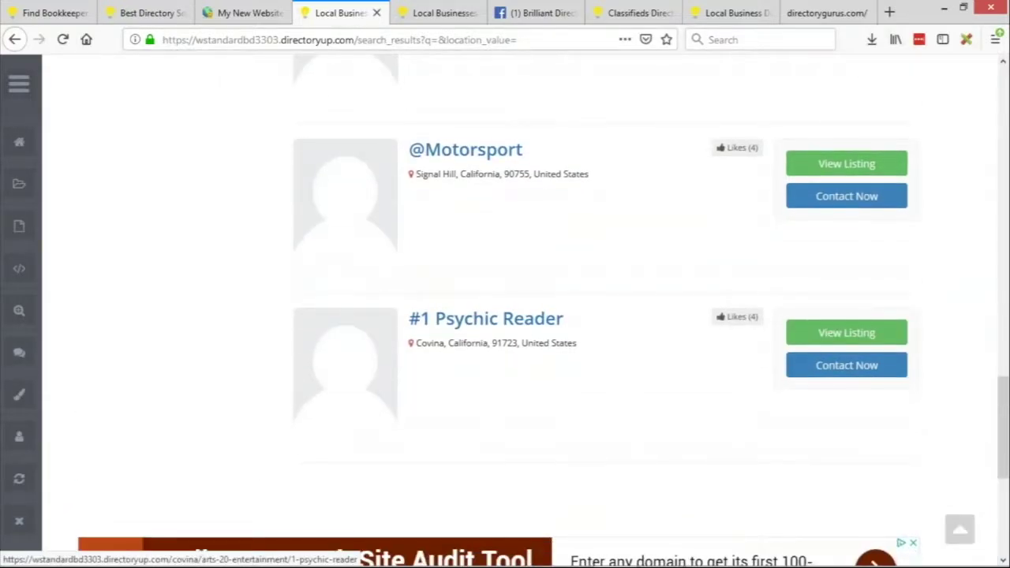
pyautogui.scroll(15, 489, 408)
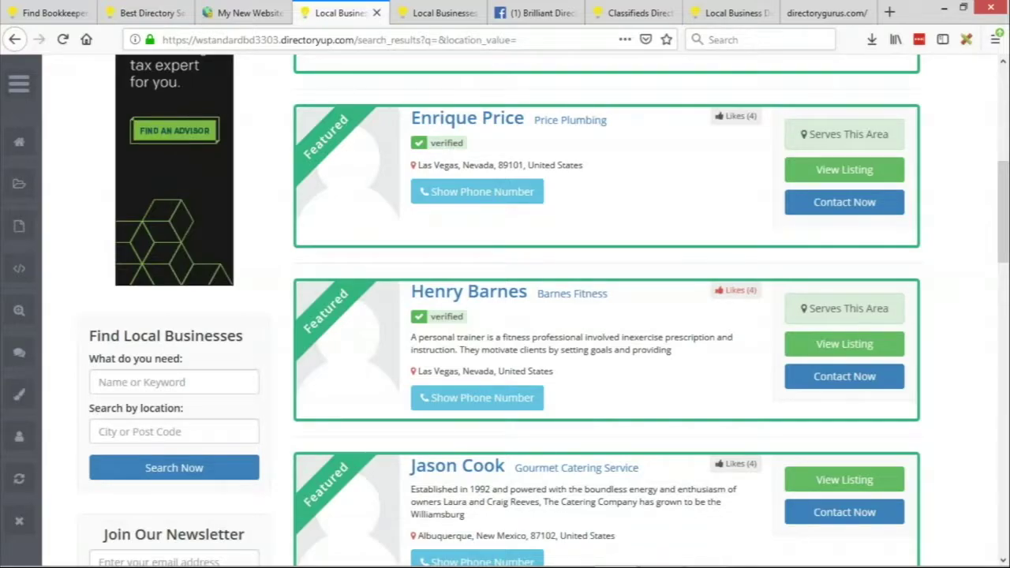
pyautogui.scroll(5, 597, 380)
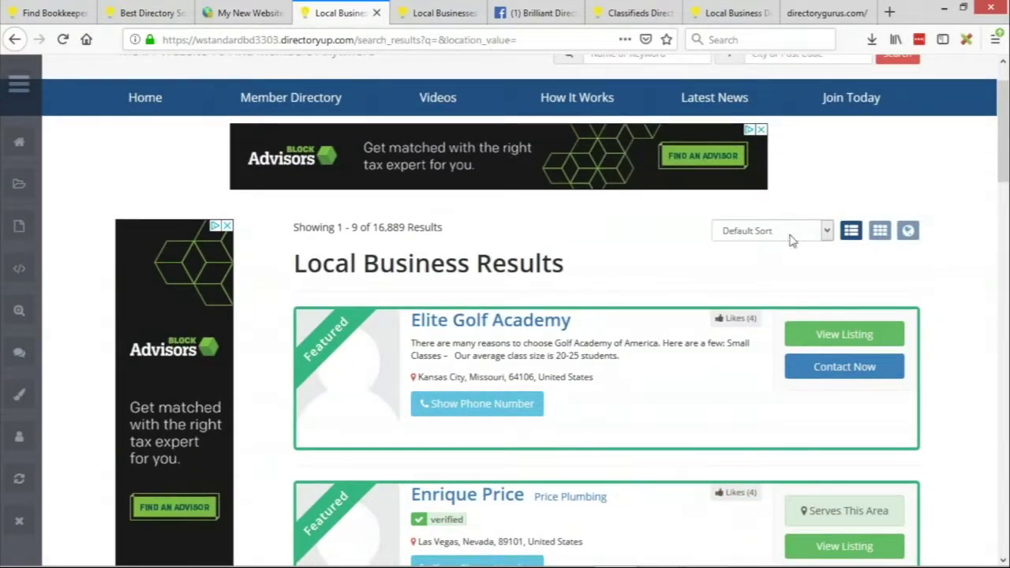
# Check the sort order choices on the live results, keeping Default Sort.
pyautogui.click(791, 236)
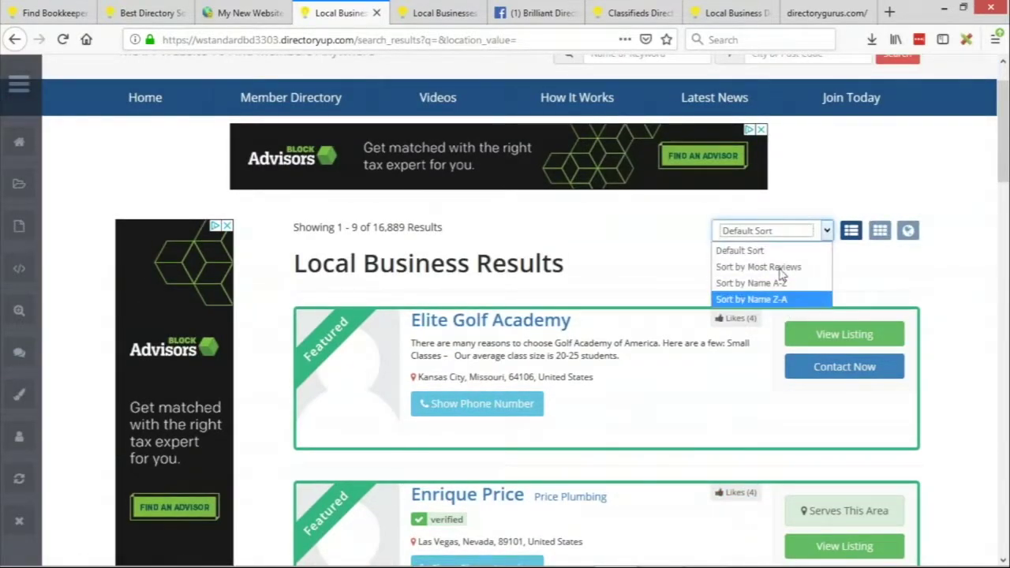
pyautogui.click(597, 252)
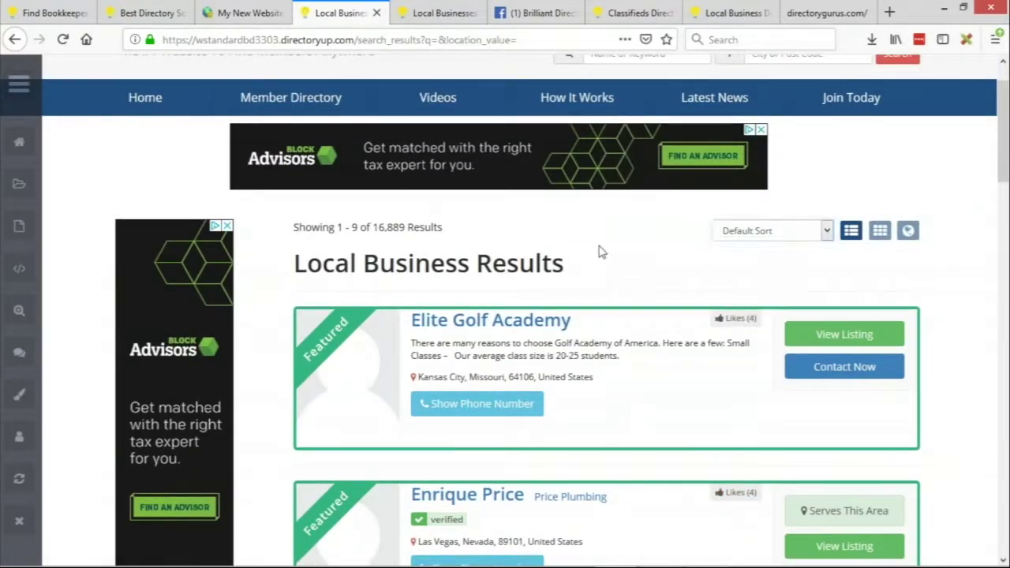
pyautogui.scroll(-3, 575, 247)
pyautogui.scroll(4, 521, 252)
# Scroll the live results to the bottom to confirm no page numbers appear.
pyautogui.scroll(-6, 522, 261)
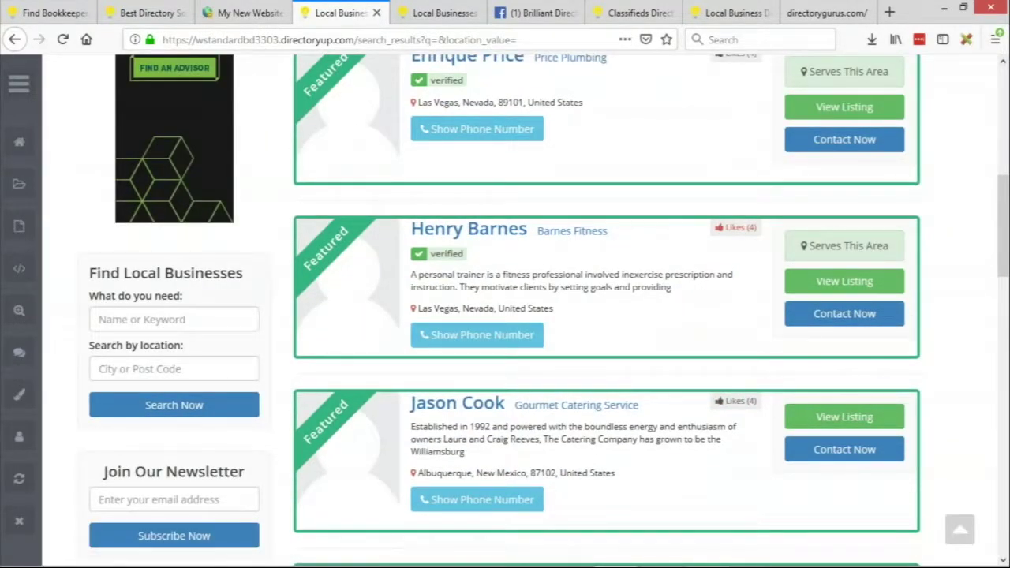
pyautogui.scroll(3, 480, 198)
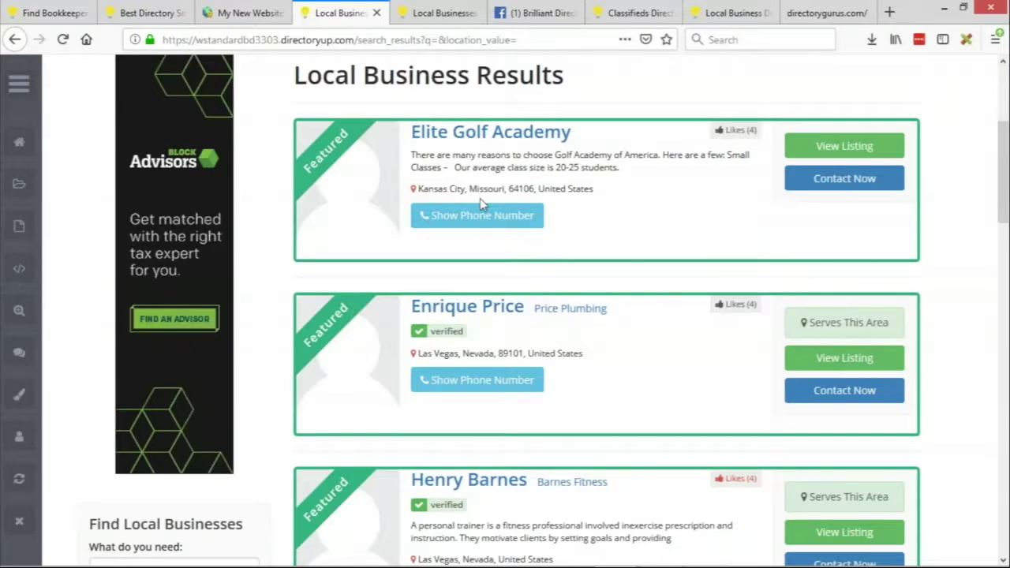
pyautogui.scroll(-5, 479, 198)
pyautogui.scroll(-5, 343, 561)
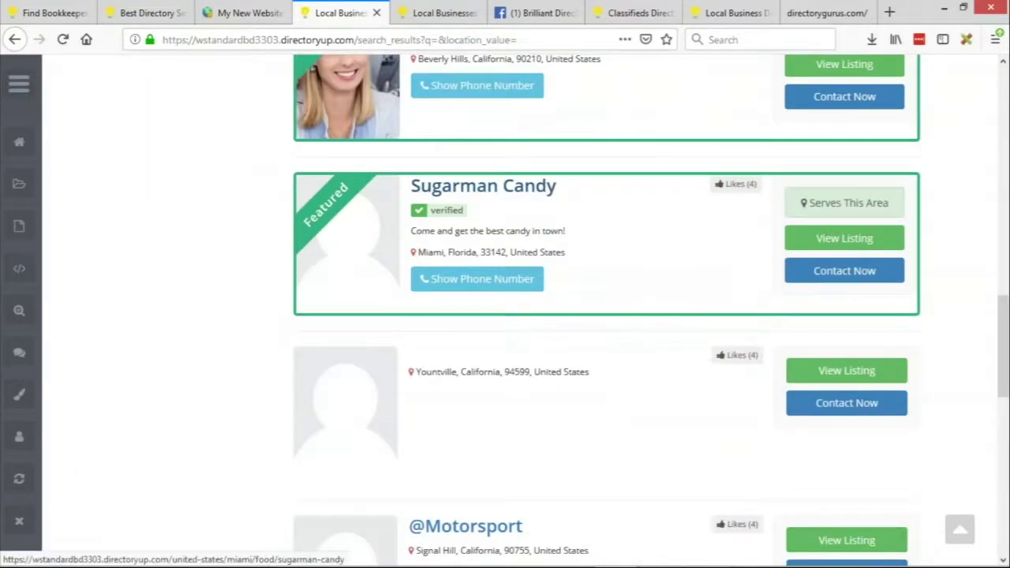
pyautogui.scroll(-7, 464, 203)
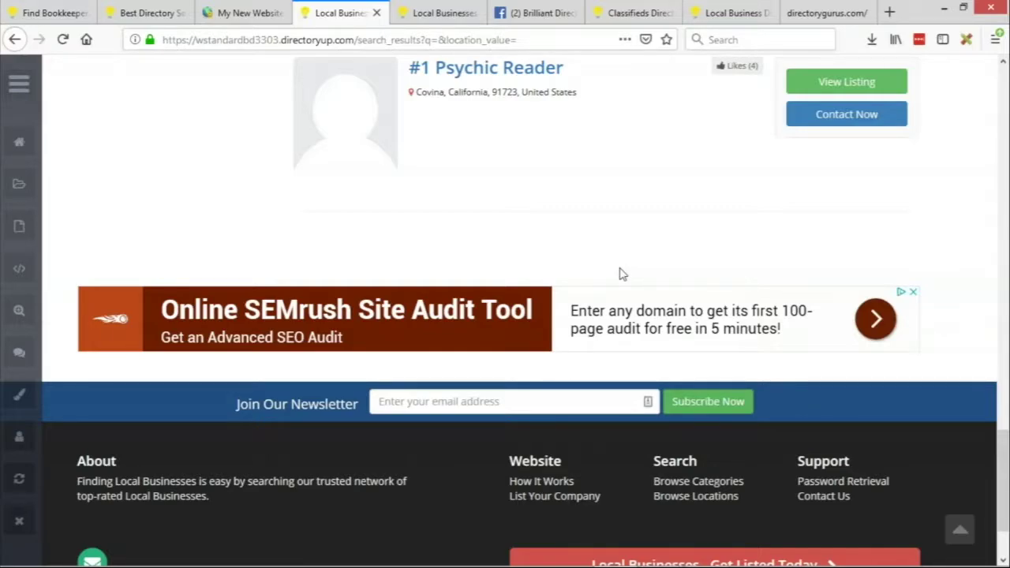
pyautogui.scroll(6, 514, 282)
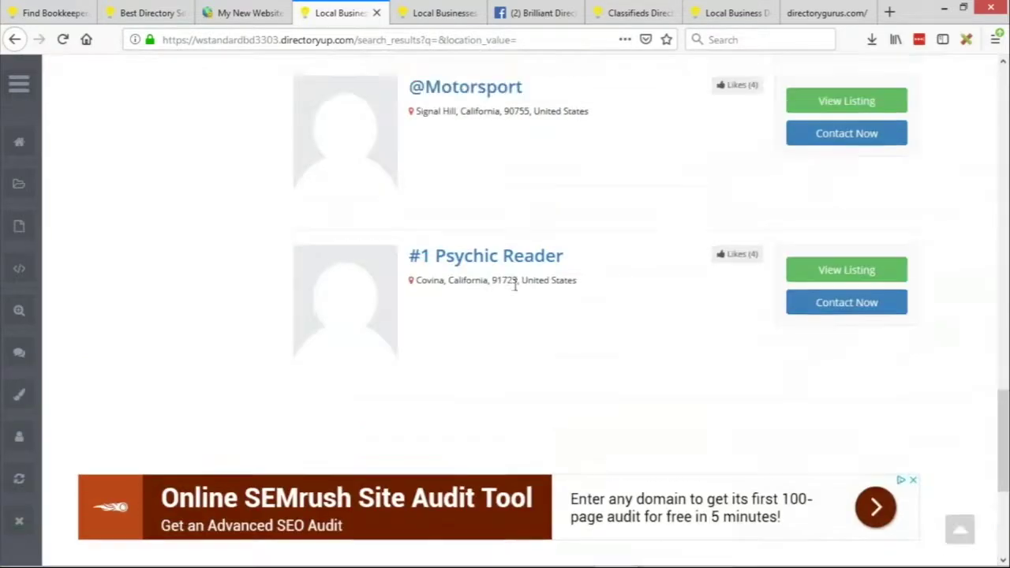
pyautogui.scroll(5, 489, 296)
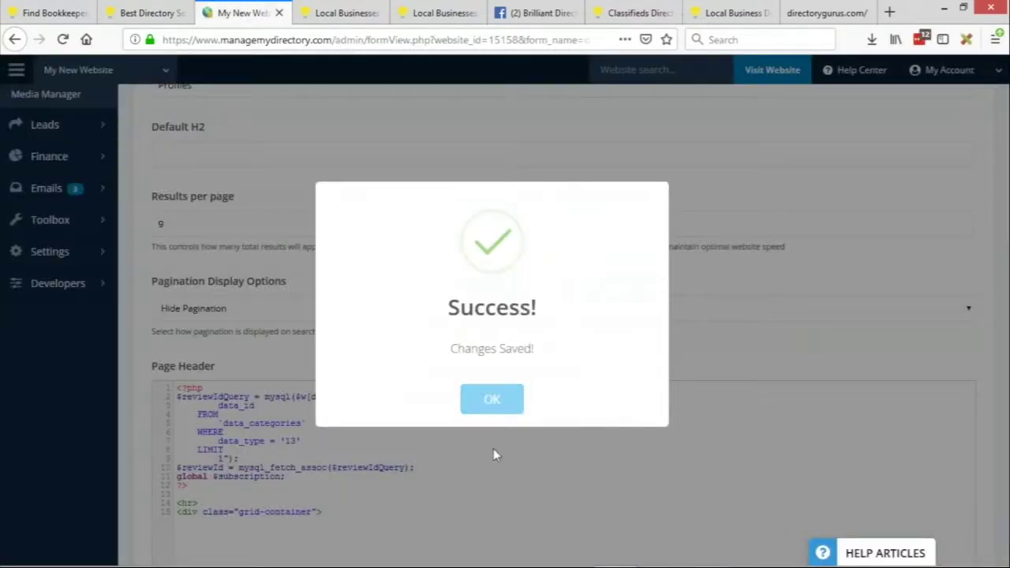
# Dismiss the Changes Saved confirmation, leaving Pagination Display Options on Hide Pagination.
pyautogui.click(492, 399)
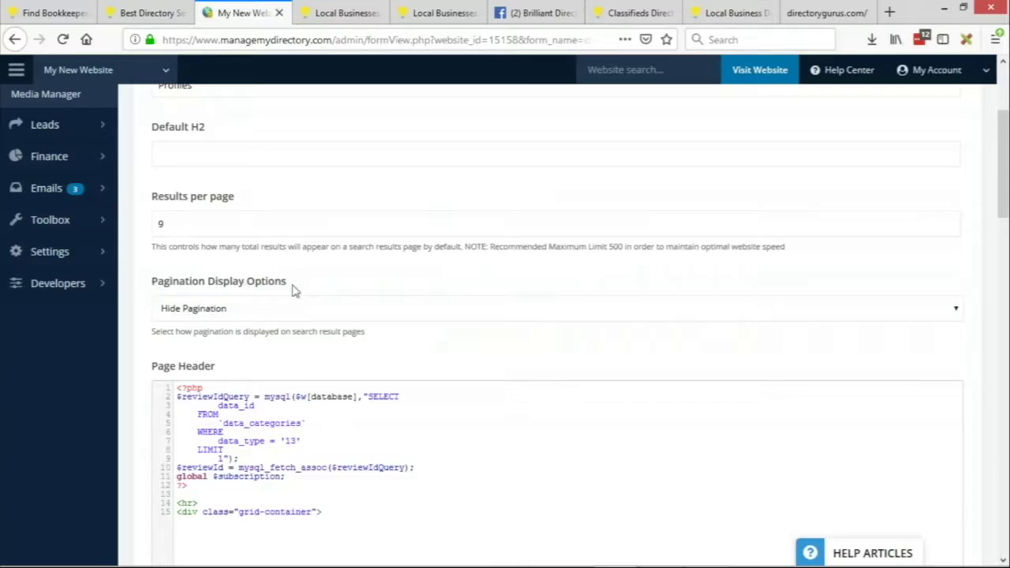
pyautogui.scroll(-1, 221, 302)
pyautogui.moveTo(151, 219); pyautogui.dragTo(301, 220)
pyautogui.click(317, 223)
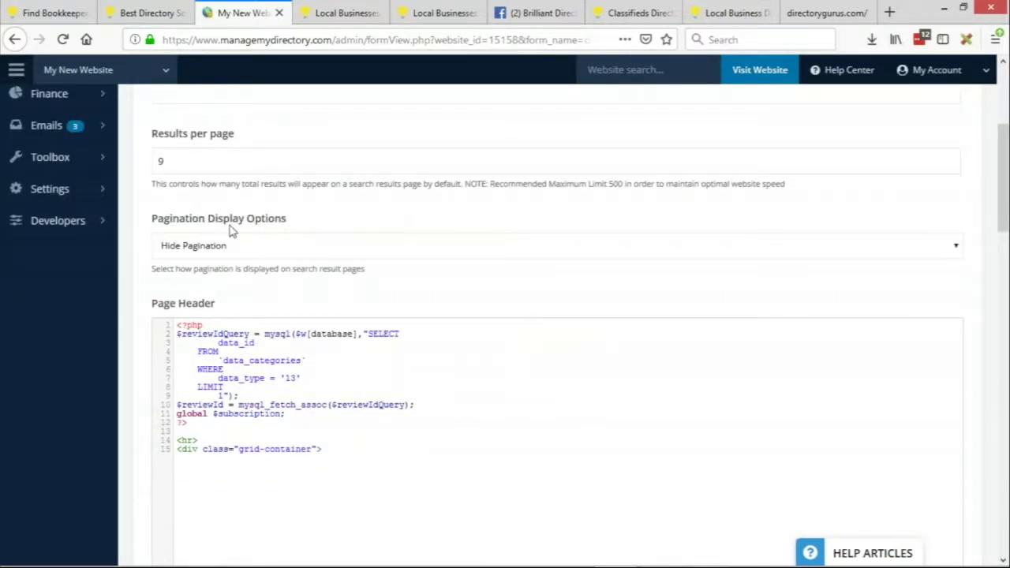
pyautogui.hotkey('alt', 'Tab')
pyautogui.scroll(4, 292, 243)
# Open the logged-in Basic member's dashboard from the account menu on the live site.
pyautogui.click(340, 13)
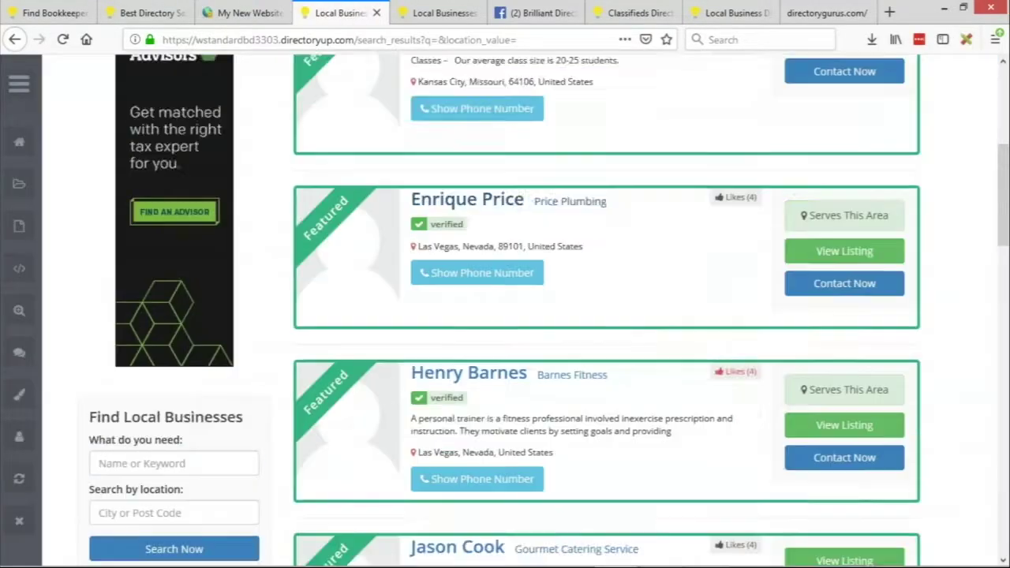
pyautogui.scroll(5, 579, 327)
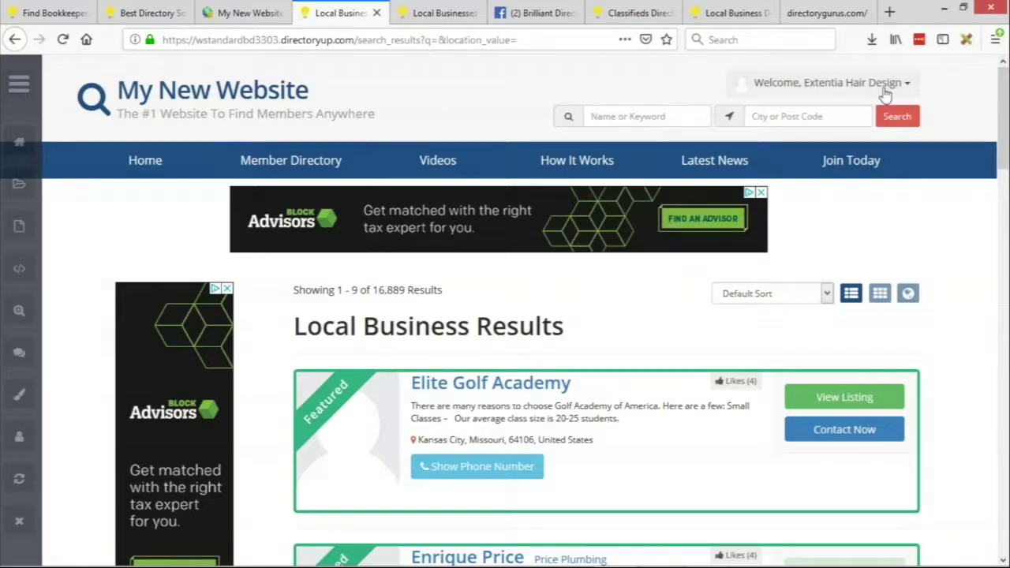
pyautogui.click(885, 89)
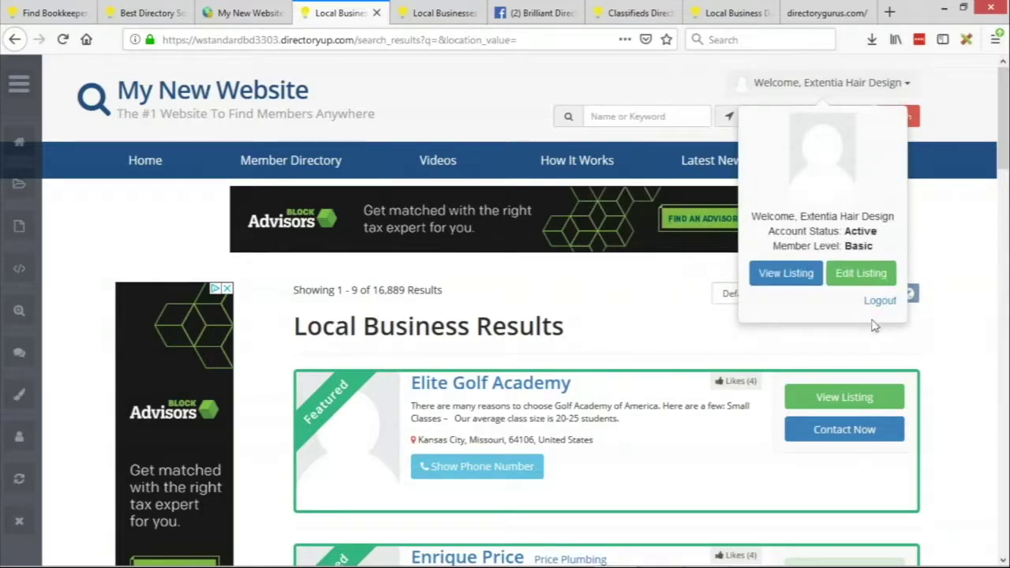
pyautogui.click(859, 278)
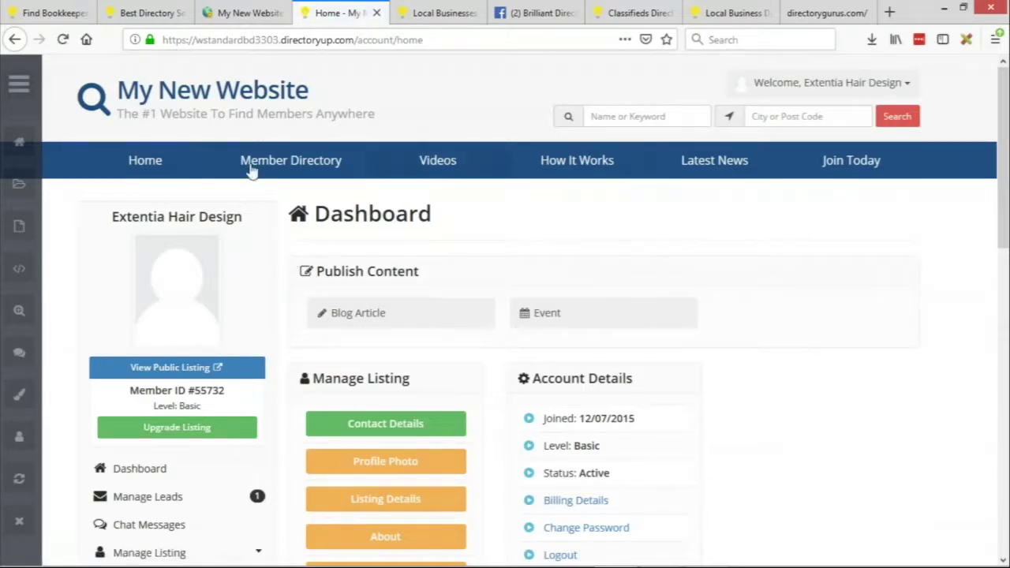
# Review the Extentia Hair Design dashboard, then return to the admin Search Results Design settings.
pyautogui.scroll(-2, 338, 320)
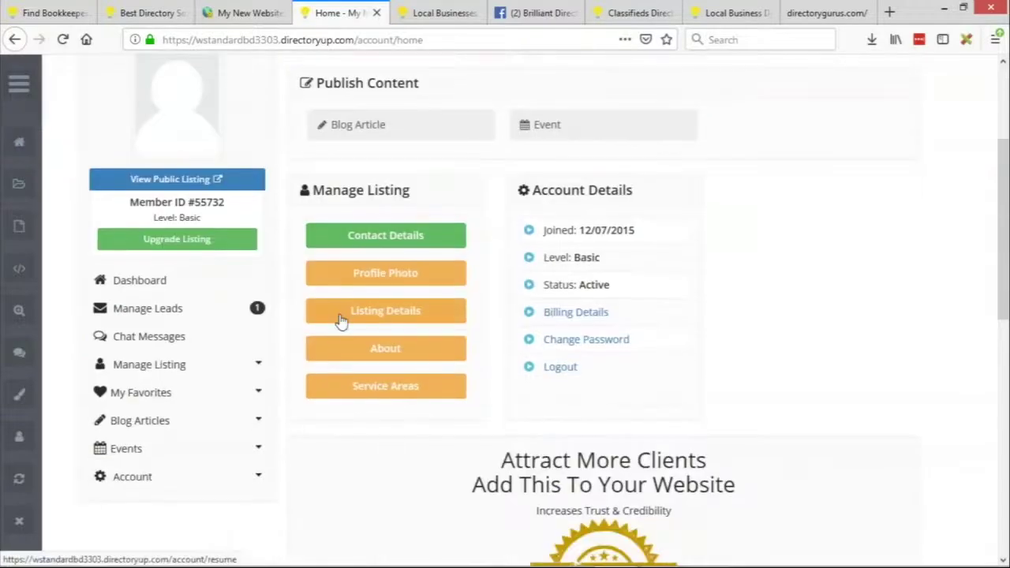
pyautogui.scroll(2, 338, 320)
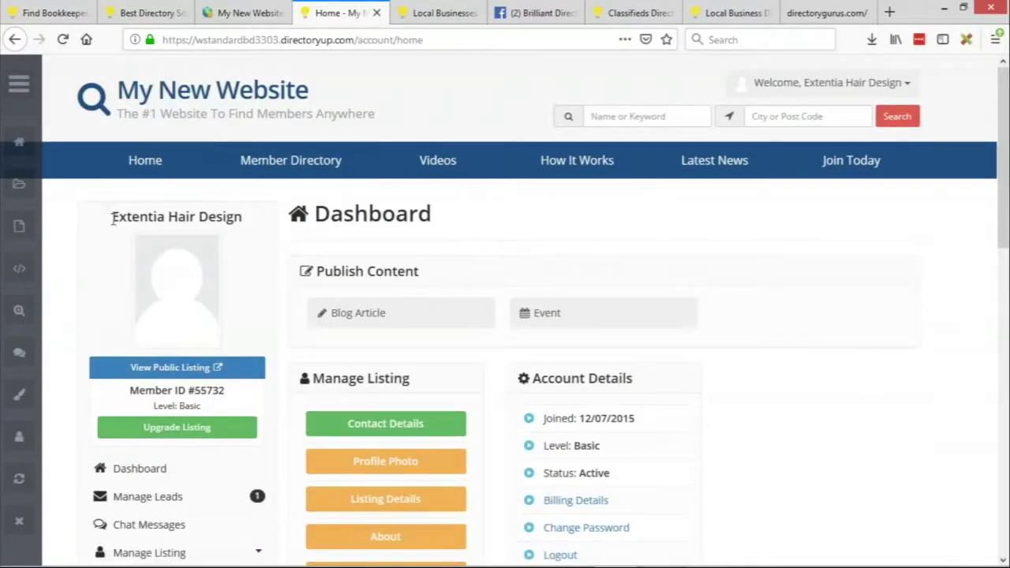
pyautogui.moveTo(111, 216); pyautogui.dragTo(245, 225)
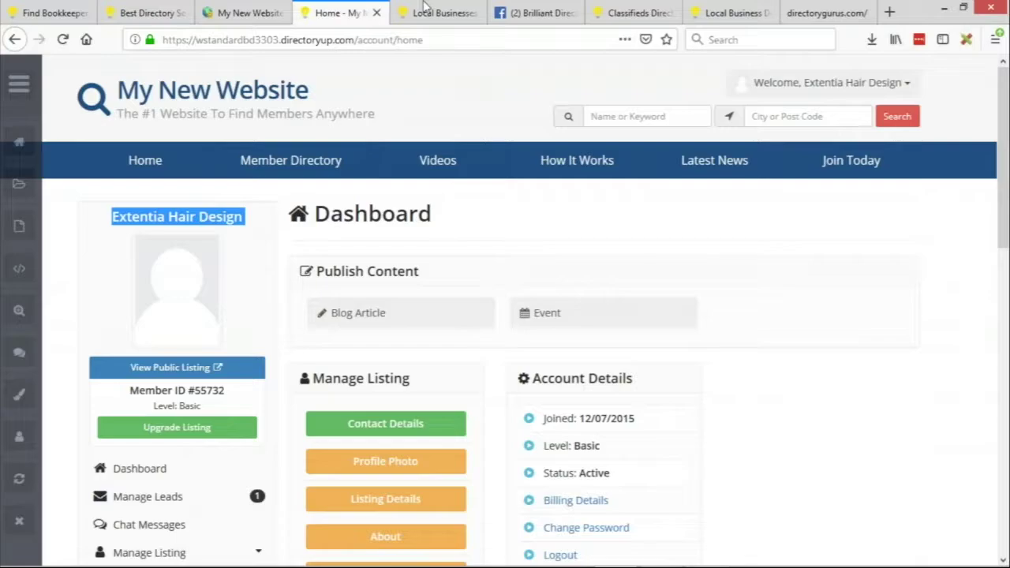
pyautogui.click(259, 10)
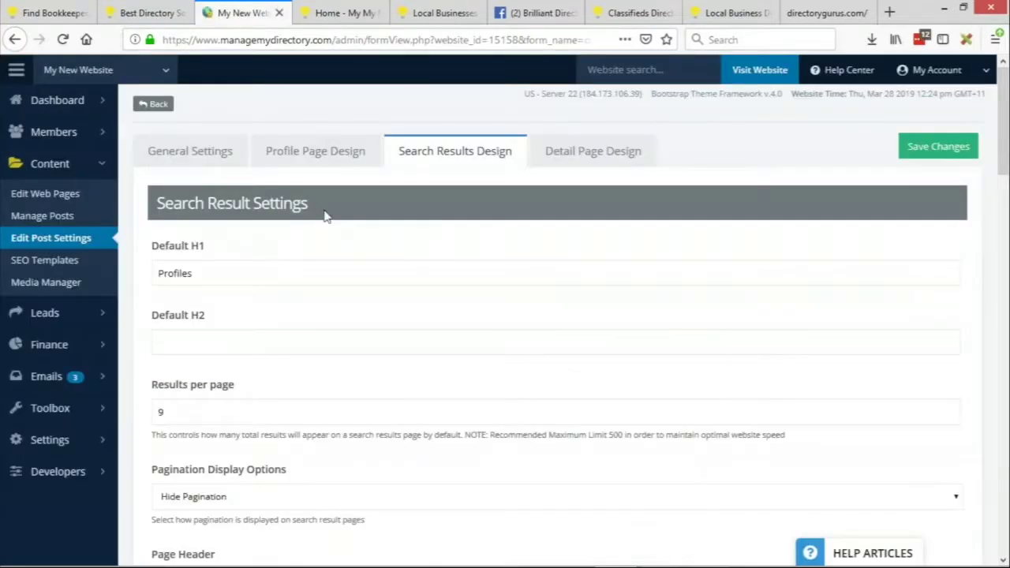
# Go to the admin Dashboard showing the Setup Essentials checklist.
pyautogui.click(62, 95)
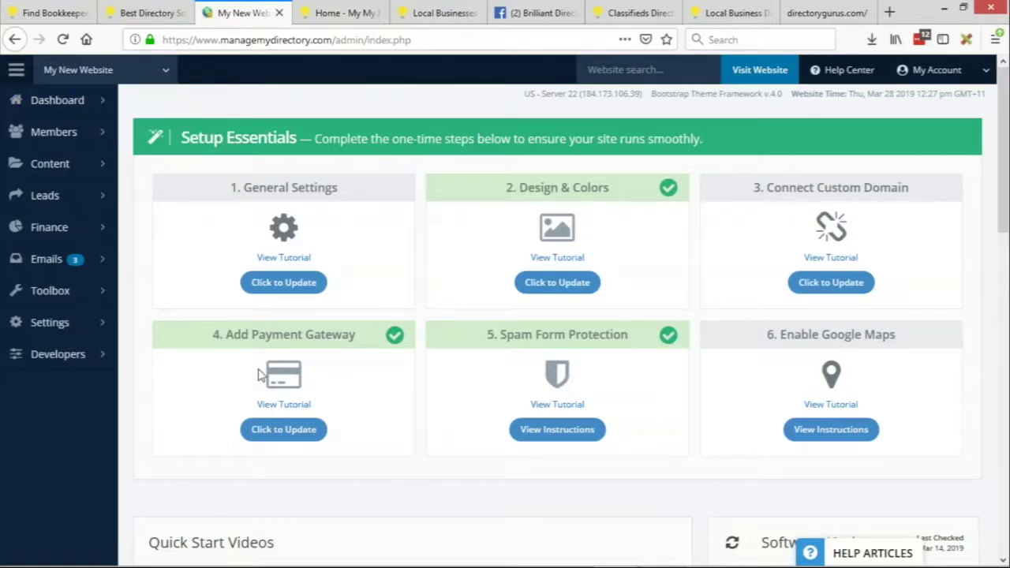
# Open the Basic membership product for editing under Finance > Manage Products.
pyautogui.moveTo(101, 235)
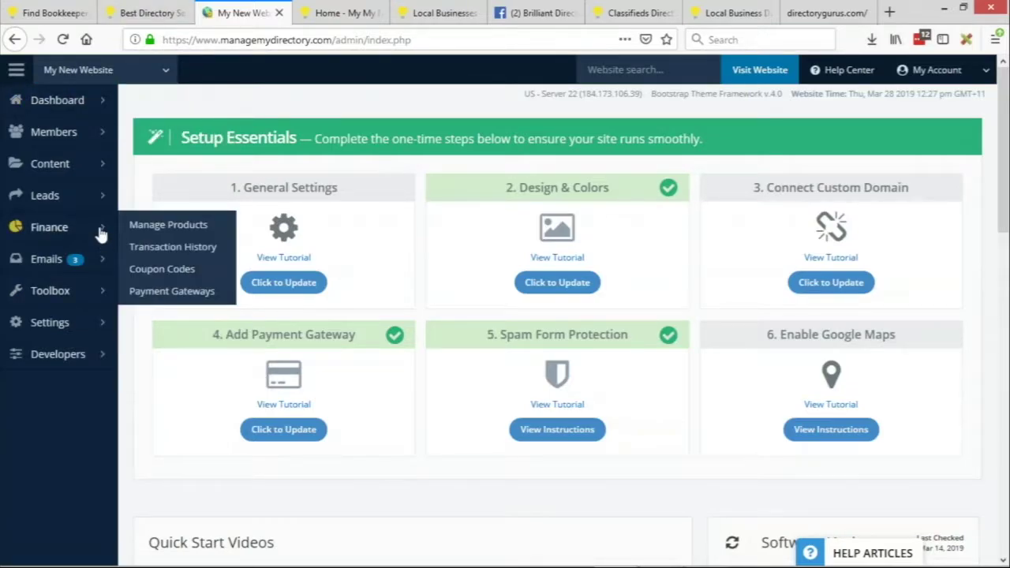
pyautogui.click(100, 229)
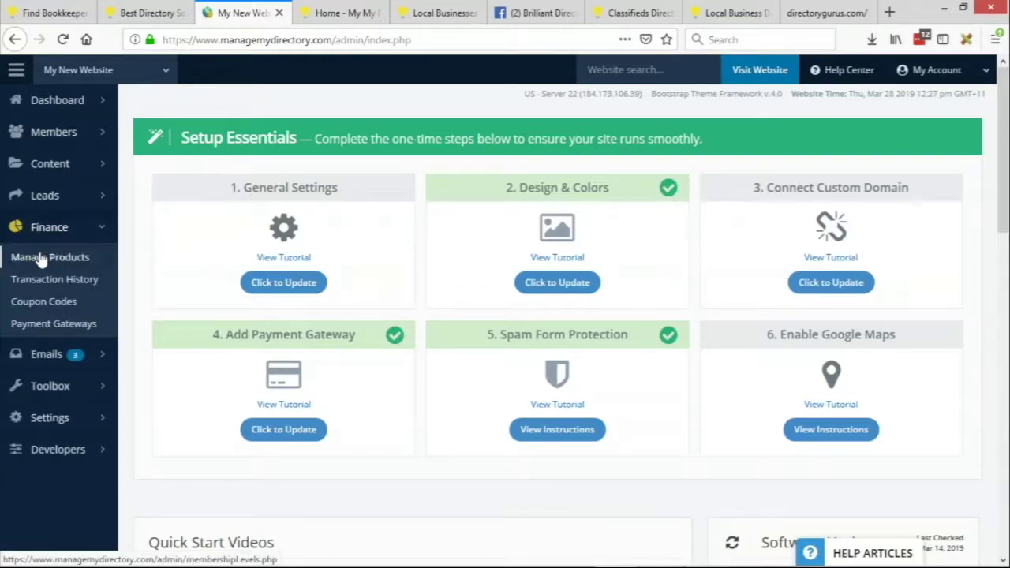
pyautogui.click(41, 259)
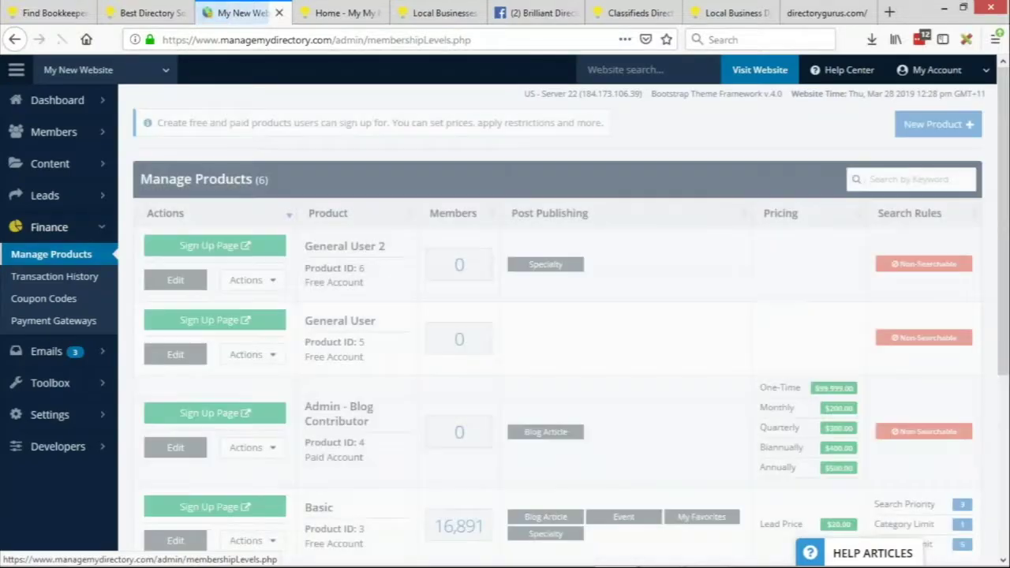
pyautogui.scroll(-4, 450, 243)
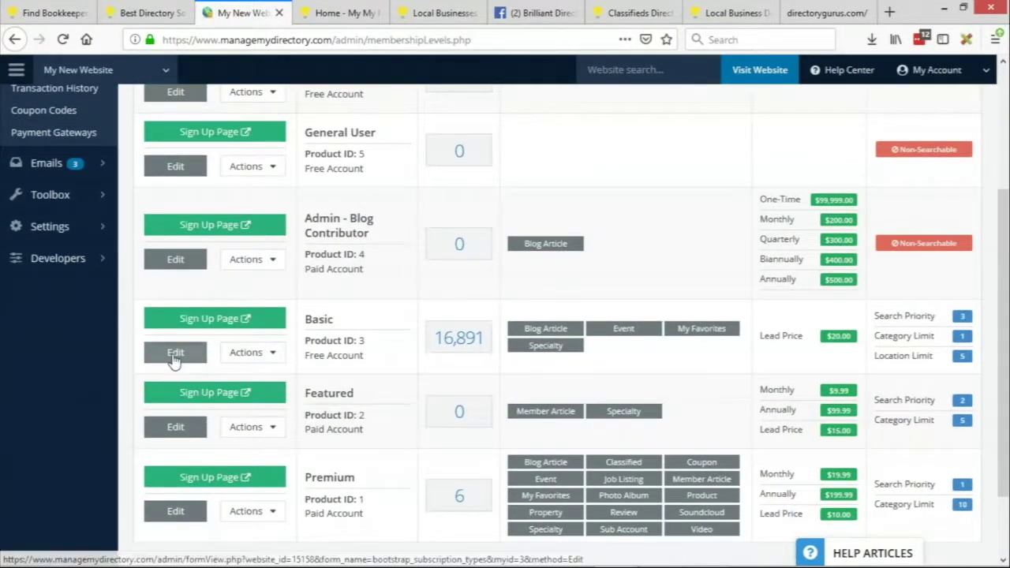
pyautogui.click(177, 355)
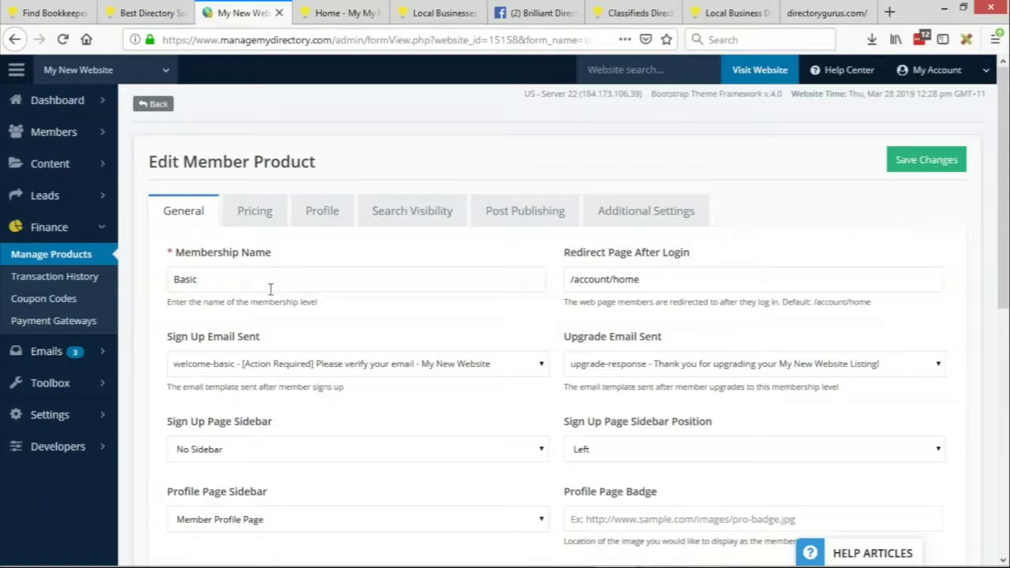
# Confirm on the member's live dashboard that the membership level is Basic.
pyautogui.click(343, 15)
pyautogui.scroll(-3, 298, 302)
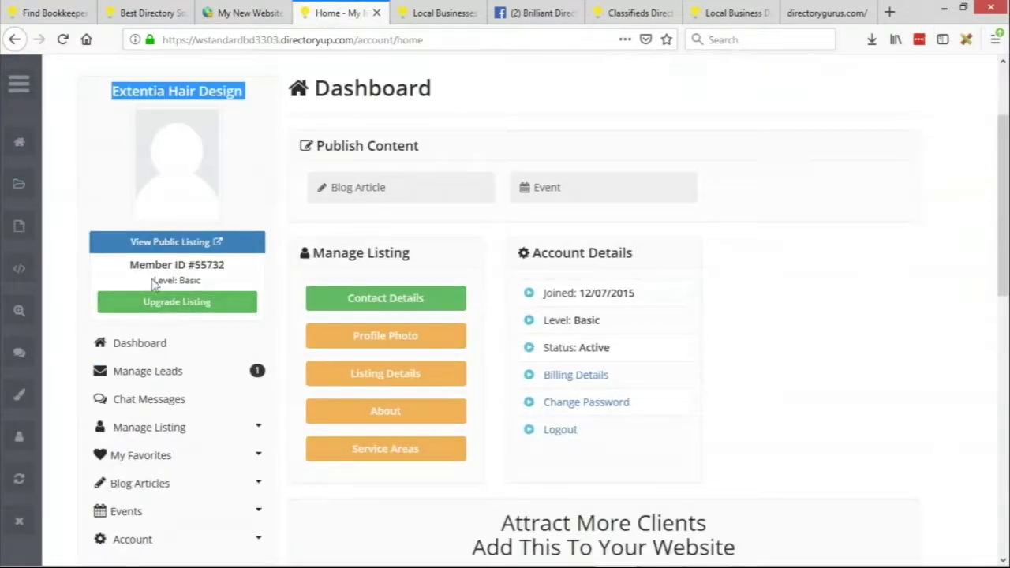
pyautogui.moveTo(153, 403); pyautogui.dragTo(202, 405)
pyautogui.scroll(3, 202, 405)
pyautogui.hotkey('ctrl', 'shift', 'Tab')
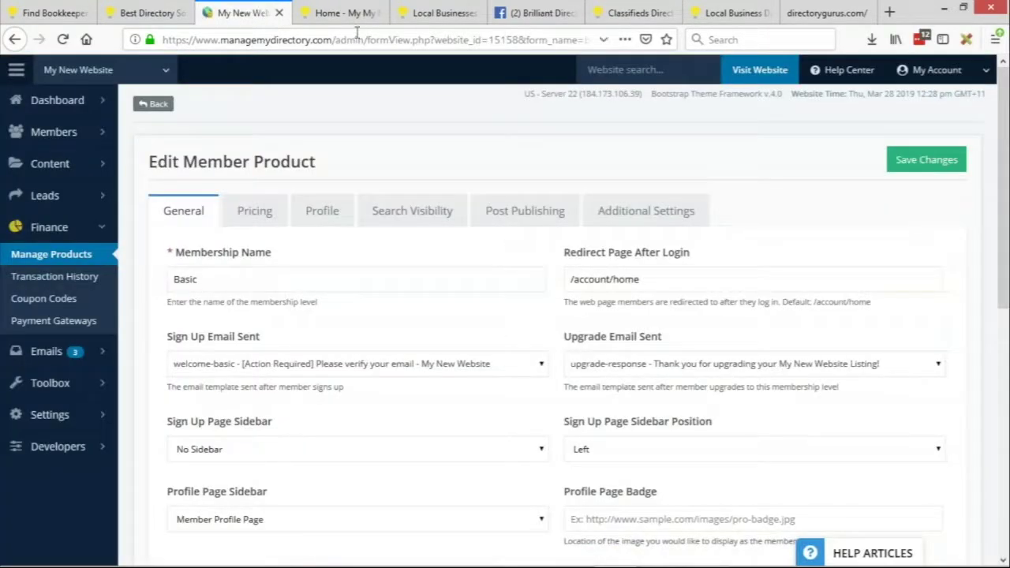
# Find the Show Banner Ads In Dashboard option in the product's Additional Settings.
pyautogui.click(683, 215)
pyautogui.scroll(-3, 466, 223)
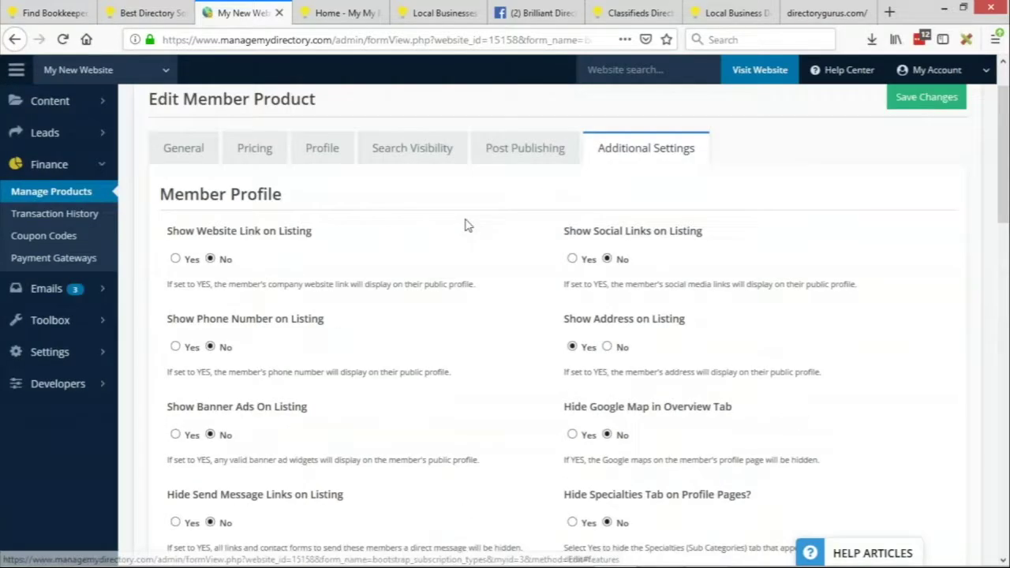
pyautogui.scroll(-6, 353, 222)
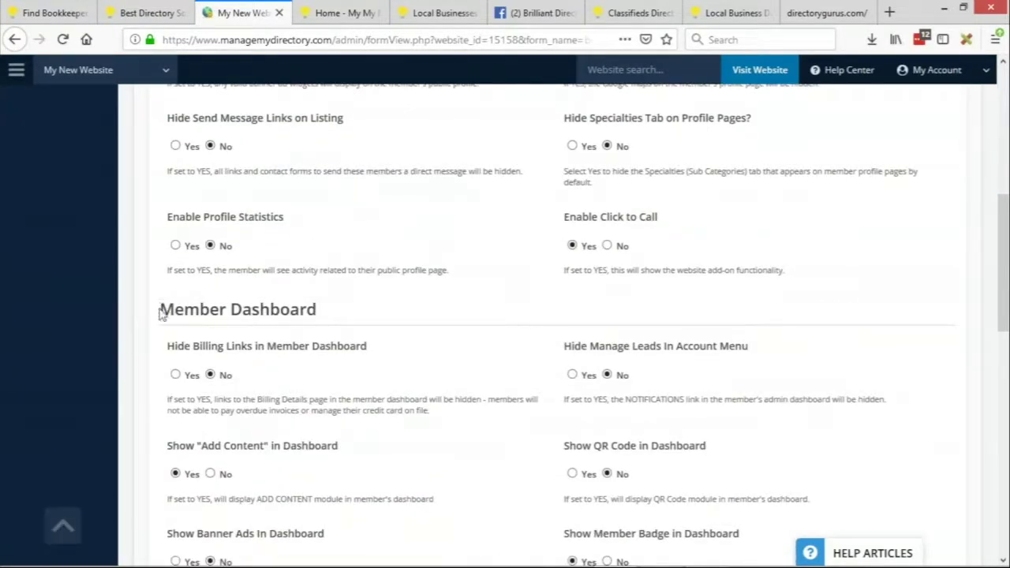
pyautogui.moveTo(160, 308); pyautogui.dragTo(347, 320)
pyautogui.scroll(-8, 347, 316)
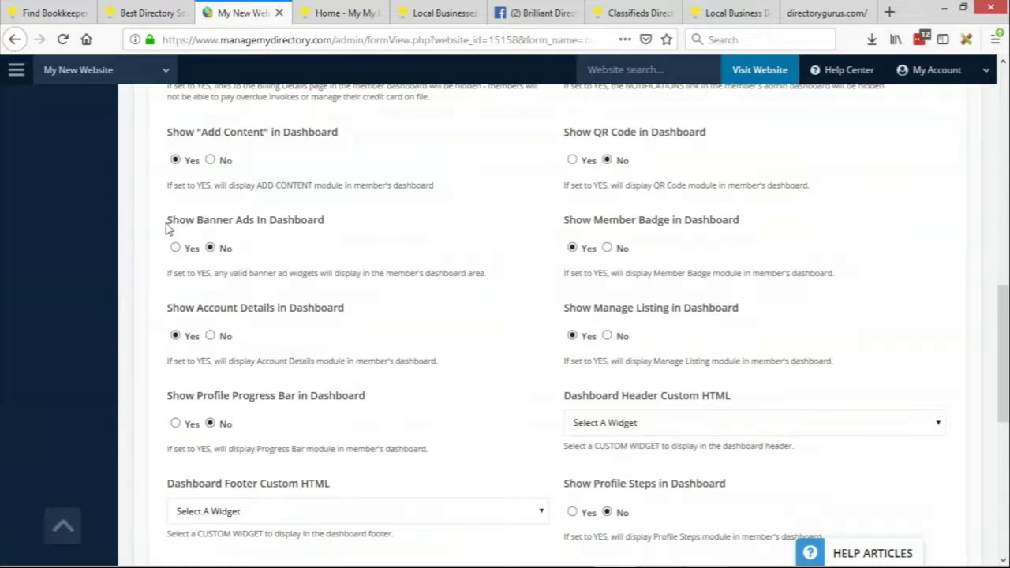
pyautogui.tripleClick(325, 222)
# Set Show Banner Ads In Dashboard to Yes and save the Basic product details.
pyautogui.scroll(5, 237, 268)
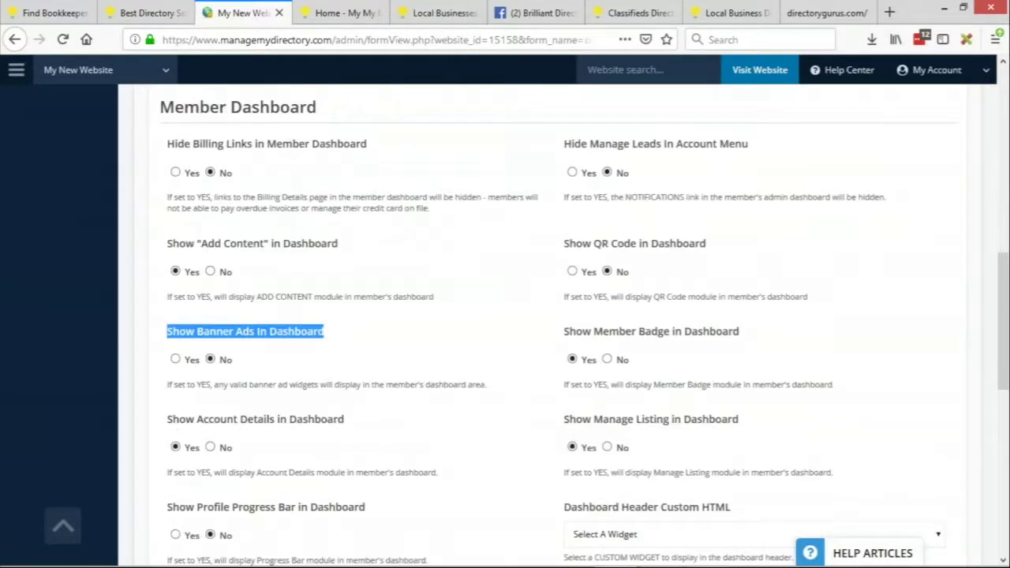
pyautogui.scroll(-3, 218, 288)
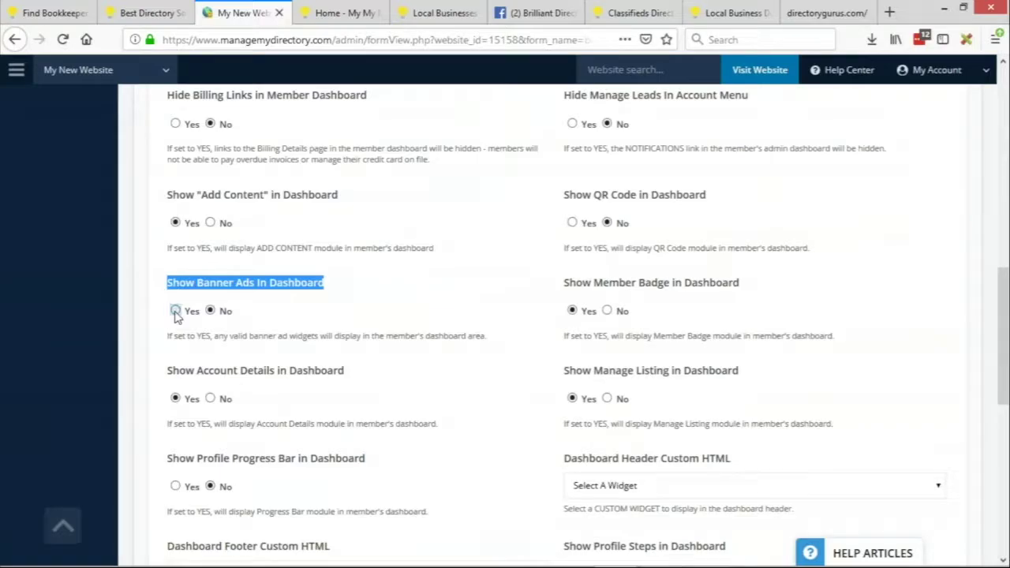
pyautogui.click(175, 311)
pyautogui.scroll(-10, 375, 335)
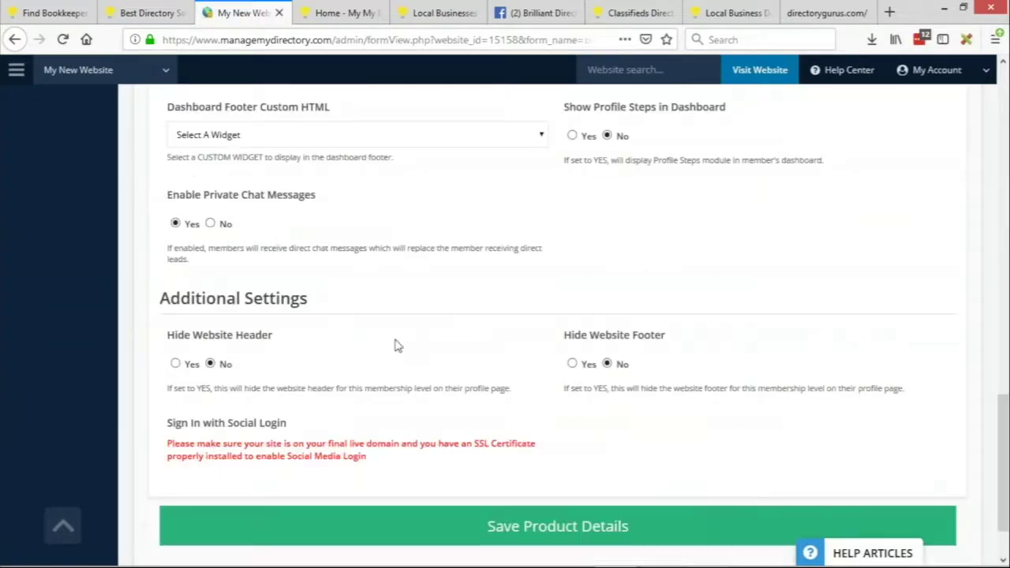
pyautogui.click(558, 529)
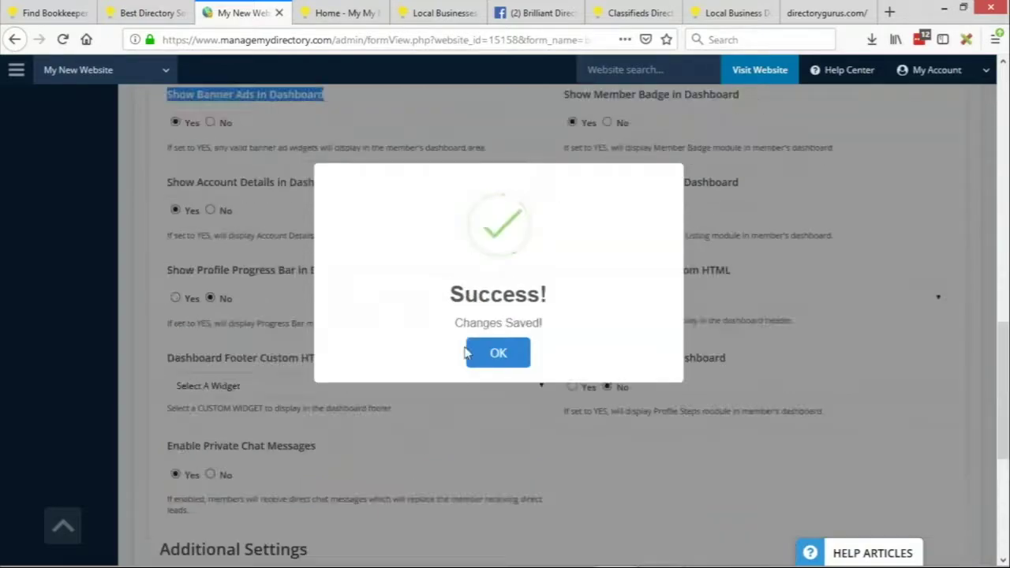
pyautogui.click(487, 359)
pyautogui.scroll(5, 350, 264)
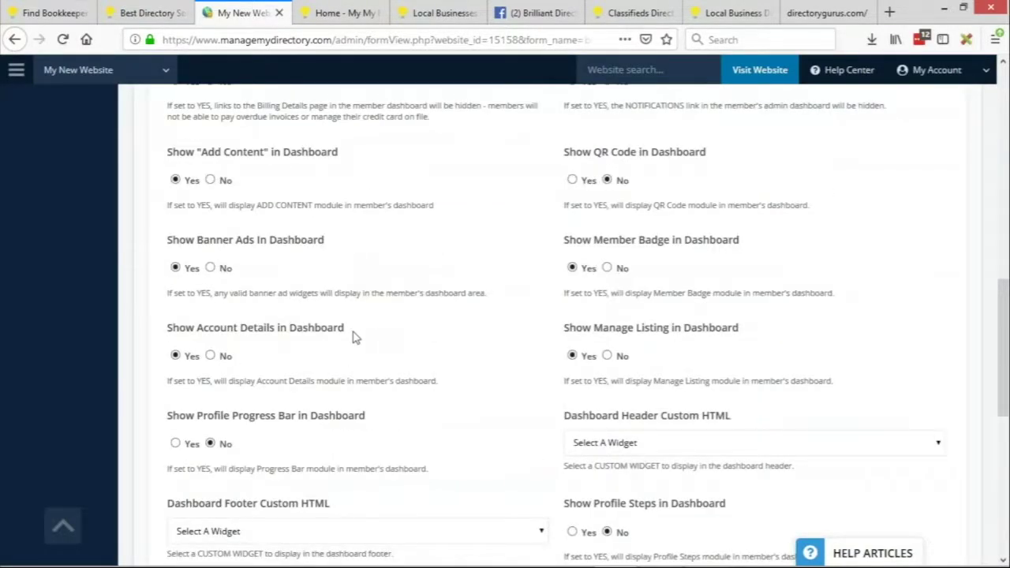
# Reload the Basic member's dashboard to display the new website rank tracking banner ad.
pyautogui.click(339, 12)
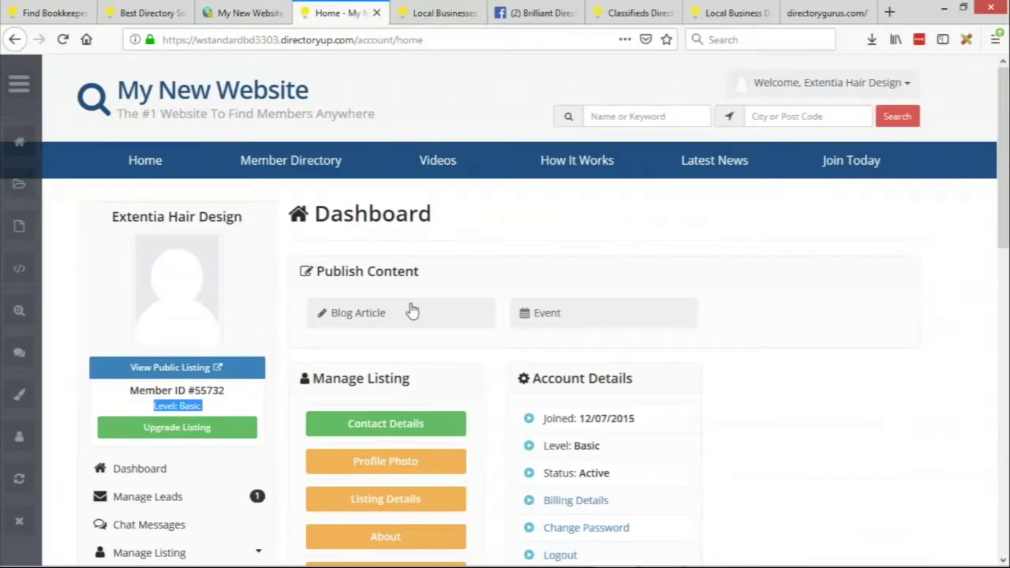
pyautogui.click(62, 39)
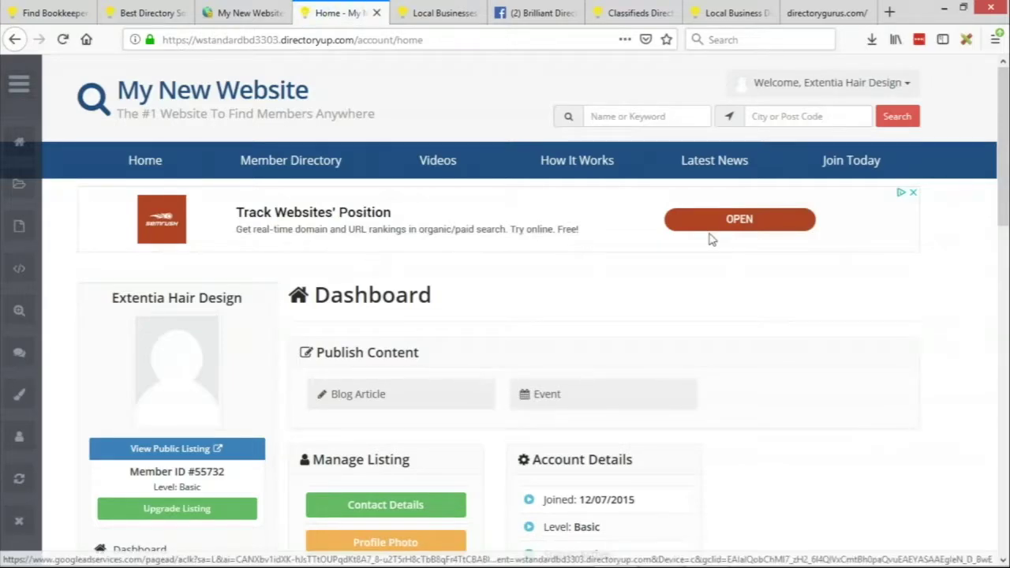
pyautogui.scroll(-10, 530, 268)
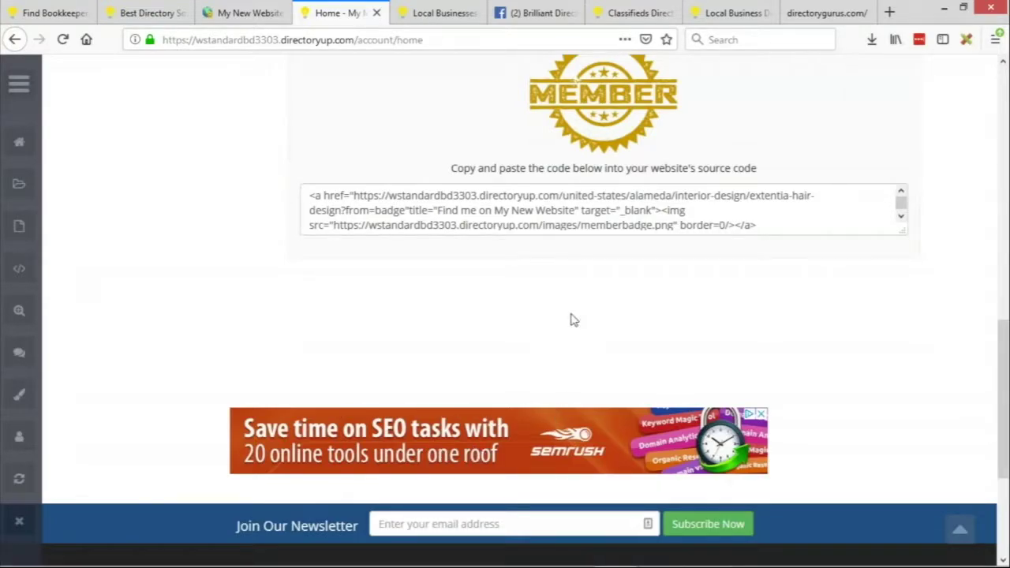
pyautogui.scroll(10, 529, 283)
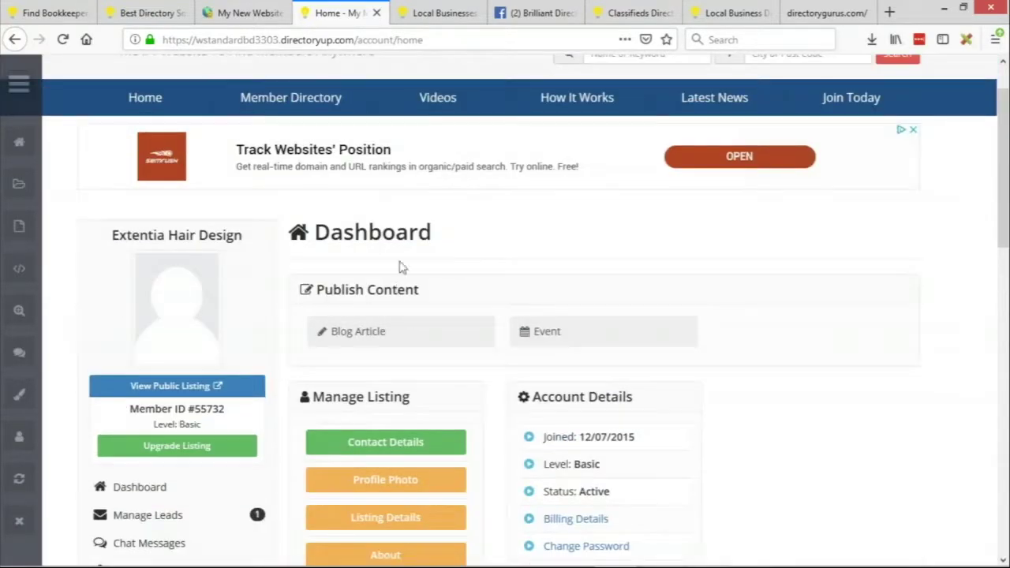
pyautogui.scroll(2, 381, 229)
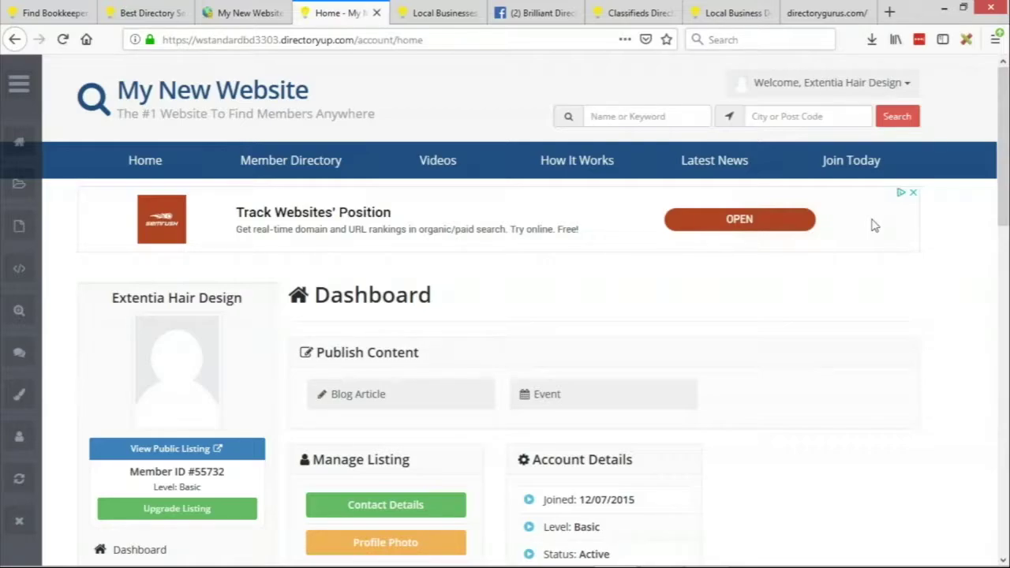
pyautogui.hotkey('alt', 'Tab')
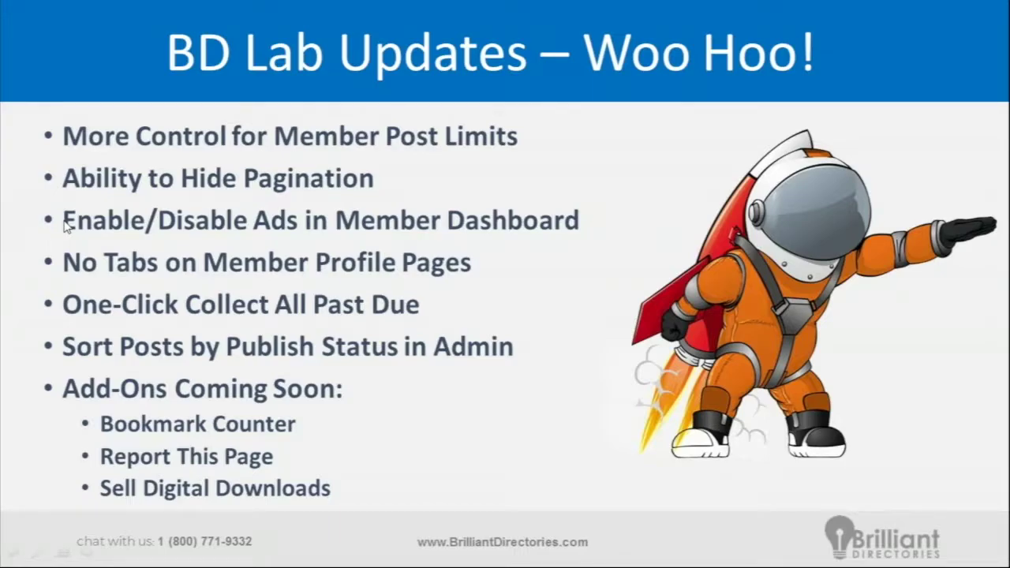
pyautogui.hotkey('alt', 'Tab')
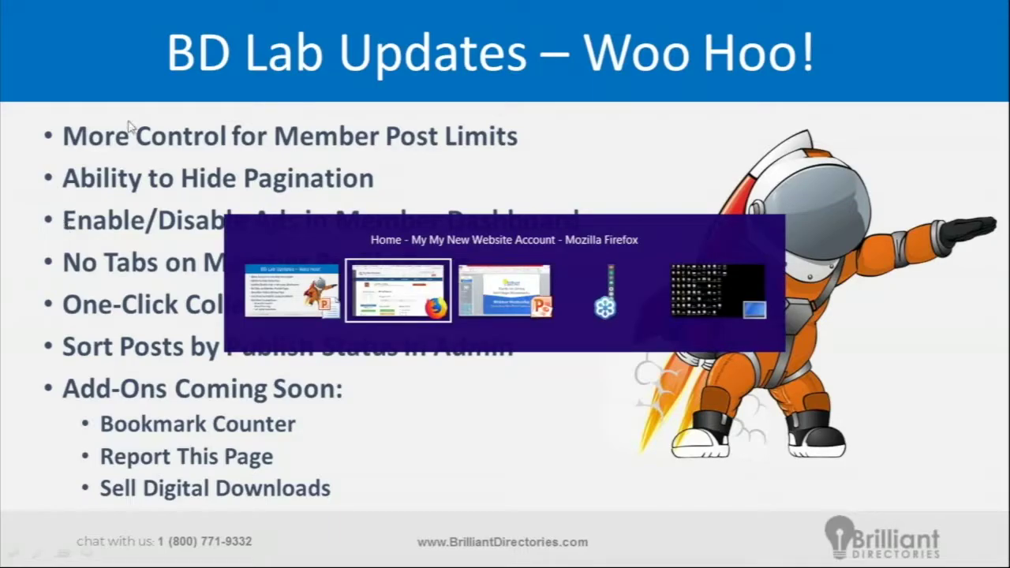
pyautogui.scroll(-3, 483, 275)
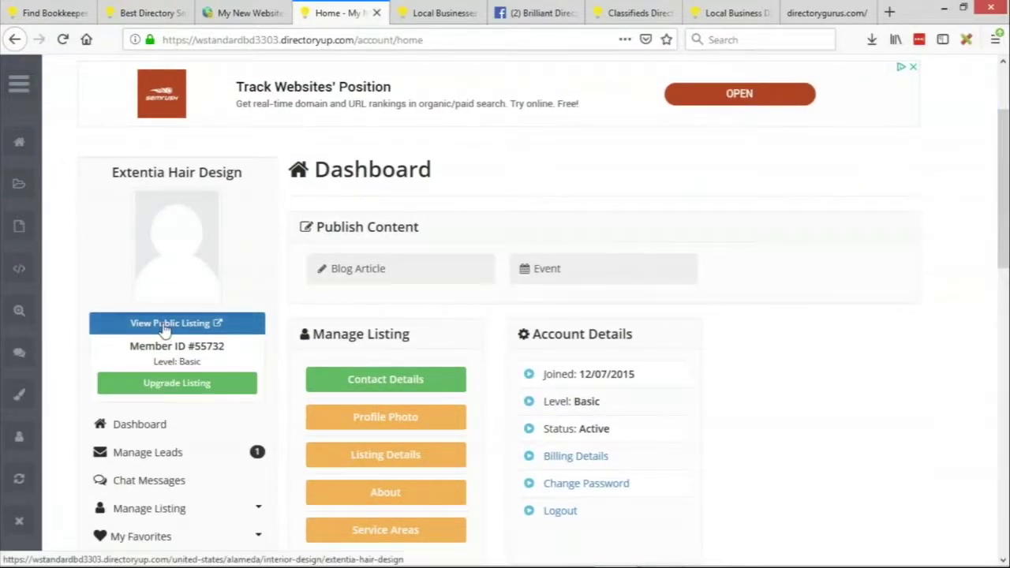
# Browse the Extentia Hair Design public listing, then return to the Basic product's Additional Settings.
pyautogui.click(163, 322)
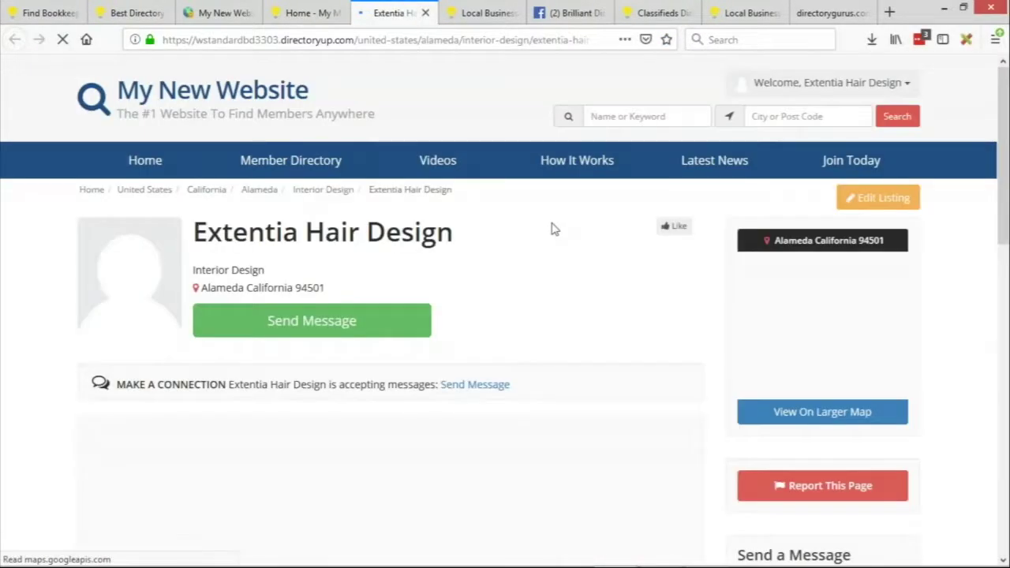
pyautogui.scroll(-2, 584, 260)
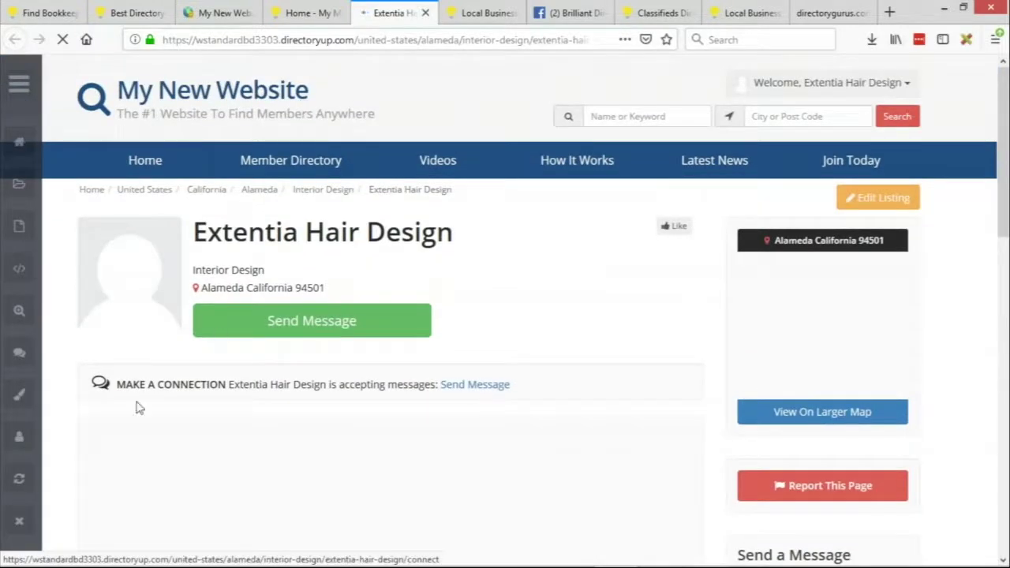
pyautogui.scroll(-3, 135, 405)
pyautogui.scroll(-8, 581, 435)
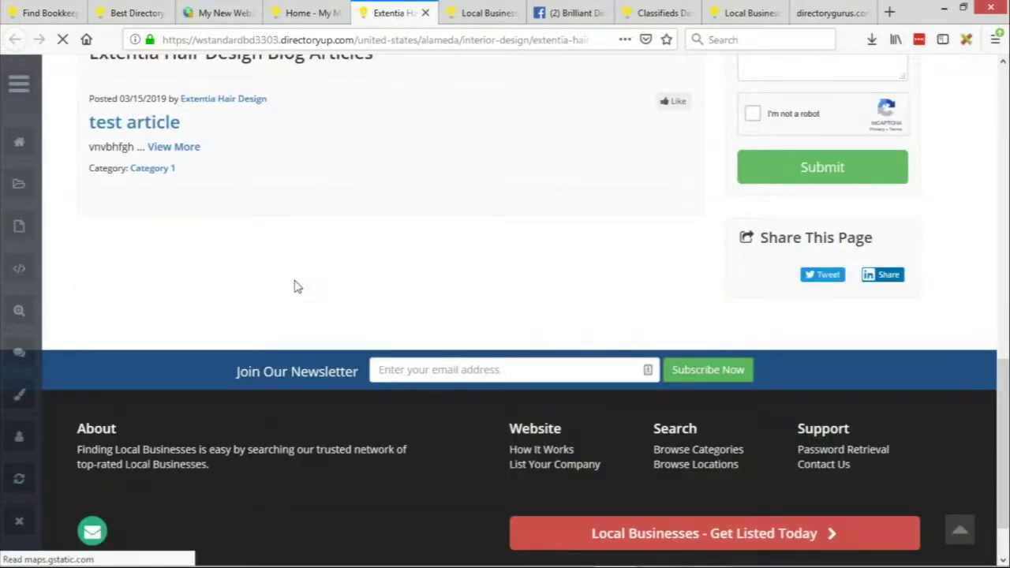
pyautogui.scroll(2, 293, 287)
pyautogui.scroll(4, 288, 292)
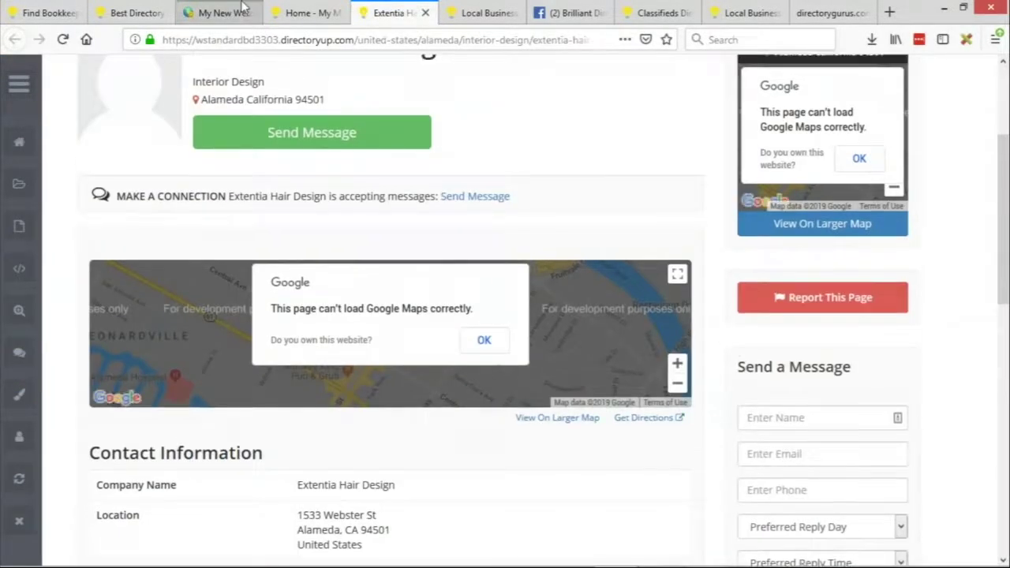
pyautogui.hotkey('ctrl', 'shift', 'Tab')
pyautogui.hotkey('ctrl', 'shift', 'Tab')
pyautogui.scroll(10, 267, 322)
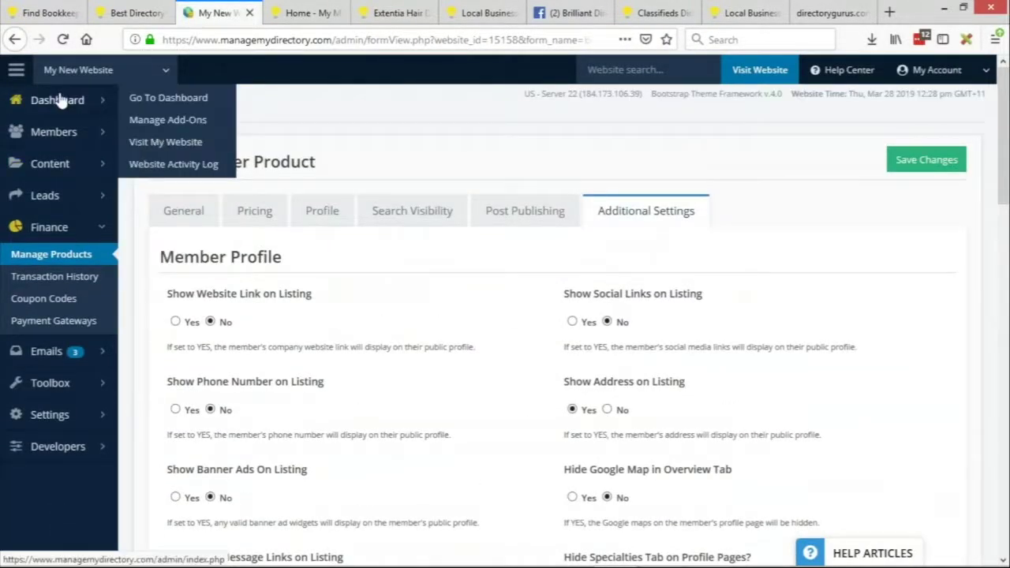
# Go to Settings > Design Settings and expand Additional Design Settings.
pyautogui.click(59, 100)
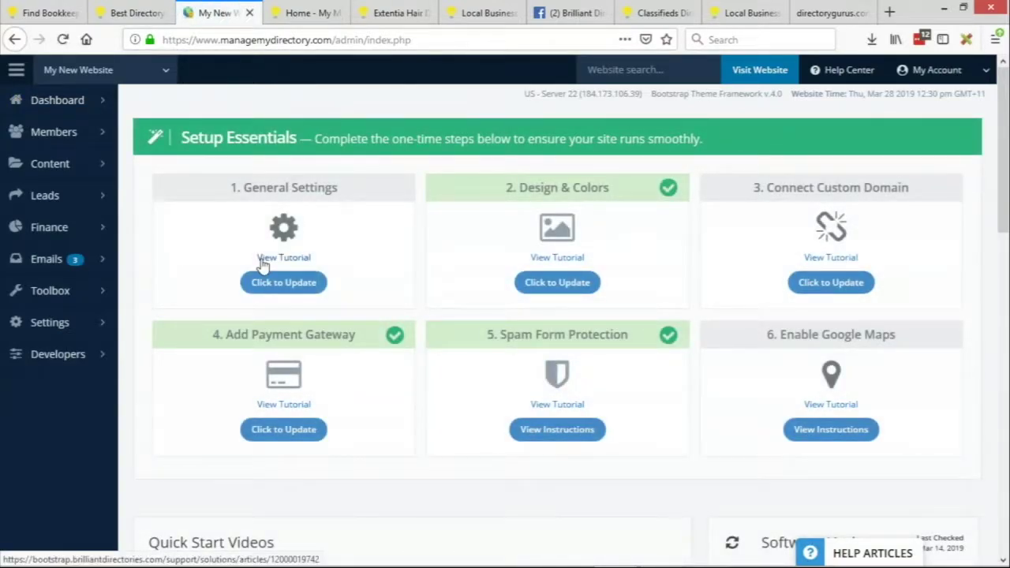
pyautogui.moveTo(81, 329)
pyautogui.click(154, 344)
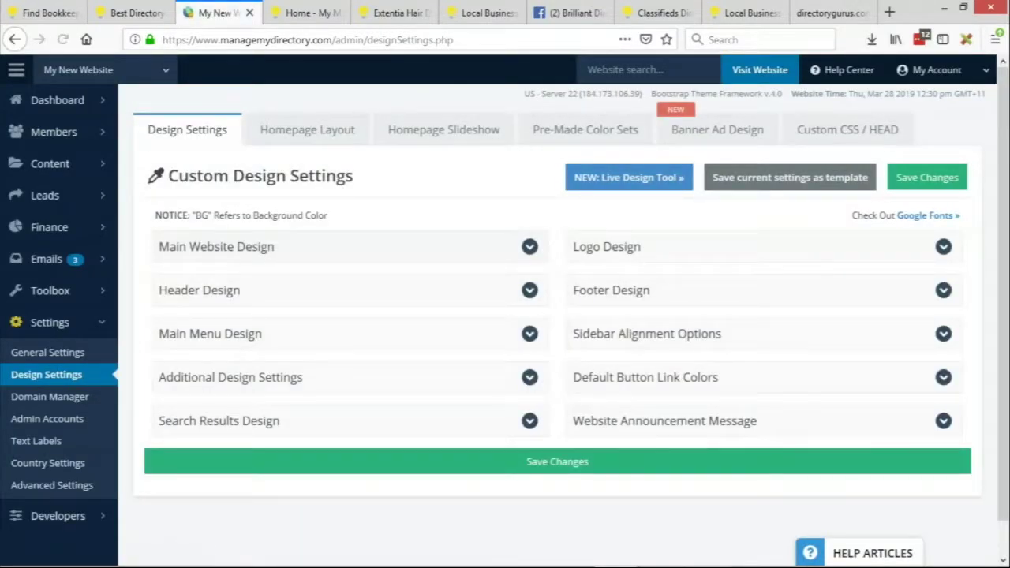
pyautogui.click(270, 380)
pyautogui.scroll(-3, 268, 347)
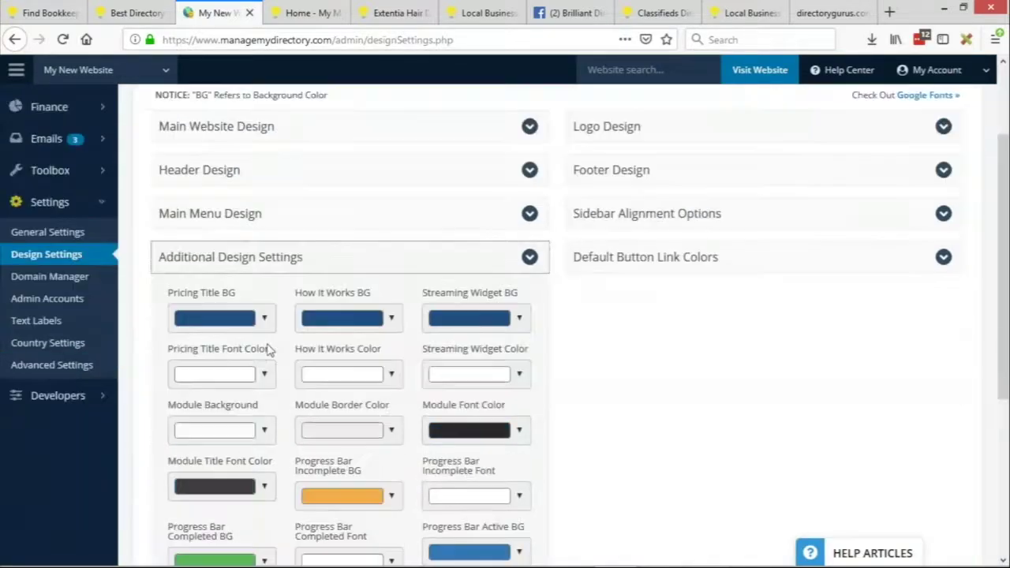
pyautogui.scroll(-2, 269, 341)
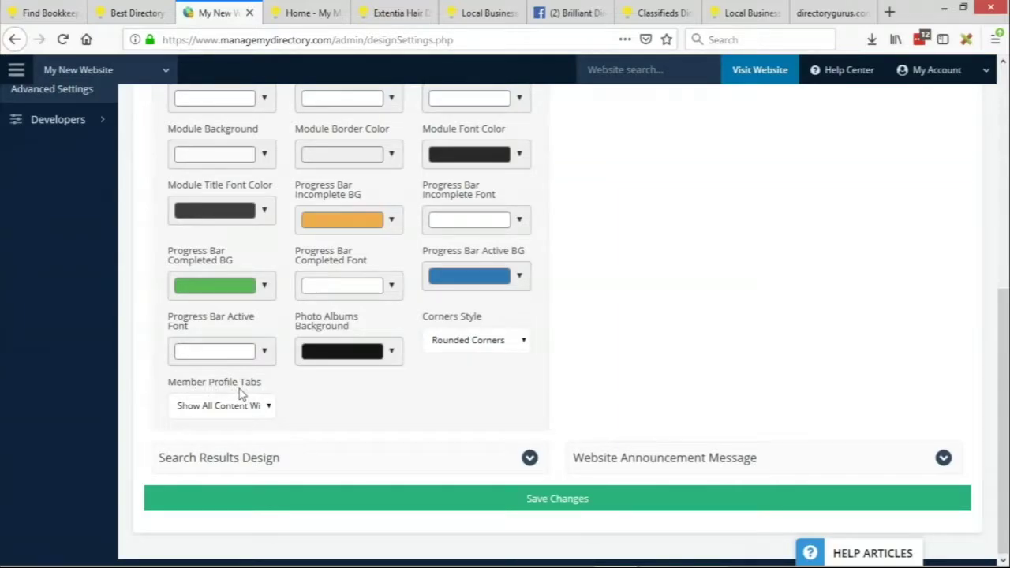
# Set Member Profile Tabs to Show Content in Separate Tabs and save the changes.
pyautogui.click(267, 406)
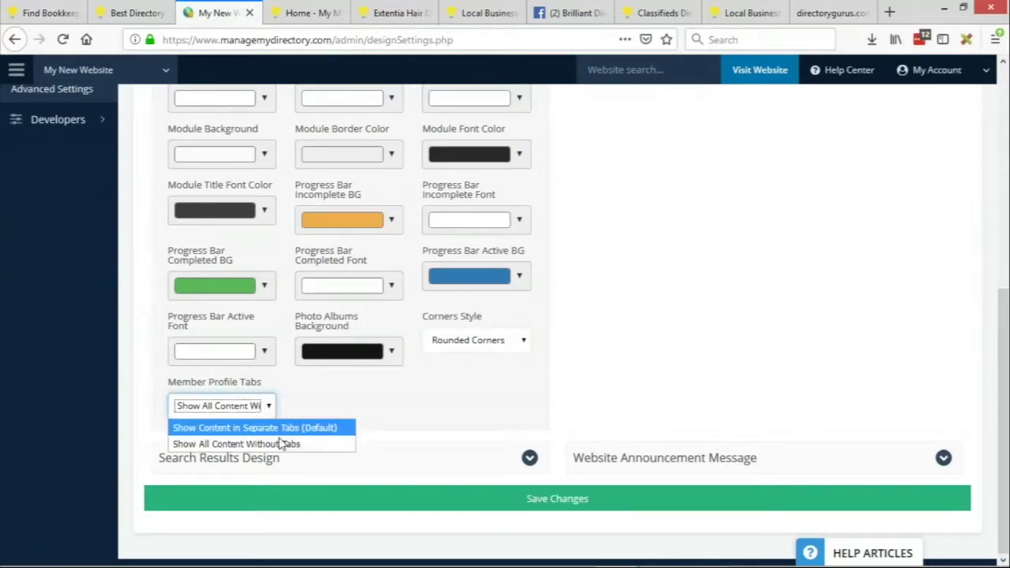
pyautogui.click(220, 441)
pyautogui.click(474, 499)
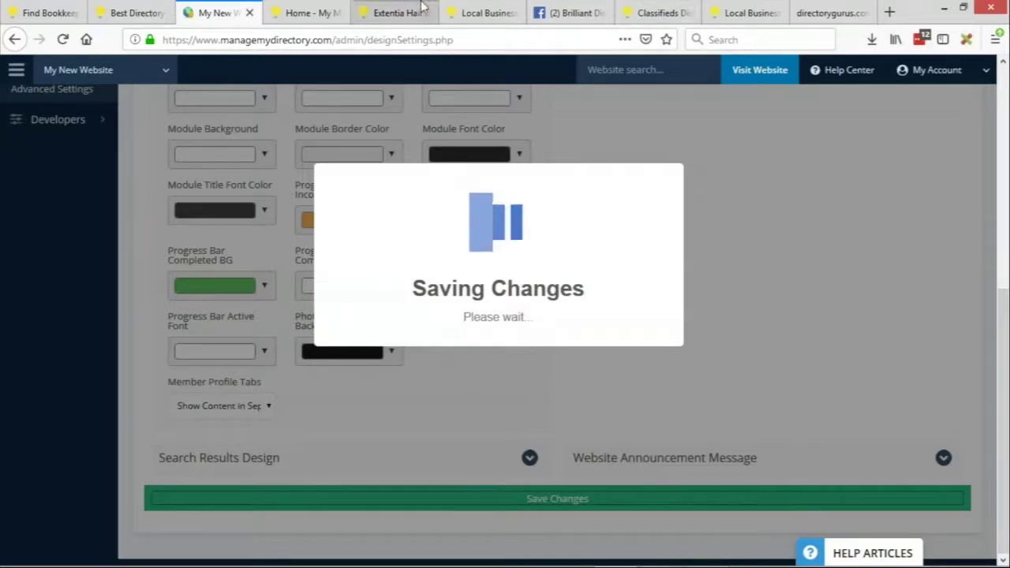
pyautogui.click(394, 13)
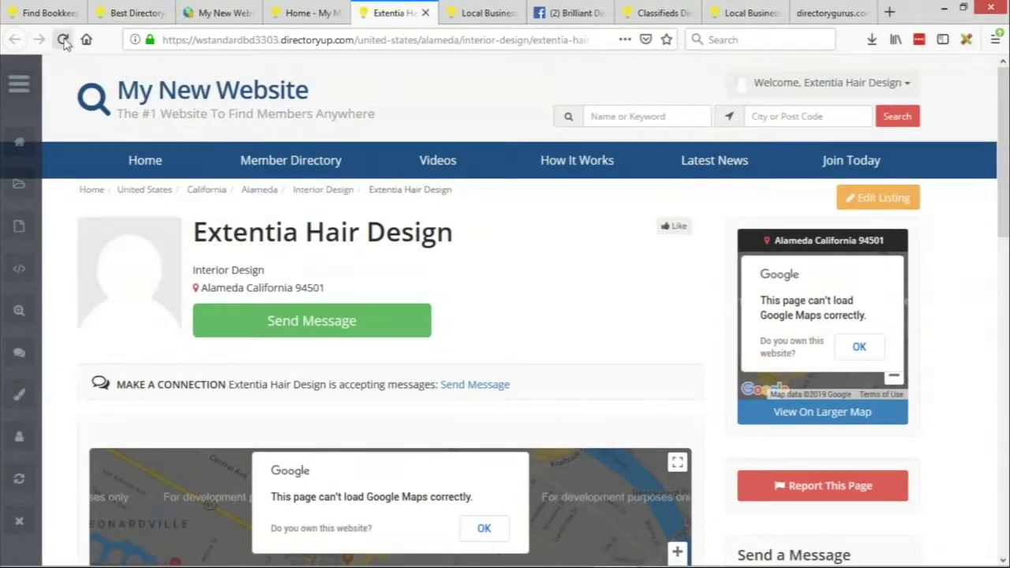
# Reload the member listing to see the new tabbed layout, and view the Blog Articles tab.
pyautogui.click(64, 39)
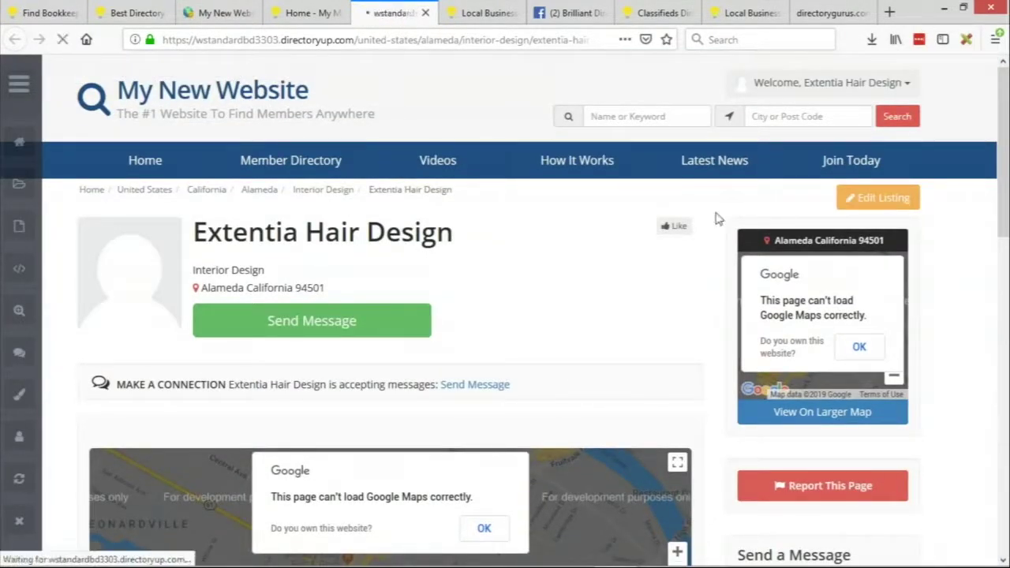
pyautogui.scroll(-3, 140, 181)
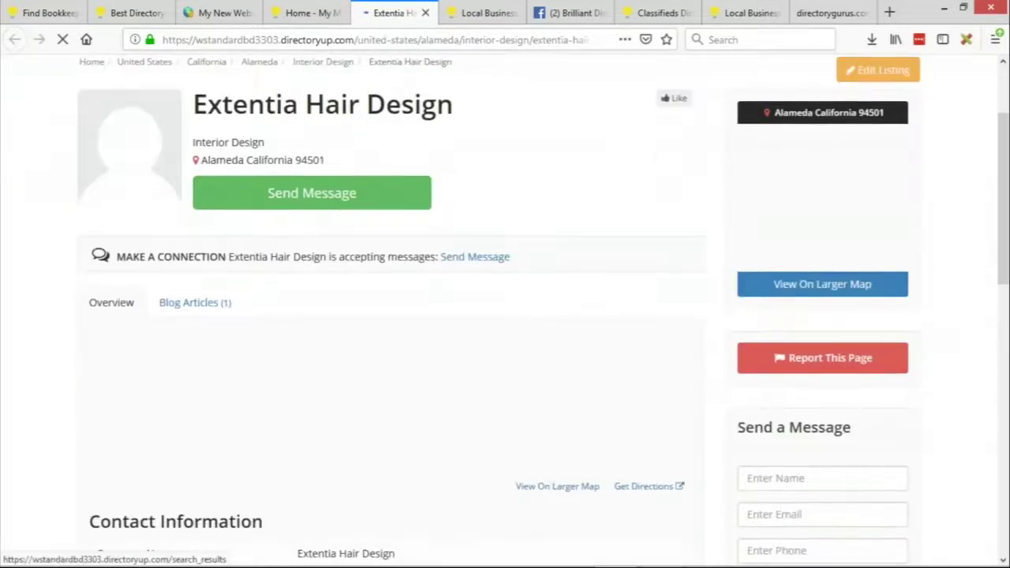
pyautogui.scroll(2, 145, 312)
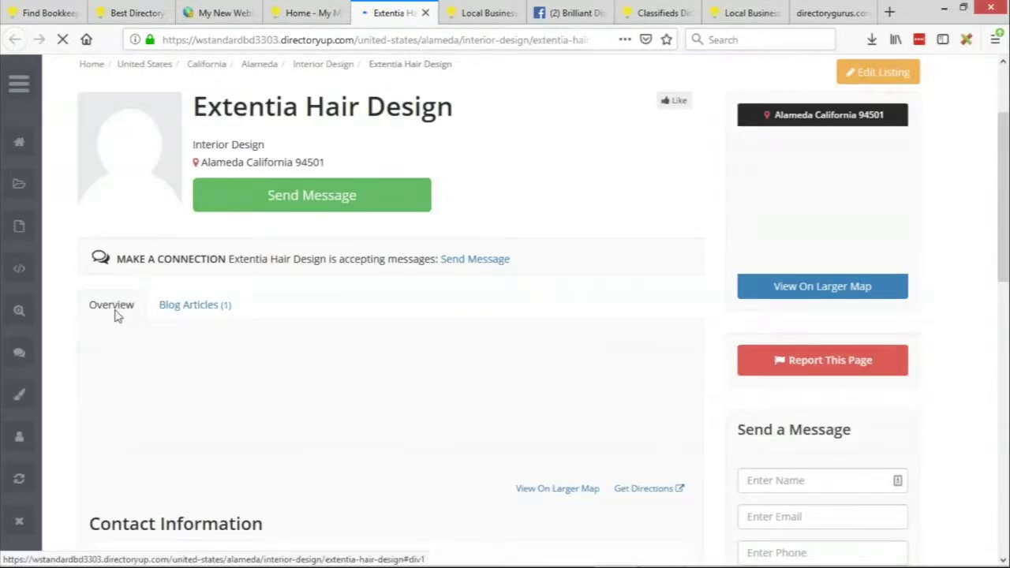
pyautogui.scroll(1, 115, 308)
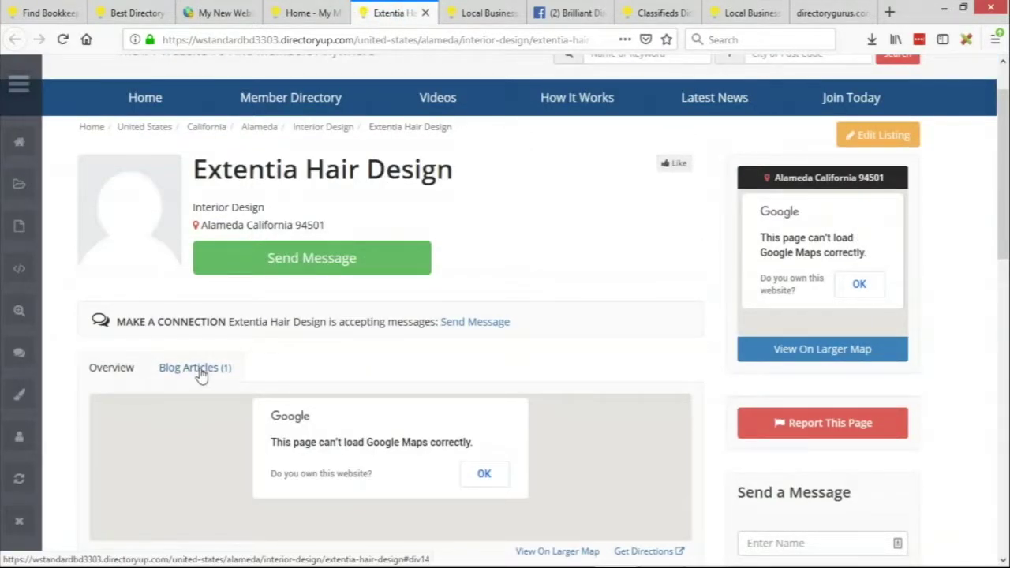
pyautogui.click(201, 368)
pyautogui.scroll(-2, 247, 347)
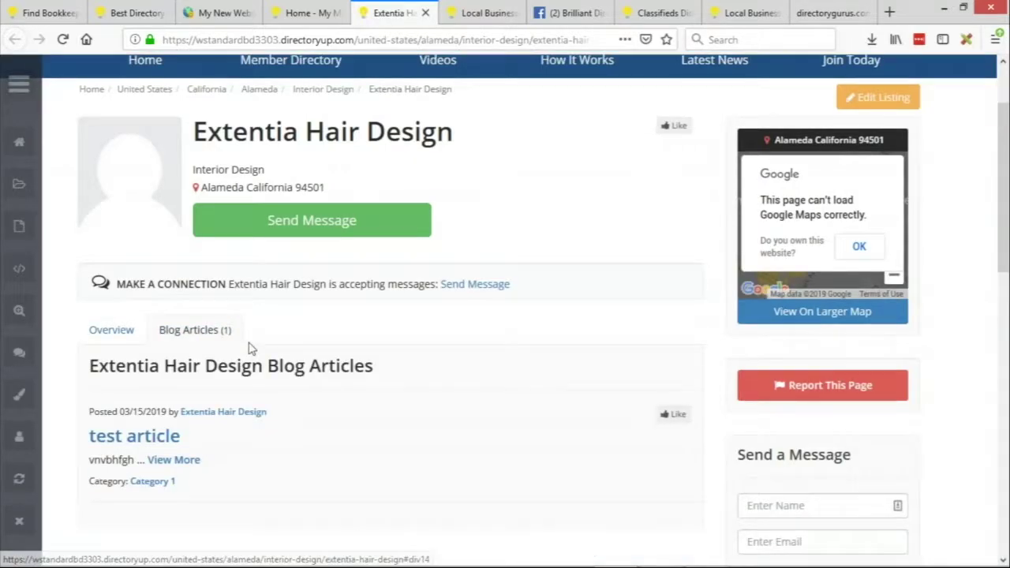
pyautogui.scroll(1, 255, 332)
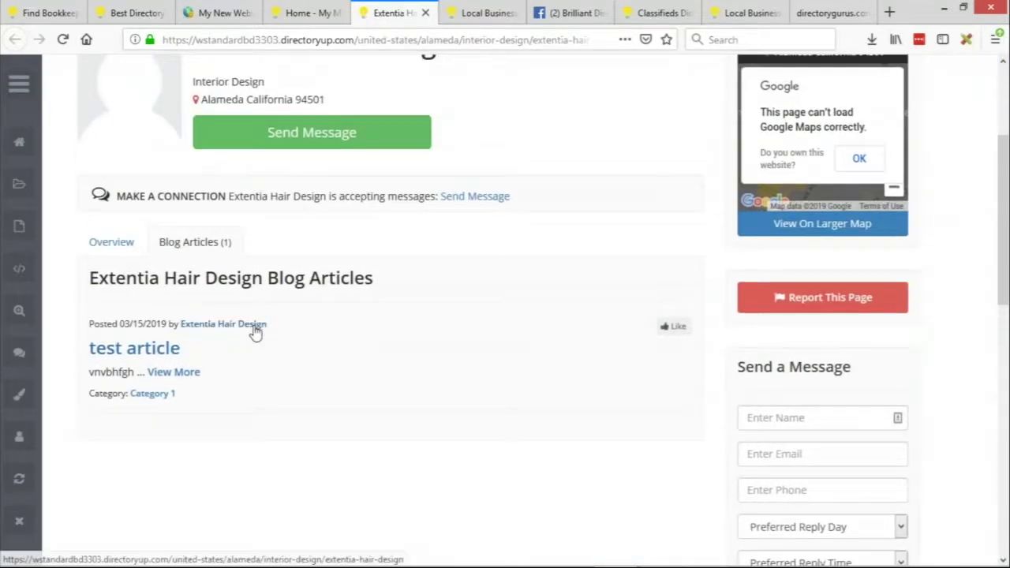
# Compare the listing's Overview and Blog Articles tabs by switching between them.
pyautogui.click(123, 245)
pyautogui.click(193, 243)
pyautogui.click(111, 243)
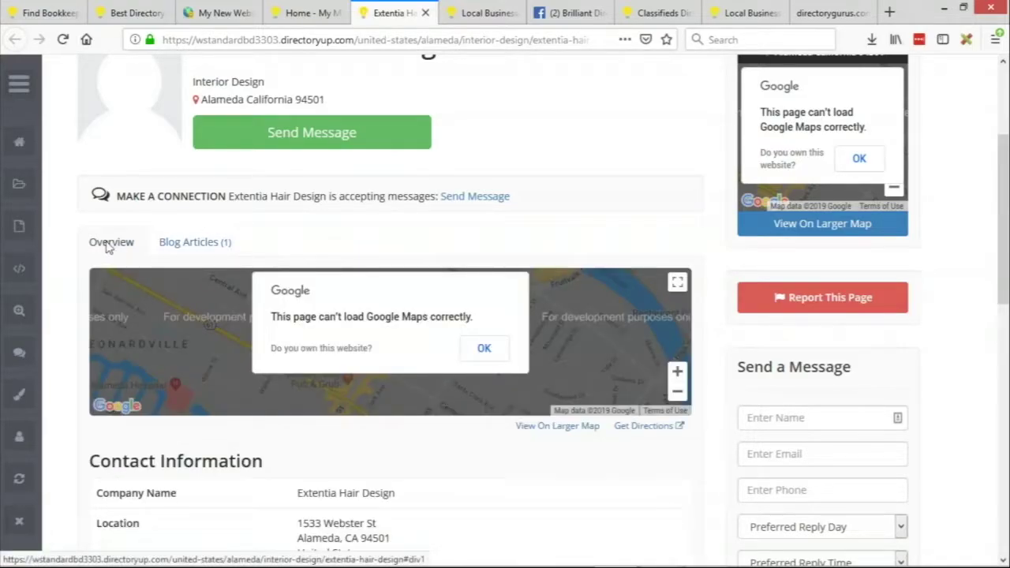
pyautogui.click(173, 245)
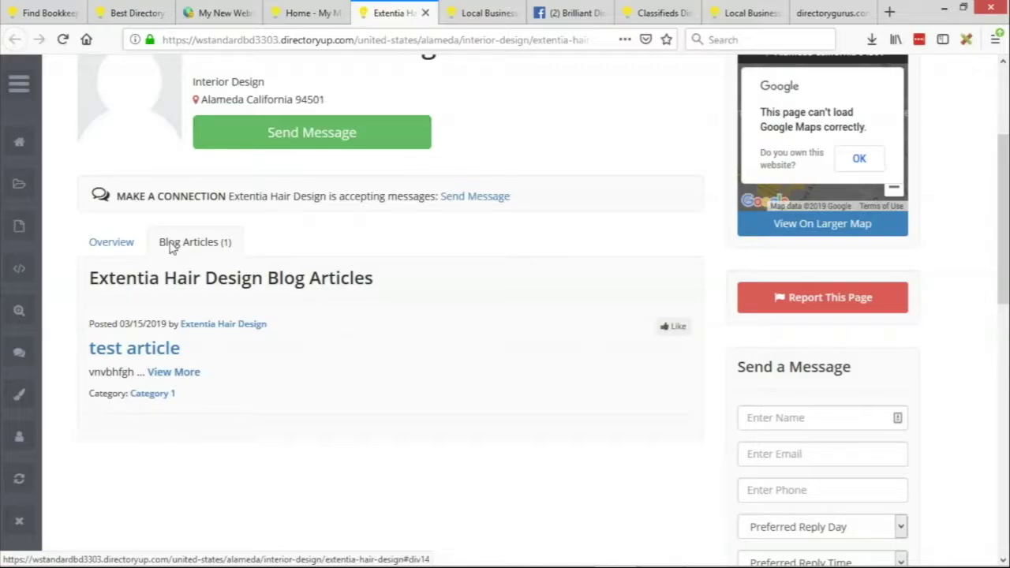
pyautogui.click(132, 243)
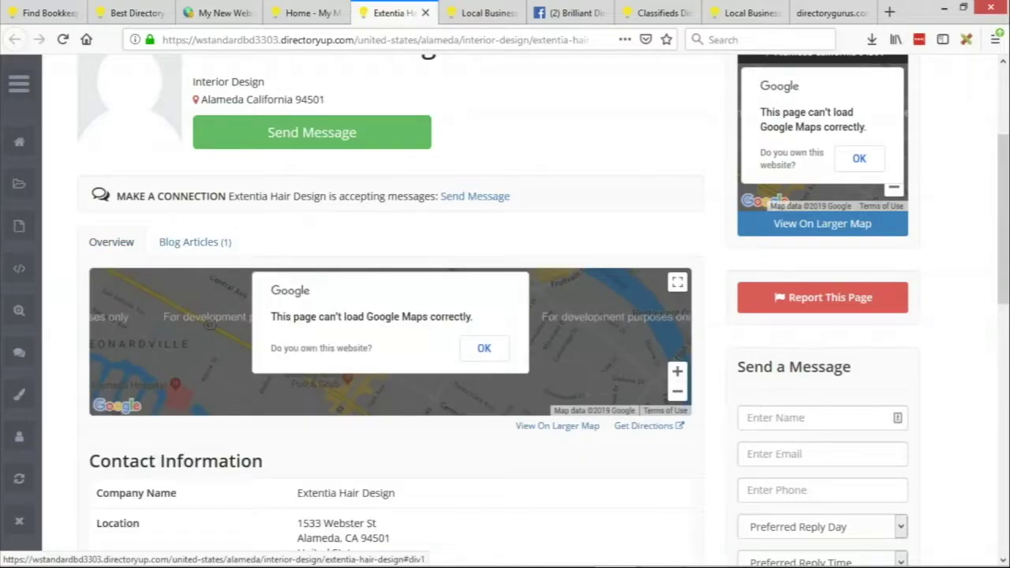
pyautogui.scroll(-3, 141, 253)
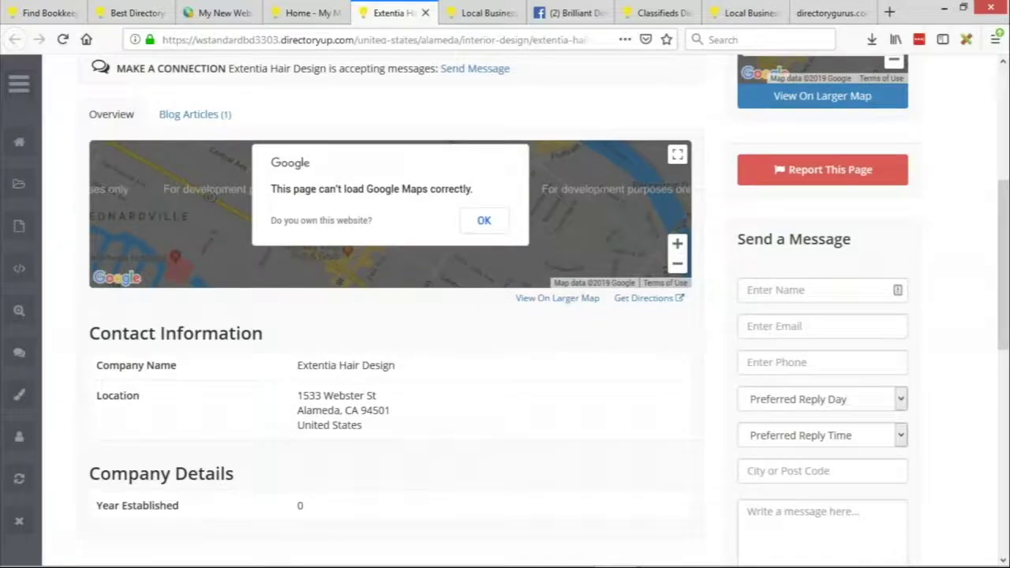
pyautogui.scroll(3, 144, 260)
pyautogui.click(217, 246)
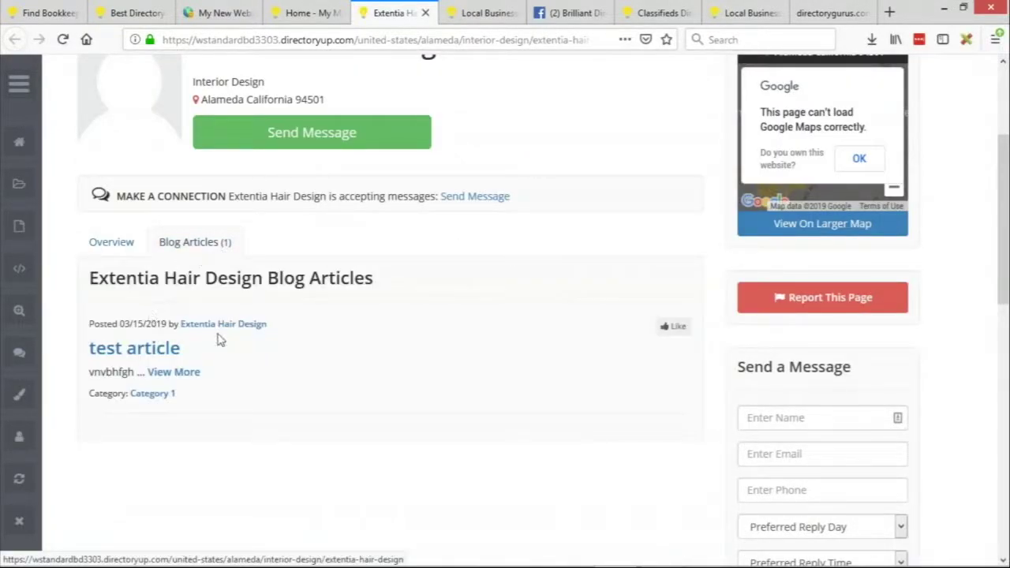
pyautogui.click(117, 245)
# Scroll through the Overview's map and contact details, then return to admin Design Settings.
pyautogui.scroll(-2, 114, 253)
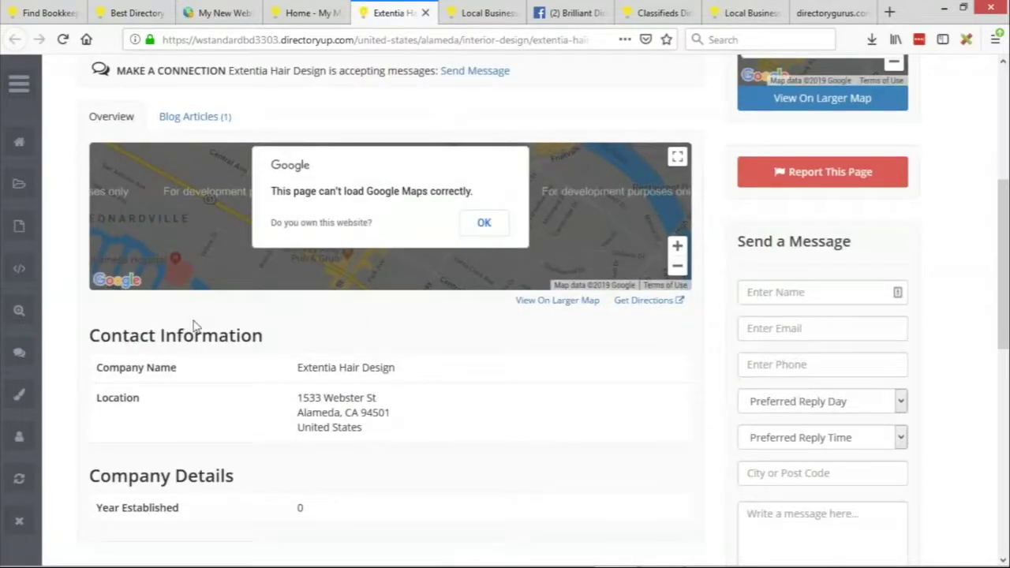
pyautogui.scroll(-3, 197, 330)
pyautogui.scroll(4, 237, 263)
pyautogui.scroll(-3, 155, 371)
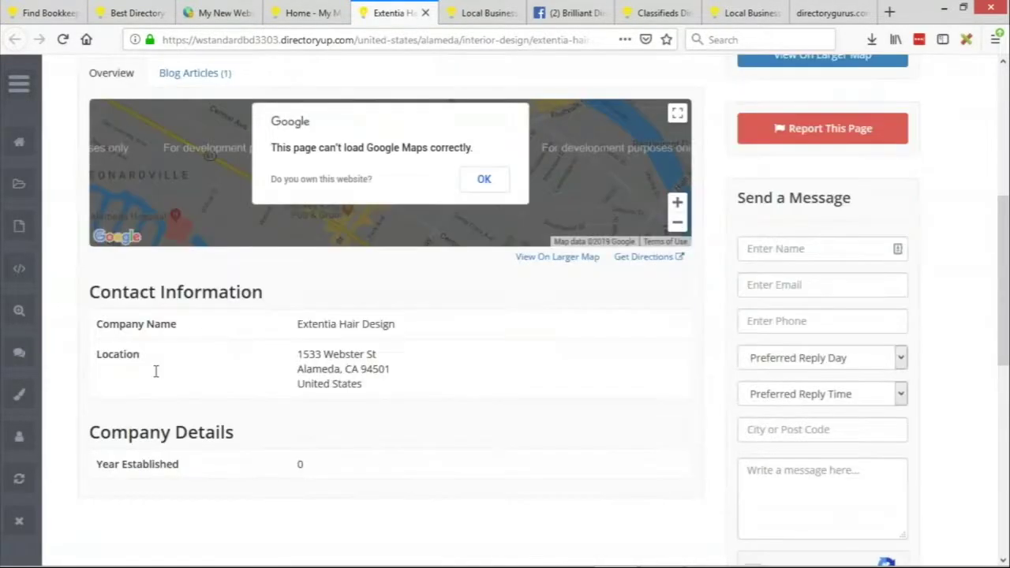
pyautogui.scroll(2, 142, 205)
pyautogui.scroll(-1, 119, 126)
pyautogui.scroll(-1, 158, 315)
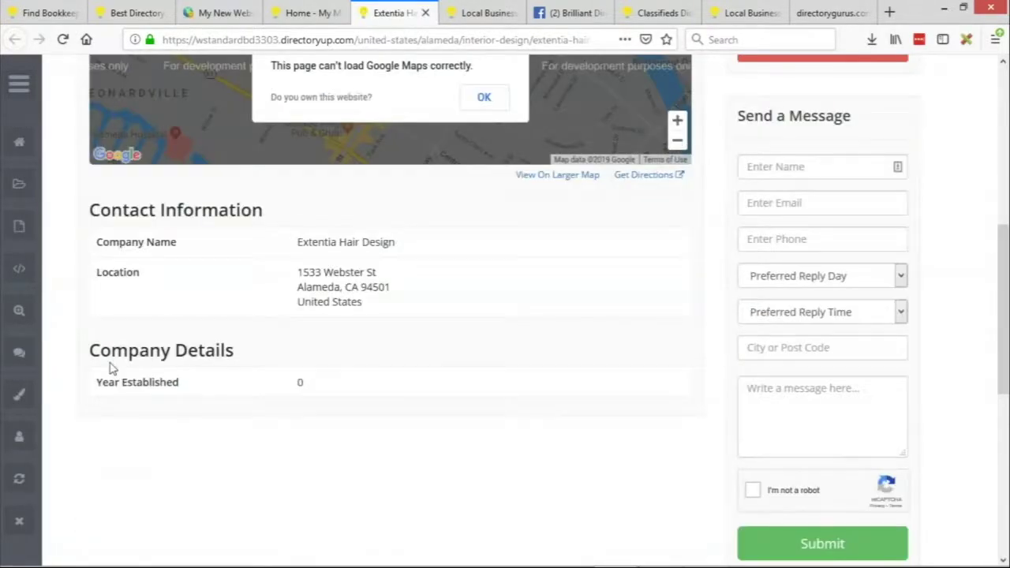
pyautogui.moveTo(90, 349); pyautogui.dragTo(239, 350)
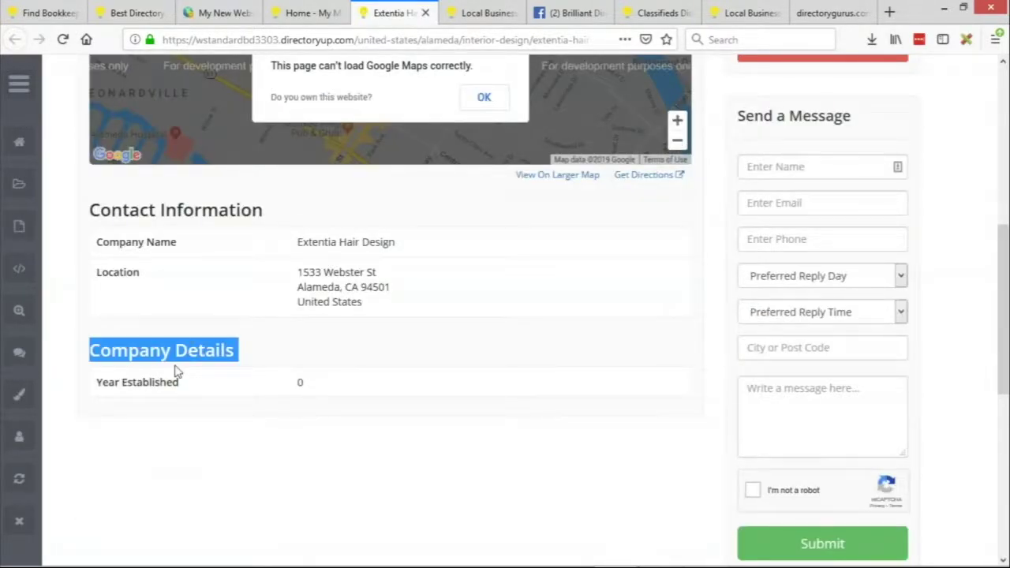
pyautogui.click(223, 10)
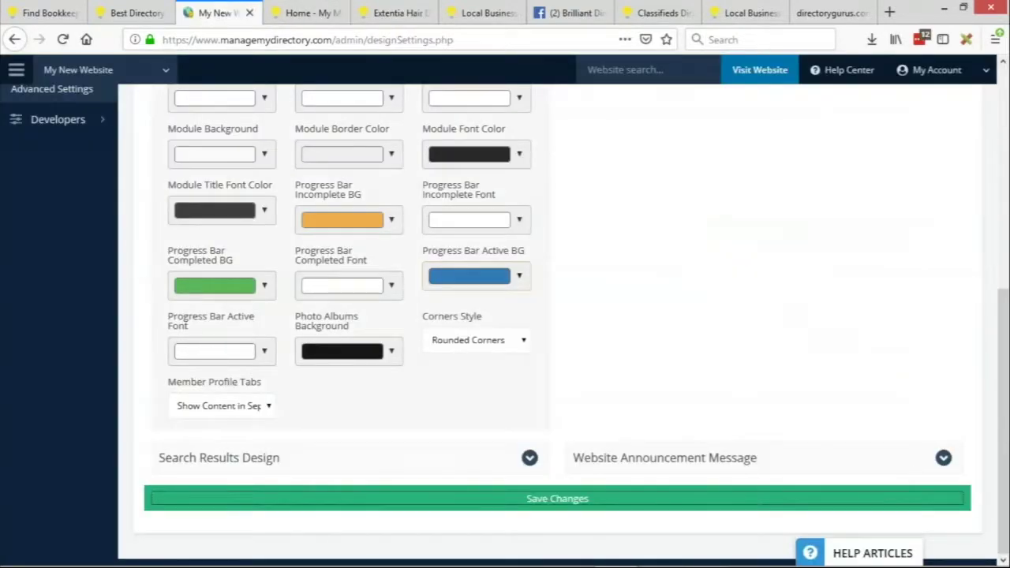
# Set Member Profile Tabs to 'Show All Content Without Tabs', save, and close the extra Home tab.
pyautogui.click(233, 405)
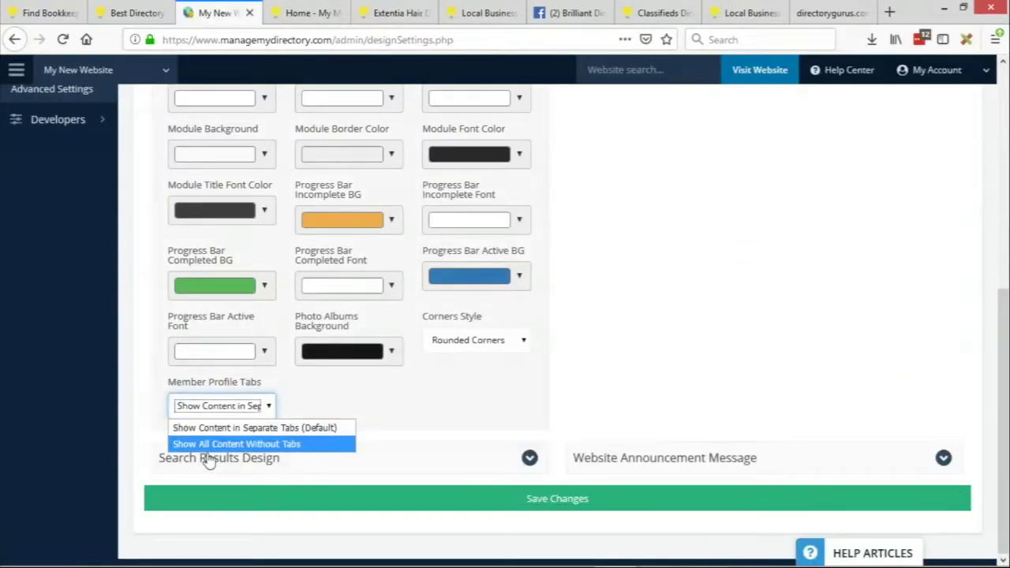
pyautogui.click(308, 445)
pyautogui.click(541, 497)
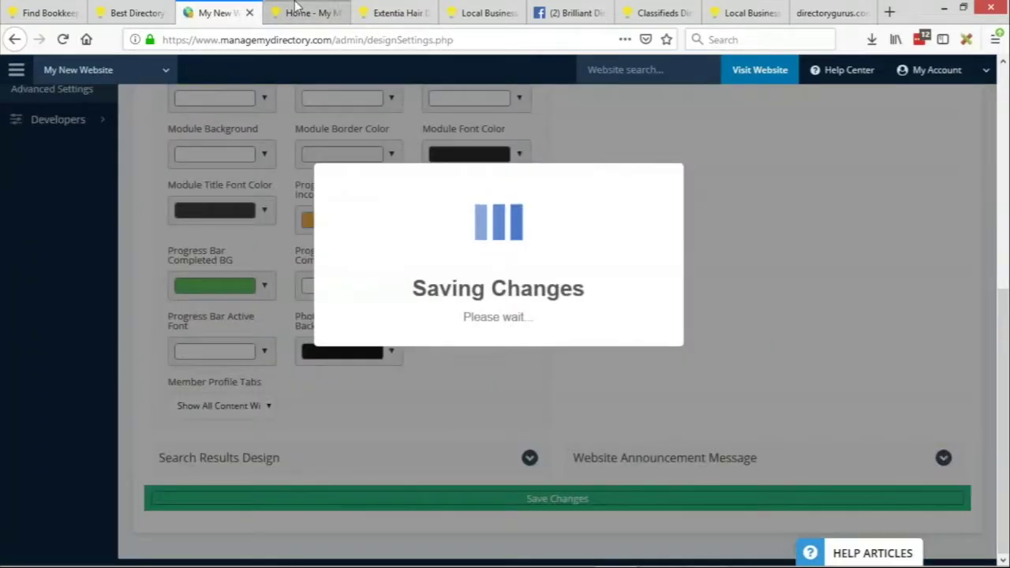
pyautogui.middleClick(308, 6)
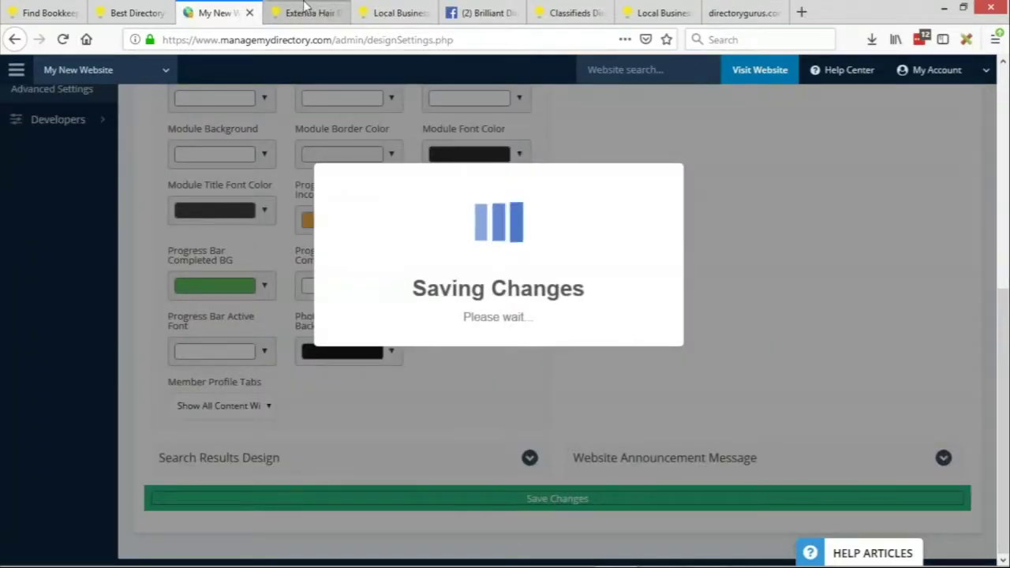
pyautogui.hotkey('ctrl', 'Tab')
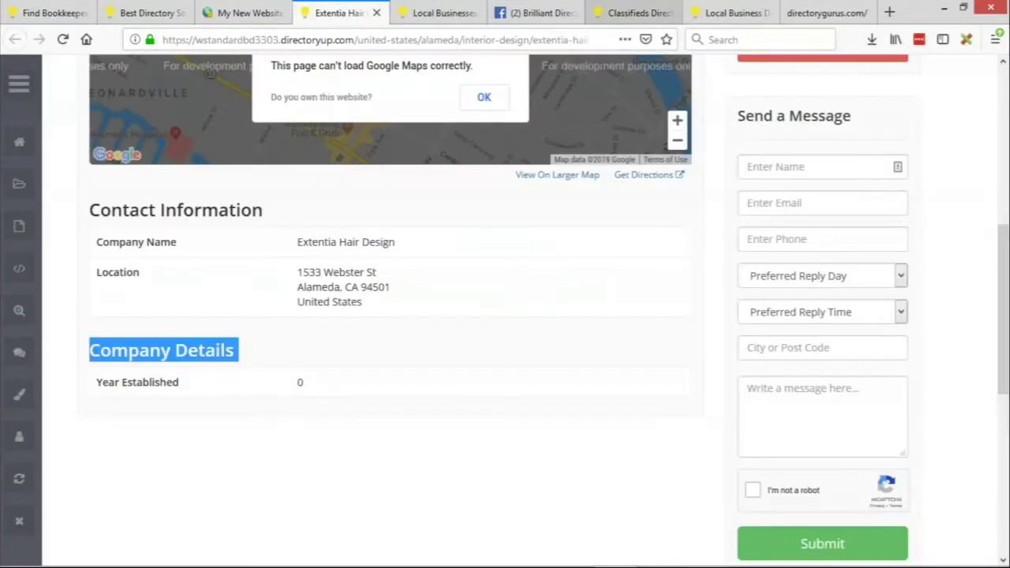
# Reload the Extentia Hair Design listing to apply the no-tabs layout.
pyautogui.click(487, 379)
pyautogui.scroll(3, 417, 421)
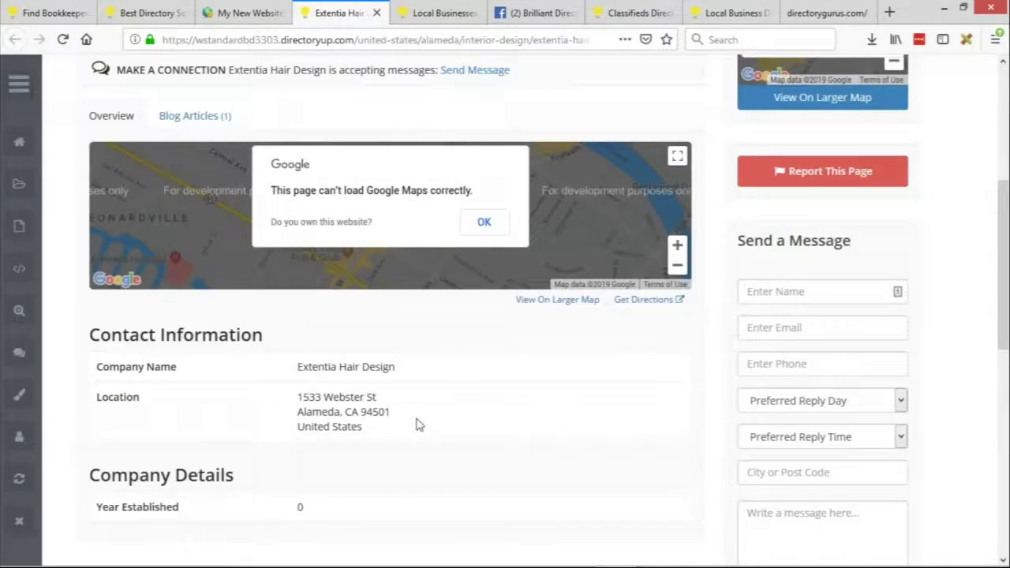
pyautogui.click(62, 39)
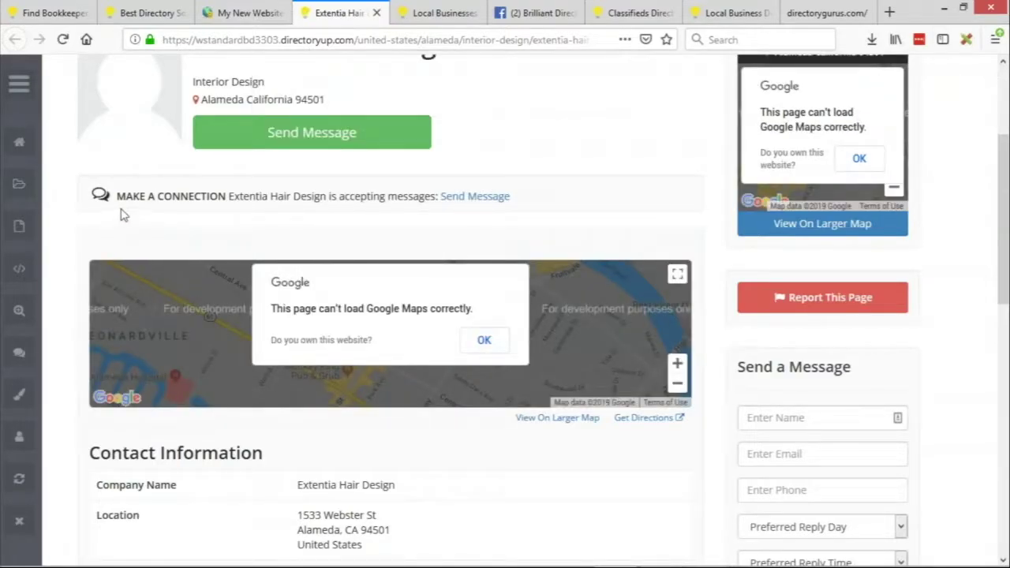
# Scroll down the untabbed listing to check the Extentia Hair Design Blog Articles section.
pyautogui.scroll(-2, 81, 205)
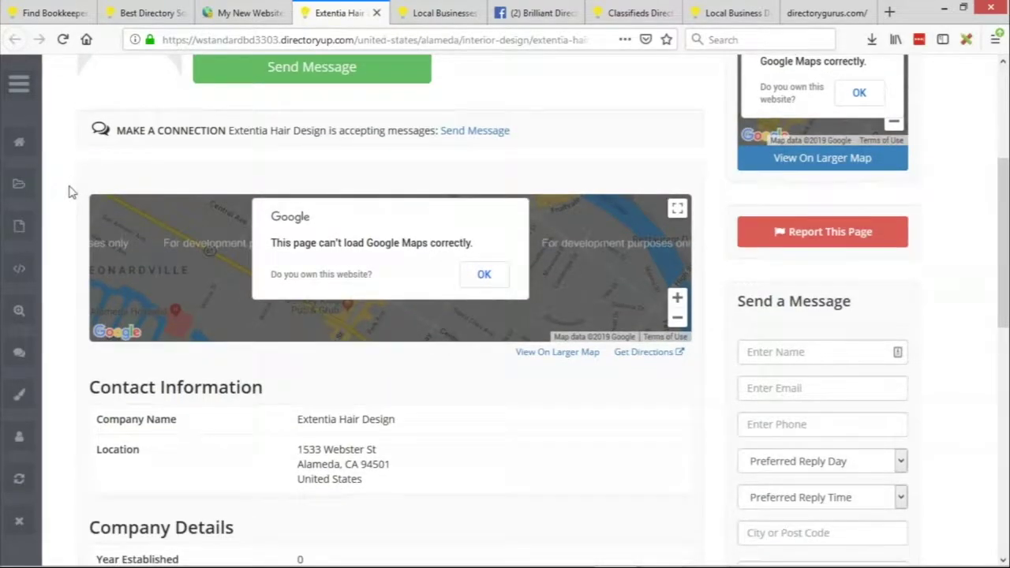
pyautogui.scroll(-5, 69, 191)
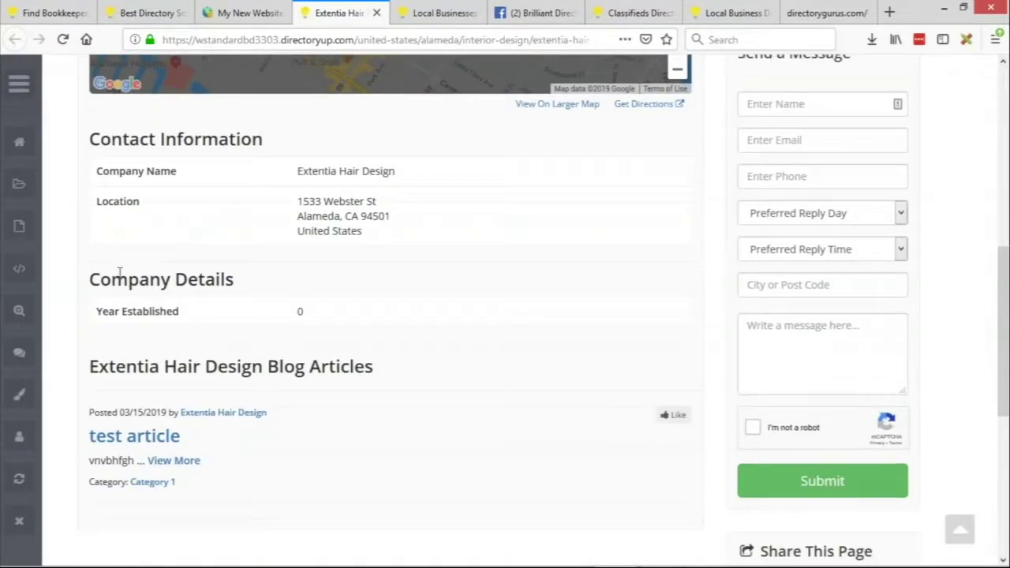
pyautogui.moveTo(90, 279); pyautogui.dragTo(293, 282)
pyautogui.scroll(-1, 293, 282)
pyautogui.click(110, 310)
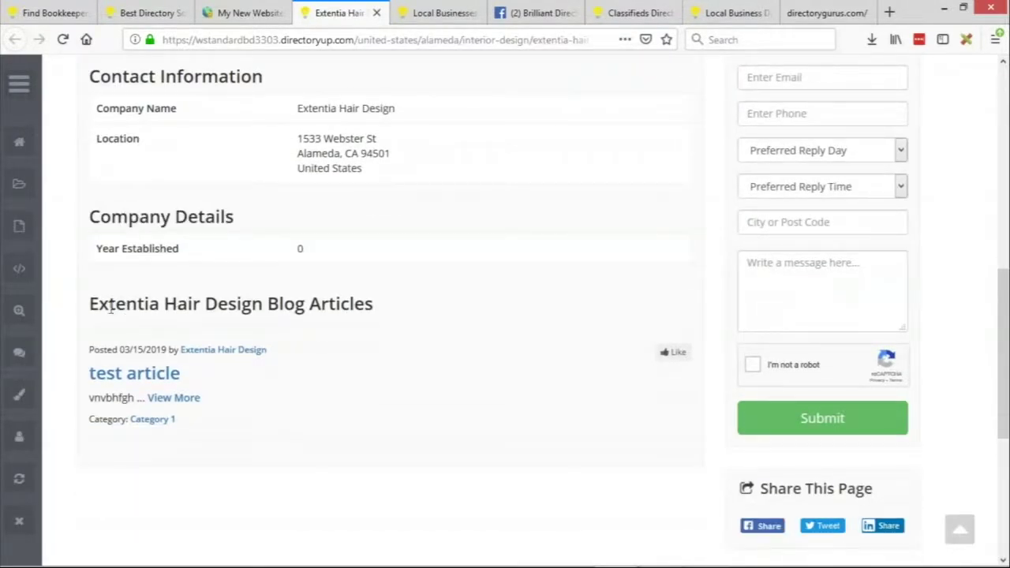
pyautogui.moveTo(90, 307); pyautogui.dragTo(379, 309)
pyautogui.click(138, 314)
pyautogui.scroll(-1, 205, 243)
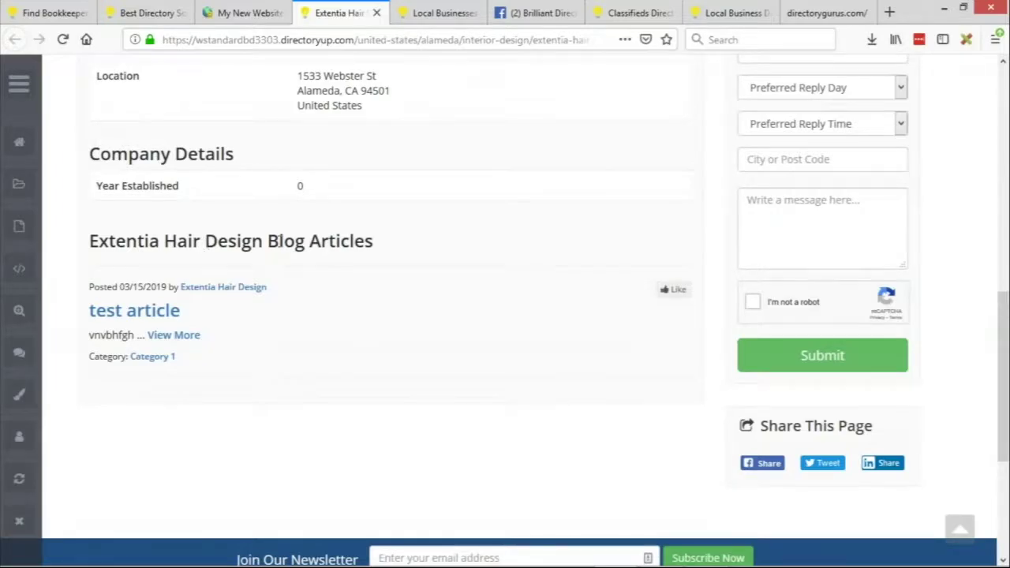
pyautogui.scroll(-3, 372, 269)
pyautogui.scroll(5, 373, 271)
pyautogui.scroll(-5, 374, 268)
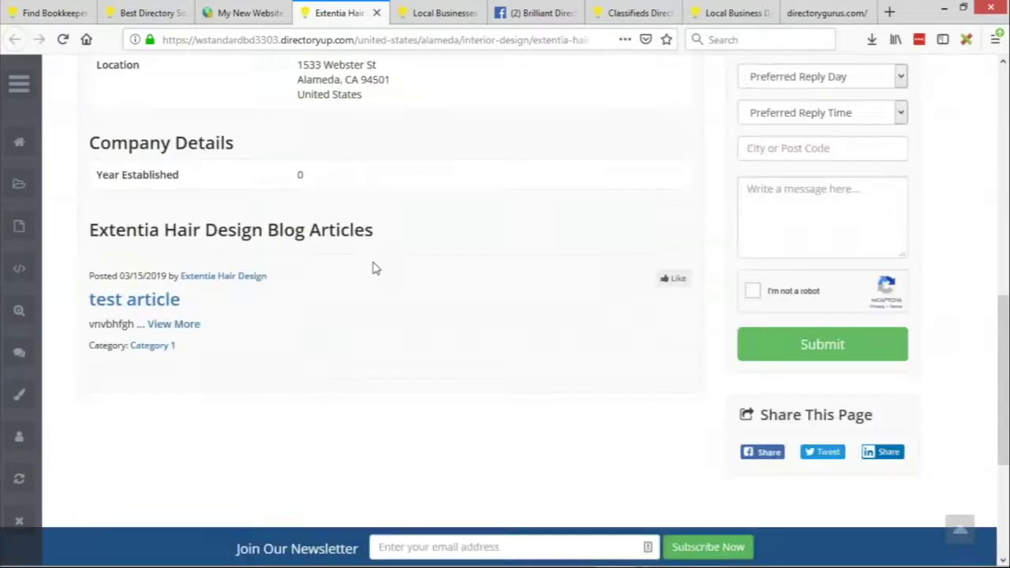
pyautogui.scroll(9, 471, 250)
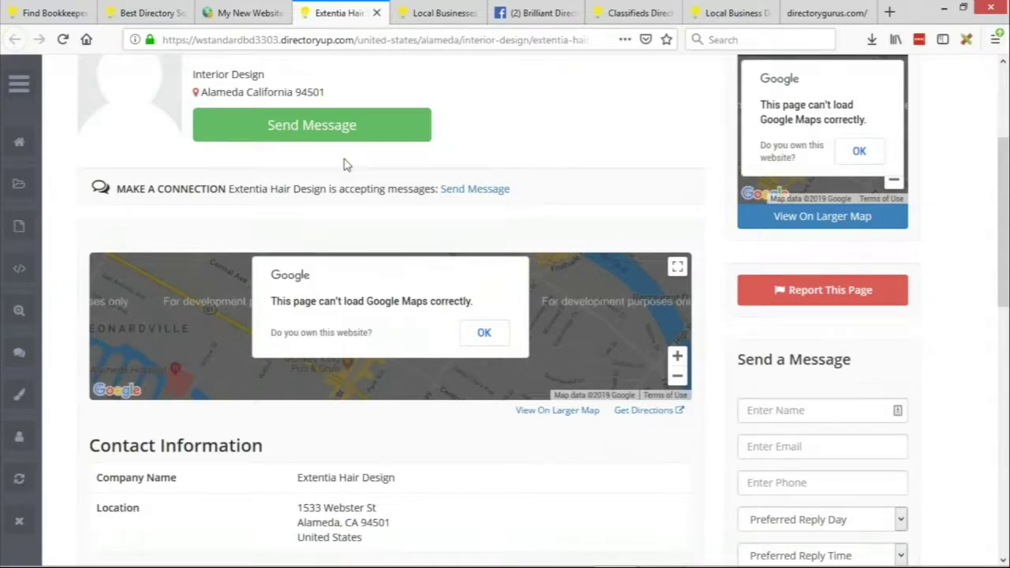
pyautogui.scroll(-4, 270, 324)
pyautogui.scroll(-2, 271, 323)
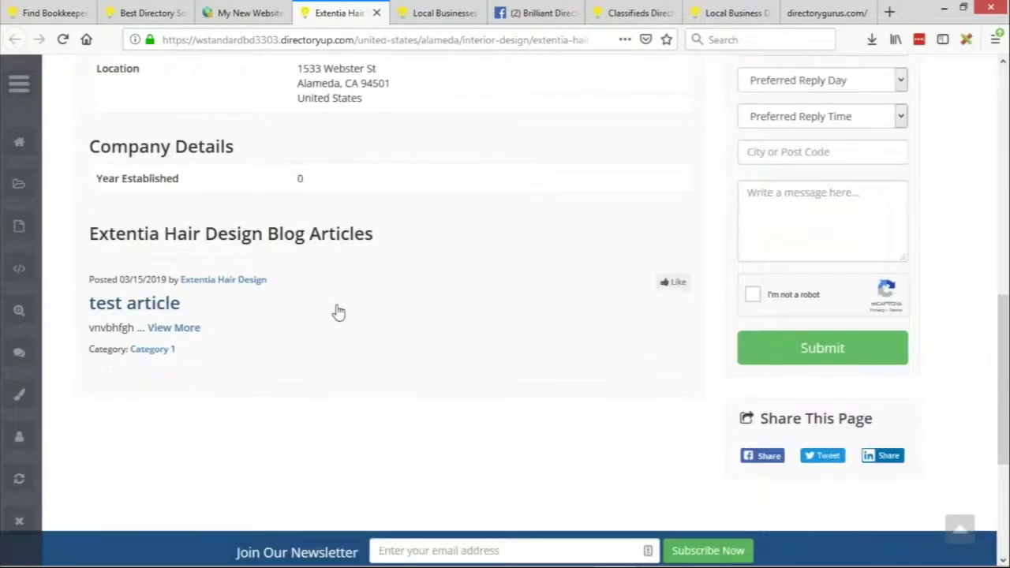
pyautogui.scroll(5, 198, 295)
pyautogui.scroll(2, 311, 359)
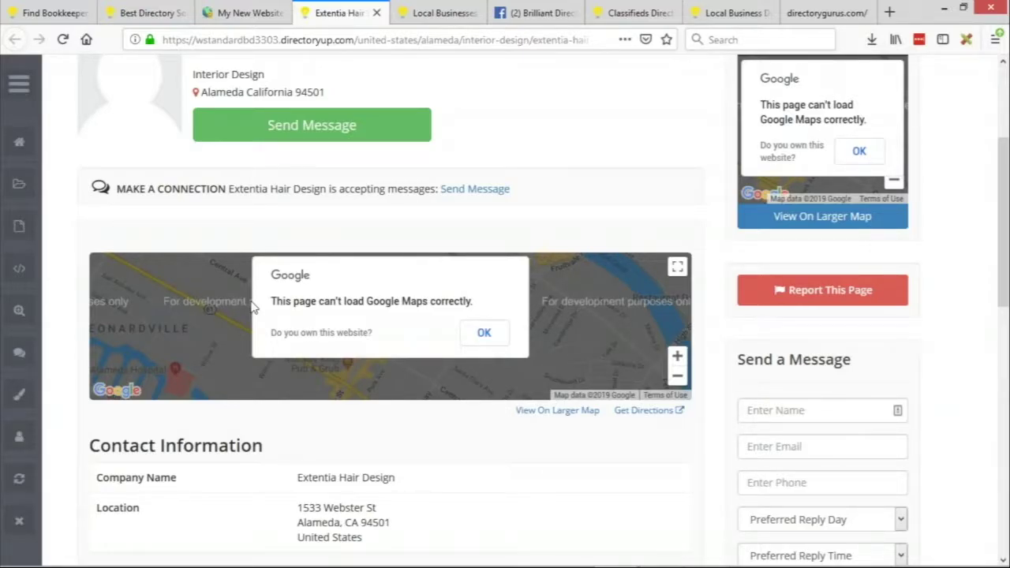
pyautogui.scroll(-4, 252, 308)
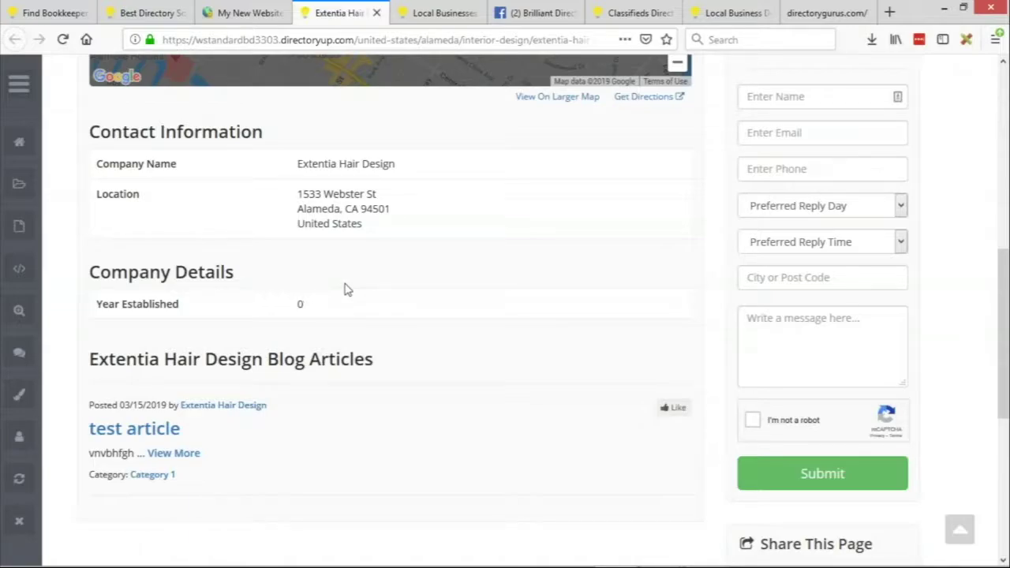
pyautogui.scroll(5, 691, 423)
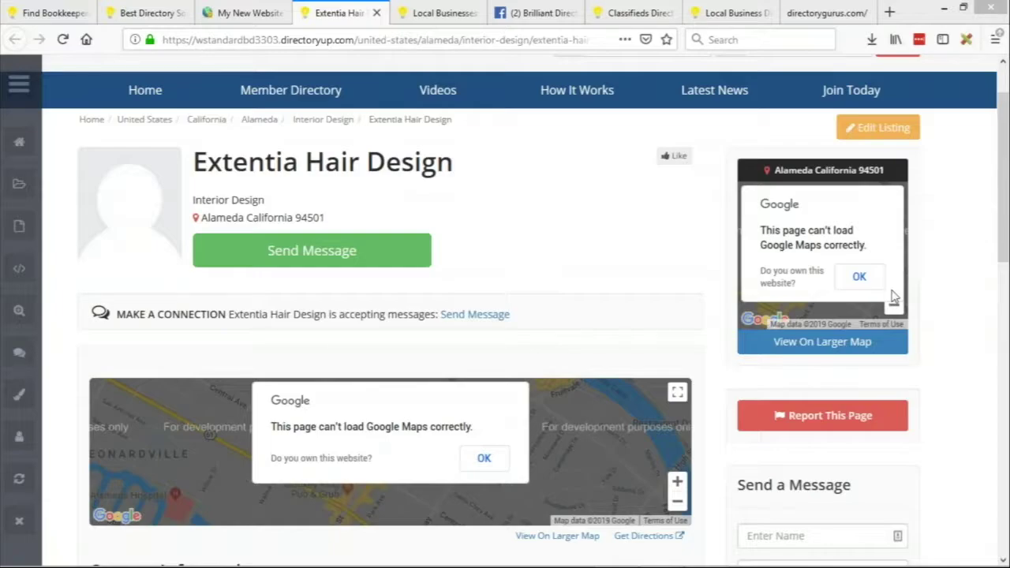
# In a new tab, go to mysouthwest and open the Ag-South Finance listing.
pyautogui.click(891, 11)
pyautogui.write('myso')
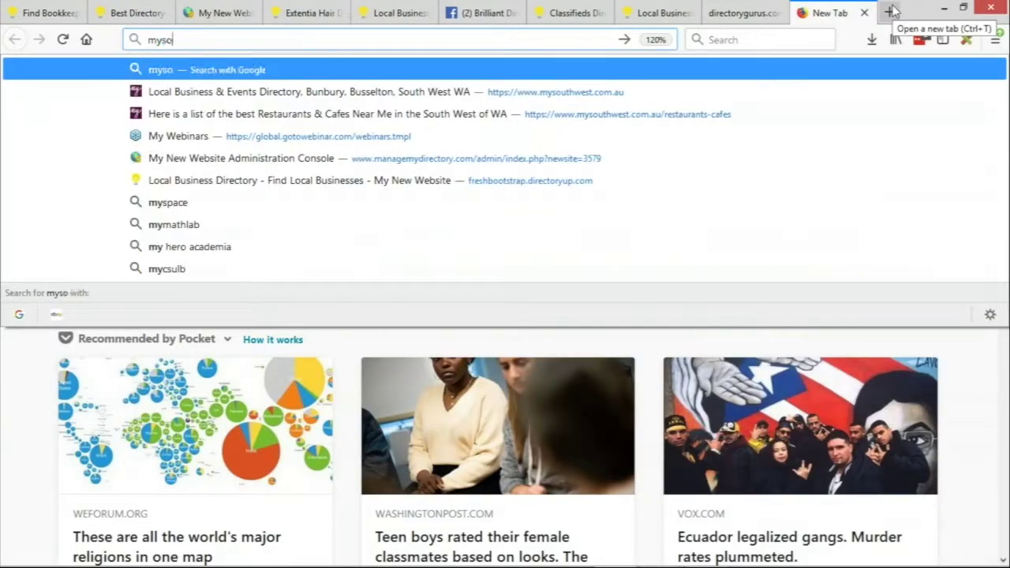
pyautogui.write('uthwest')
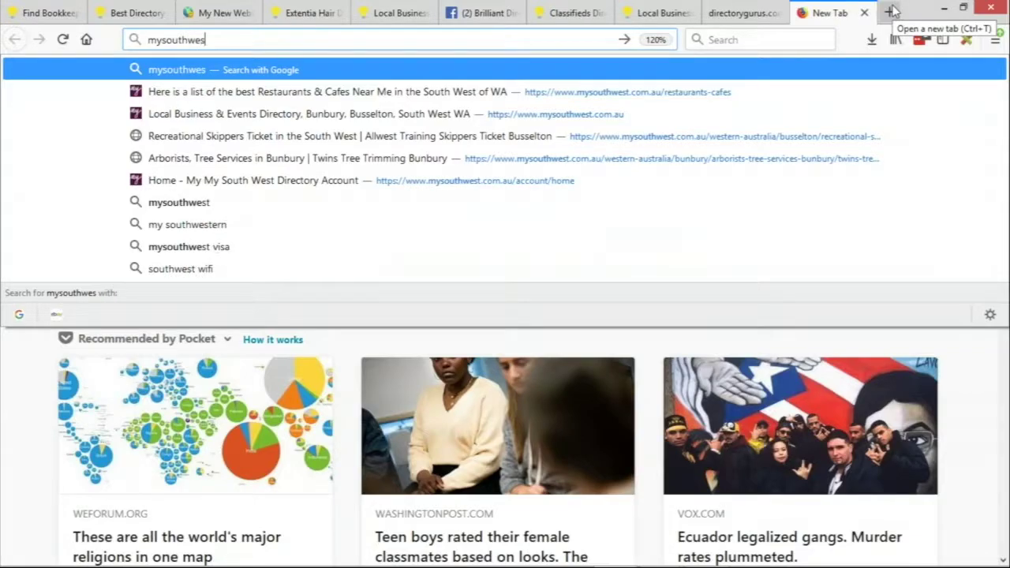
pyautogui.press('Return')
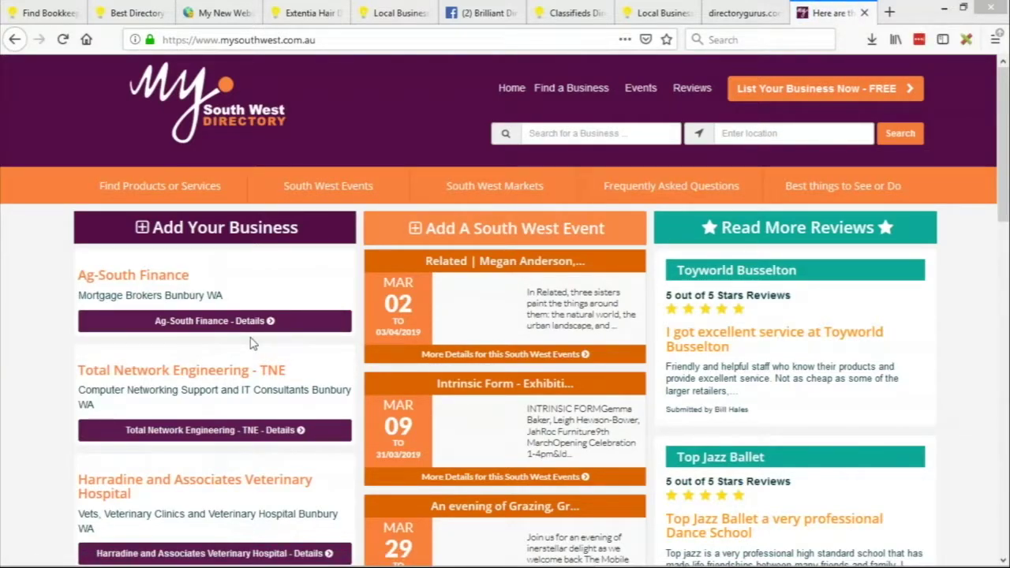
pyautogui.click(168, 277)
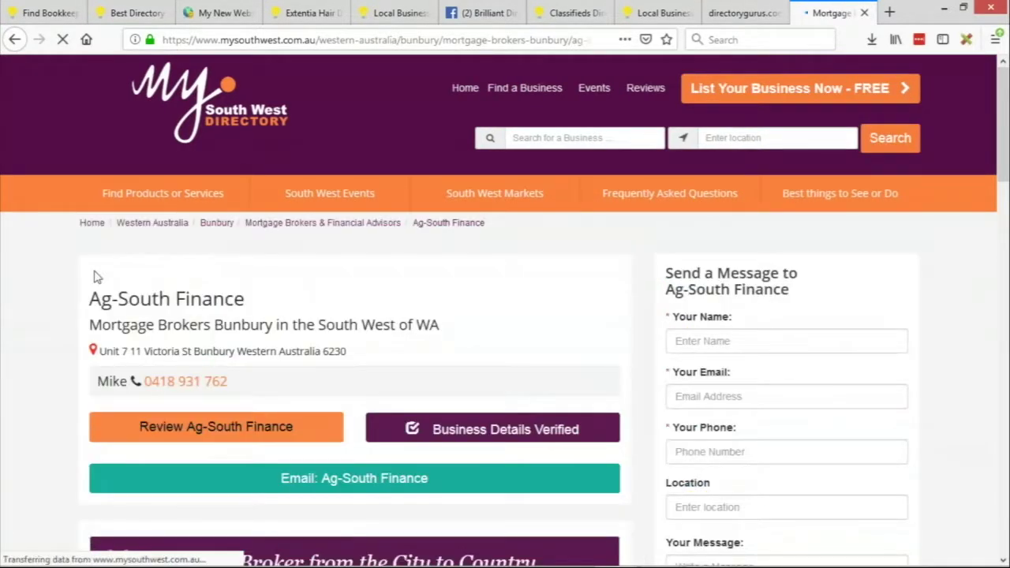
# Scroll down the Ag-South Finance listing through its services, contact details and map.
pyautogui.scroll(-3, 93, 276)
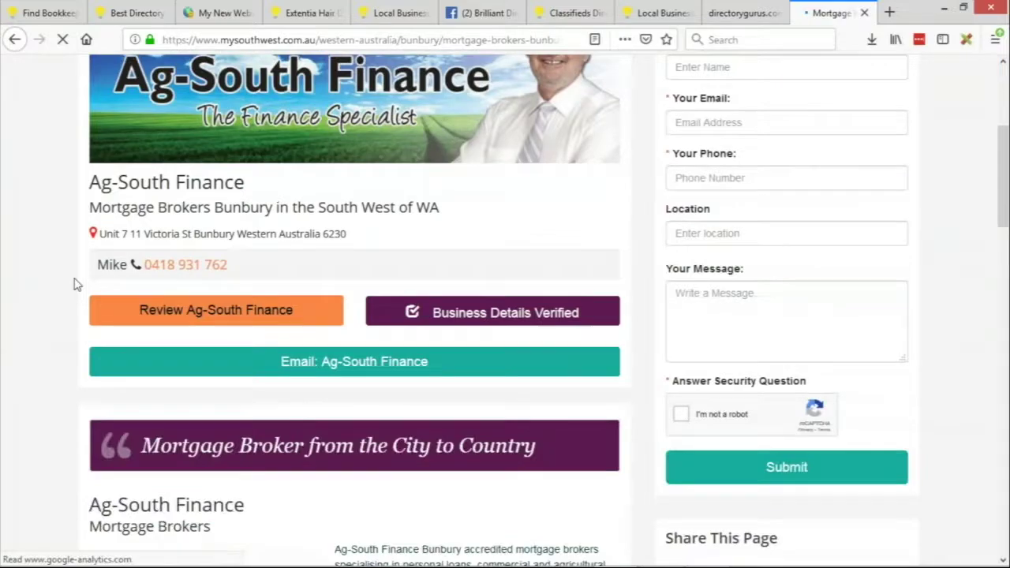
pyautogui.scroll(-5, 47, 288)
pyautogui.scroll(5, 48, 291)
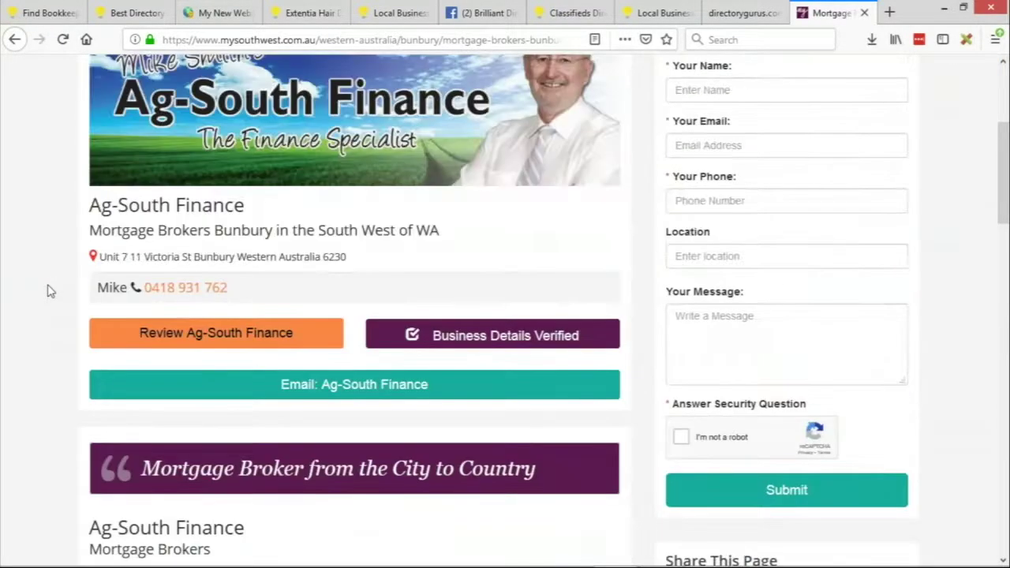
pyautogui.scroll(-4, 114, 320)
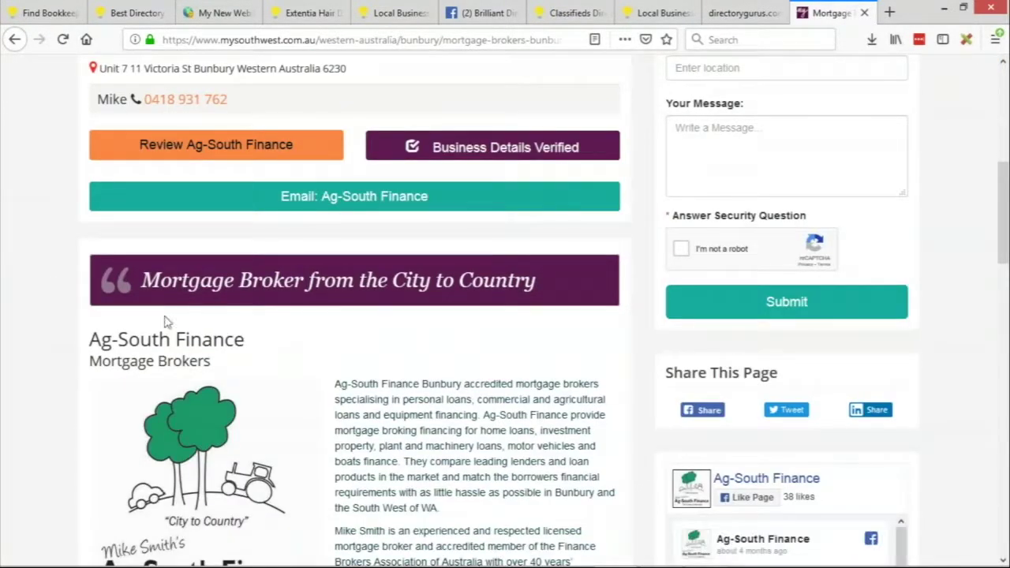
pyautogui.scroll(-4, 254, 266)
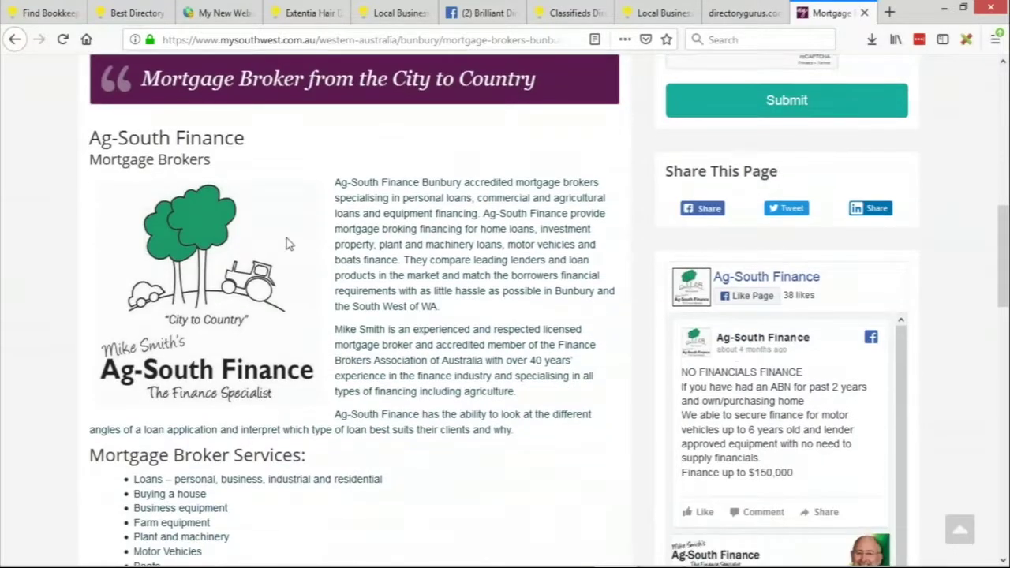
pyautogui.scroll(-8, 288, 244)
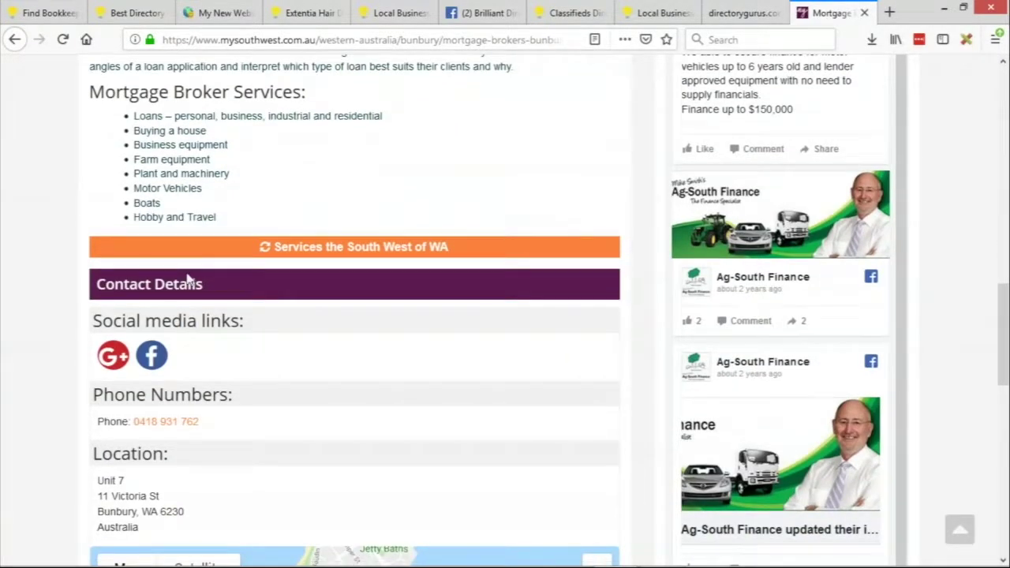
pyautogui.scroll(-7, 190, 278)
pyautogui.scroll(-3, 204, 267)
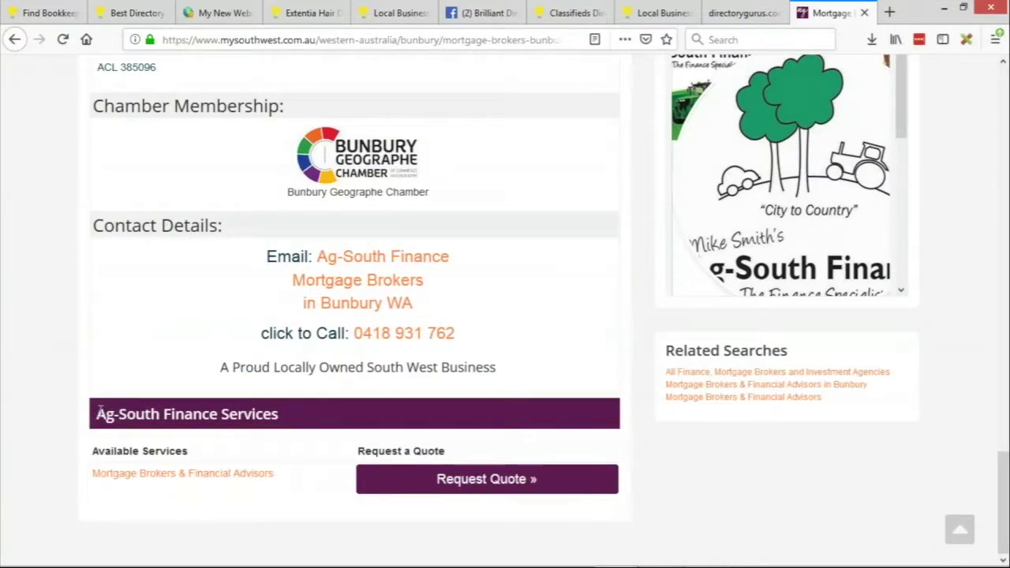
# Highlight the Services heading, scroll back to the top and click into the directory search.
pyautogui.moveTo(97, 414); pyautogui.dragTo(302, 415)
pyautogui.click(248, 400)
pyautogui.scroll(5, 268, 406)
pyautogui.scroll(6, 262, 405)
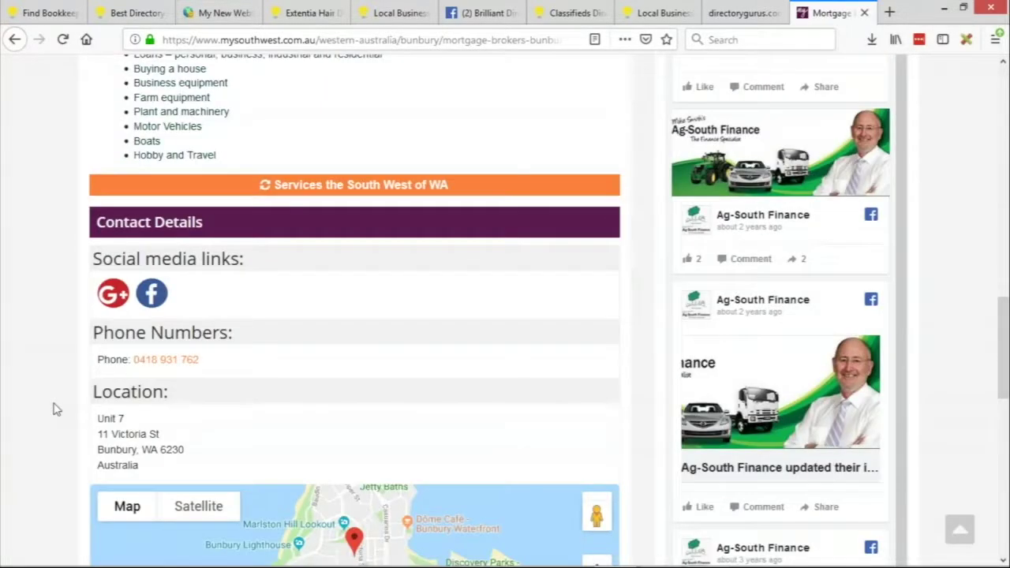
pyautogui.scroll(10, 57, 406)
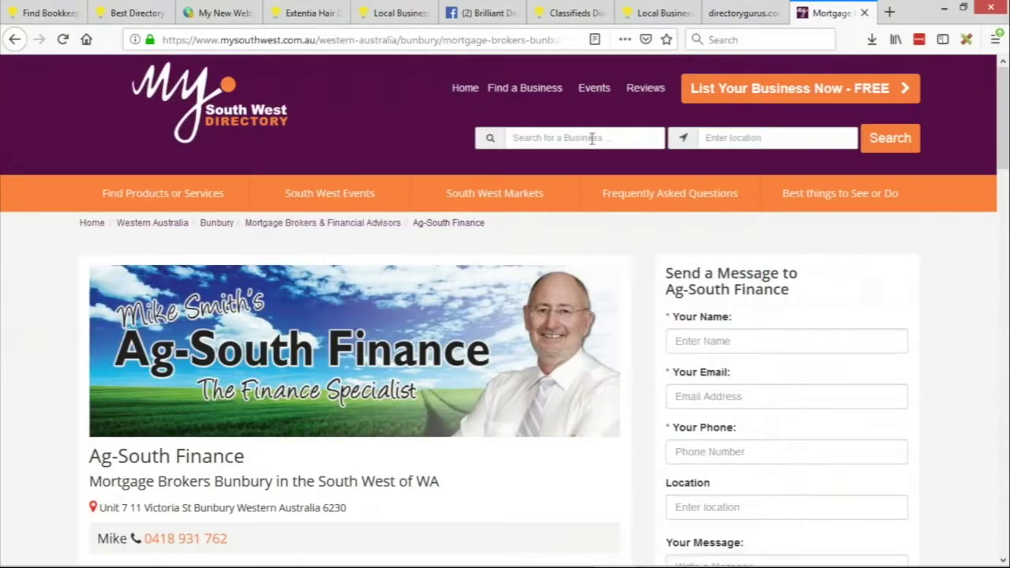
pyautogui.click(591, 138)
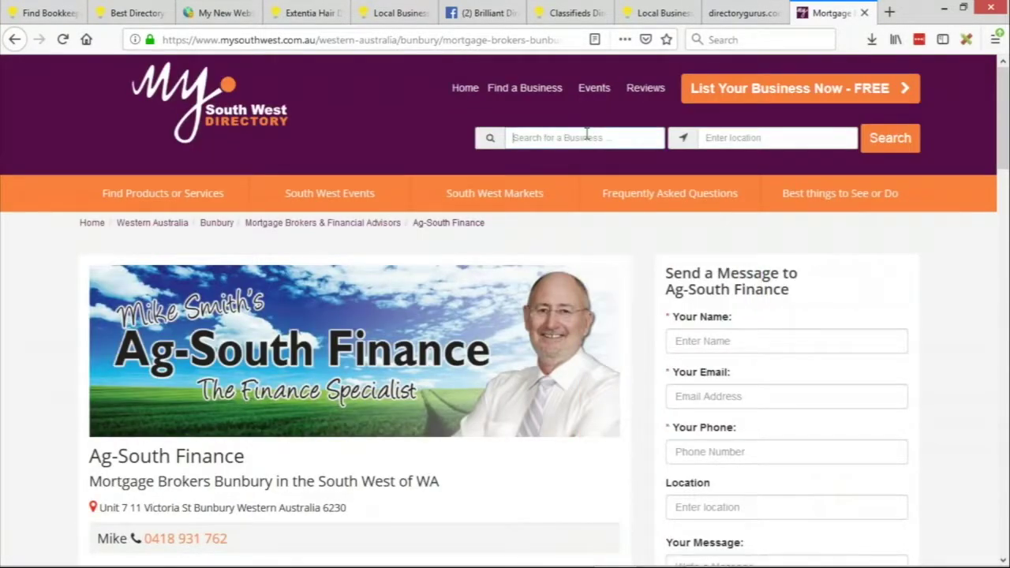
pyautogui.write('mysouth')
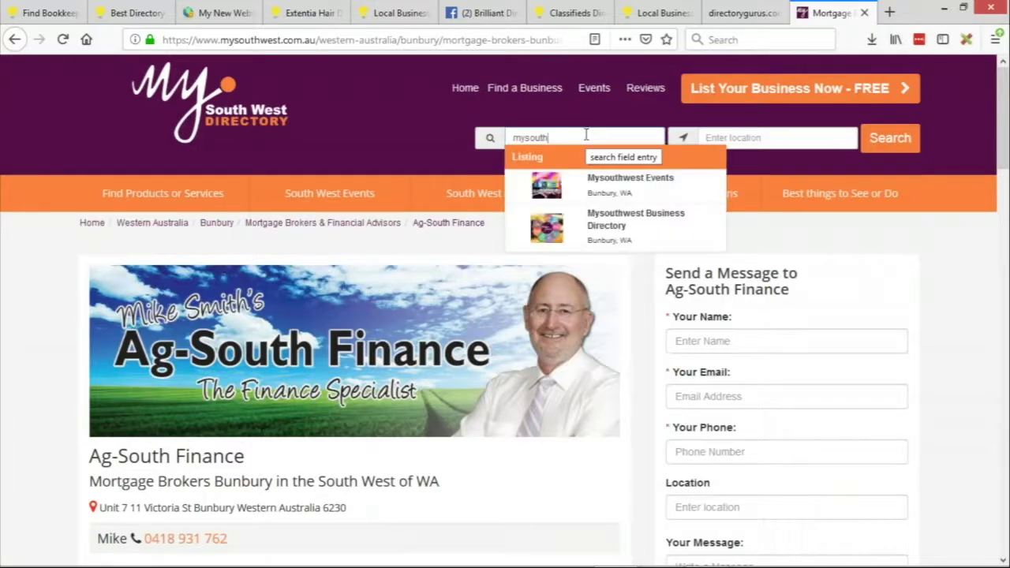
pyautogui.click(603, 225)
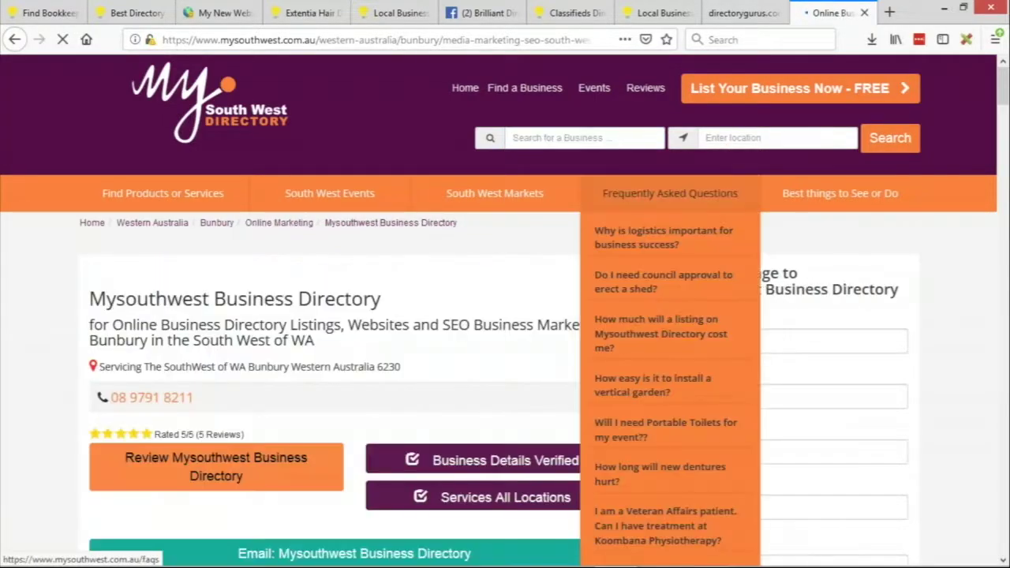
pyautogui.scroll(-5, 24, 324)
pyautogui.scroll(-12, 32, 317)
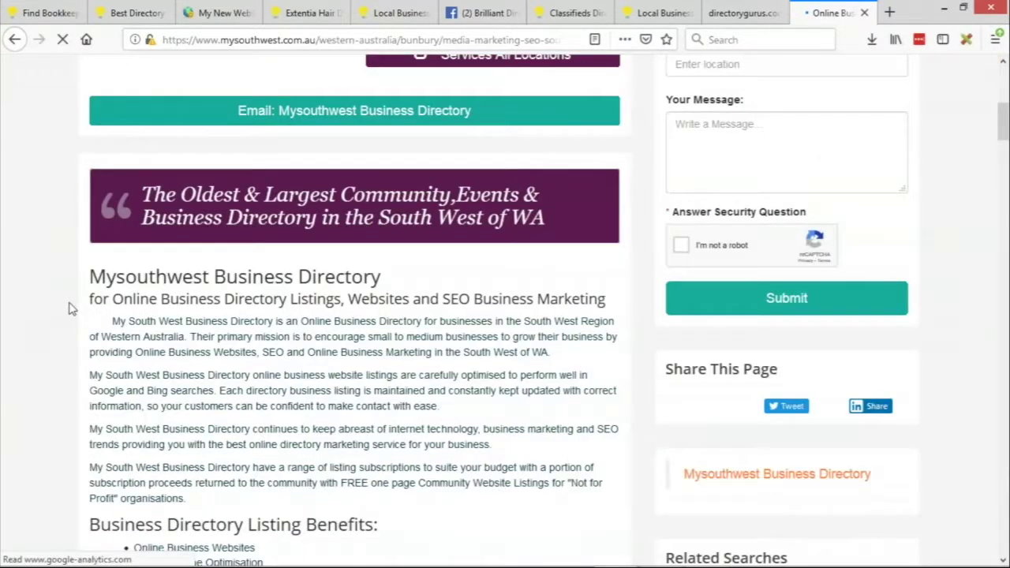
pyautogui.scroll(-6, 47, 286)
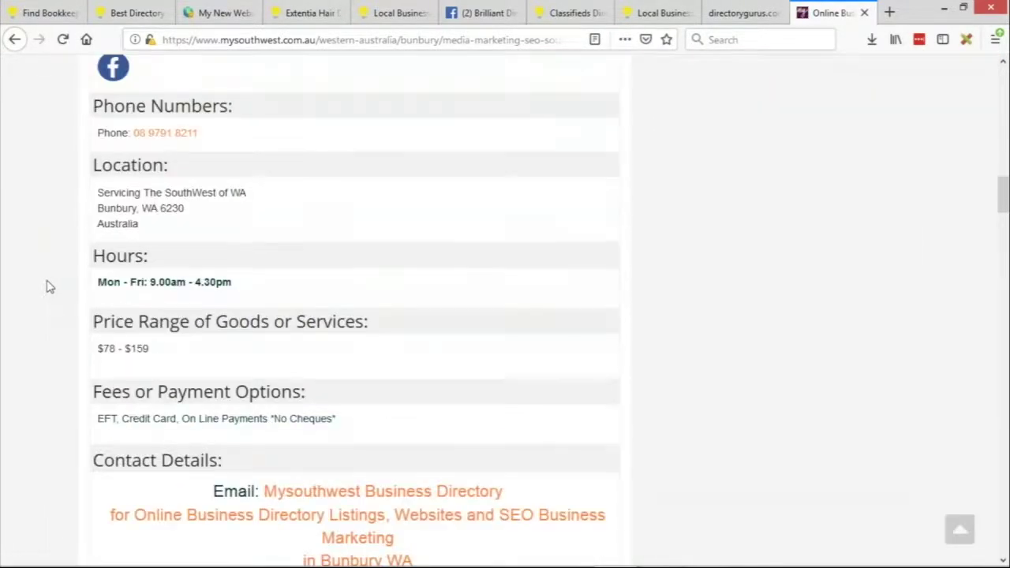
pyautogui.scroll(-3, 45, 287)
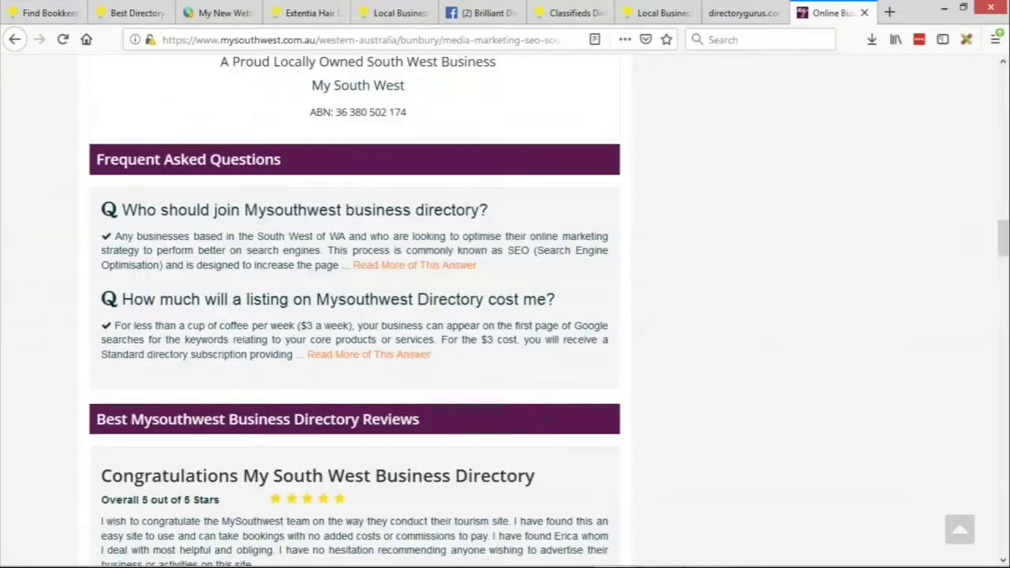
pyautogui.scroll(2, 241, 257)
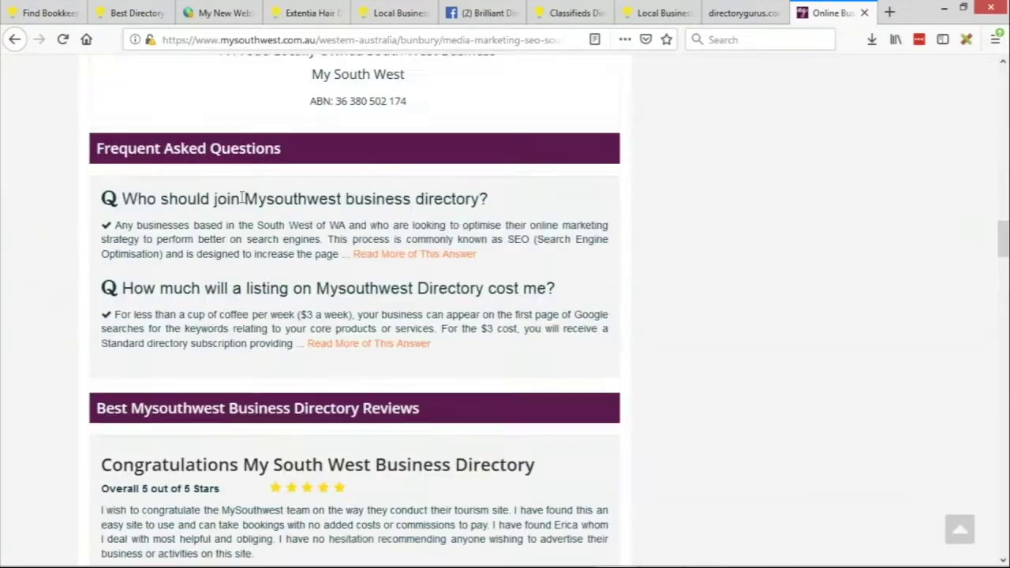
pyautogui.scroll(-3, 275, 239)
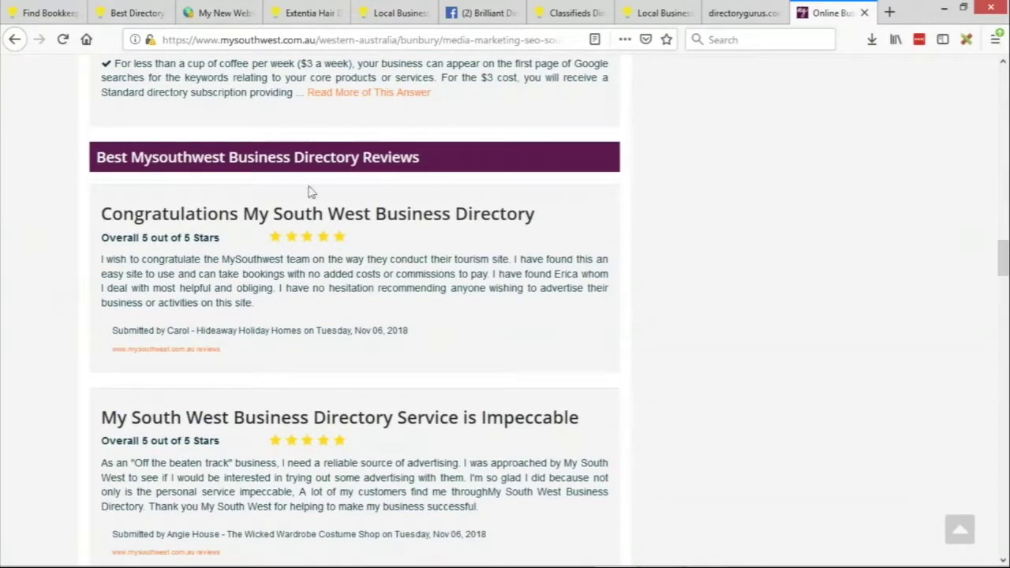
pyautogui.scroll(-1, 273, 210)
pyautogui.scroll(-10, 284, 227)
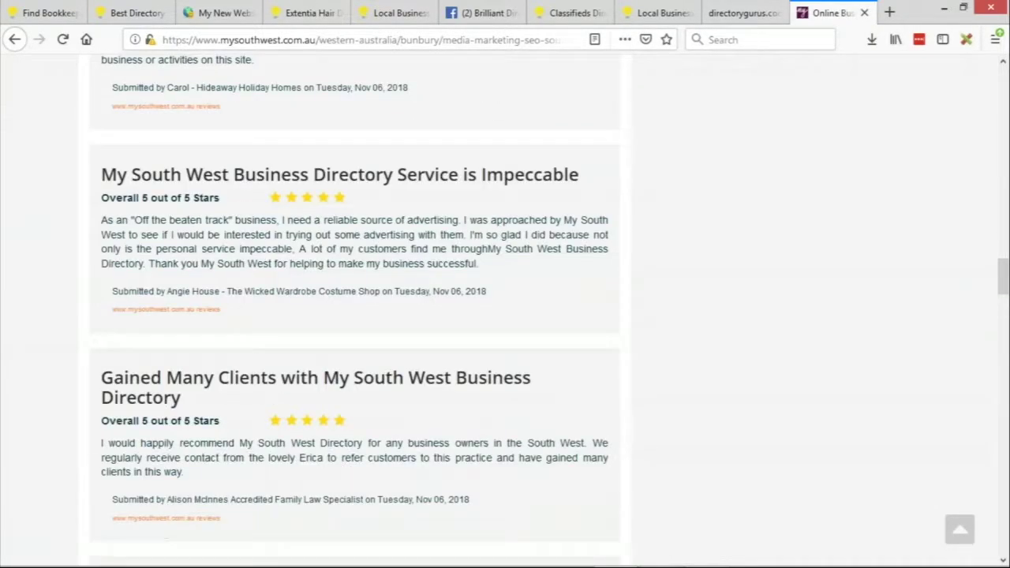
pyautogui.scroll(-3, 284, 226)
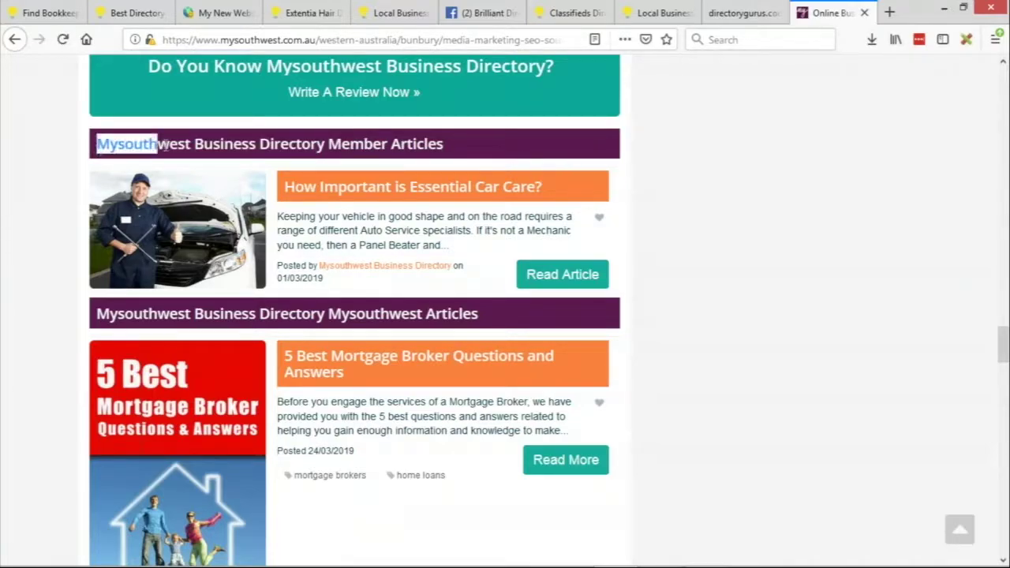
pyautogui.scroll(-1, 229, 293)
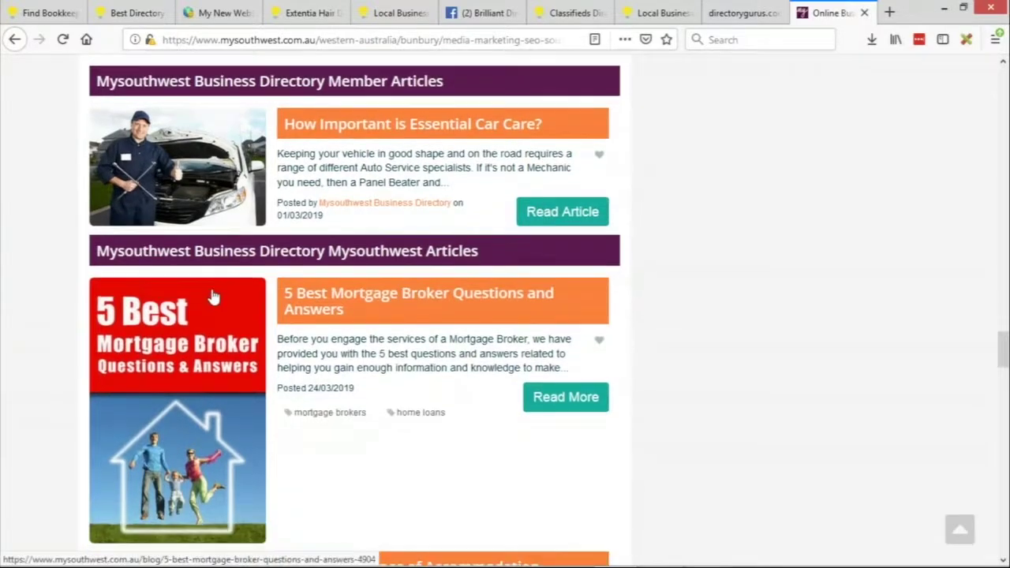
pyautogui.scroll(-6, 400, 315)
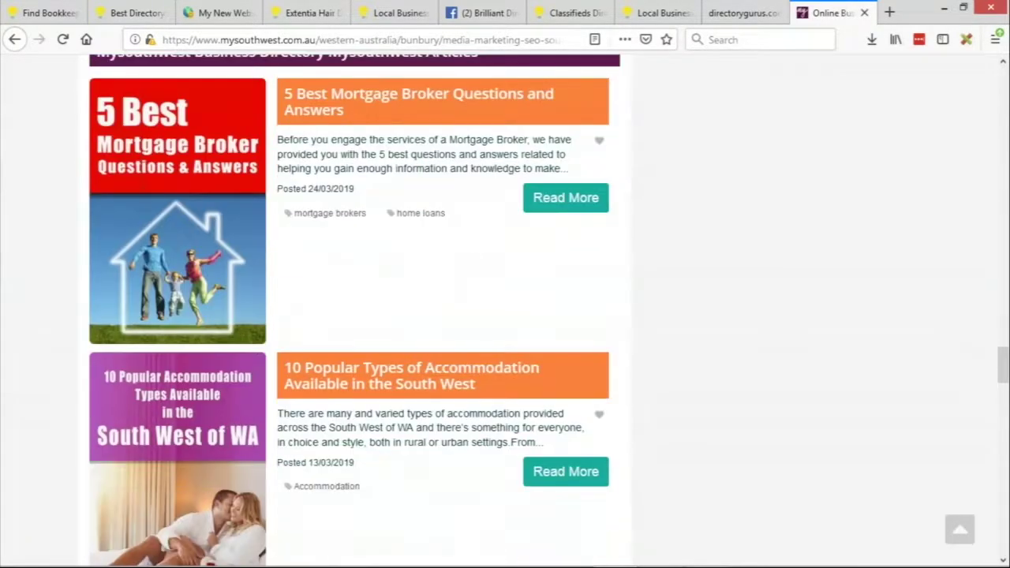
pyautogui.scroll(-8, 398, 309)
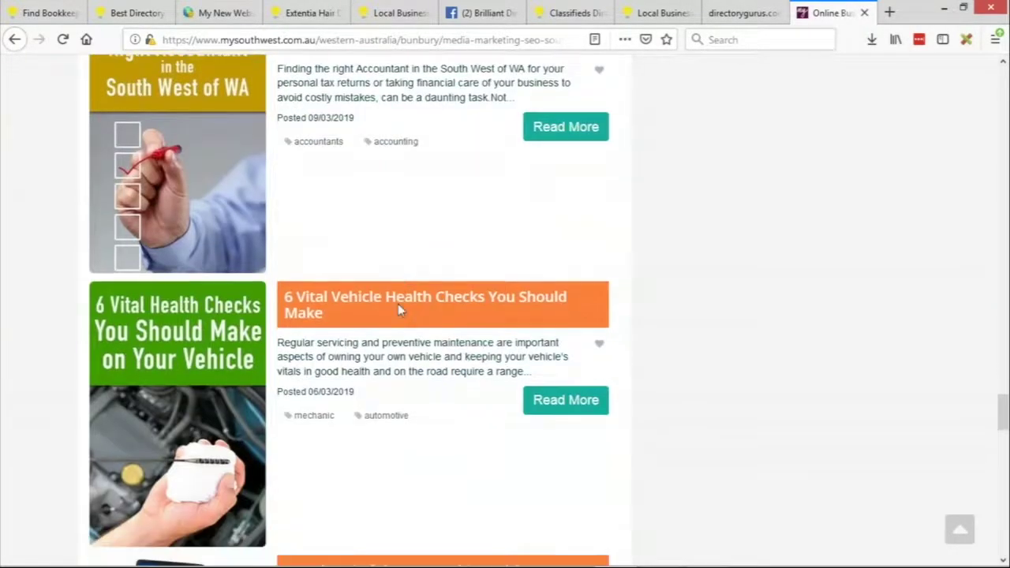
pyautogui.scroll(-10, 400, 310)
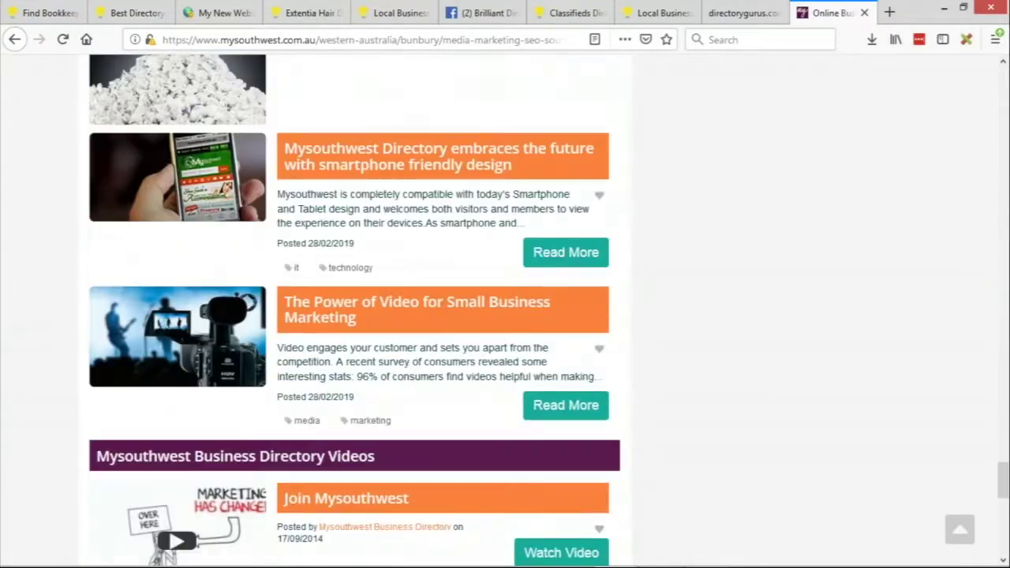
pyautogui.scroll(-5, 355, 308)
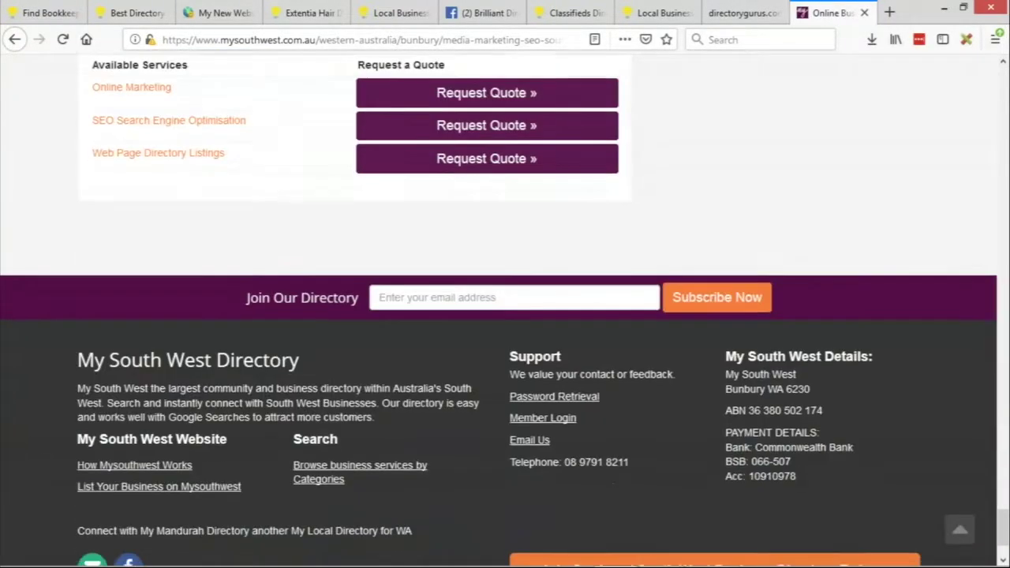
pyautogui.scroll(12, 355, 307)
pyautogui.scroll(15, 274, 296)
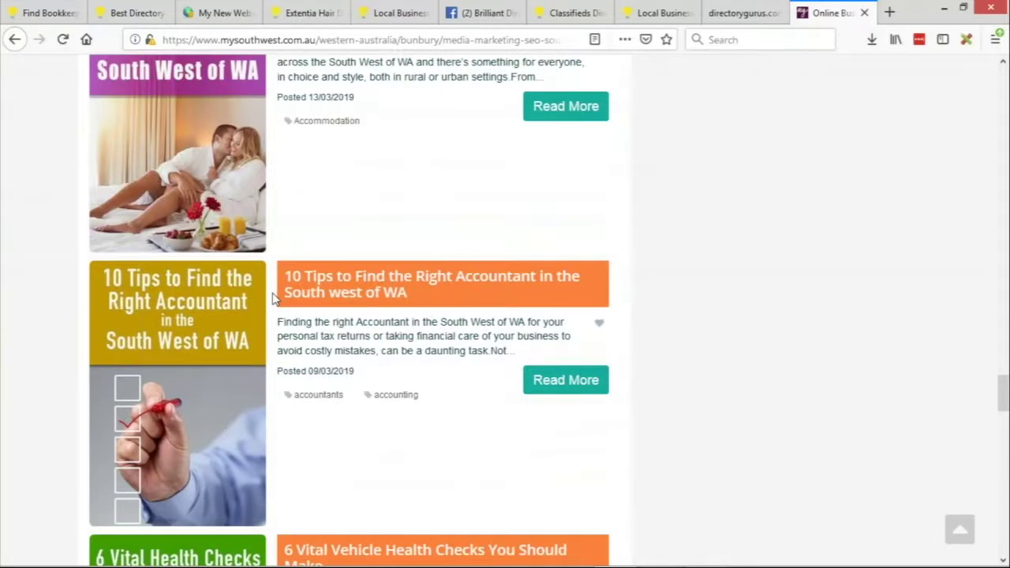
pyautogui.scroll(9, 274, 298)
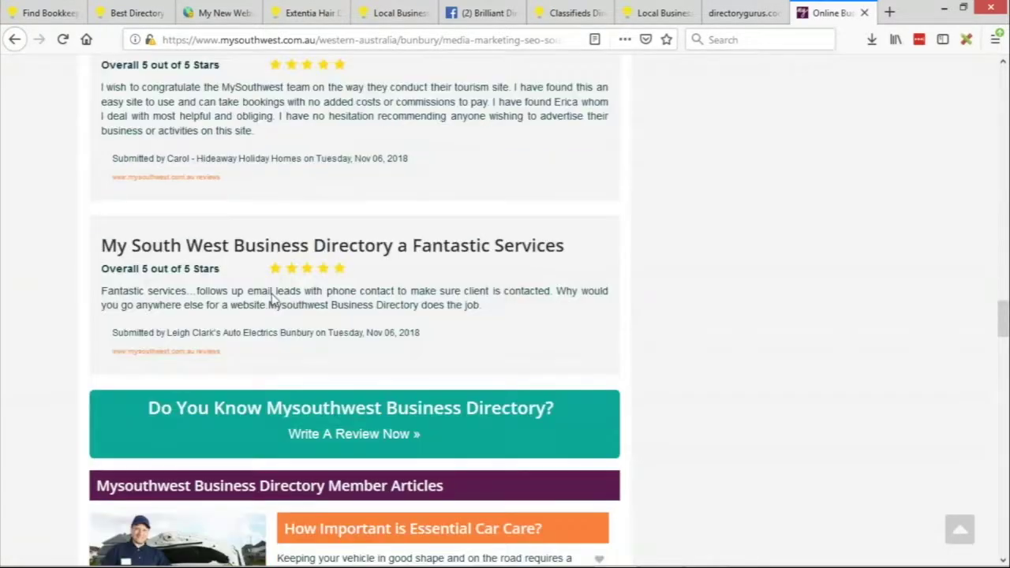
pyautogui.scroll(10, 268, 295)
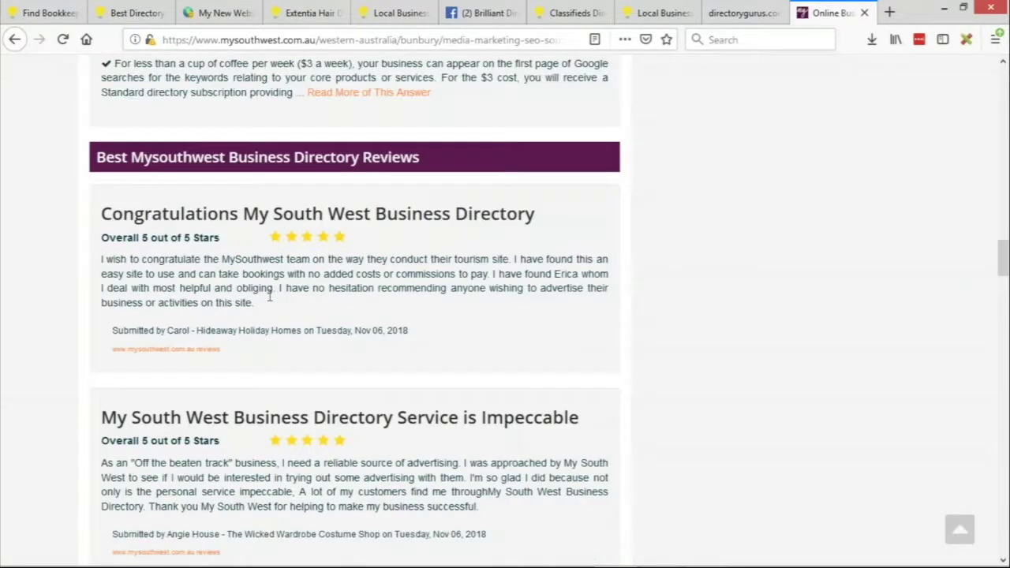
pyautogui.scroll(14, 268, 302)
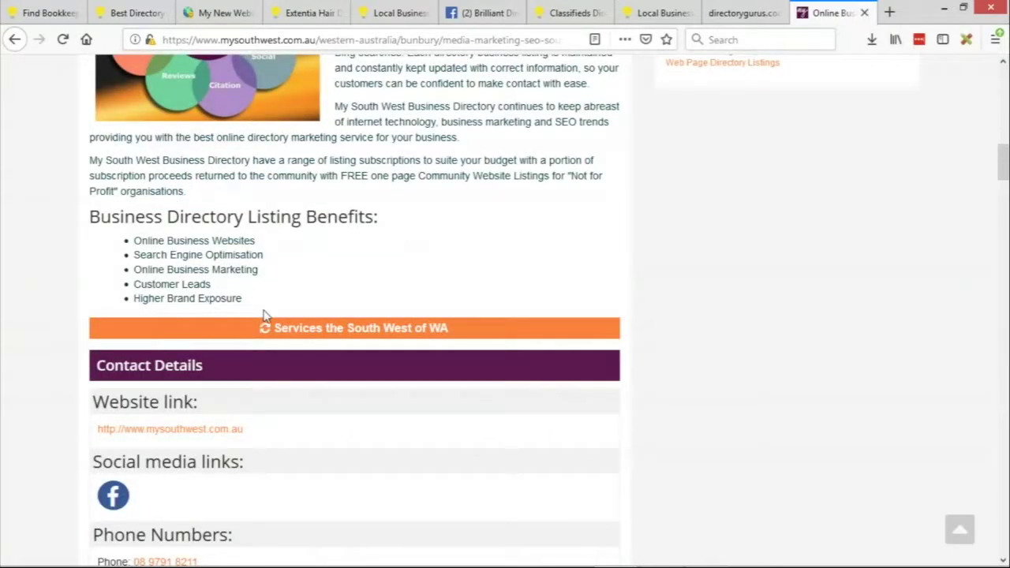
pyautogui.scroll(1, 225, 357)
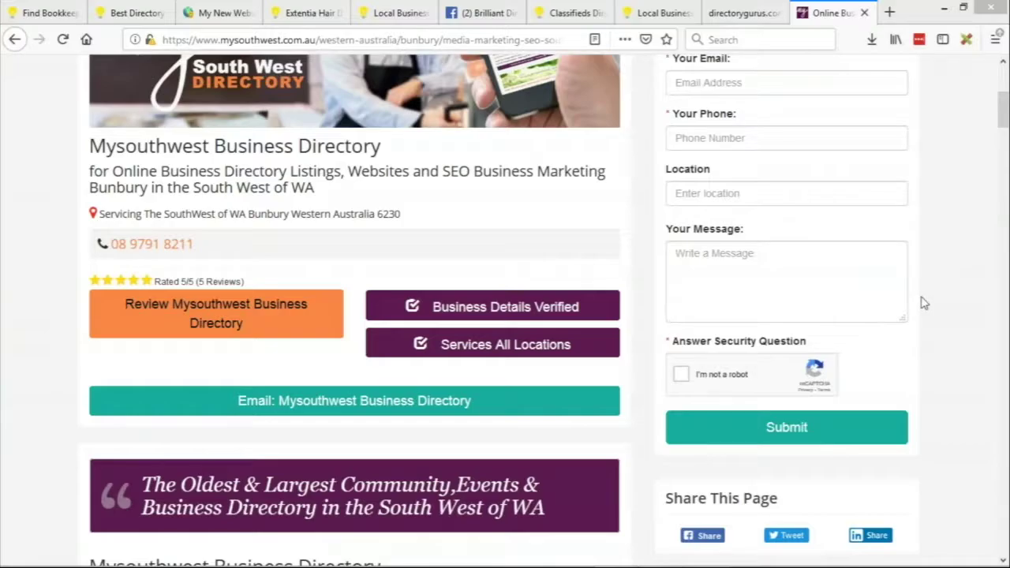
pyautogui.hotkey('alt', 'Tab')
# Switch to the presentation slide, then back to the Past Due transaction history.
pyautogui.press('Tab')
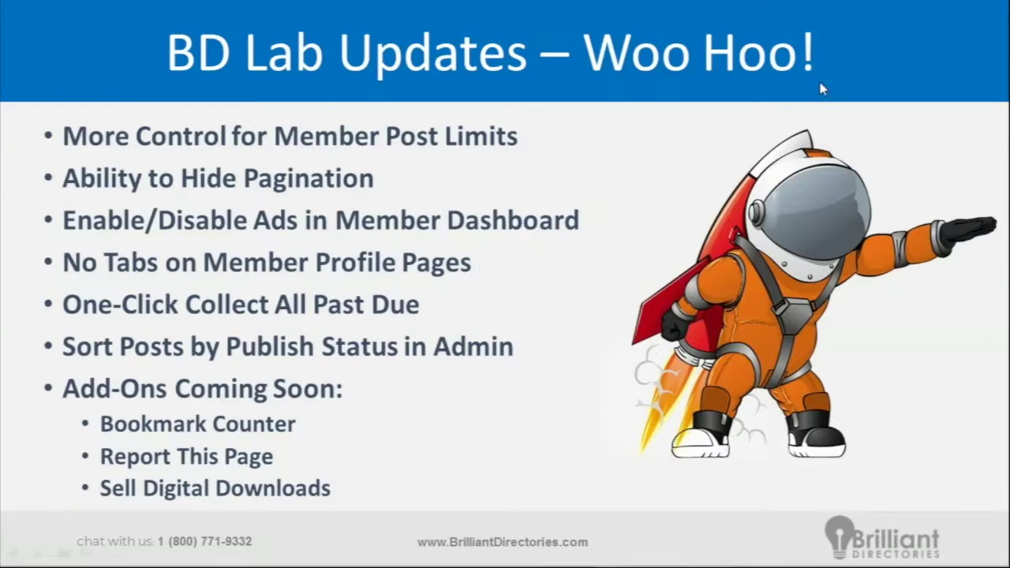
pyautogui.hotkey('alt', 'Tab')
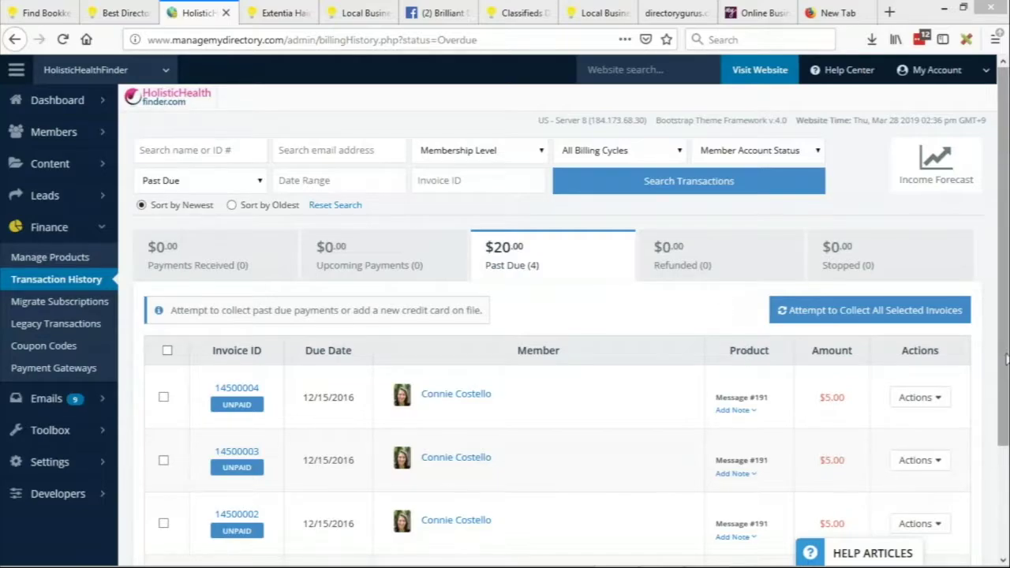
# Check an invoice's payment options, then select all four $5.00 past-due invoices with the header checkbox.
pyautogui.scroll(-2, 1005, 359)
pyautogui.click(936, 331)
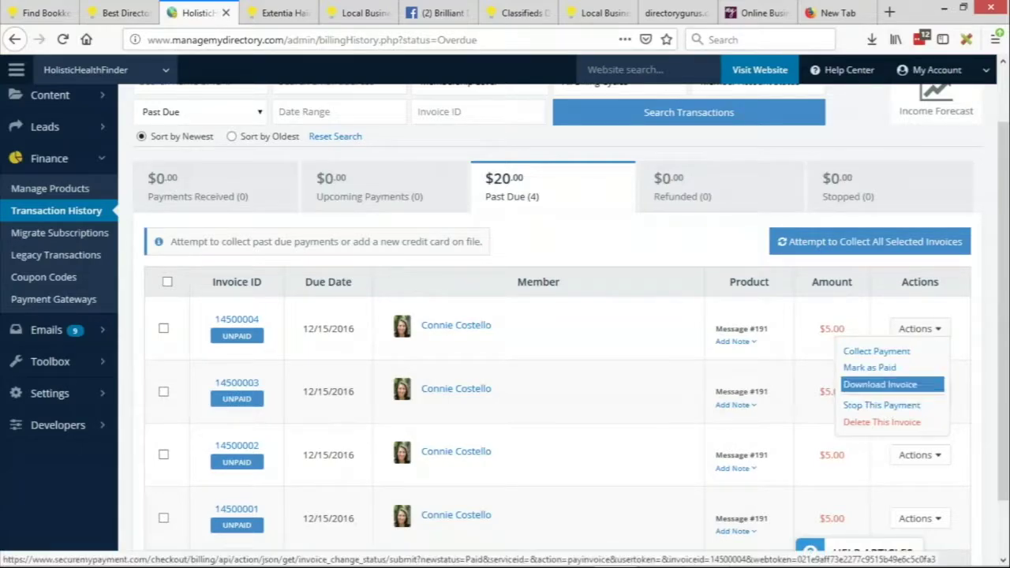
pyautogui.click(875, 384)
pyautogui.click(916, 392)
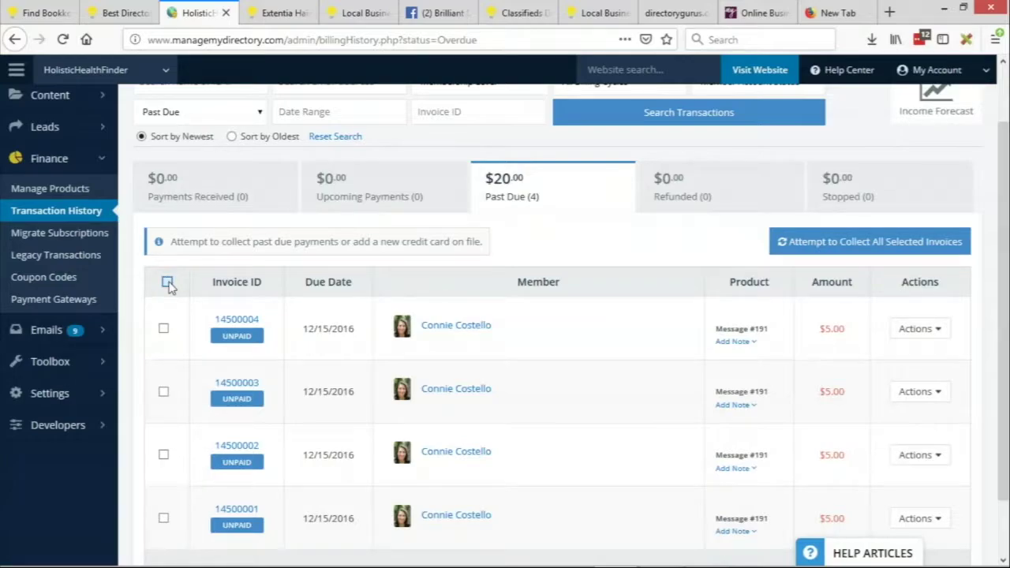
pyautogui.click(168, 282)
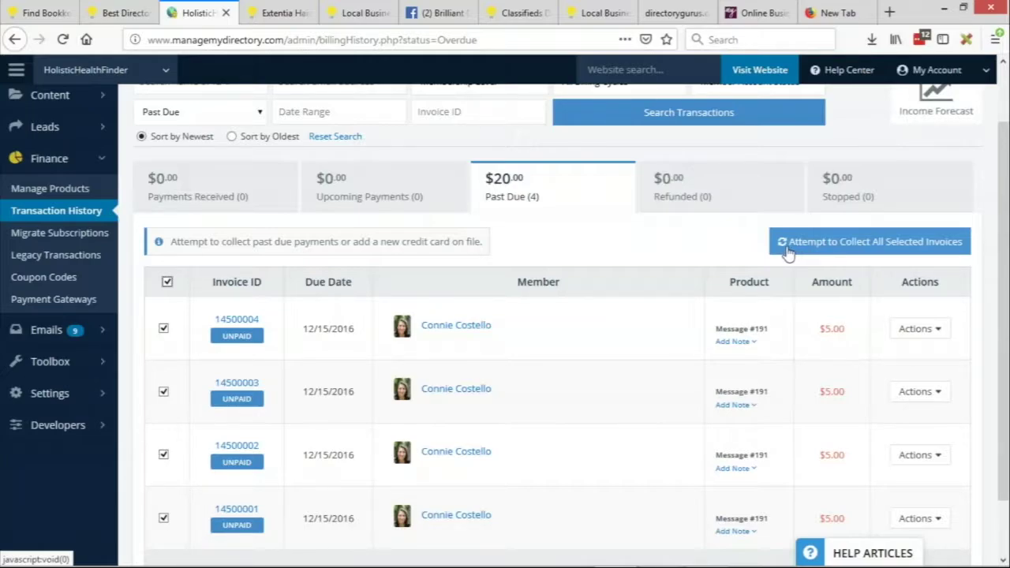
# Show and close the first invoice's payment options, then return to the BD Lab Updates slide.
pyautogui.click(931, 329)
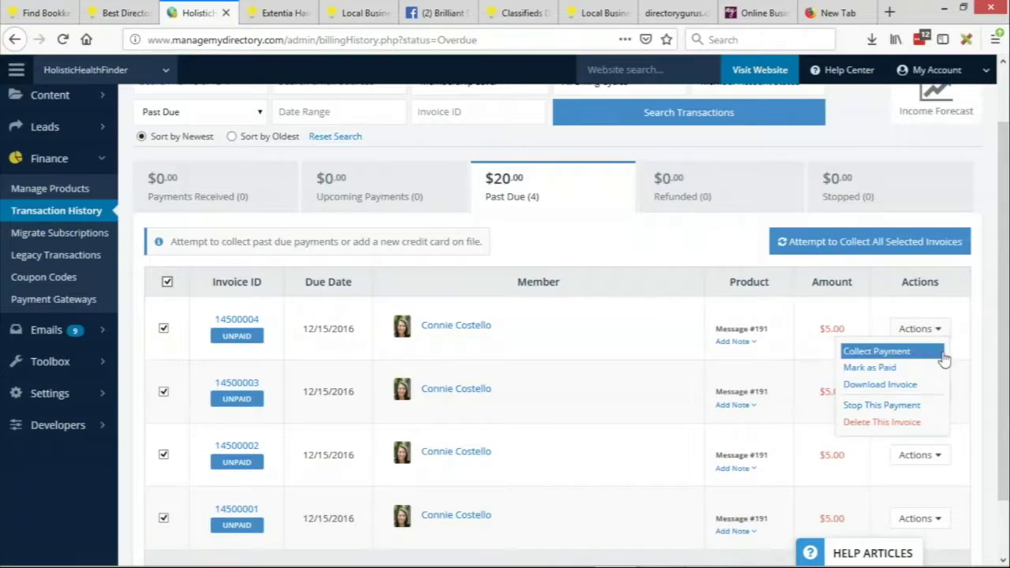
pyautogui.click(976, 323)
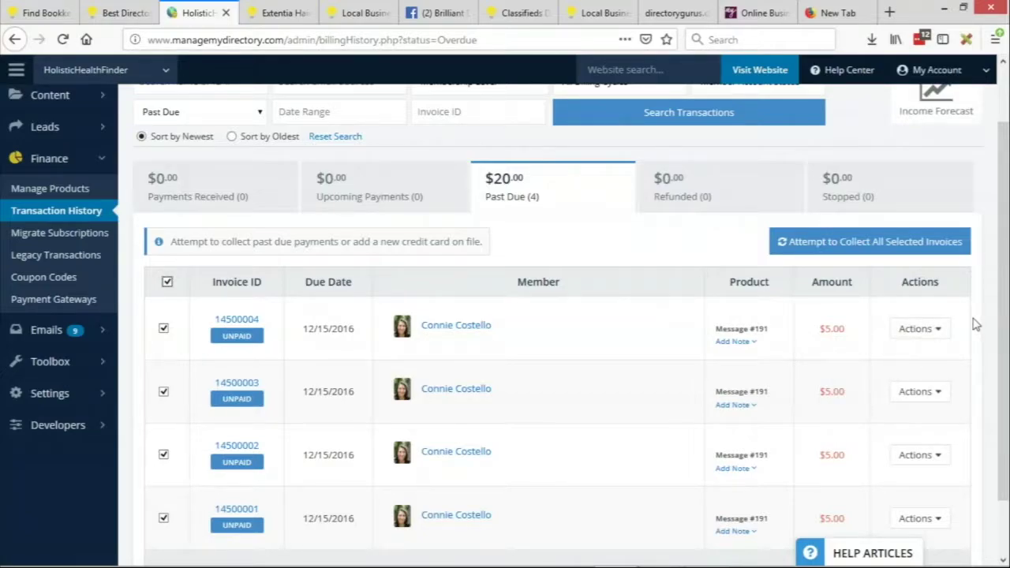
pyautogui.click(917, 329)
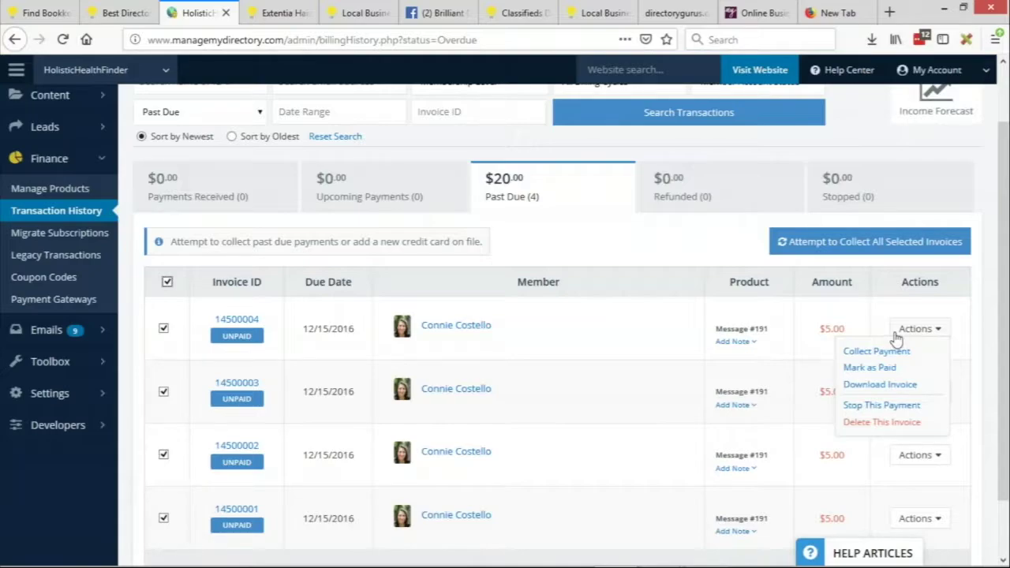
pyautogui.click(895, 338)
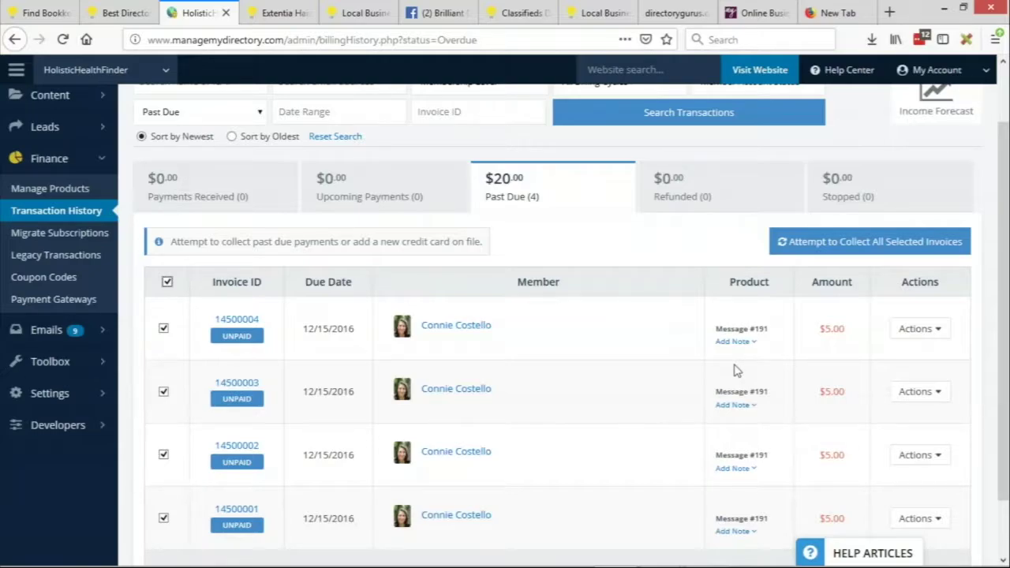
pyautogui.hotkey('alt', 'Tab')
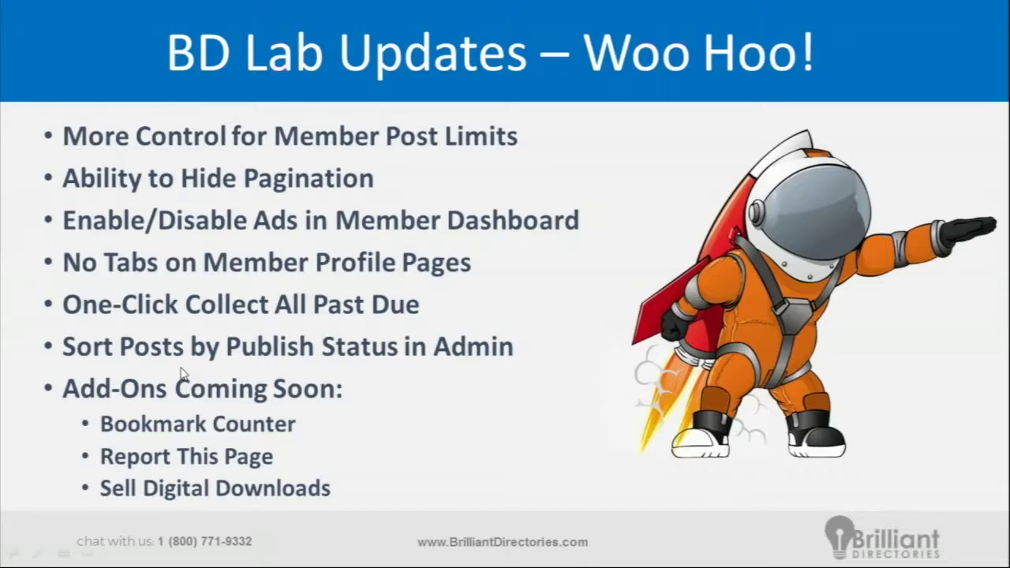
# Return to the admin panel and go to Content > Manage Posts.
pyautogui.hotkey('alt', 'Tab')
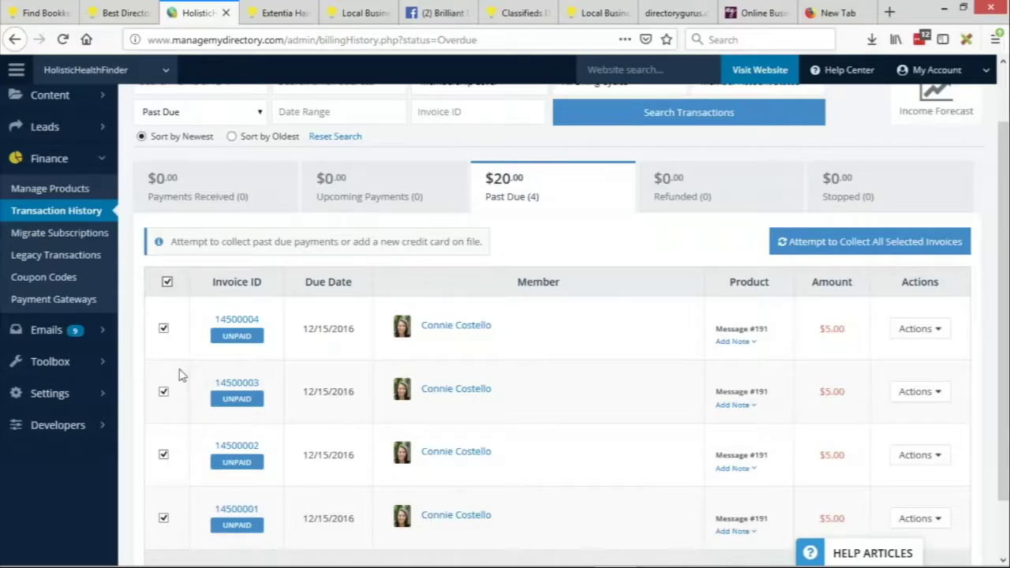
pyautogui.scroll(2, 505, 315)
pyautogui.moveTo(78, 181)
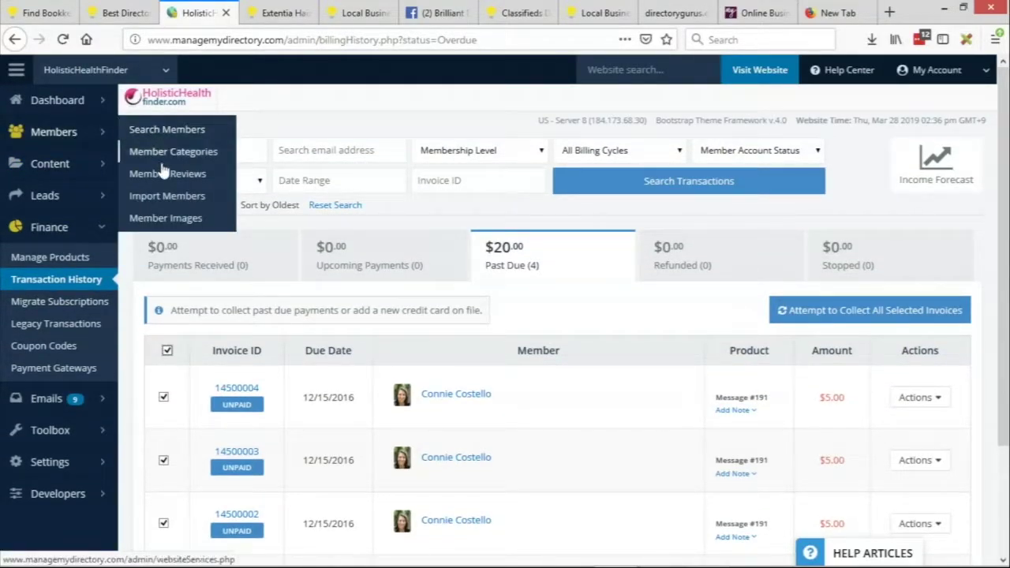
pyautogui.click(154, 186)
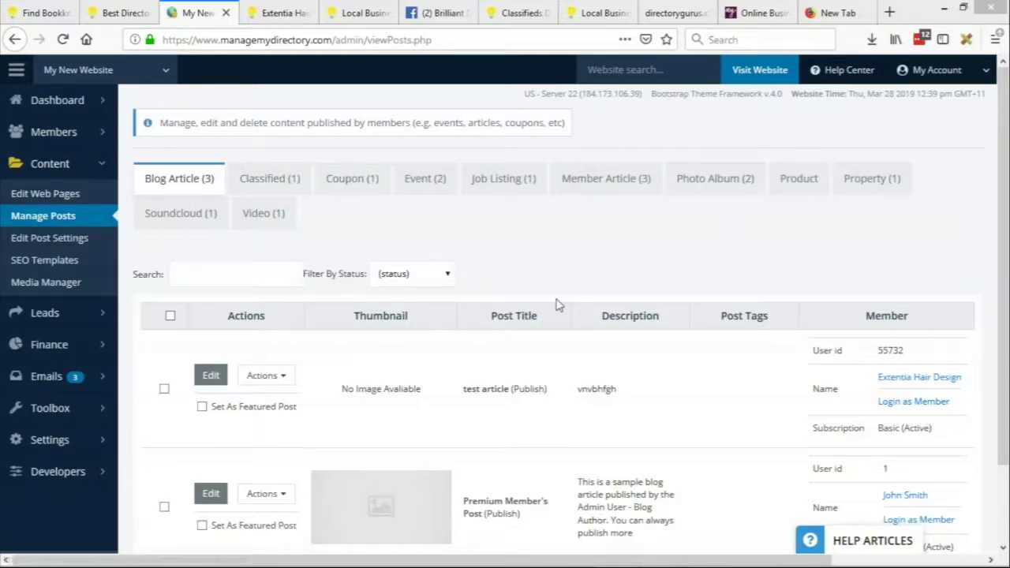
# On the Member Article tab, filter the posts to show only Published articles.
pyautogui.moveTo(303, 273); pyautogui.dragTo(354, 276)
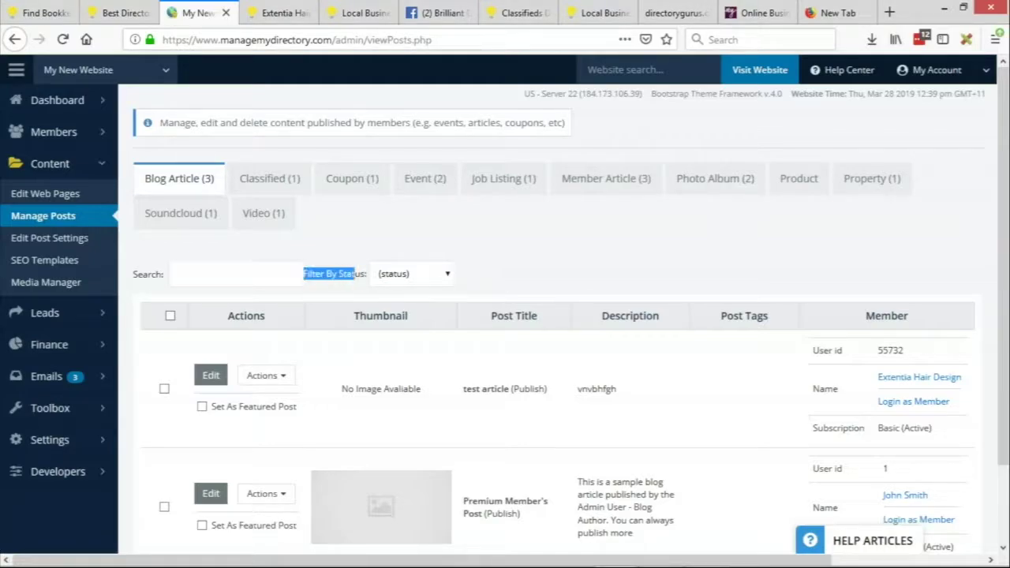
pyautogui.click(626, 190)
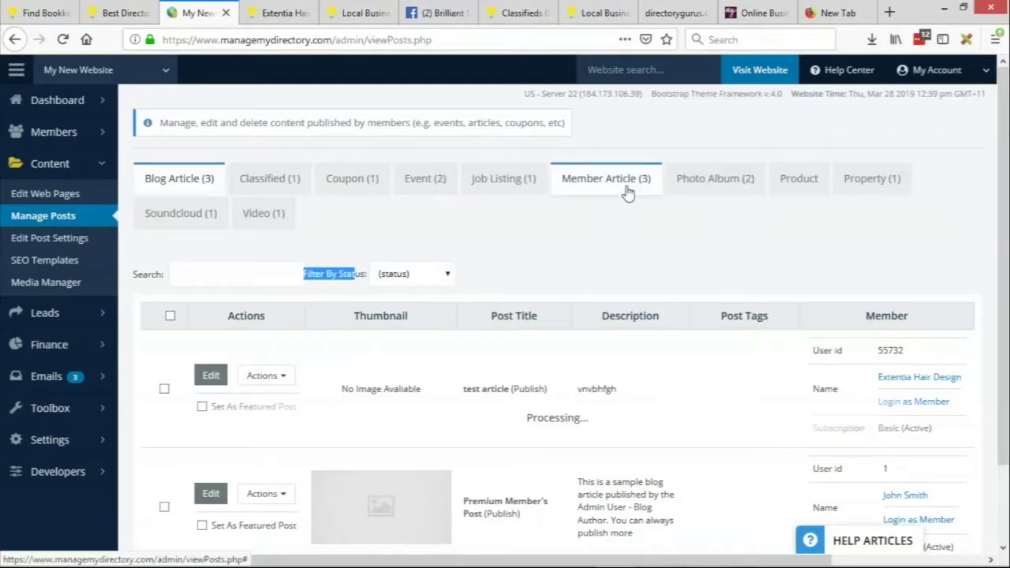
pyautogui.scroll(-2, 576, 206)
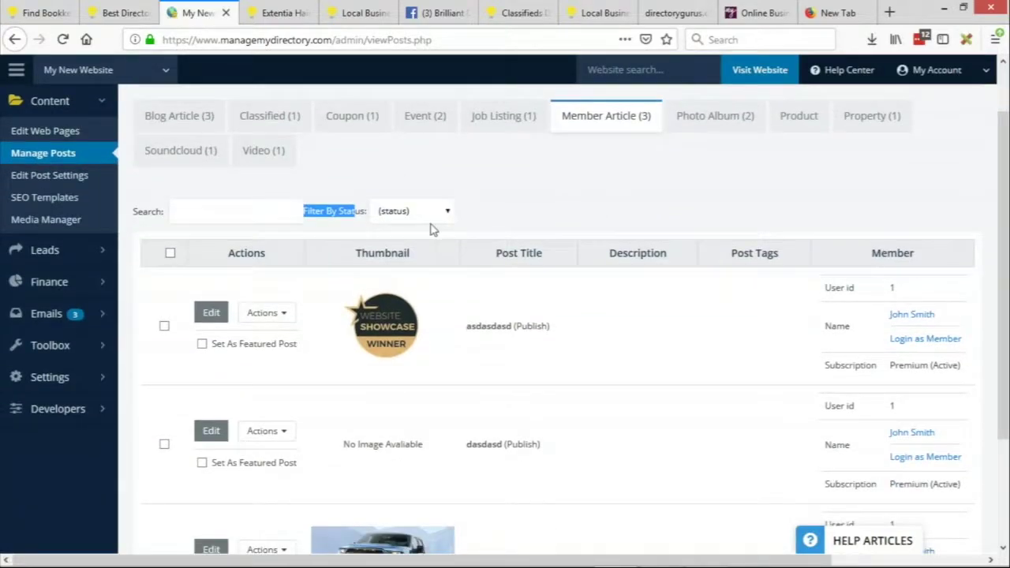
pyautogui.click(438, 211)
pyautogui.click(406, 266)
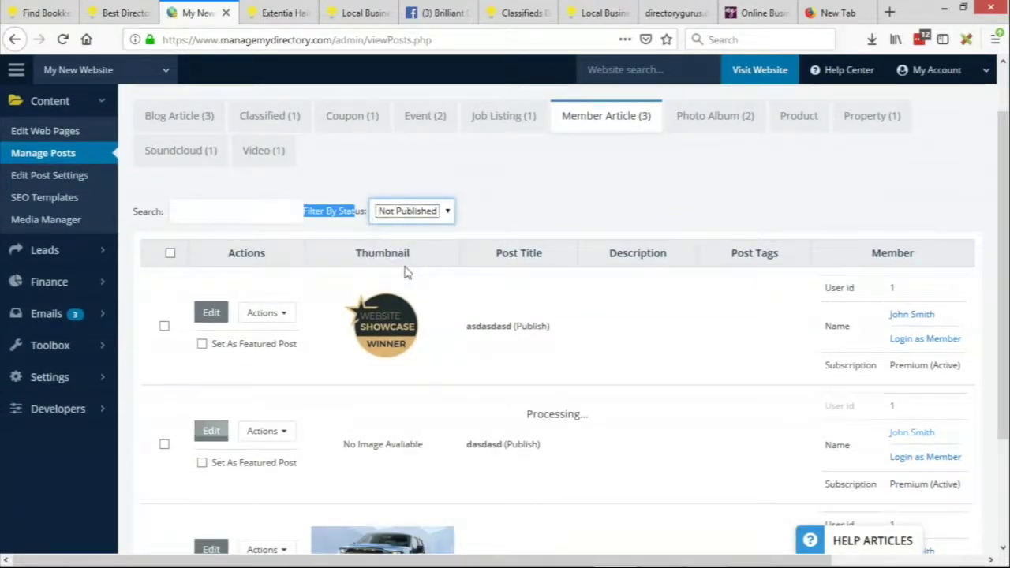
pyautogui.click(442, 293)
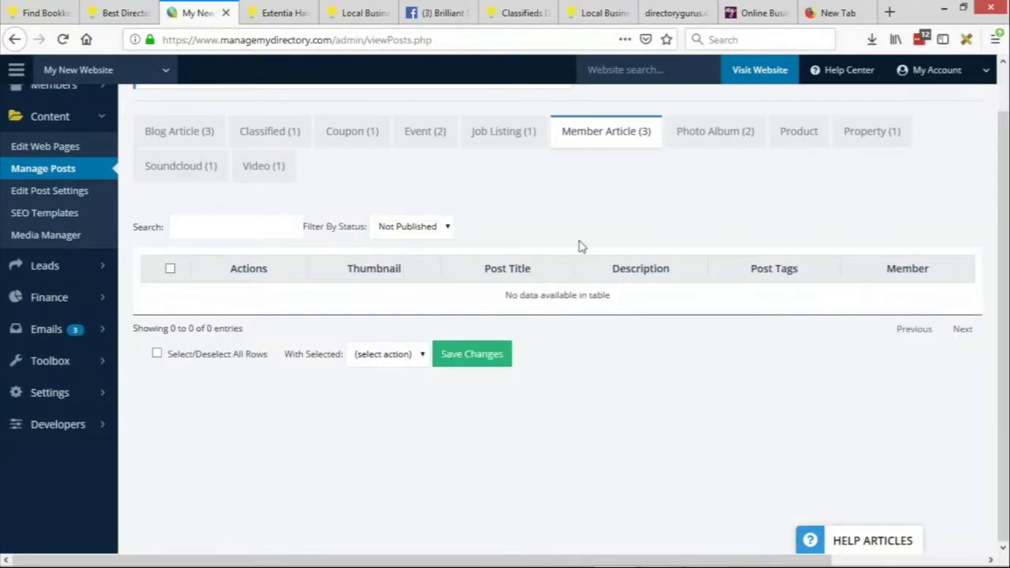
pyautogui.click(424, 228)
pyautogui.click(412, 264)
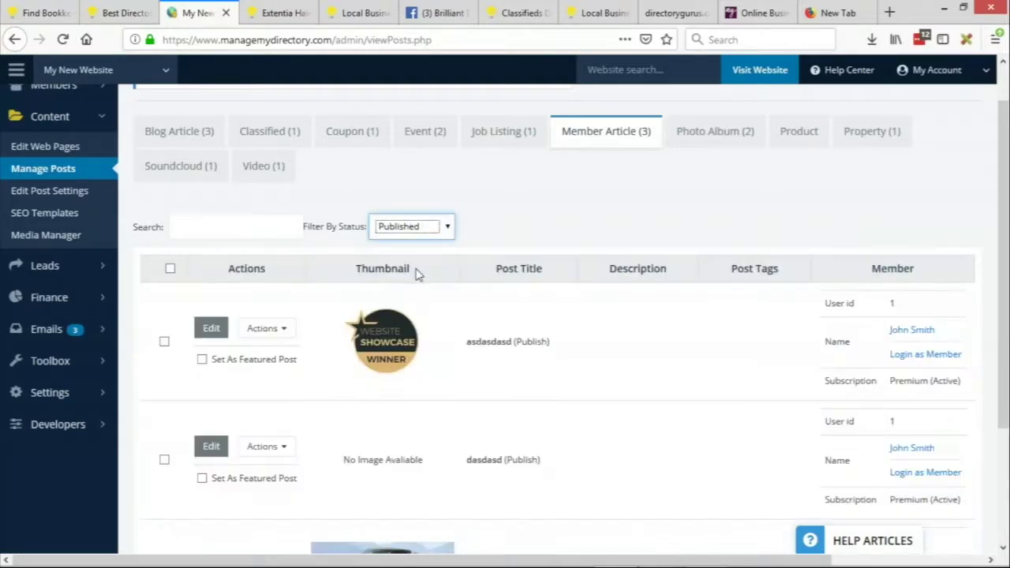
# Un-Publish the asdasdasd and dasdasd articles via With Selected, confirm, and reload the page.
pyautogui.click(164, 340)
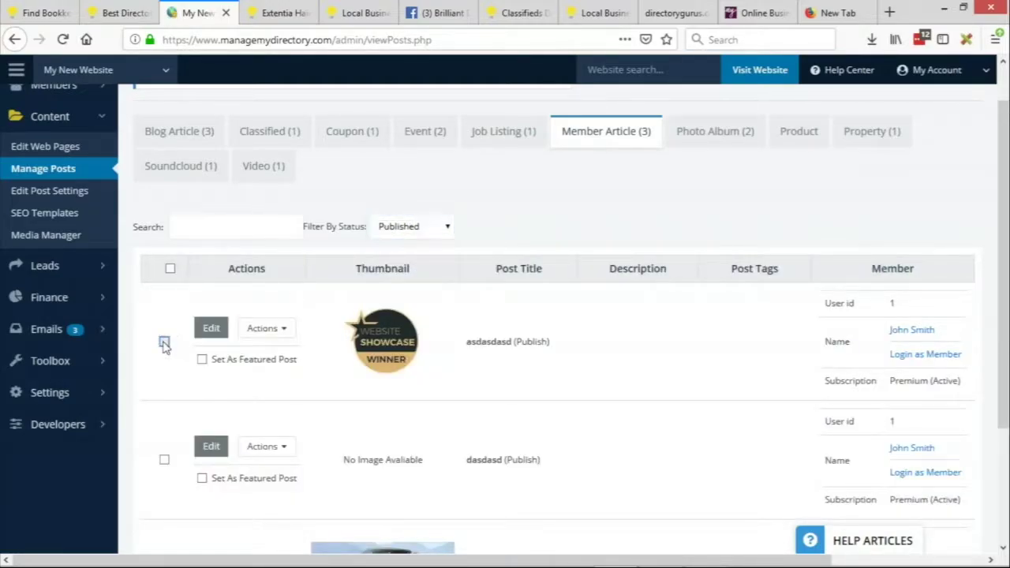
pyautogui.click(164, 460)
pyautogui.scroll(-4, 166, 465)
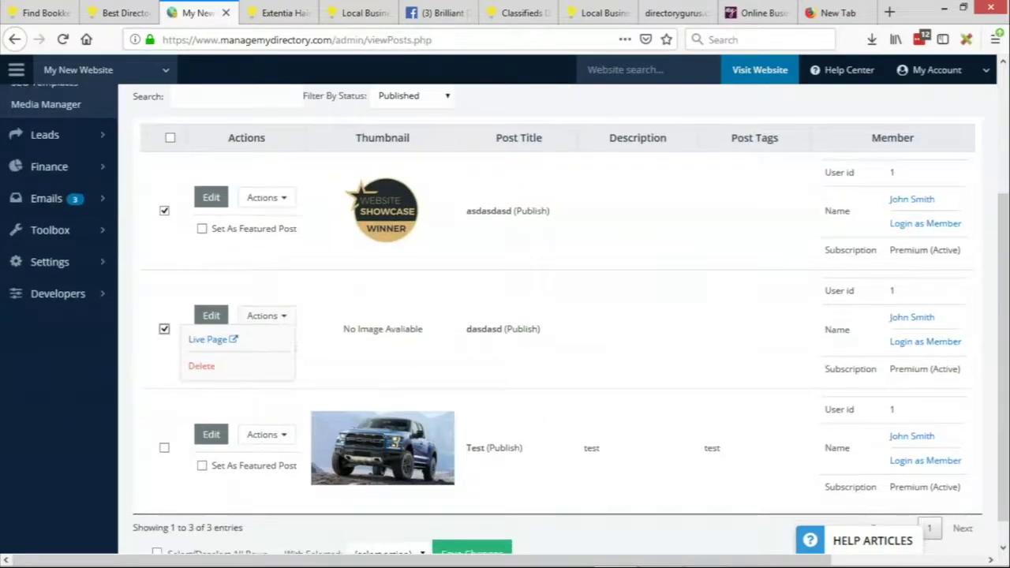
pyautogui.click(405, 534)
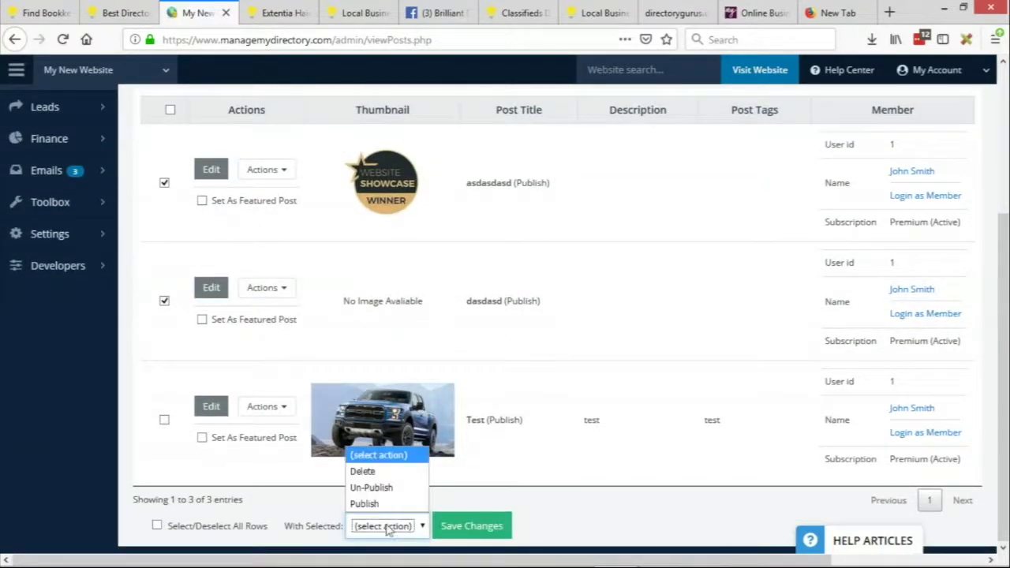
pyautogui.click(373, 484)
pyautogui.click(494, 526)
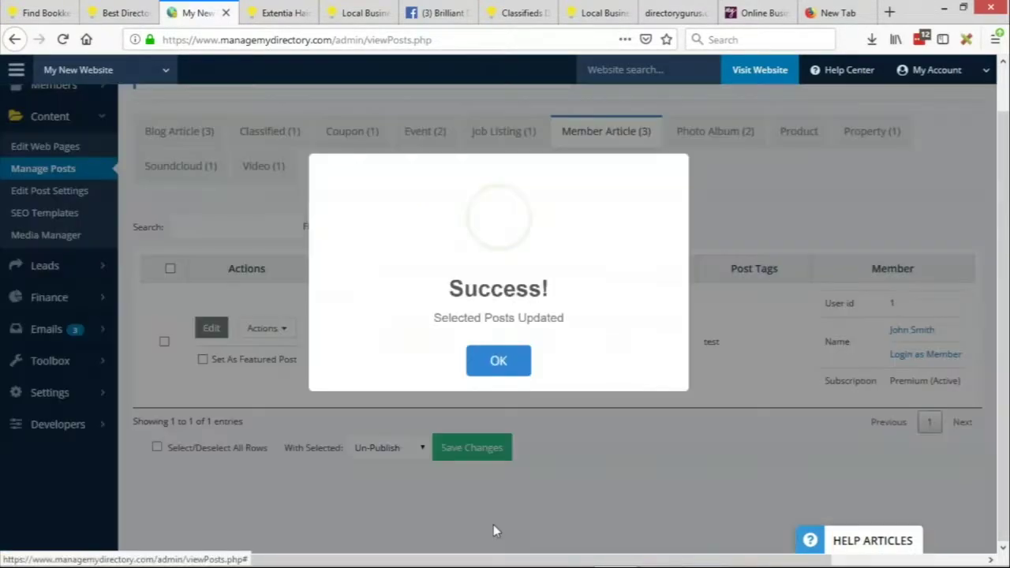
pyautogui.click(490, 360)
pyautogui.scroll(1, 641, 315)
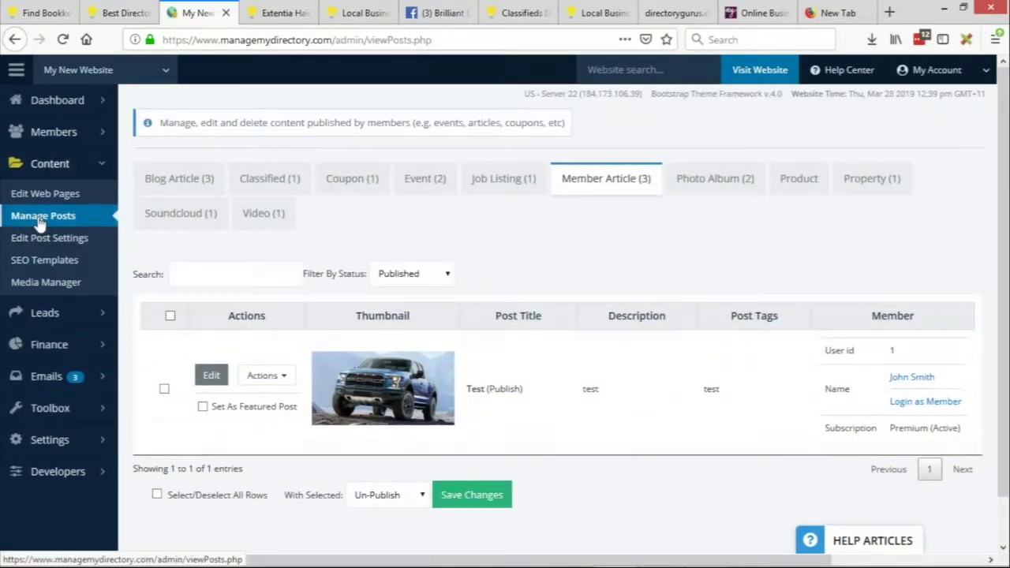
pyautogui.click(40, 217)
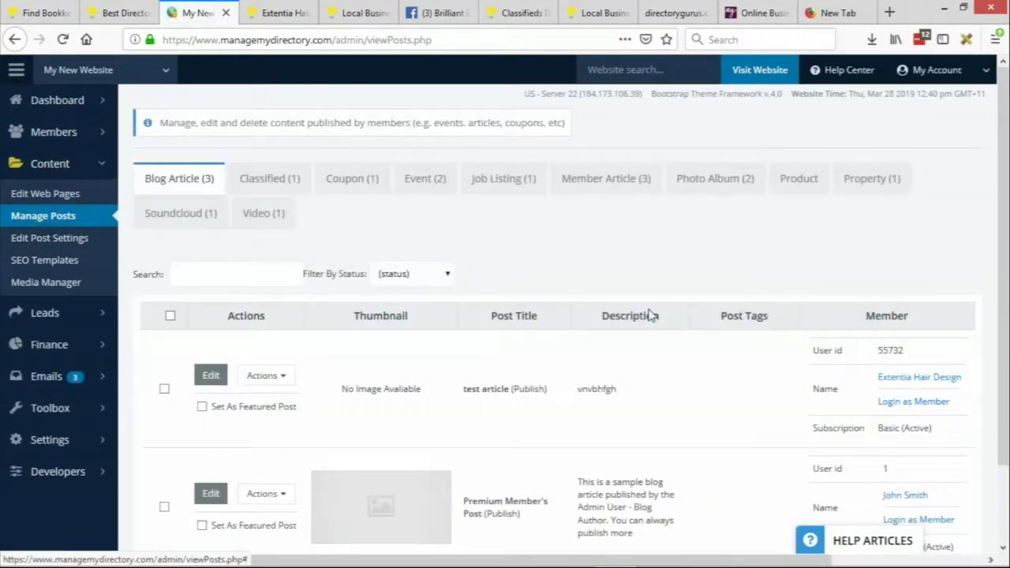
# On the Member Article tab, filter the posts to show only Not Published articles.
pyautogui.click(629, 188)
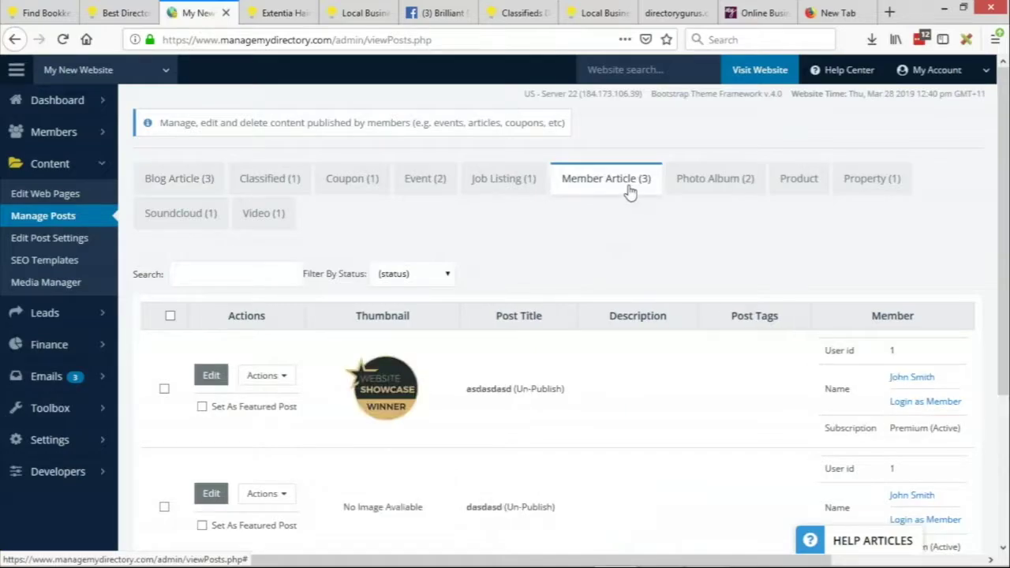
pyautogui.scroll(-3, 561, 237)
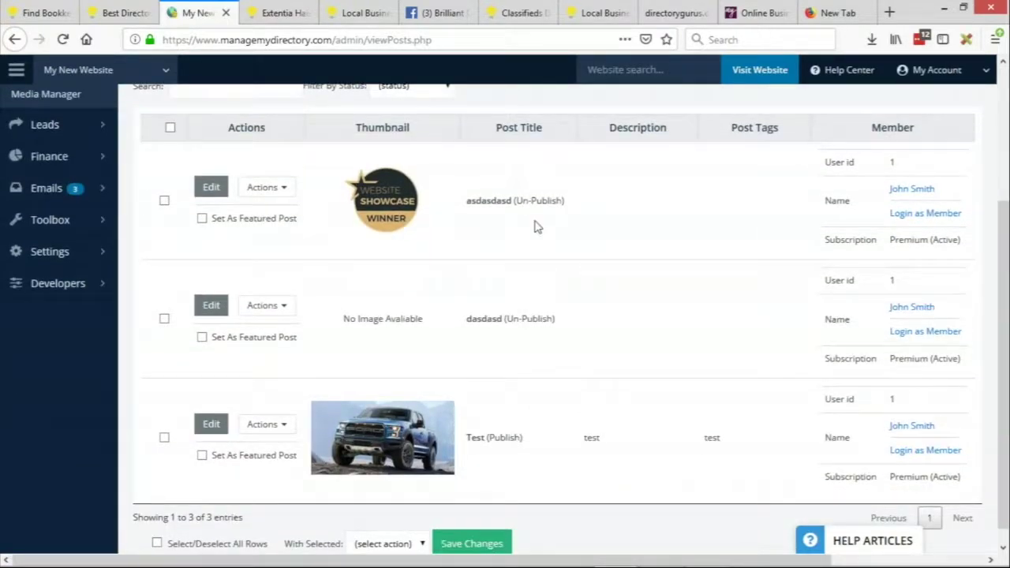
pyautogui.scroll(3, 511, 455)
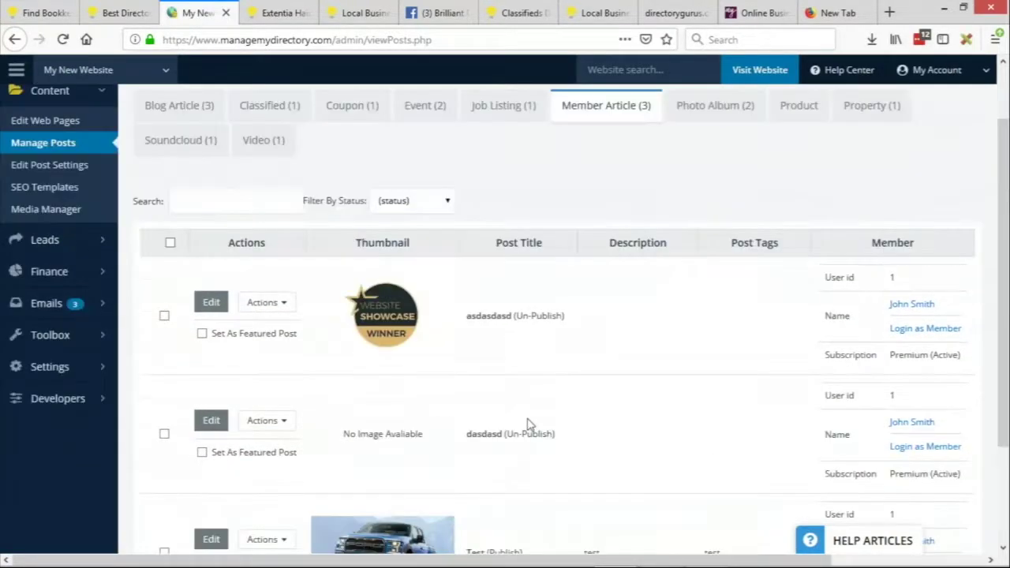
pyautogui.click(442, 273)
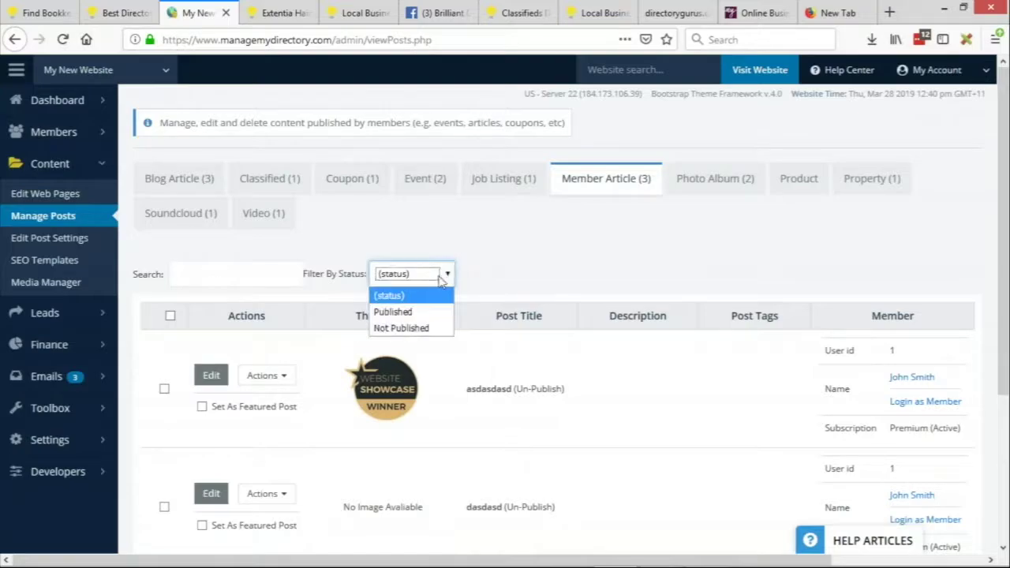
pyautogui.click(419, 328)
pyautogui.scroll(-2, 543, 242)
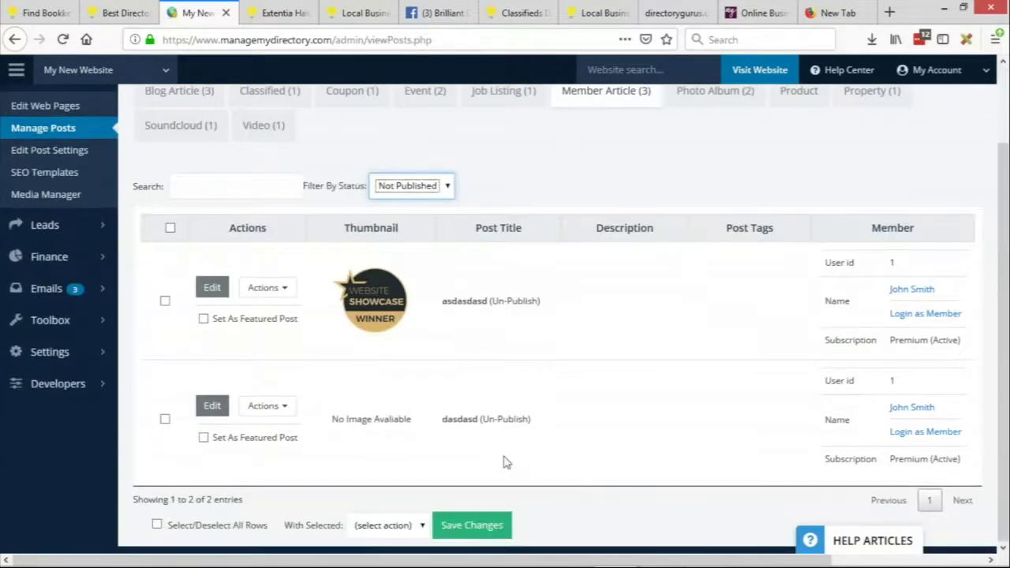
pyautogui.click(493, 301)
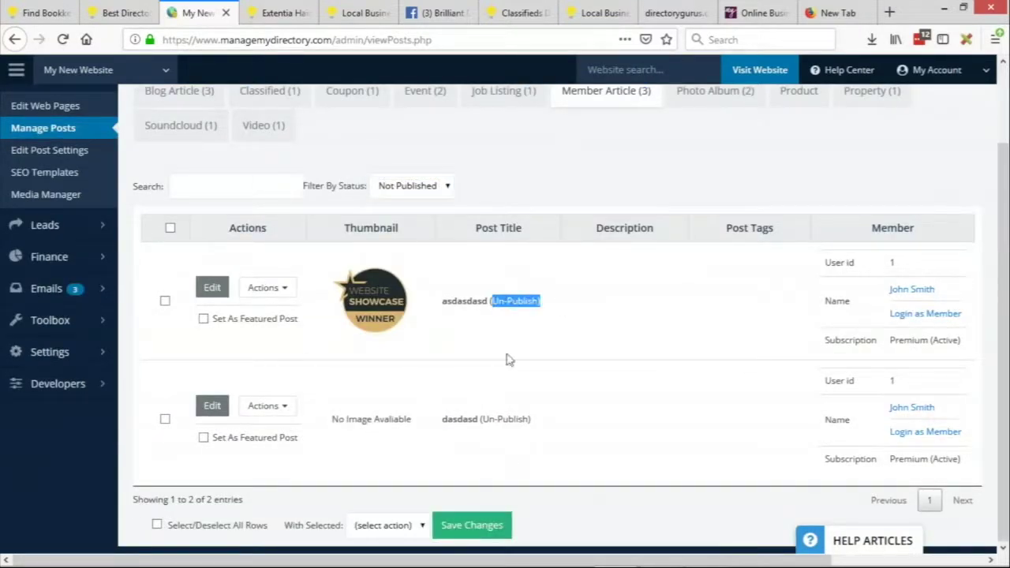
pyautogui.click(266, 288)
pyautogui.click(213, 289)
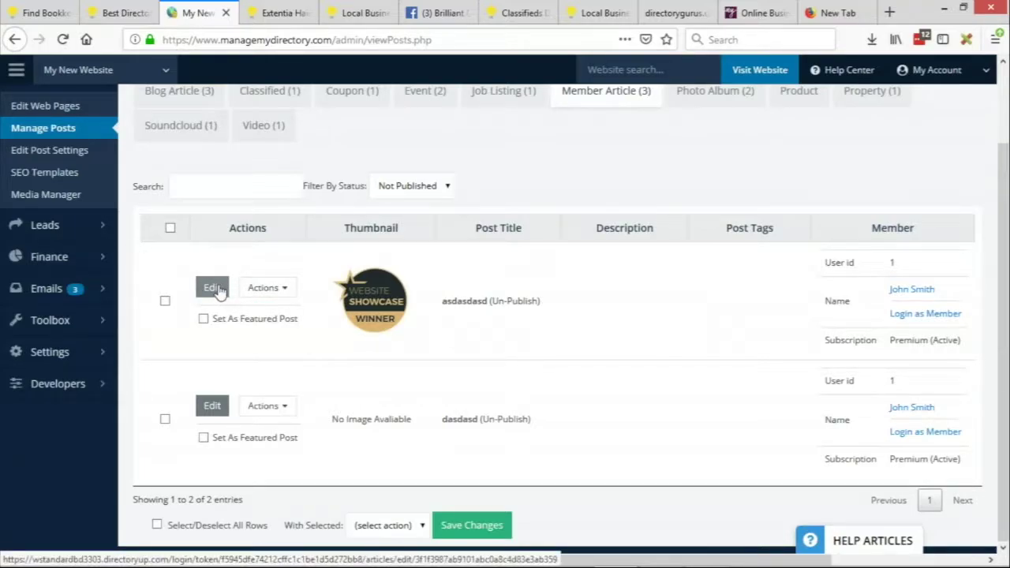
# Mark asdasdasd and dasdasd, set With Selected to Publish, then return to the slide show.
pyautogui.click(165, 300)
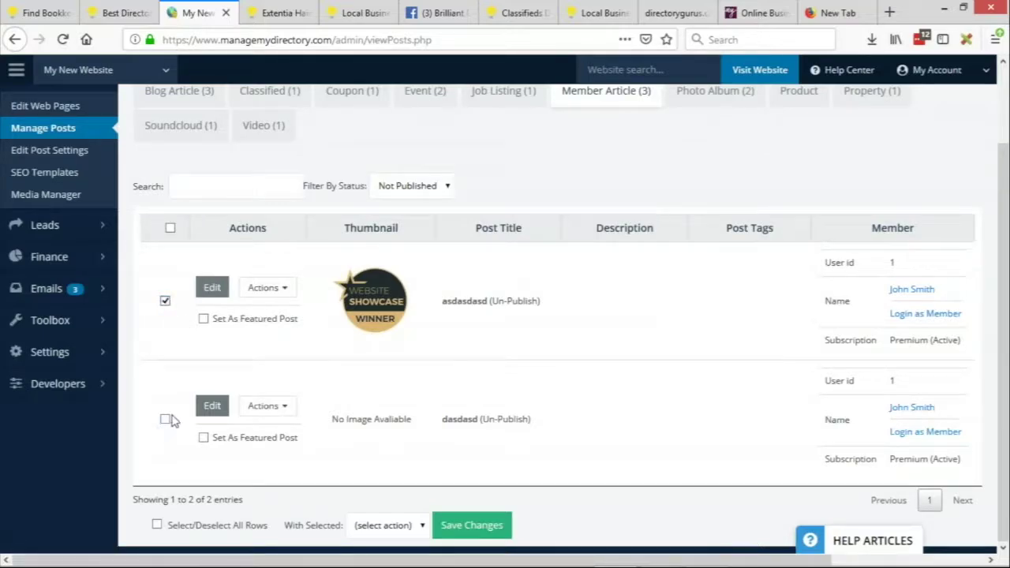
pyautogui.click(165, 419)
pyautogui.click(398, 526)
pyautogui.click(384, 507)
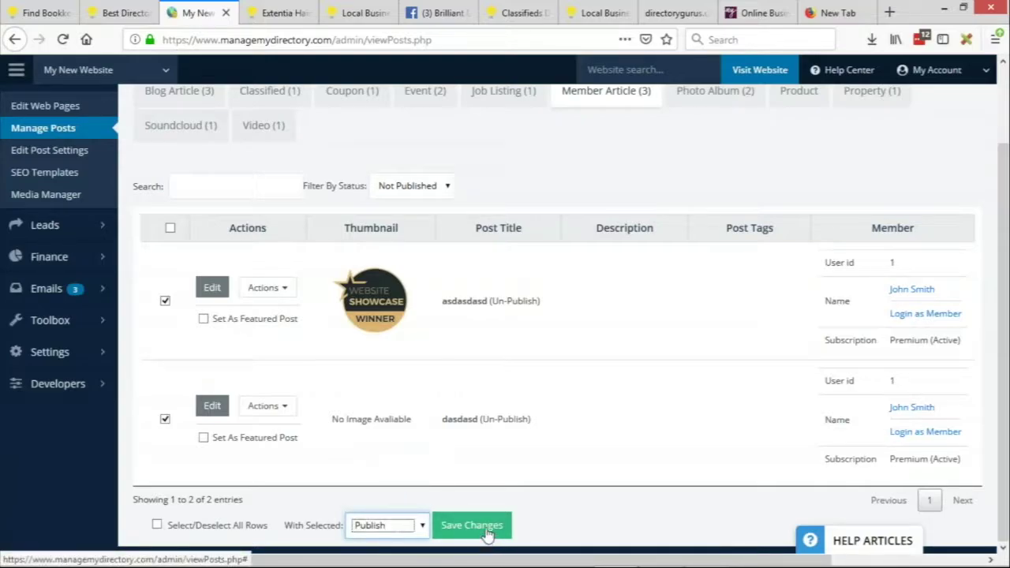
pyautogui.click(268, 405)
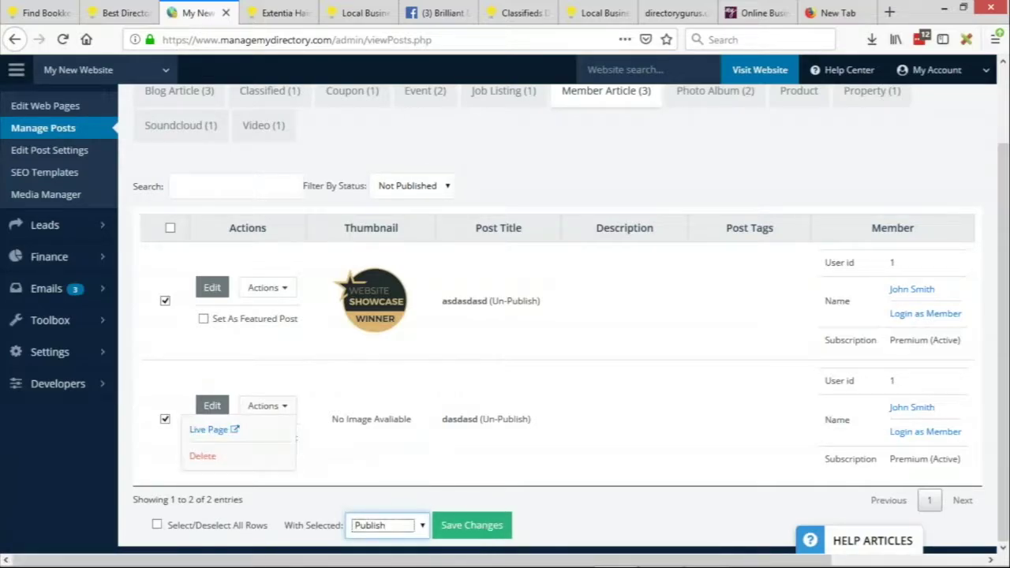
pyautogui.click(227, 418)
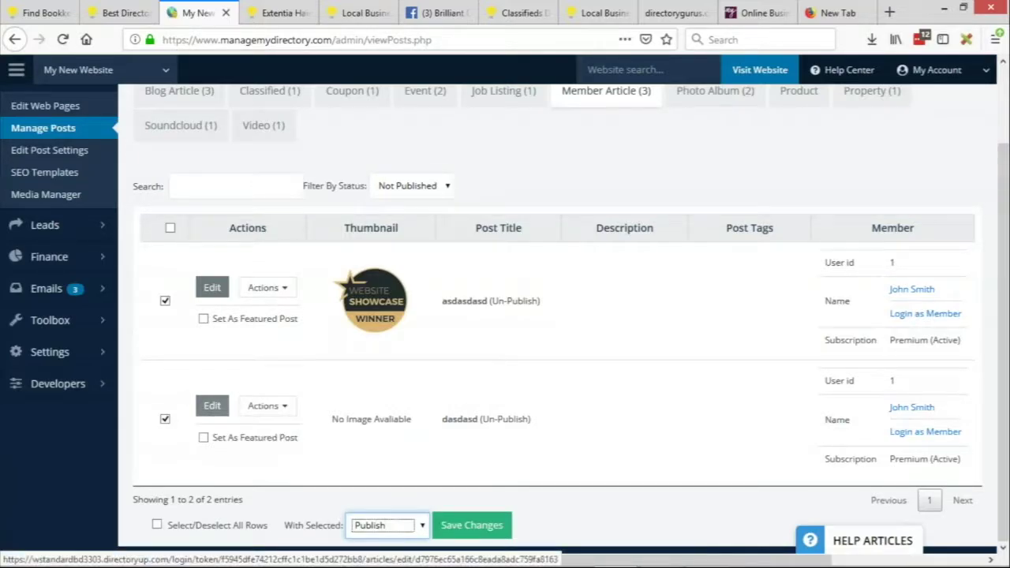
pyautogui.click(227, 421)
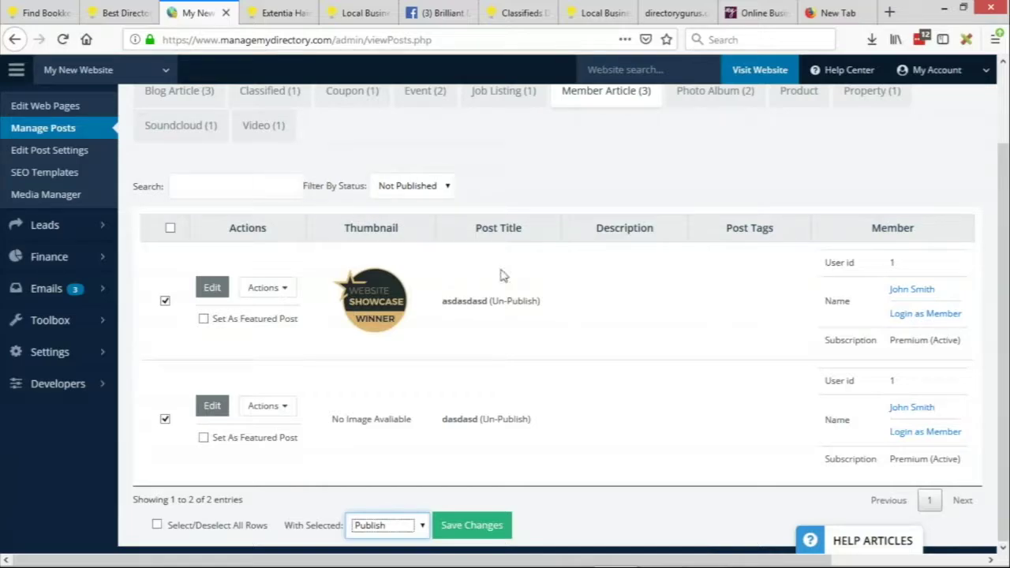
pyautogui.hotkey('alt', 'Tab')
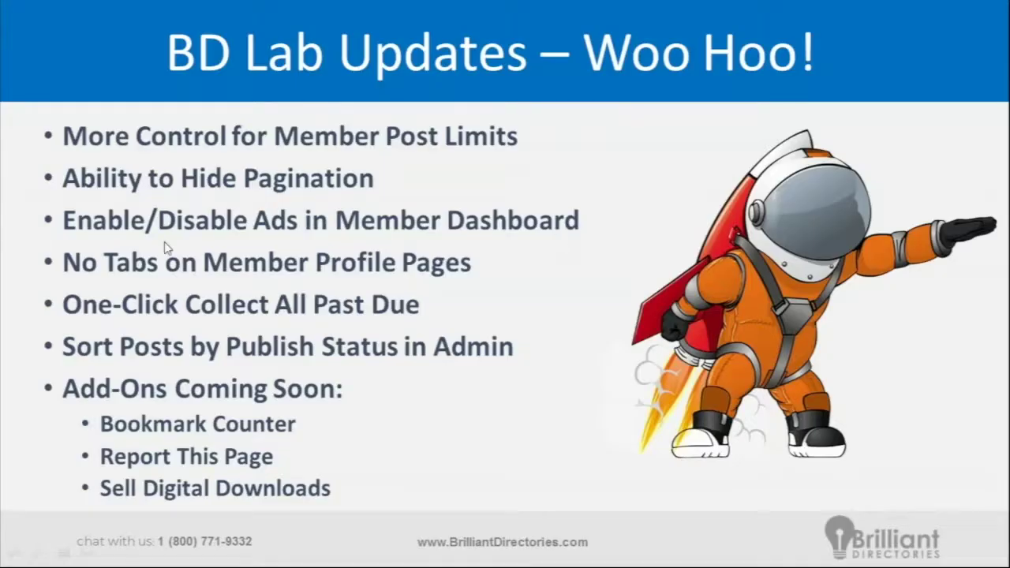
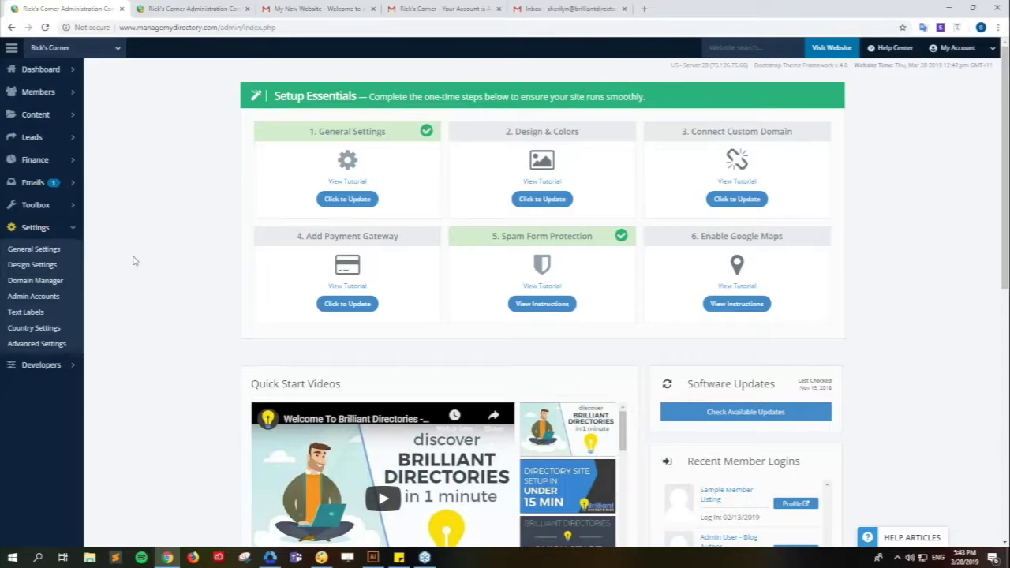
# Open General Settings, find the empty Default Email Signature editor, then go to the Gmail tab.
pyautogui.click(57, 251)
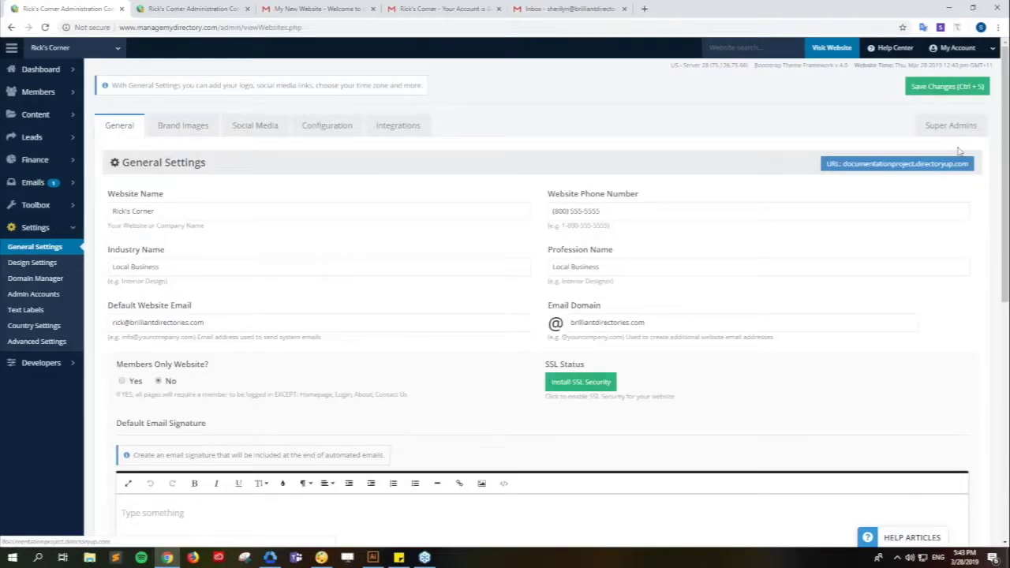
pyautogui.scroll(-2, 408, 153)
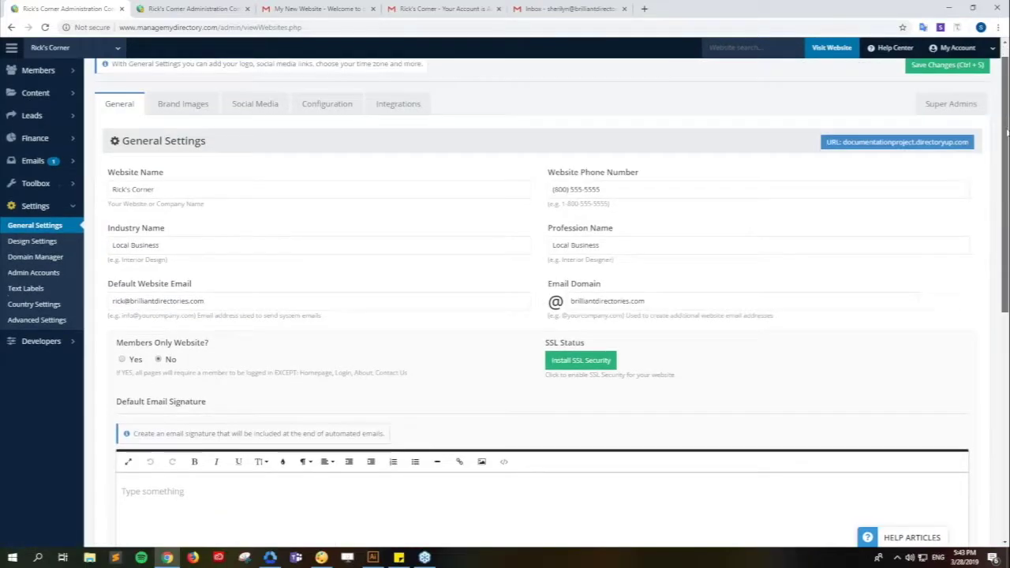
pyautogui.moveTo(118, 281); pyautogui.dragTo(209, 278)
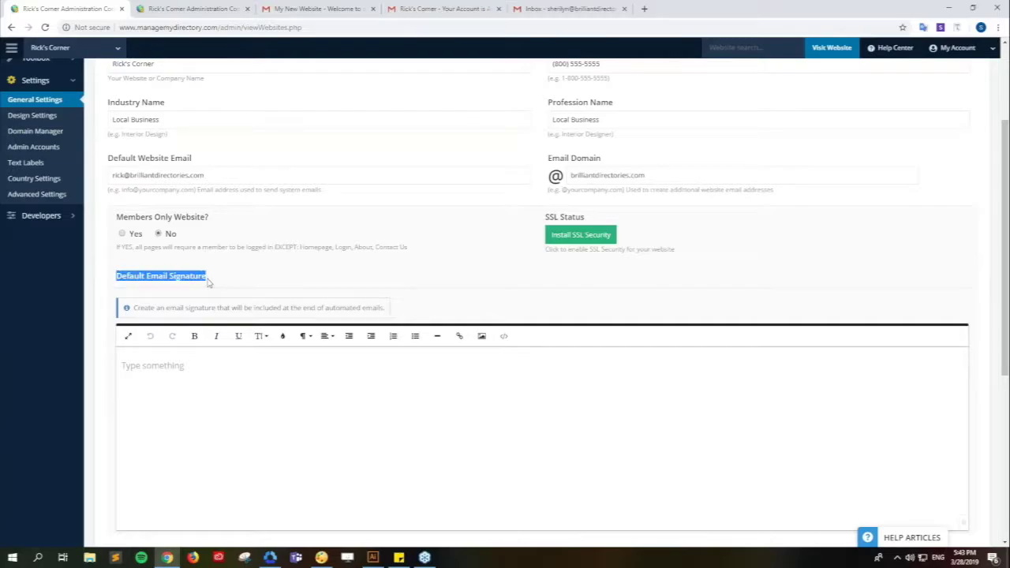
pyautogui.click(99, 395)
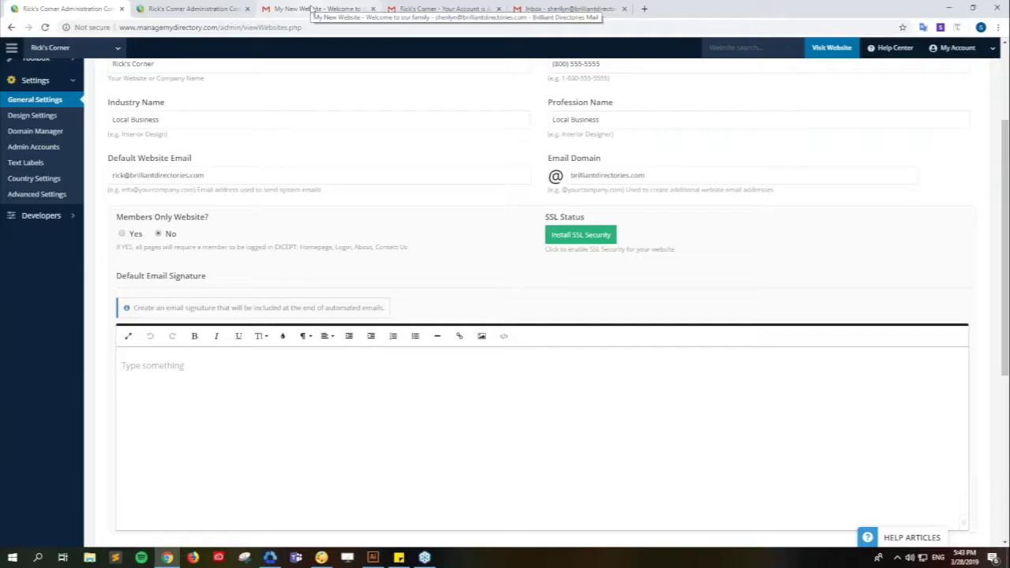
pyautogui.click(312, 9)
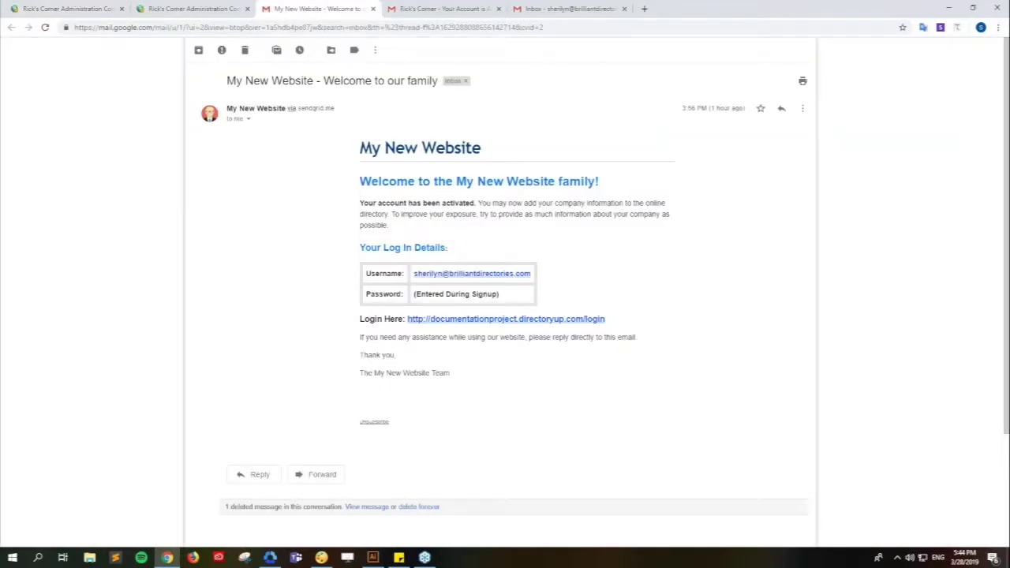
# Review the welcome email's sign-off in Gmail, then place the caret in the empty signature editor.
pyautogui.moveTo(360, 364)
pyautogui.mouseDown()
pyautogui.moveTo(418, 372)
pyautogui.moveTo(359, 354)
pyautogui.mouseUp()
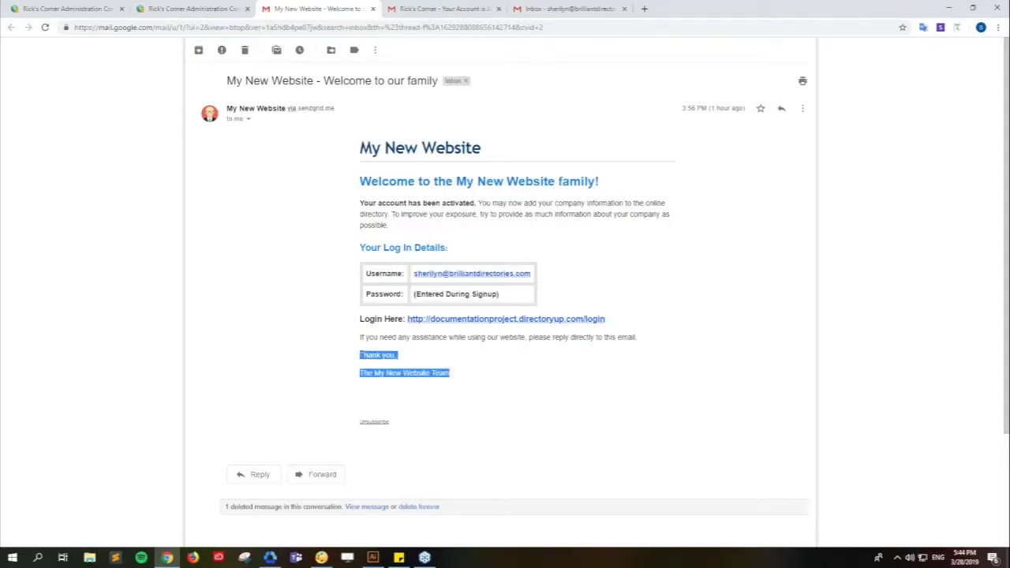
pyautogui.click(451, 411)
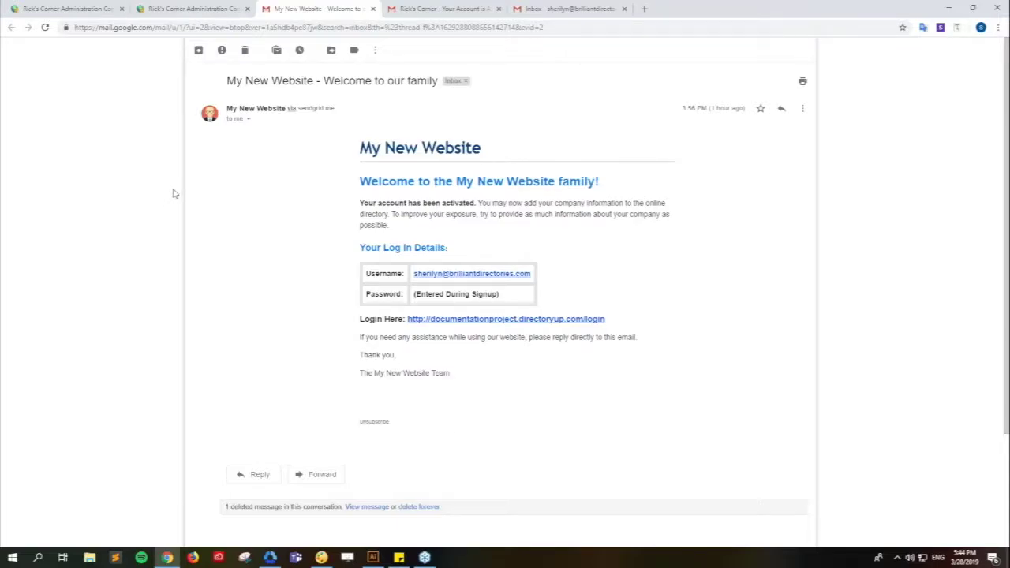
pyautogui.click(69, 9)
pyautogui.click(156, 383)
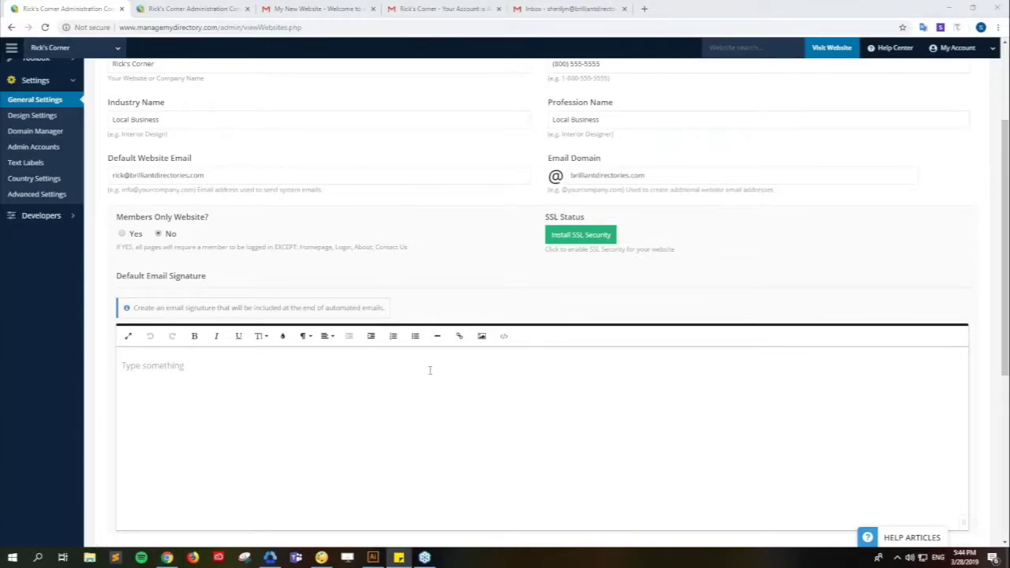
# Insert the small photo from the Manage Images library into the Default Email Signature.
pyautogui.click(467, 371)
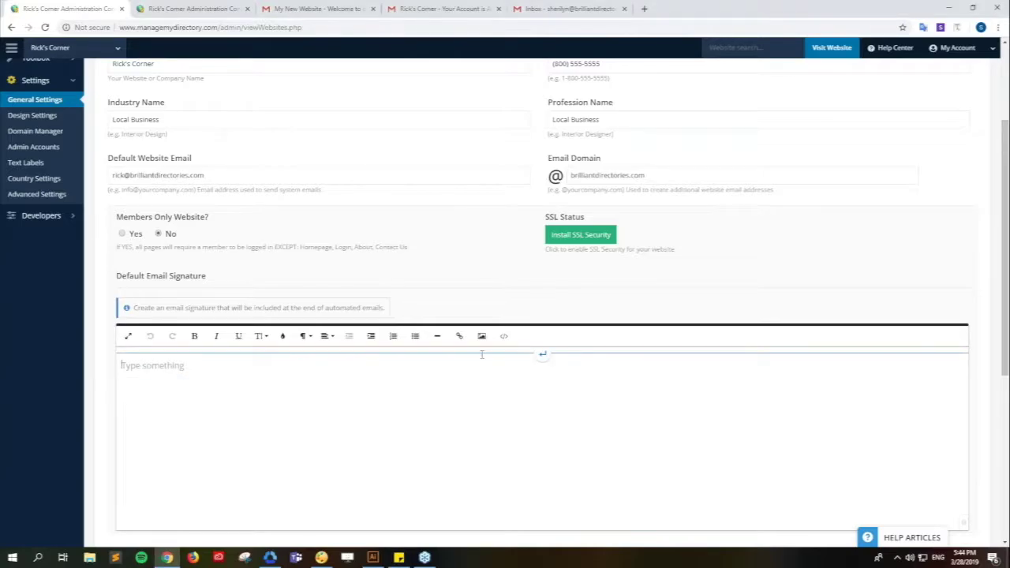
pyautogui.click(481, 336)
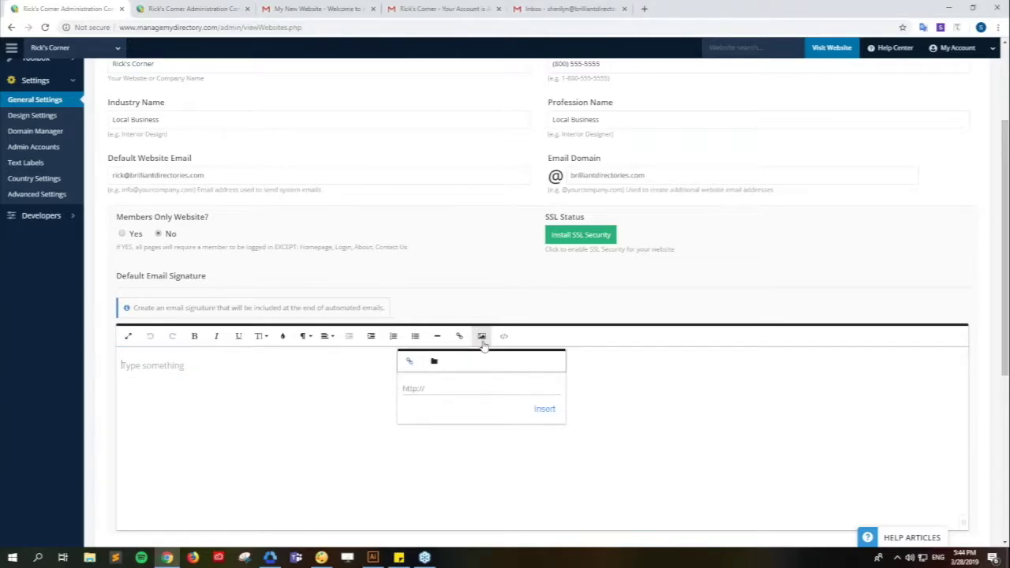
pyautogui.click(434, 360)
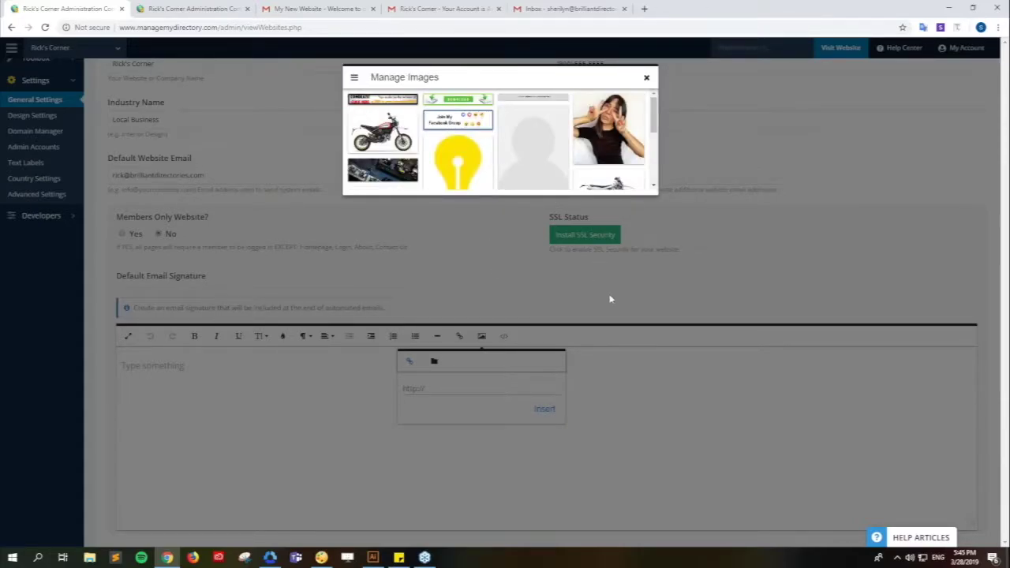
pyautogui.click(605, 150)
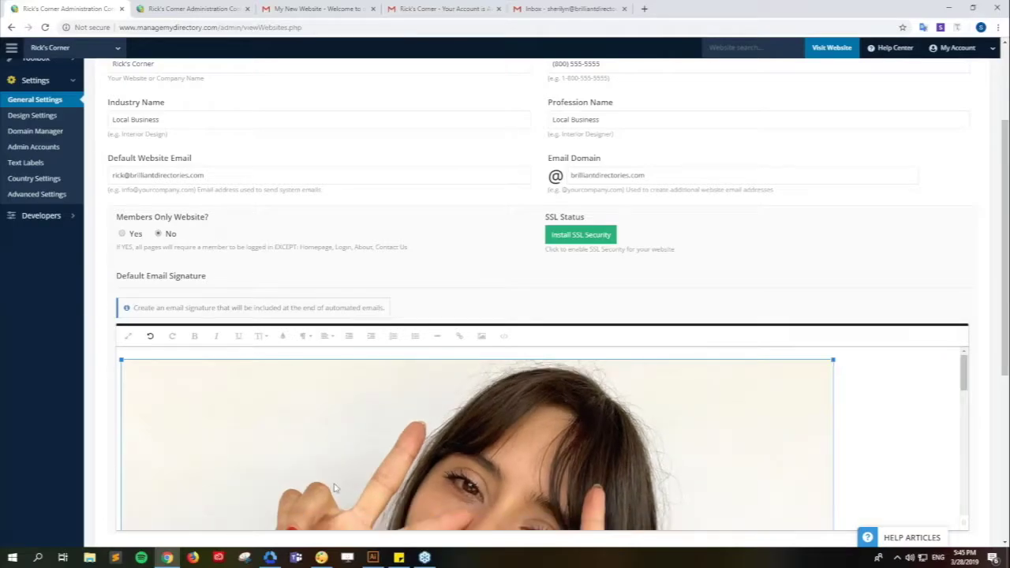
pyautogui.scroll(-3, 474, 499)
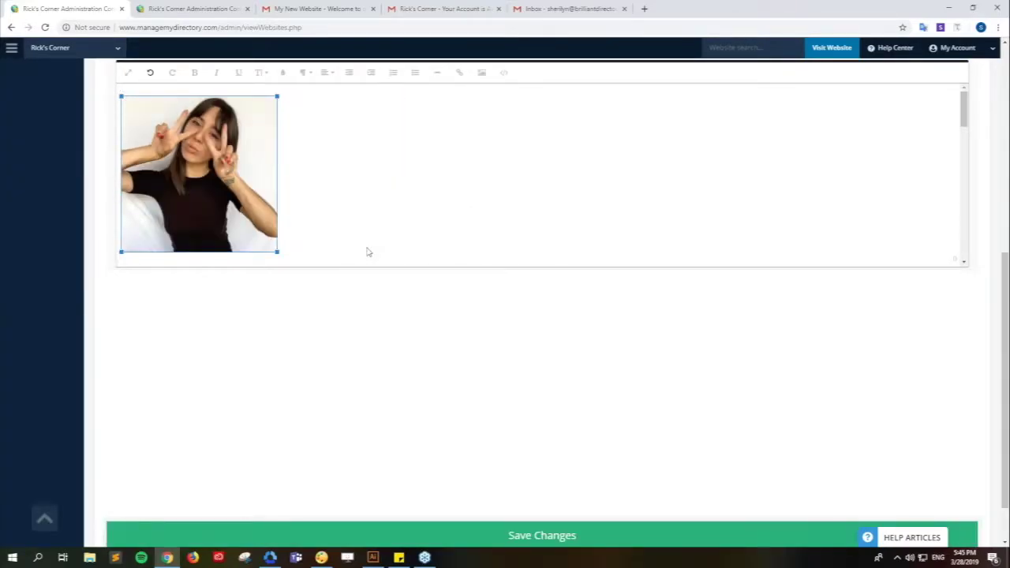
pyautogui.click(195, 173)
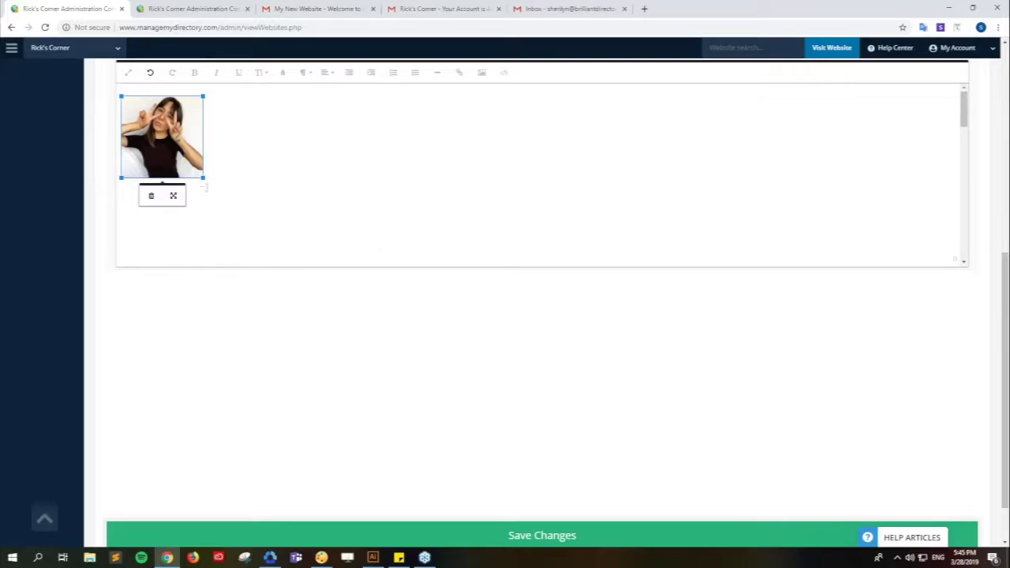
pyautogui.click(340, 224)
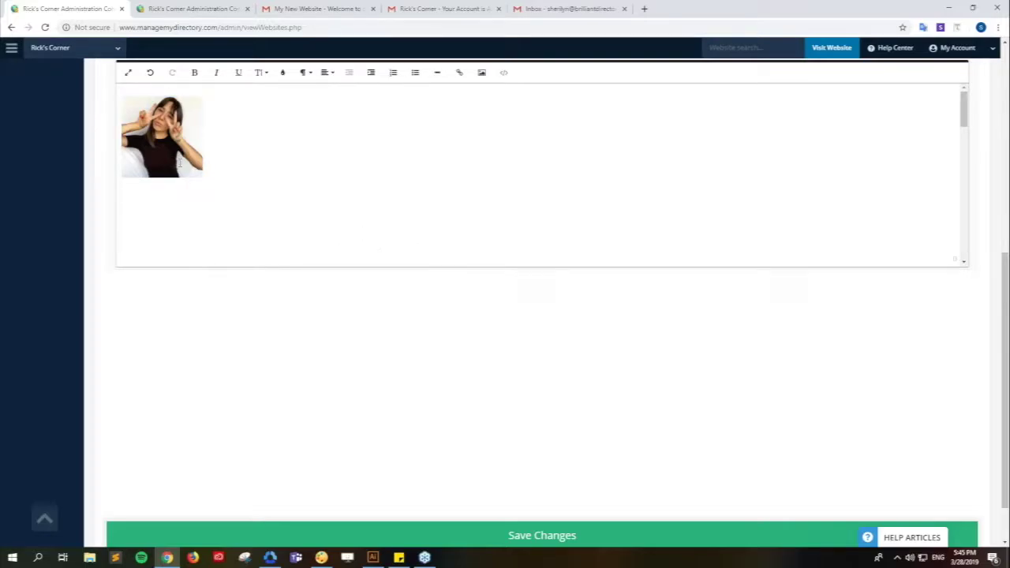
pyautogui.click(228, 185)
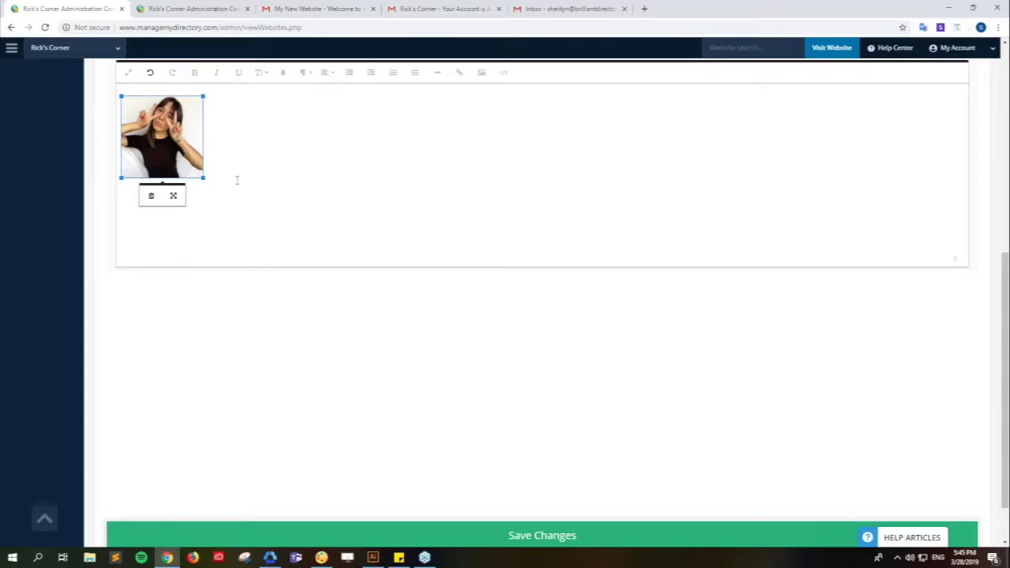
pyautogui.click(237, 180)
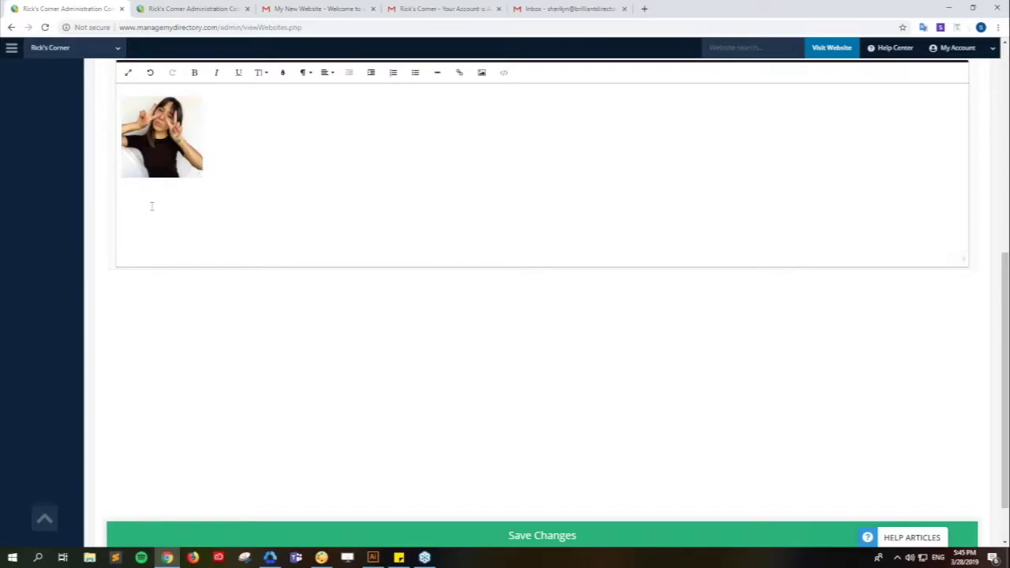
# Paste the signer's name and the 'Website Manager' title beneath the signature photo.
pyautogui.hotkey('alt', 'Tab')
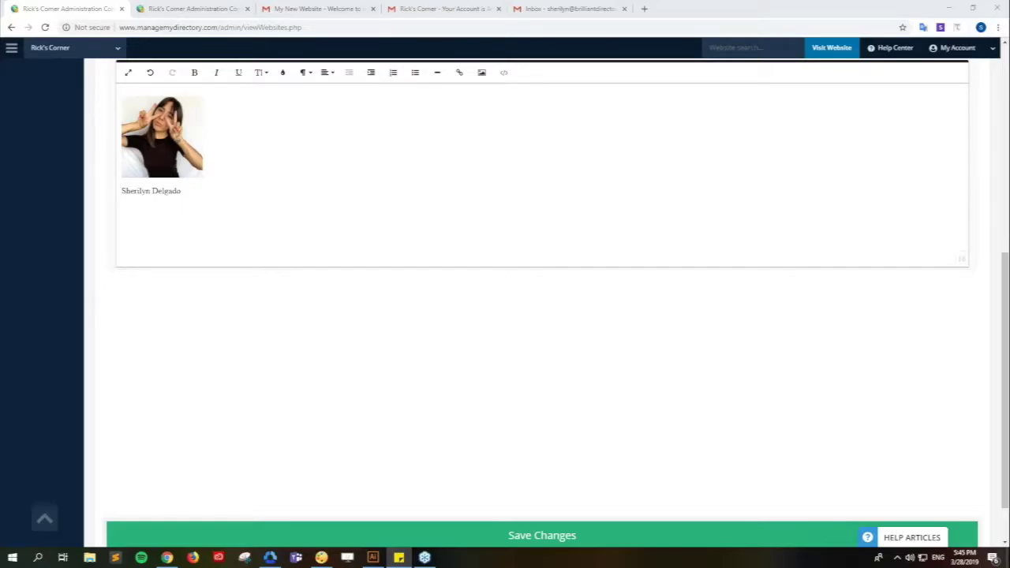
pyautogui.hotkey('alt', 'Tab')
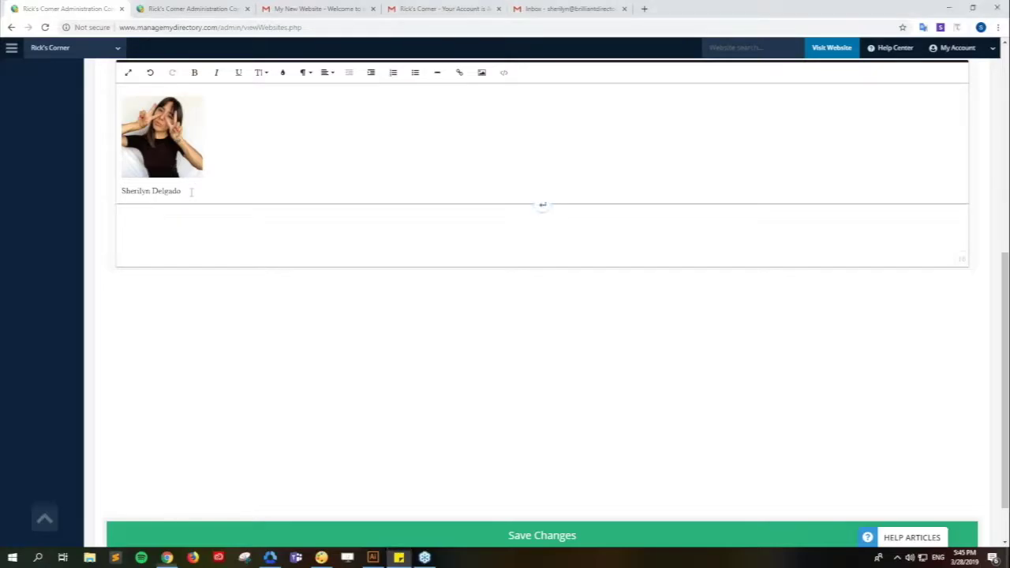
pyautogui.write('Website Manager')
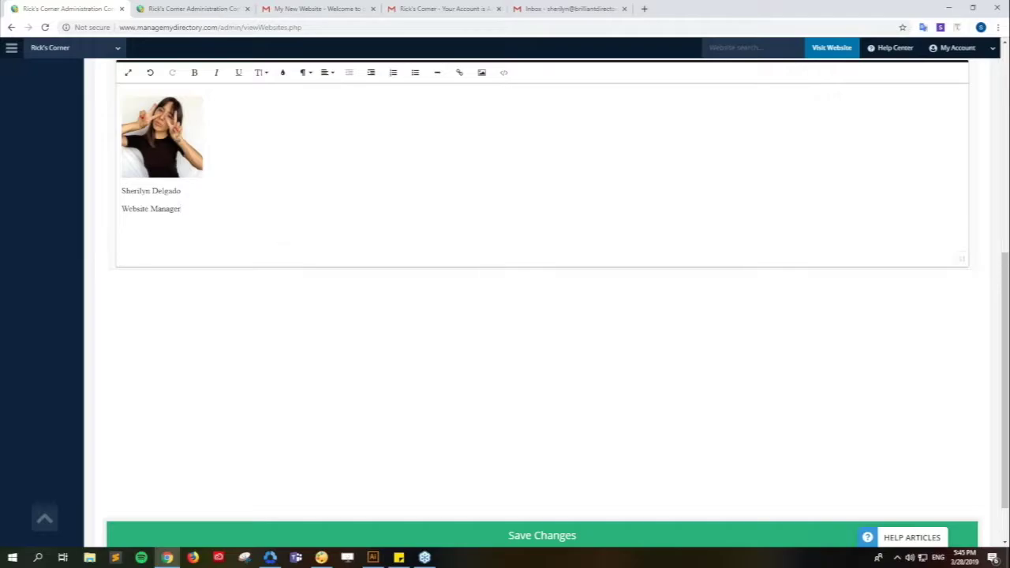
pyautogui.hotkey('alt', 'Tab')
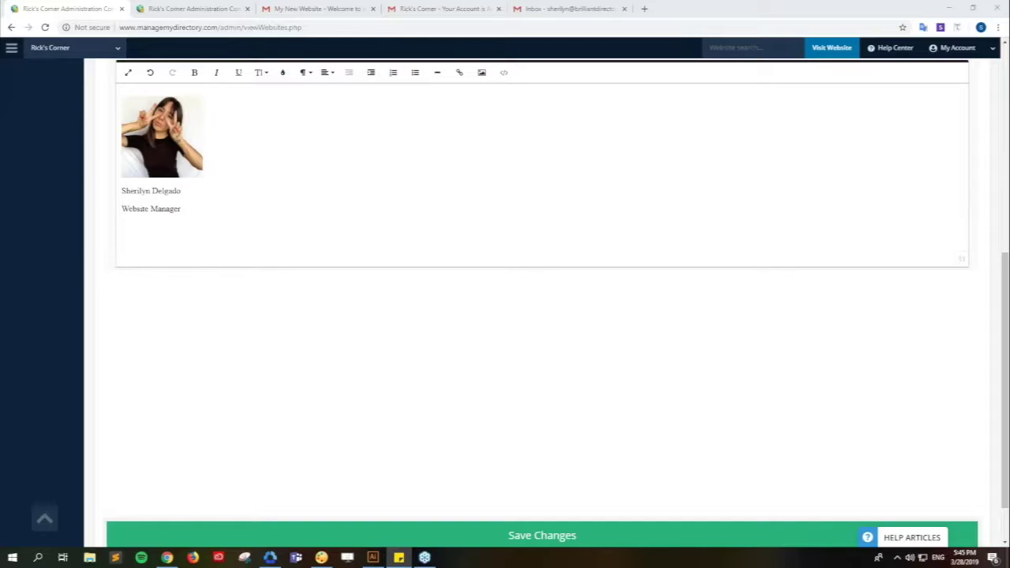
pyautogui.click(194, 208)
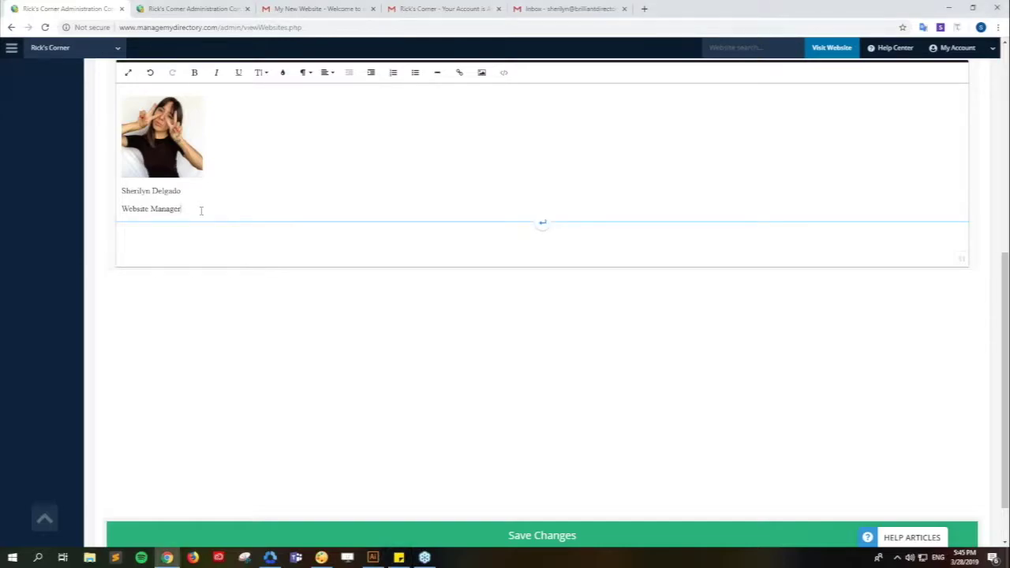
pyautogui.hotkey('ctrl', 'v')
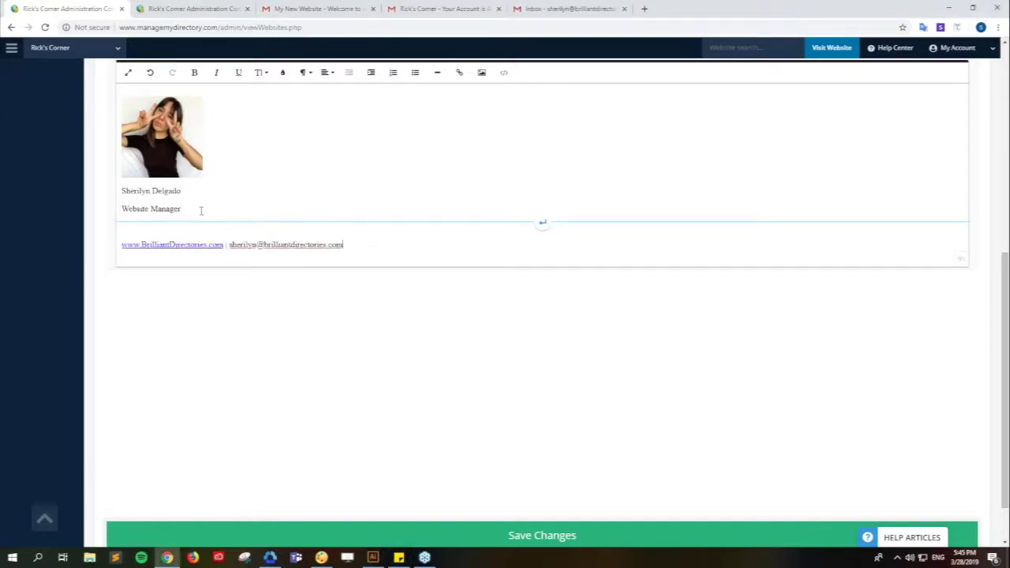
pyautogui.click(186, 228)
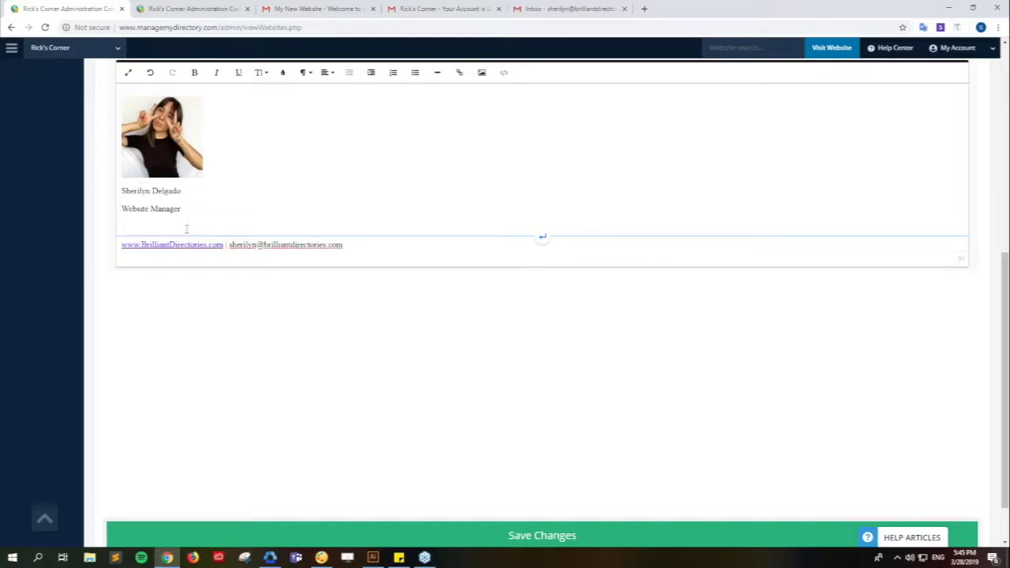
pyautogui.press('BackSpace')
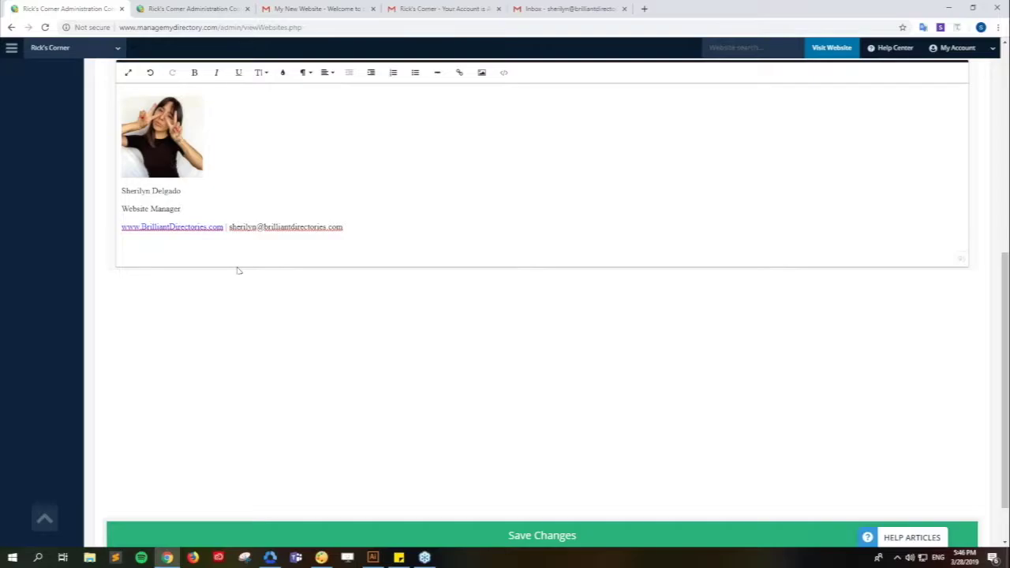
pyautogui.click(186, 191)
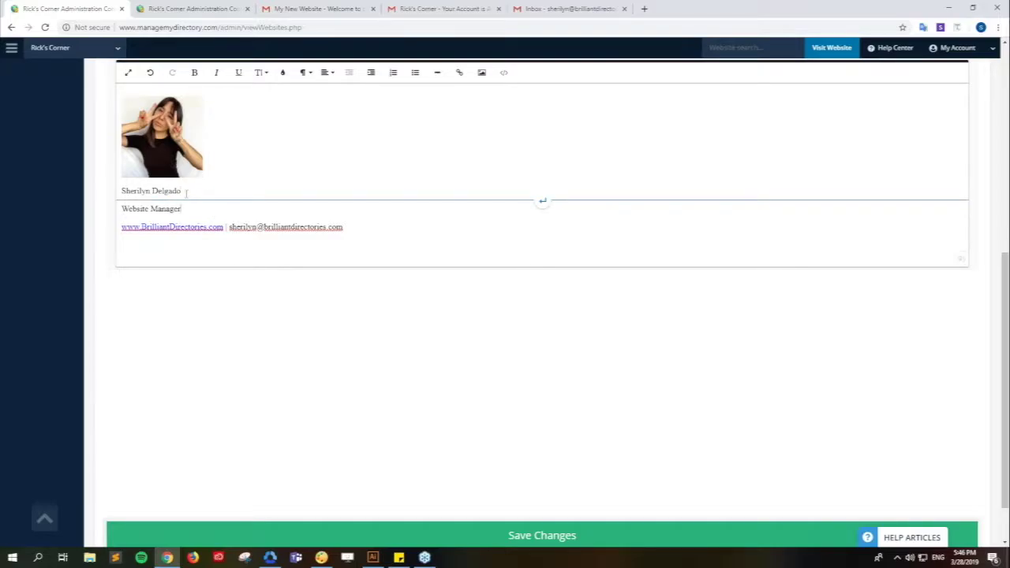
pyautogui.moveTo(186, 191); pyautogui.dragTo(121, 191)
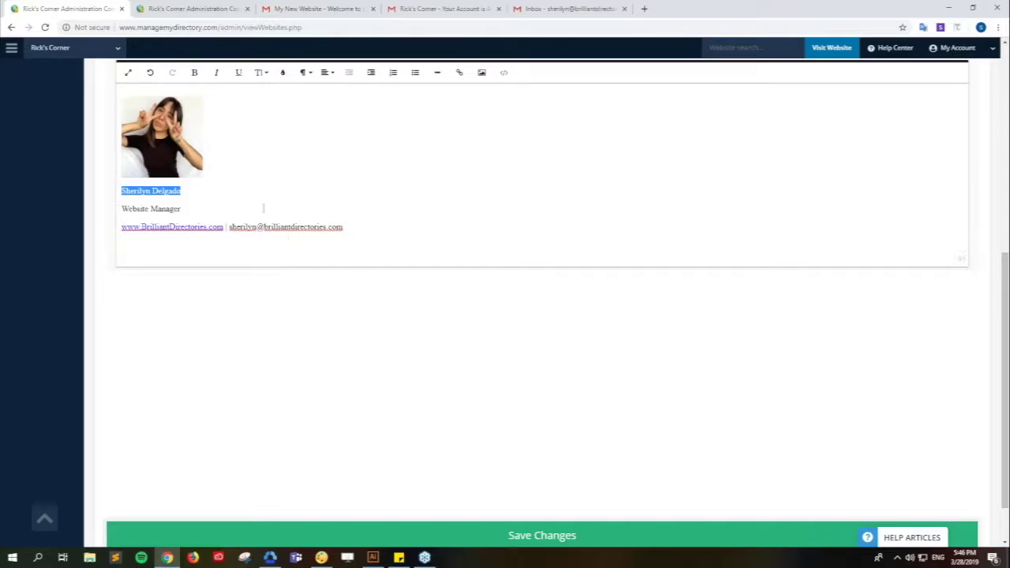
# Set the signer's name to font size 18 and the Website Manager title to size 12.
pyautogui.click(380, 233)
pyautogui.moveTo(182, 191); pyautogui.dragTo(121, 191)
pyautogui.click(264, 73)
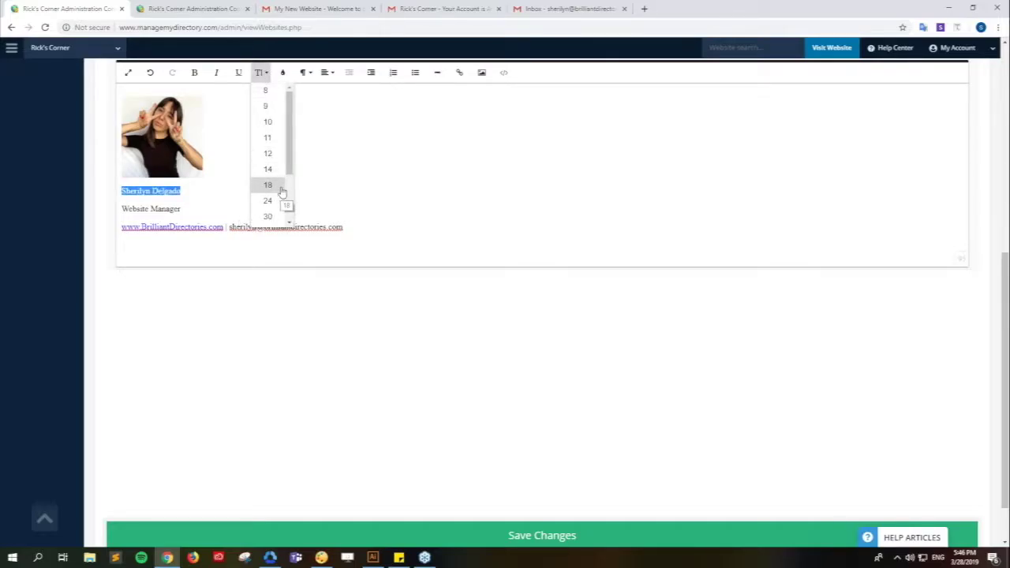
pyautogui.click(277, 186)
pyautogui.moveTo(185, 211); pyautogui.dragTo(120, 213)
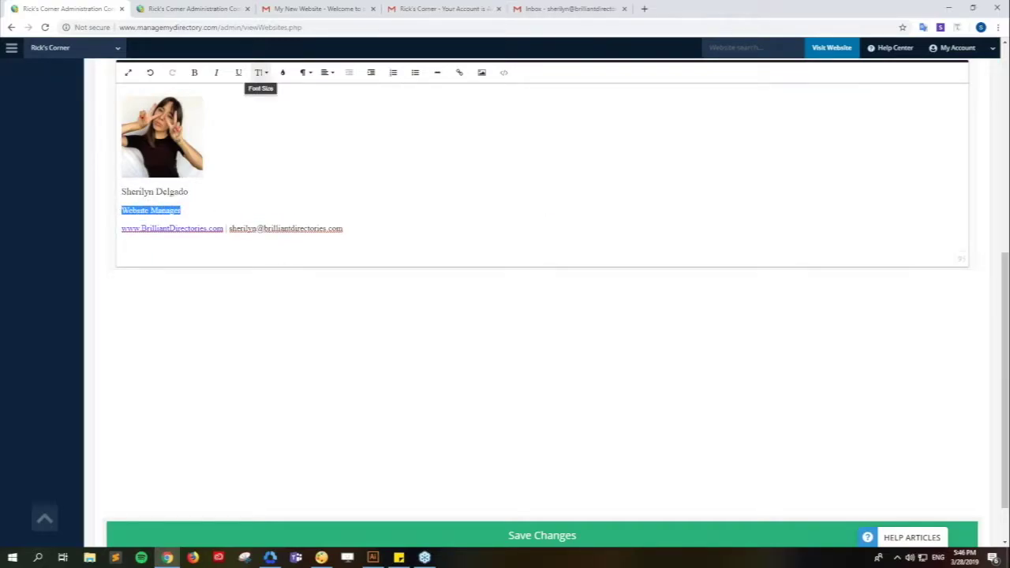
pyautogui.click(260, 73)
pyautogui.click(269, 154)
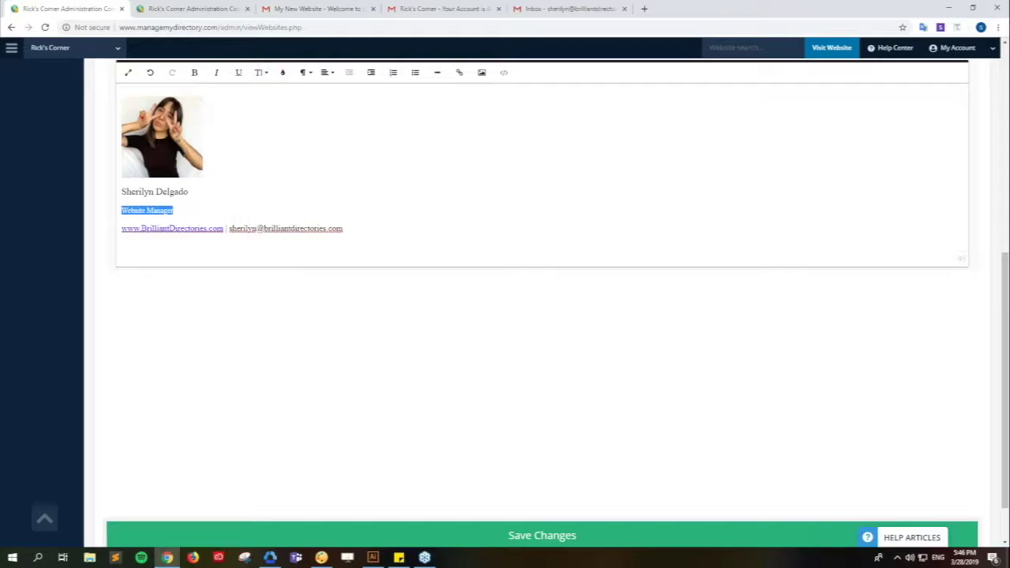
pyautogui.click(225, 214)
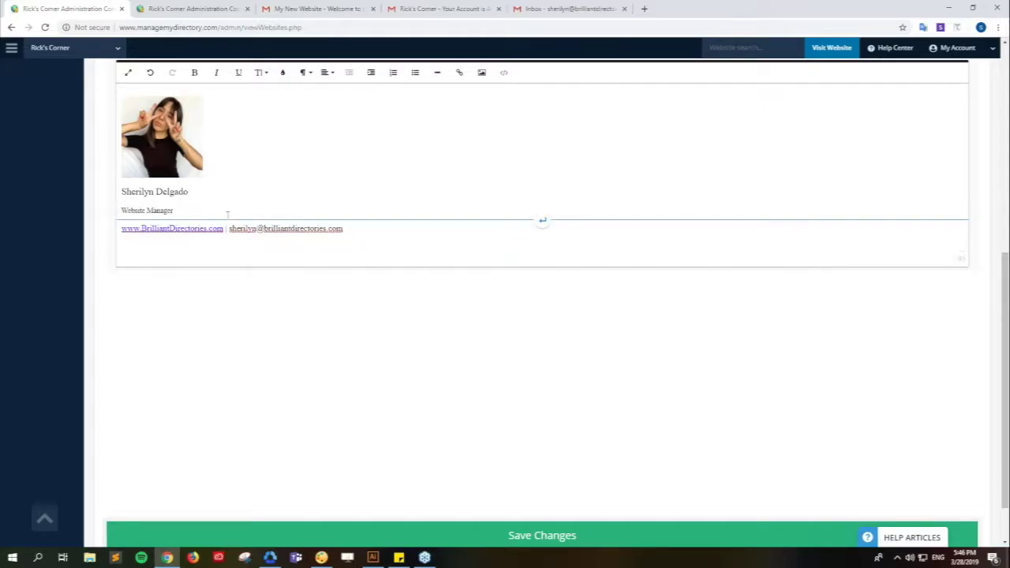
# Color the signer's name red from the text color palette.
pyautogui.moveTo(191, 192); pyautogui.dragTo(121, 194)
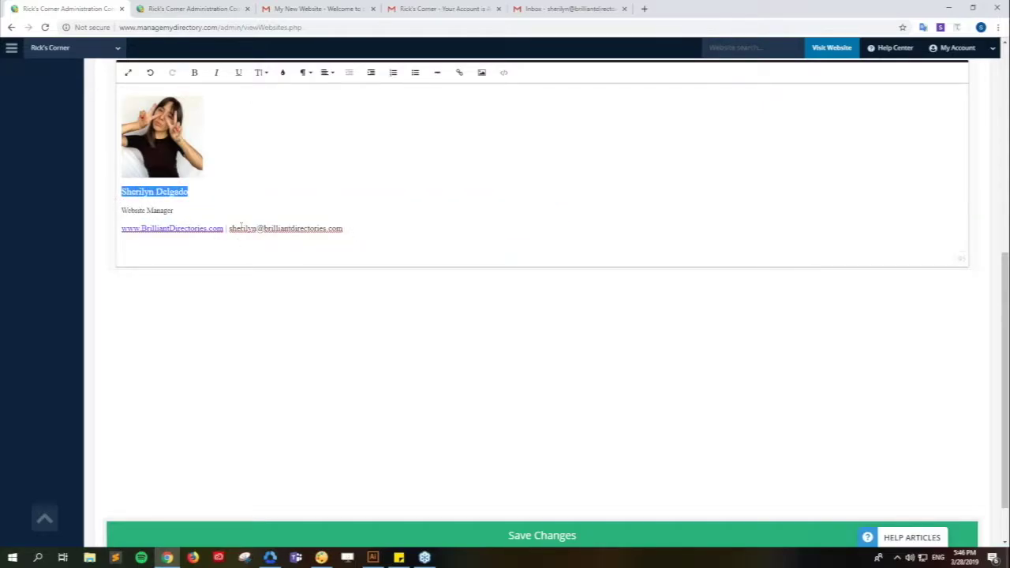
pyautogui.click(285, 75)
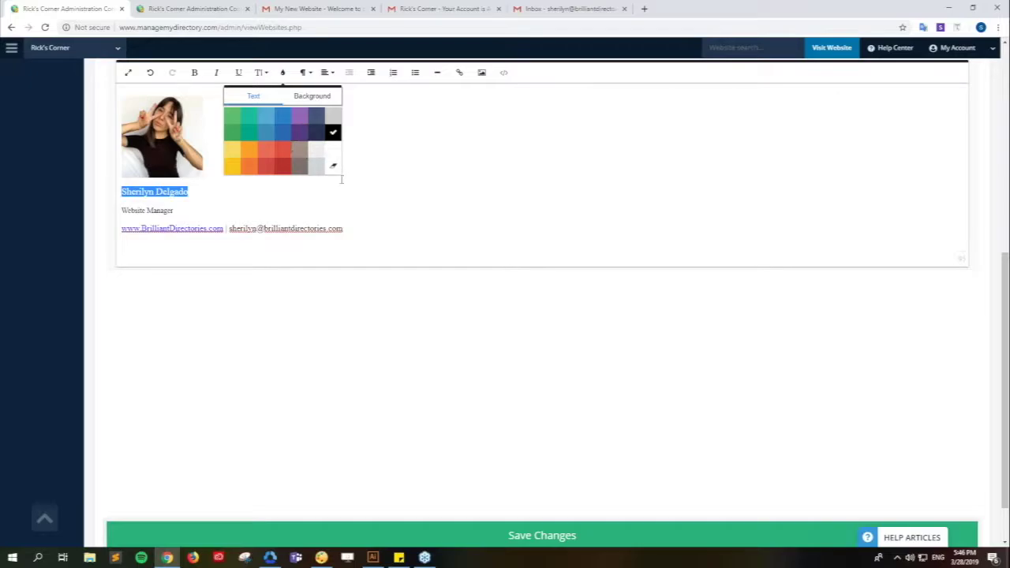
pyautogui.click(282, 153)
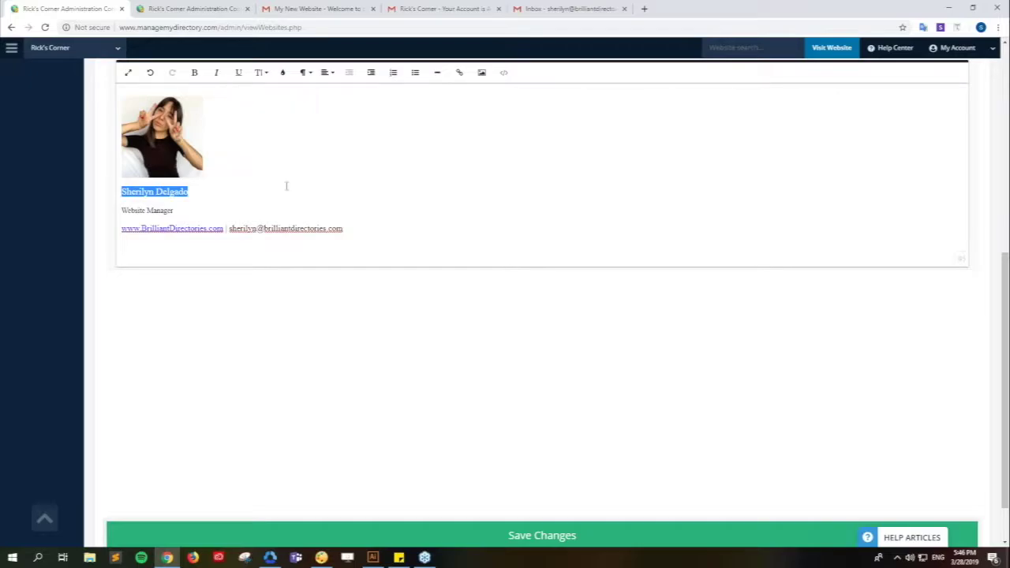
pyautogui.click(286, 187)
pyautogui.scroll(4, 197, 473)
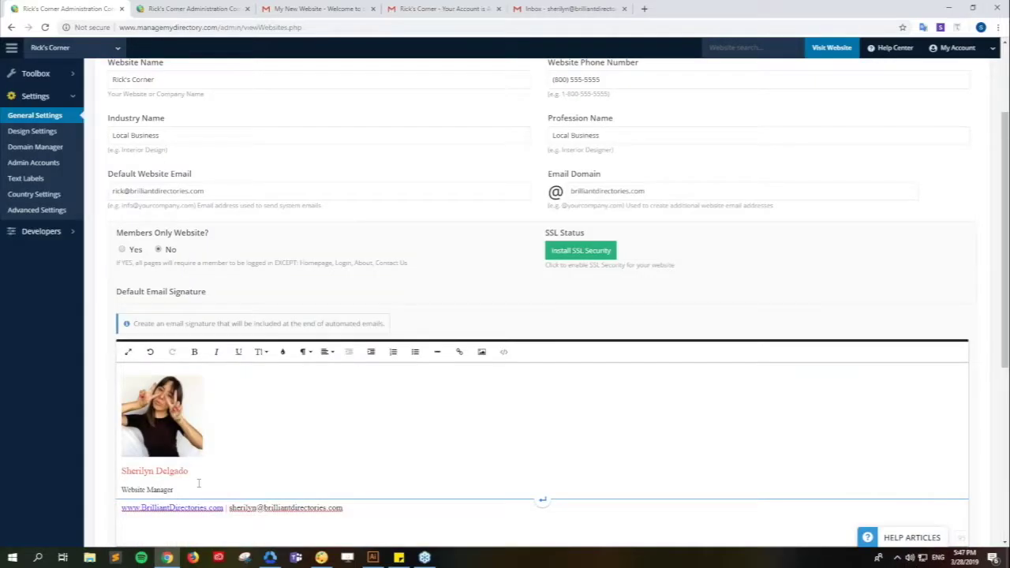
# Start a new empty line after the website and e-mail line.
pyautogui.moveTo(197, 470); pyautogui.dragTo(121, 471)
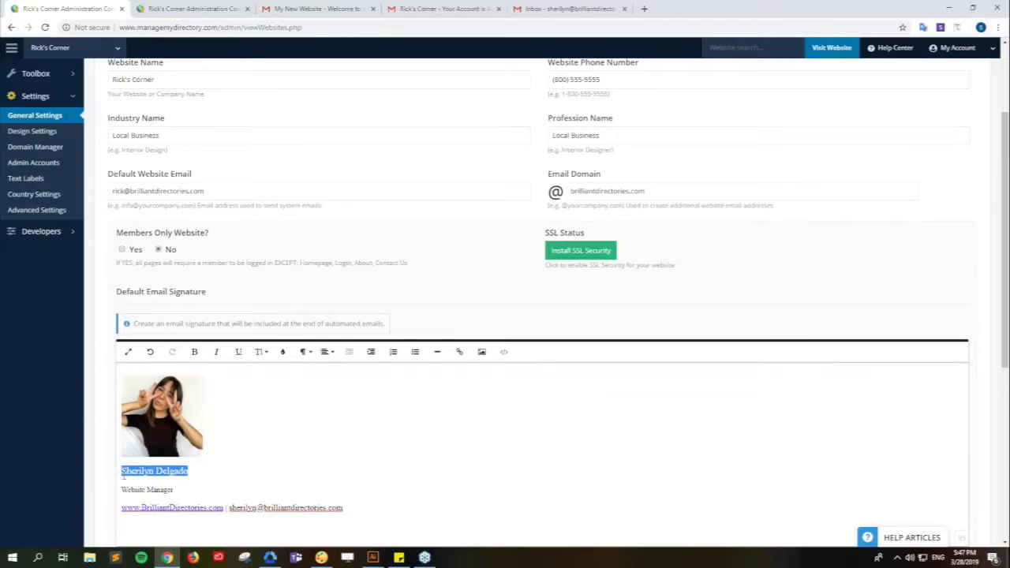
pyautogui.moveTo(175, 489); pyautogui.dragTo(117, 476)
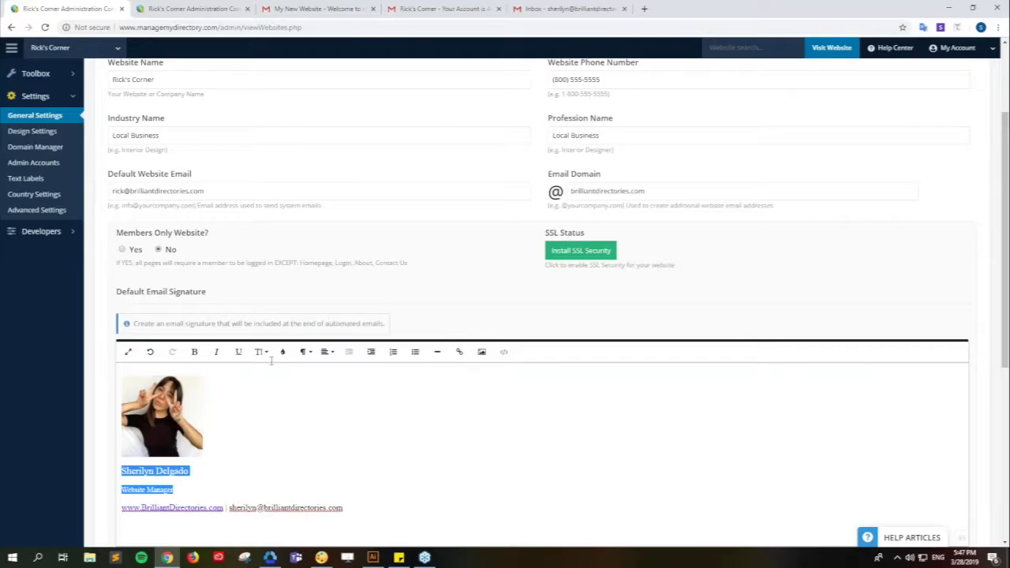
pyautogui.click(237, 469)
pyautogui.click(384, 506)
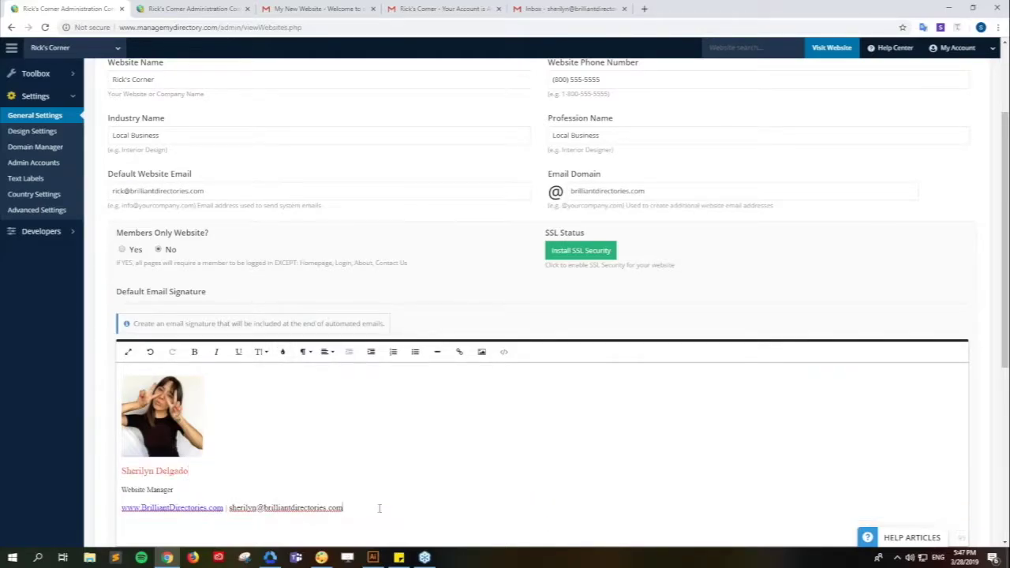
pyautogui.press('Return')
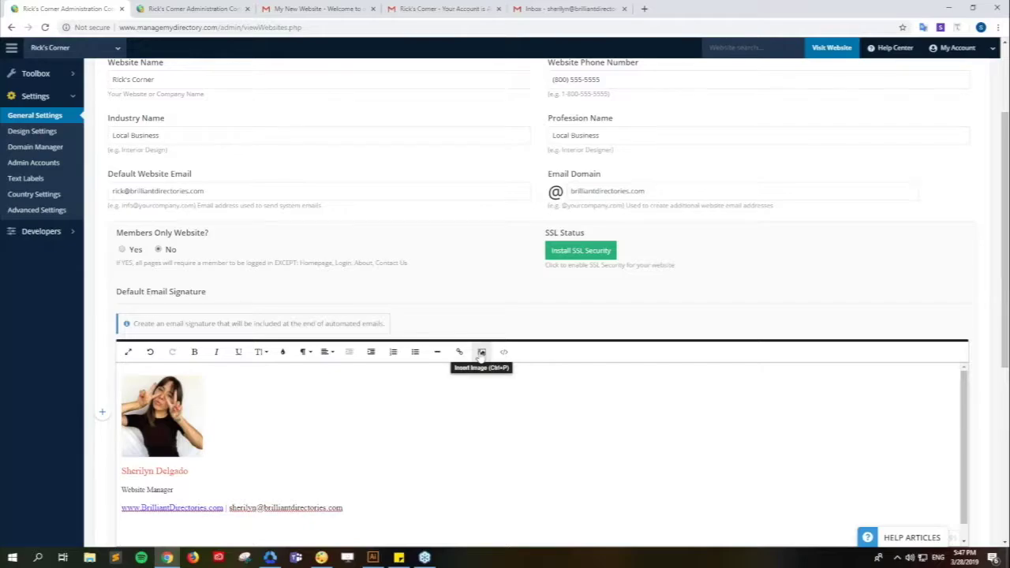
# Insert the Join My Facebook Group image from the library, with an empty line above it.
pyautogui.click(481, 352)
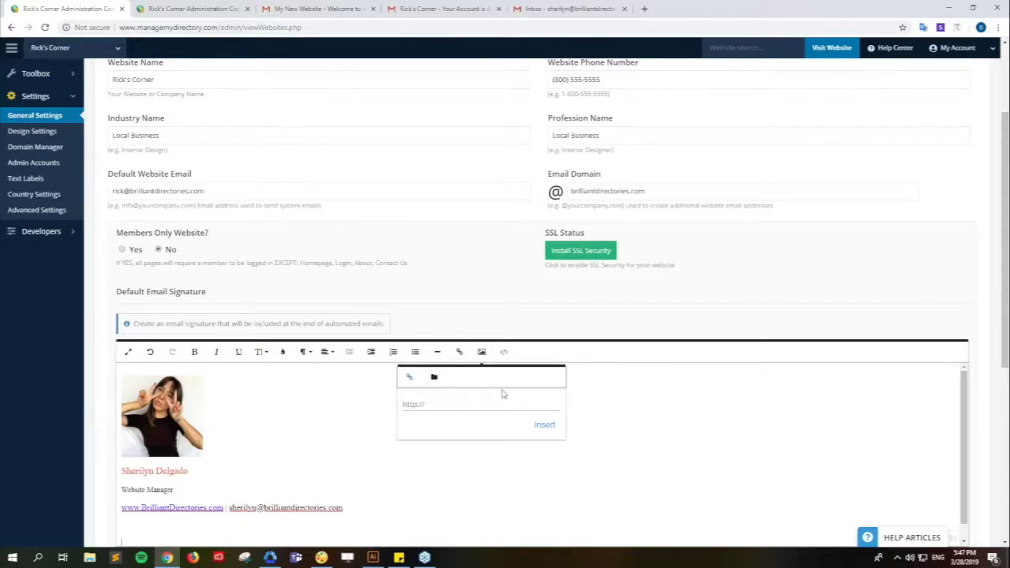
pyautogui.click(435, 378)
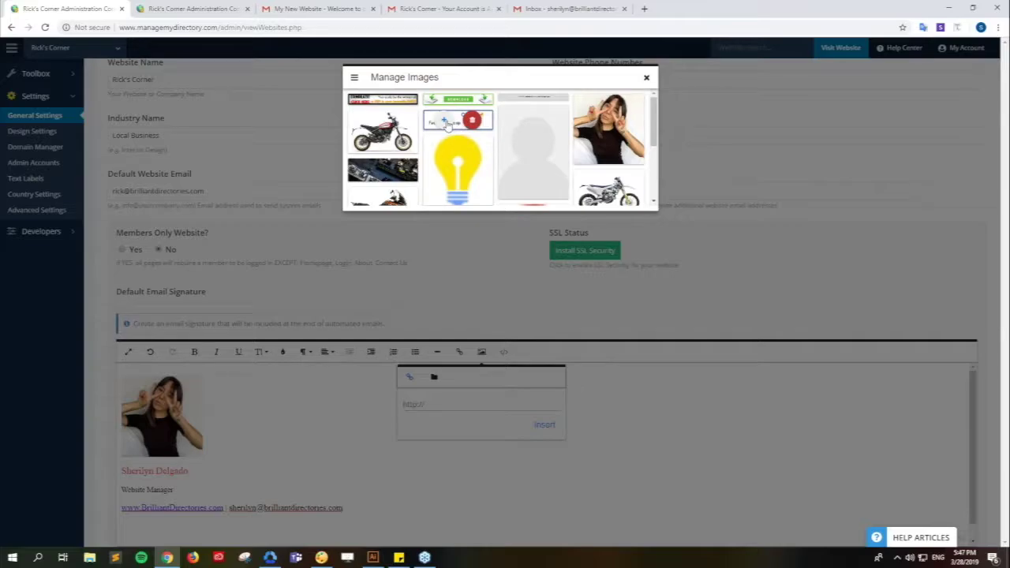
pyautogui.click(447, 126)
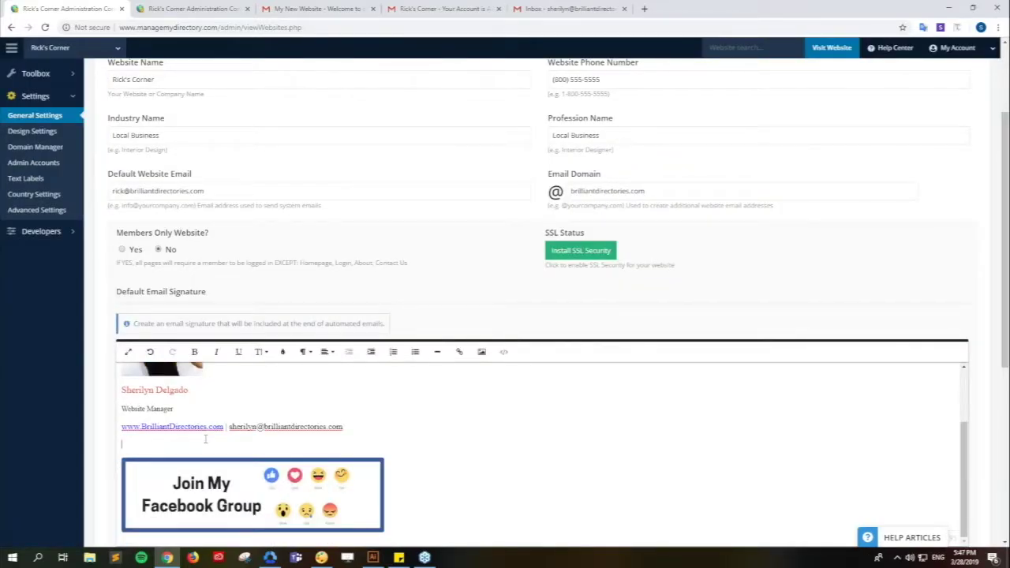
pyautogui.click(206, 438)
pyautogui.press('Return')
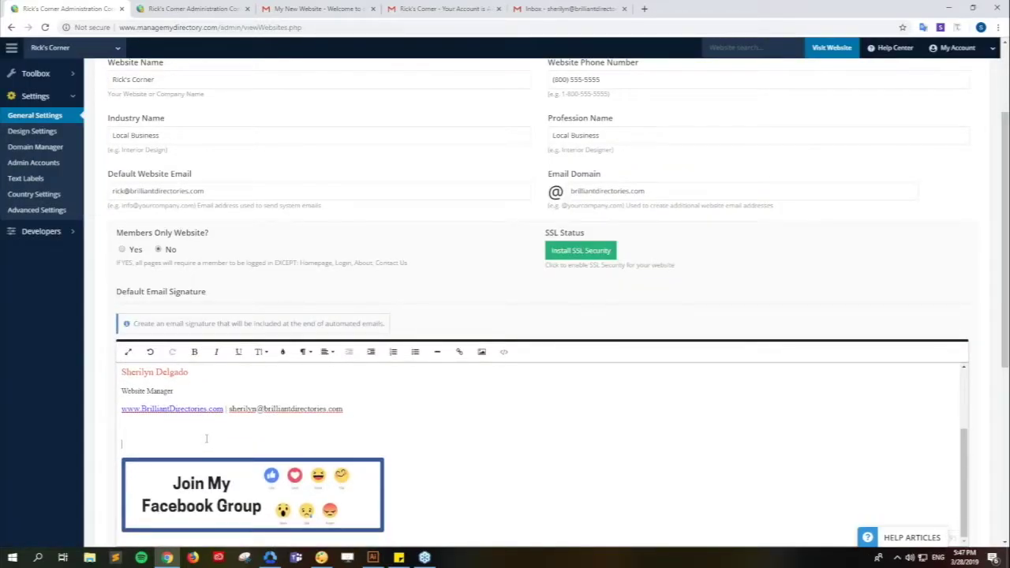
pyautogui.scroll(-1, 206, 439)
pyautogui.scroll(1, 206, 439)
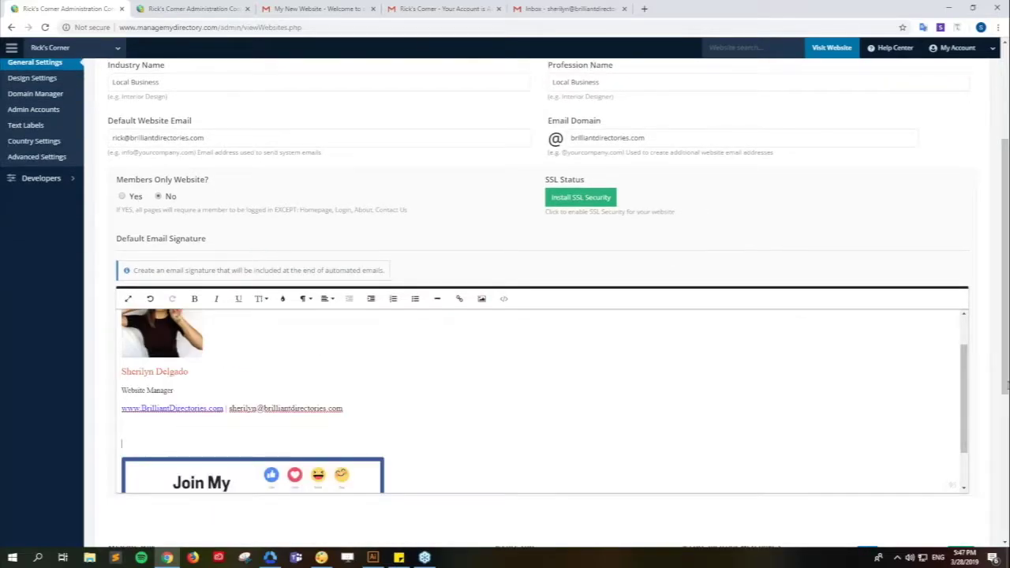
pyautogui.scroll(1, 1005, 384)
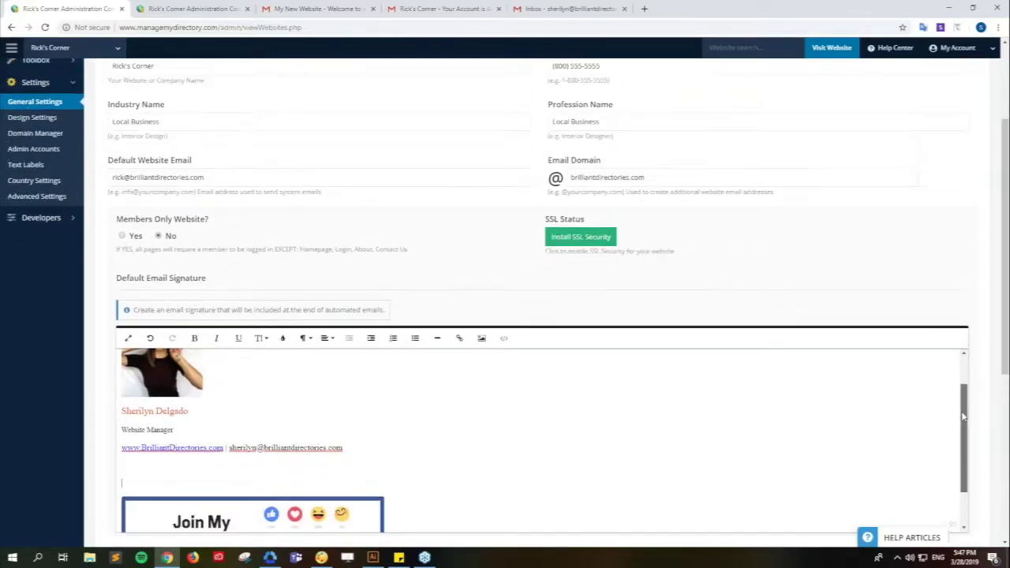
pyautogui.scroll(-1, 716, 498)
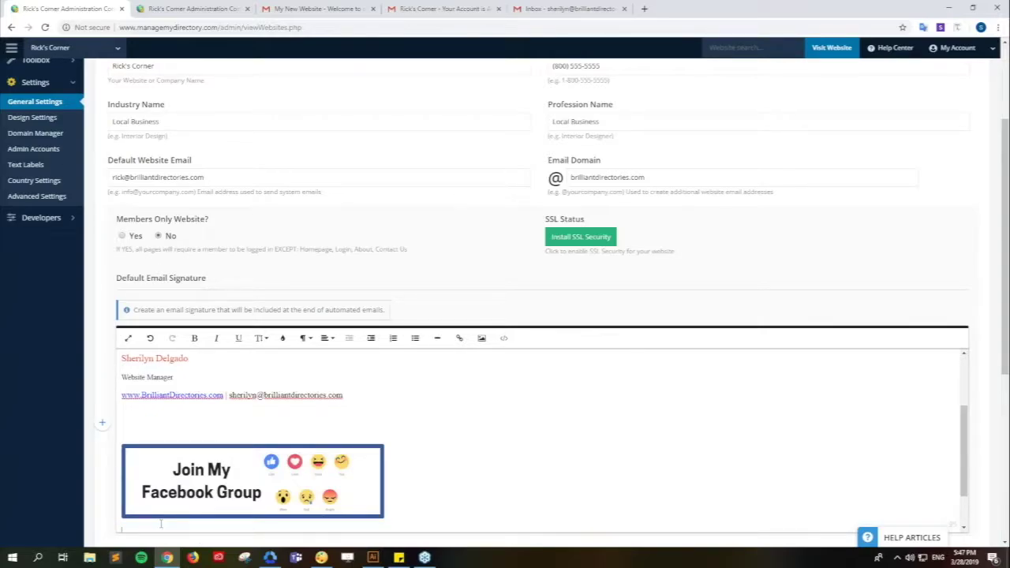
pyautogui.scroll(-2, 962, 443)
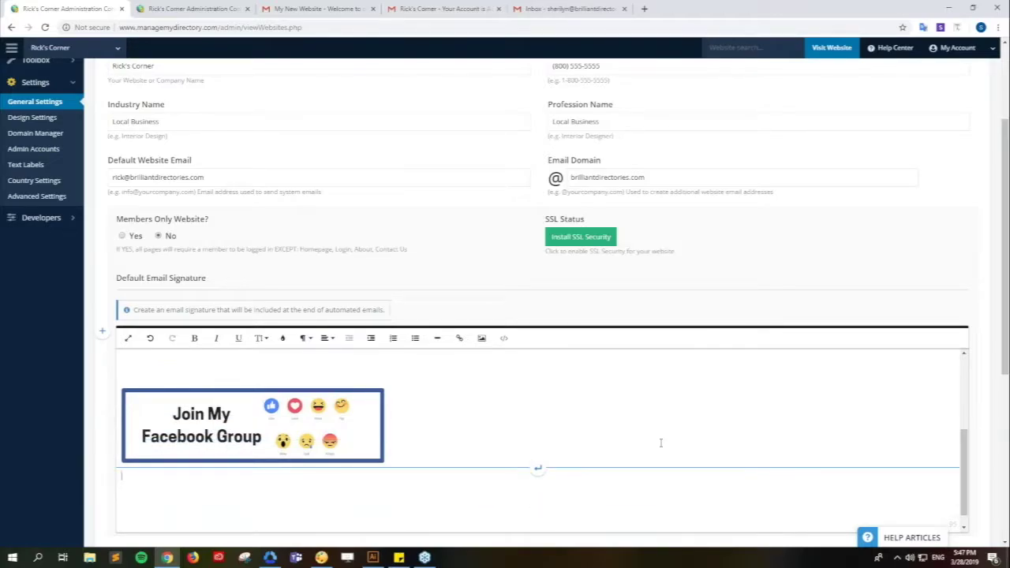
# Insert a '>> Click Here to Join Now!' link to the Facebook group, opening in a new tab.
pyautogui.click(460, 338)
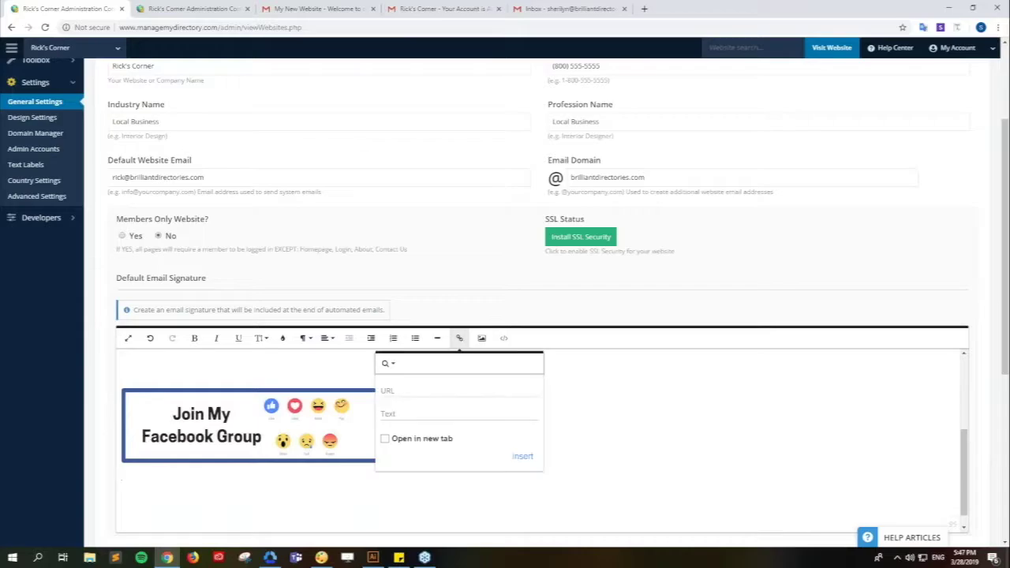
pyautogui.write('www.facebook.com/groups/BrilliantDirectories')
pyautogui.click(476, 414)
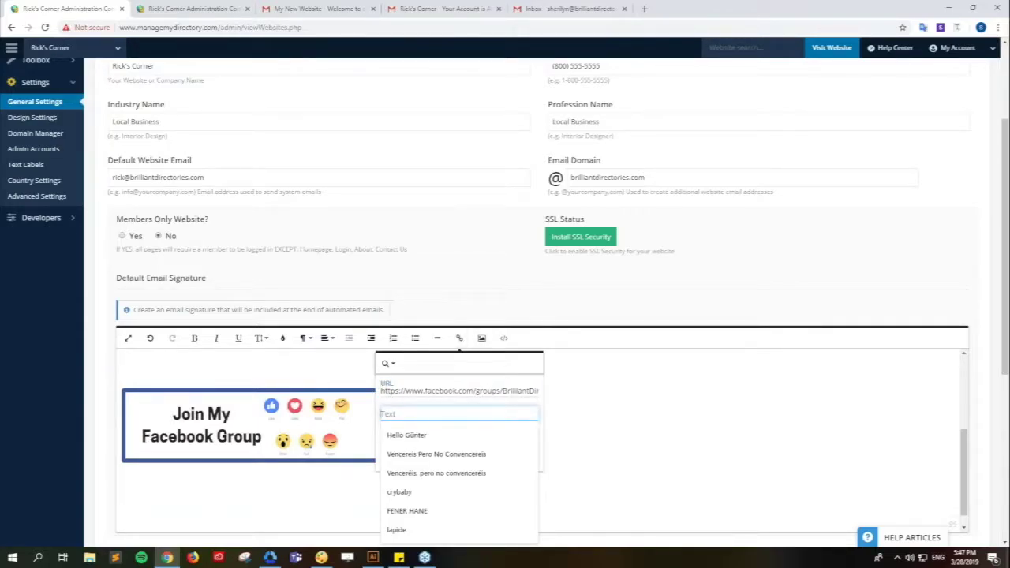
pyautogui.click(461, 415)
pyautogui.write('>> Click Here to Join Now!')
pyautogui.click(430, 440)
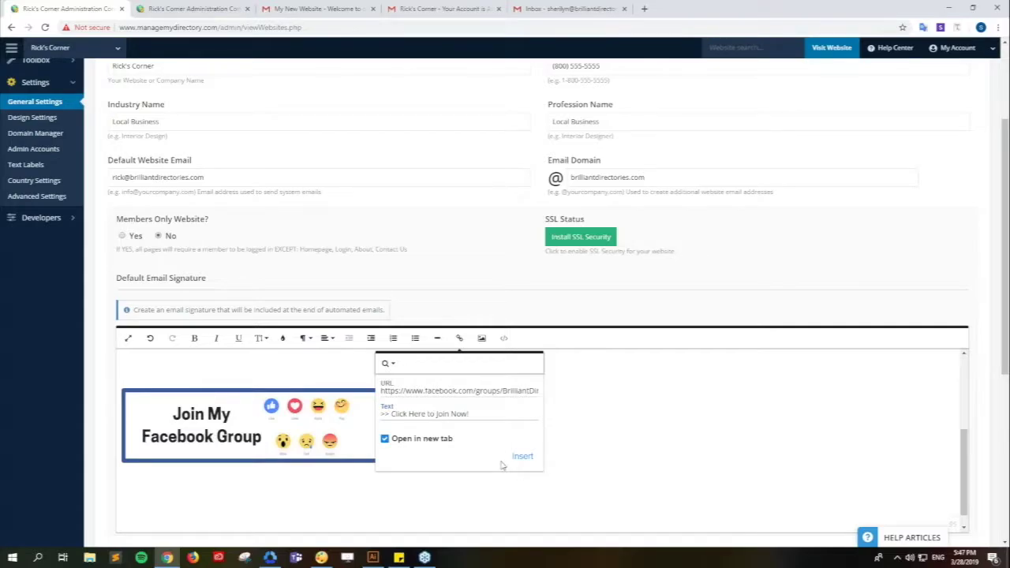
pyautogui.click(522, 457)
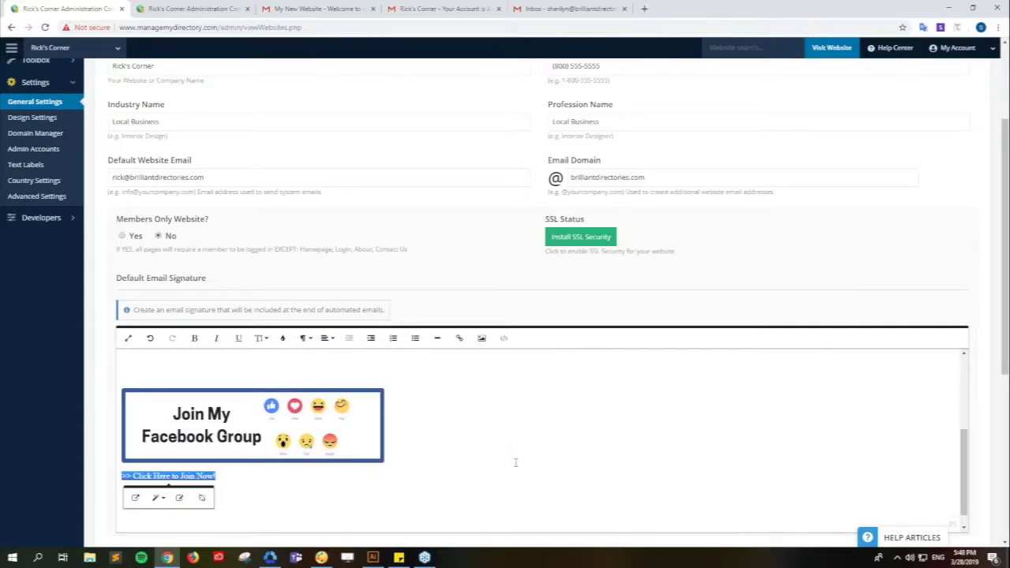
# Set the Click Here to Join Now! link text to font size 18.
pyautogui.moveTo(536, 487); pyautogui.dragTo(120, 476)
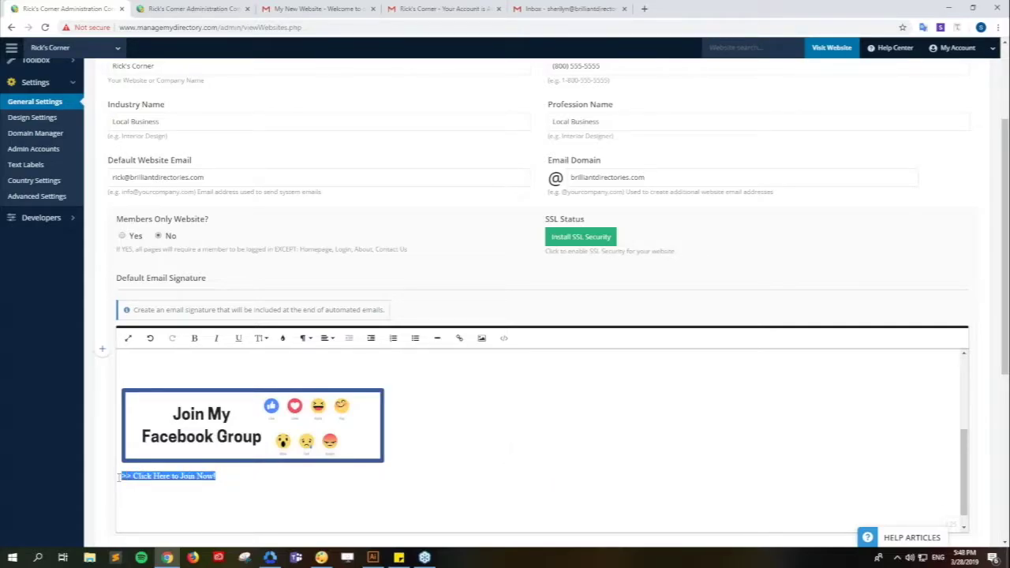
pyautogui.click(263, 337)
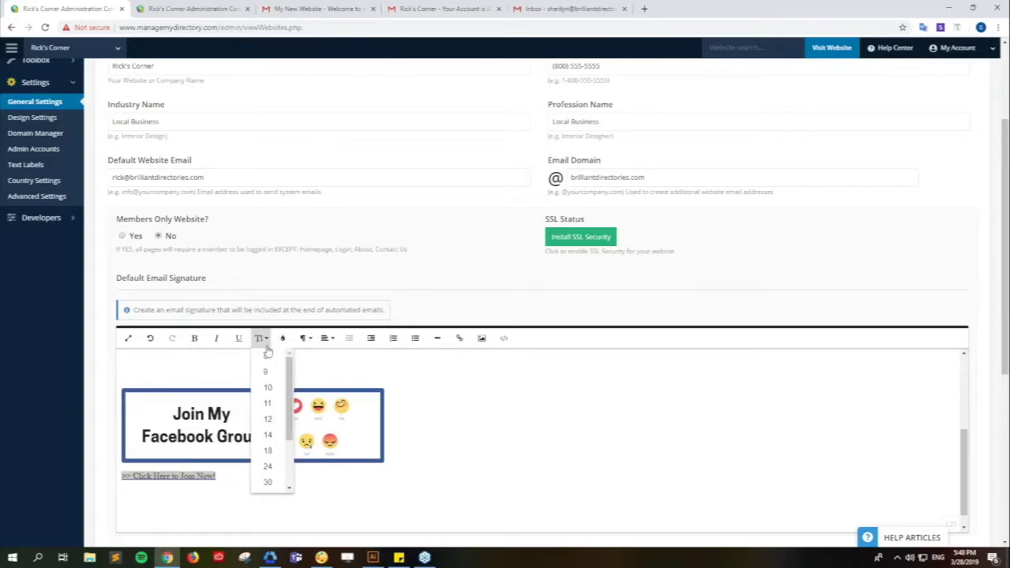
pyautogui.click(273, 431)
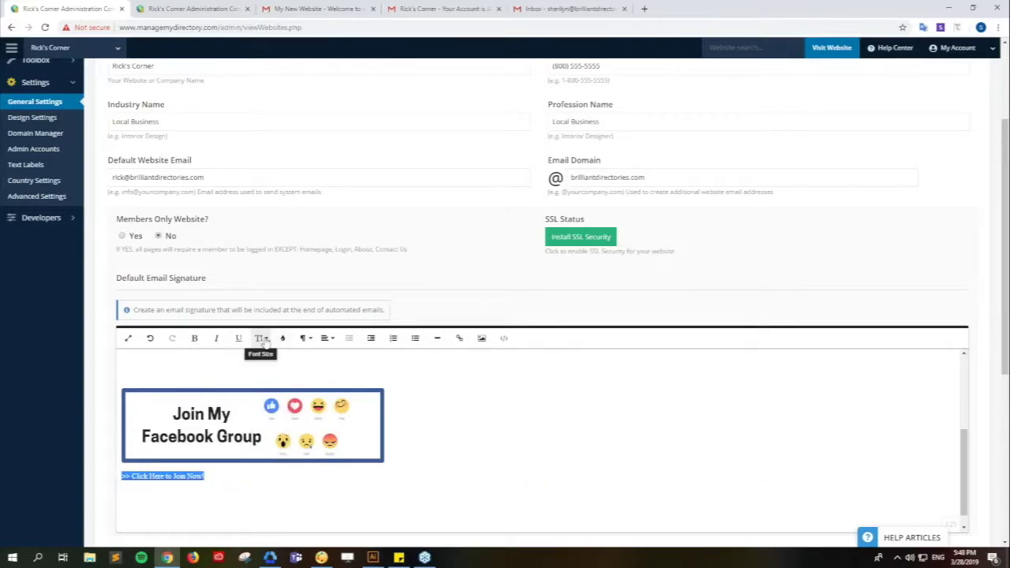
pyautogui.click(261, 339)
pyautogui.click(269, 436)
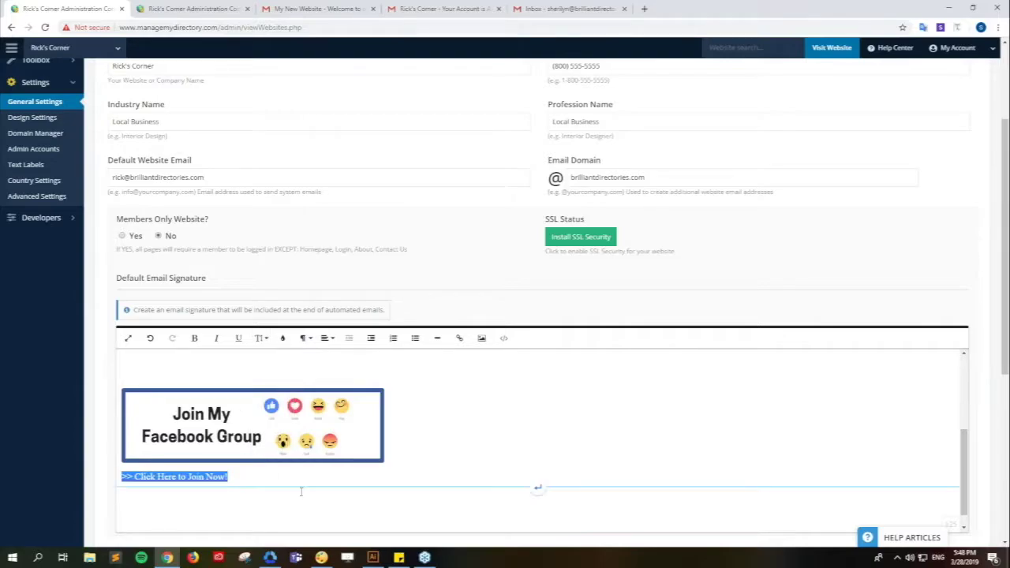
pyautogui.click(340, 492)
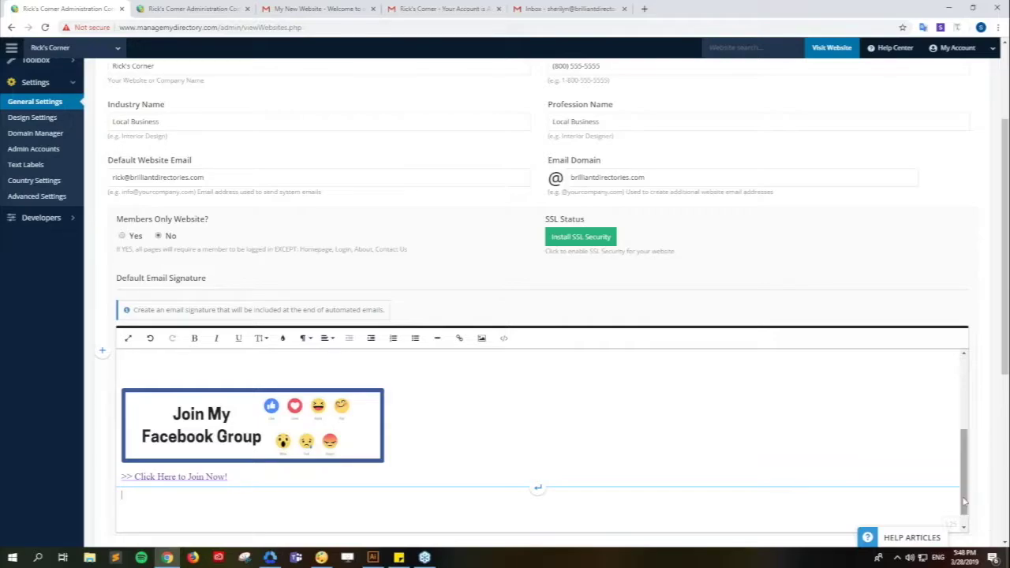
pyautogui.moveTo(963, 501); pyautogui.dragTo(965, 416)
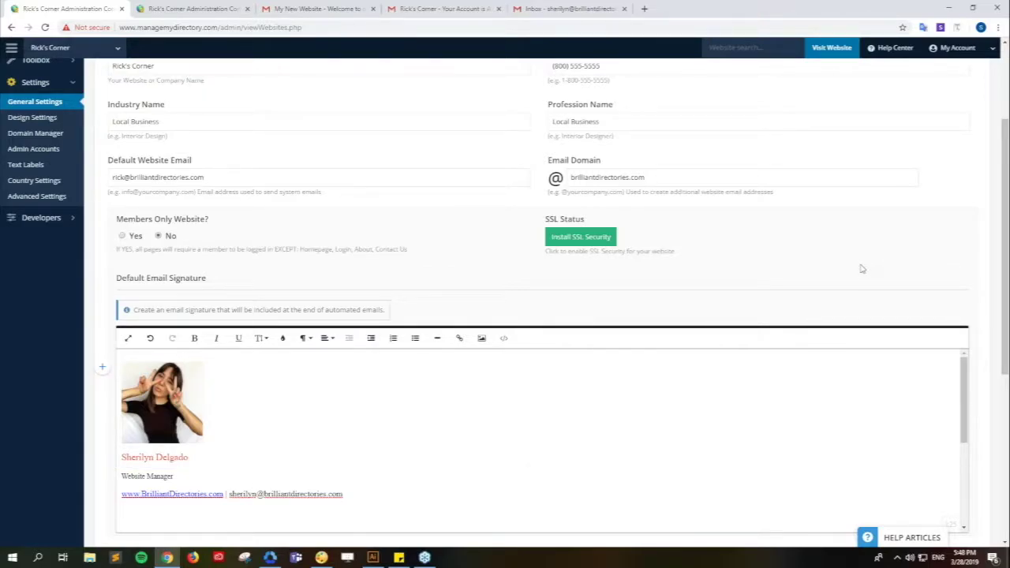
# Save the General Settings with Ctrl+S and confirm the Success dialog.
pyautogui.scroll(2, 861, 269)
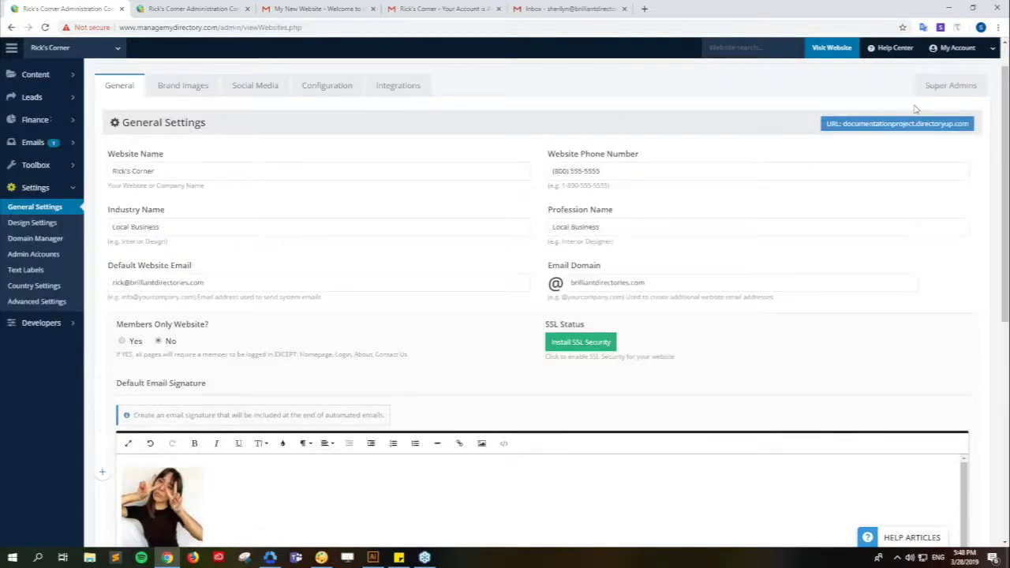
pyautogui.scroll(1, 915, 108)
pyautogui.hotkey('ctrl', 's')
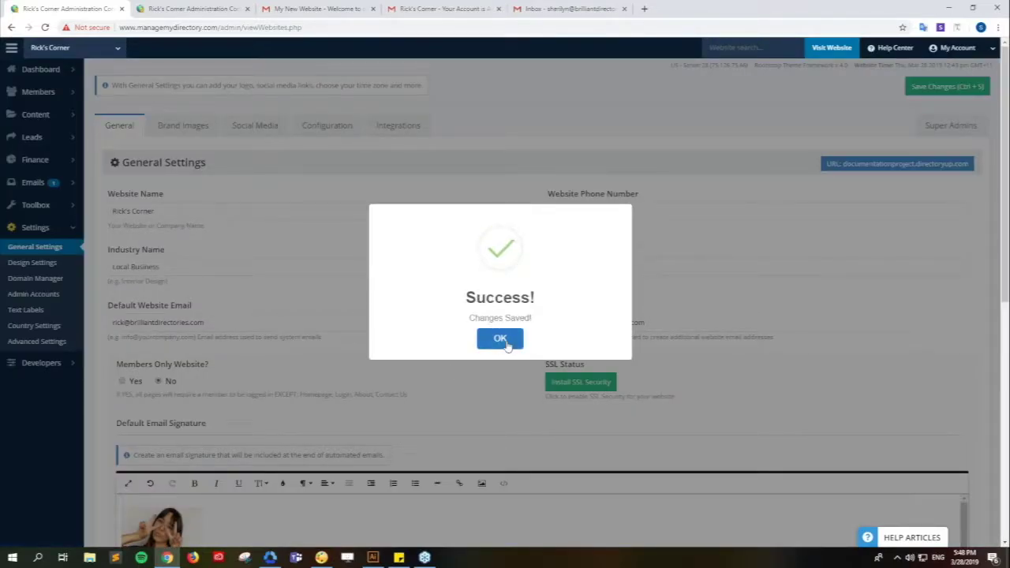
pyautogui.click(507, 346)
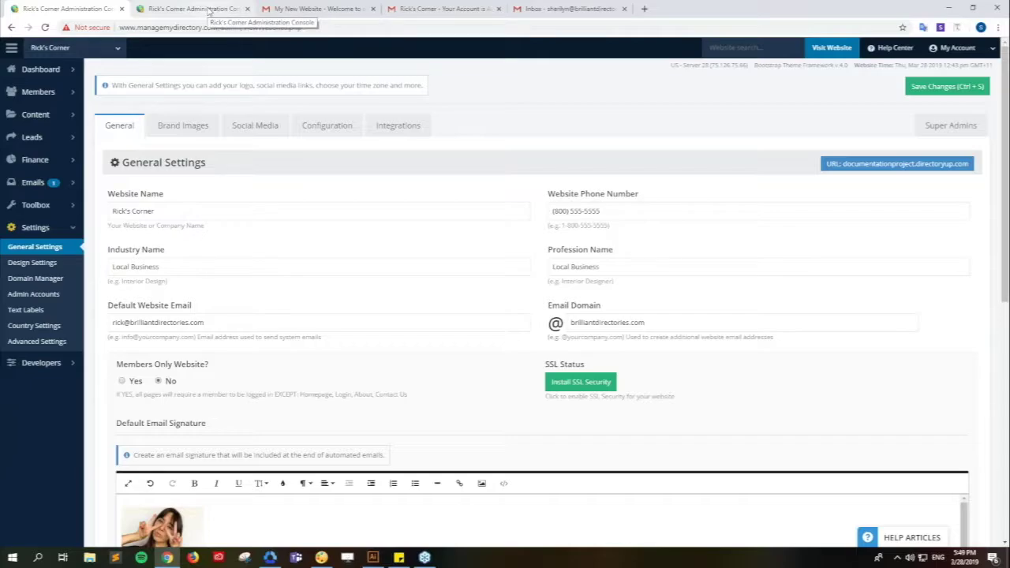
# Customize the pre-made account-activated email template and open the custom copy for editing.
pyautogui.click(209, 11)
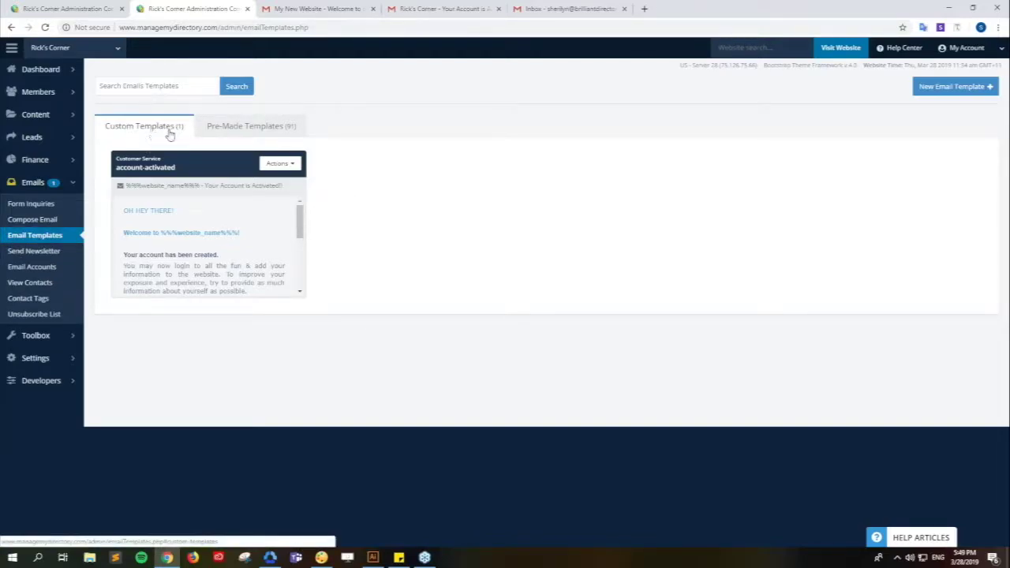
pyautogui.click(286, 166)
pyautogui.click(241, 203)
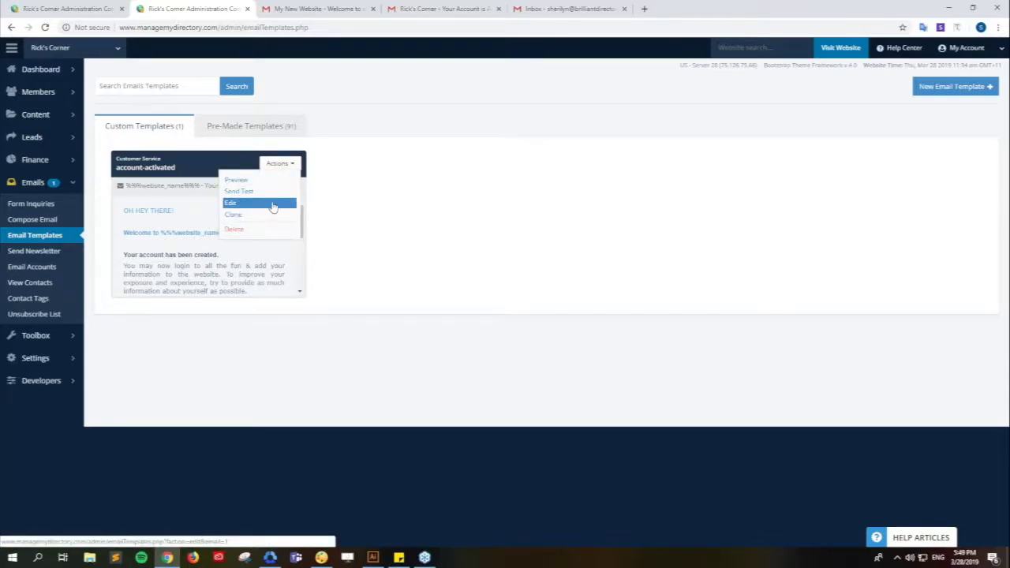
pyautogui.click(284, 132)
pyautogui.moveTo(295, 168)
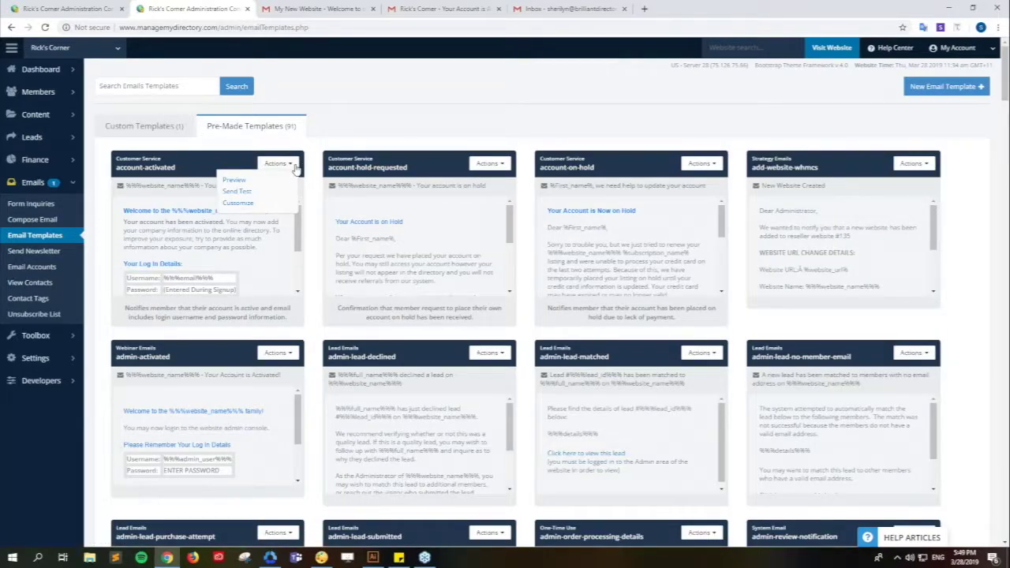
pyautogui.click(247, 205)
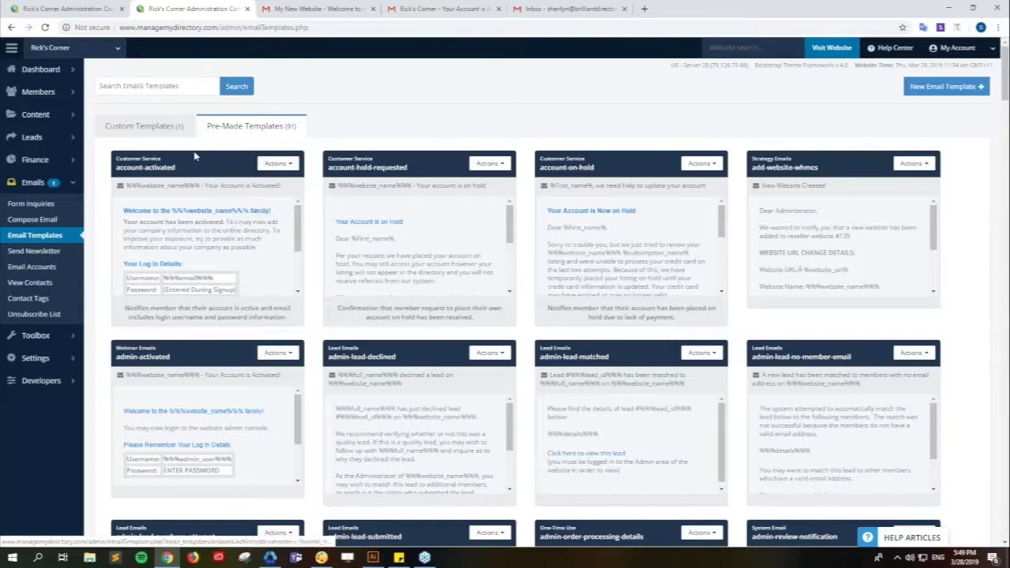
pyautogui.moveTo(299, 168)
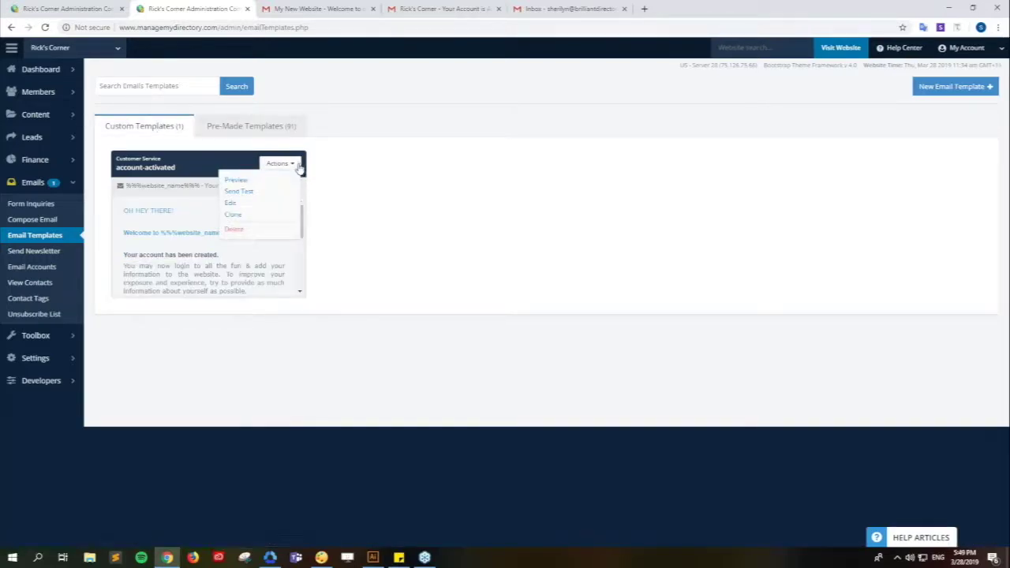
pyautogui.click(276, 209)
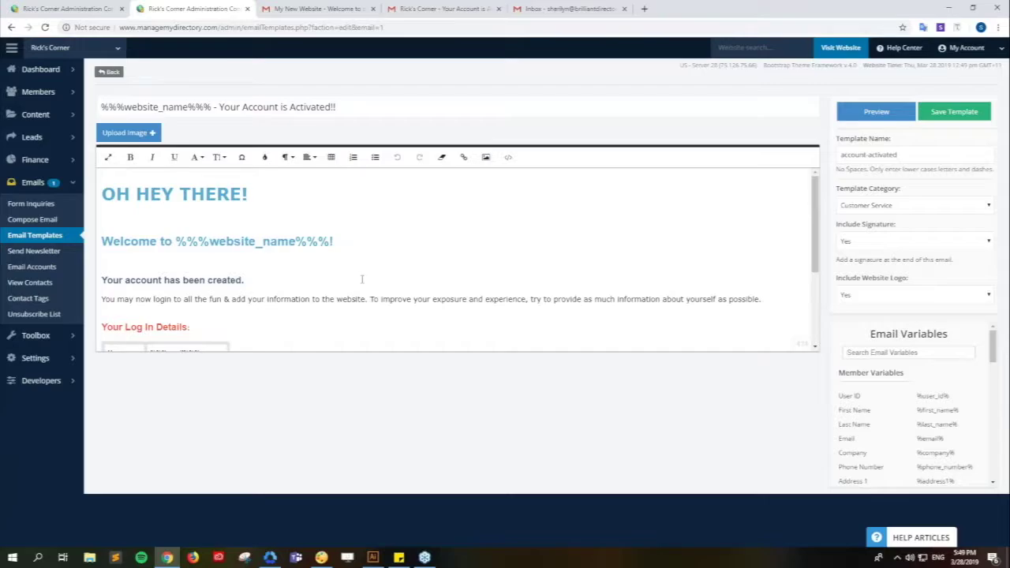
# Set Include Signature to Yes and save the account-activated template.
pyautogui.scroll(-3, 362, 279)
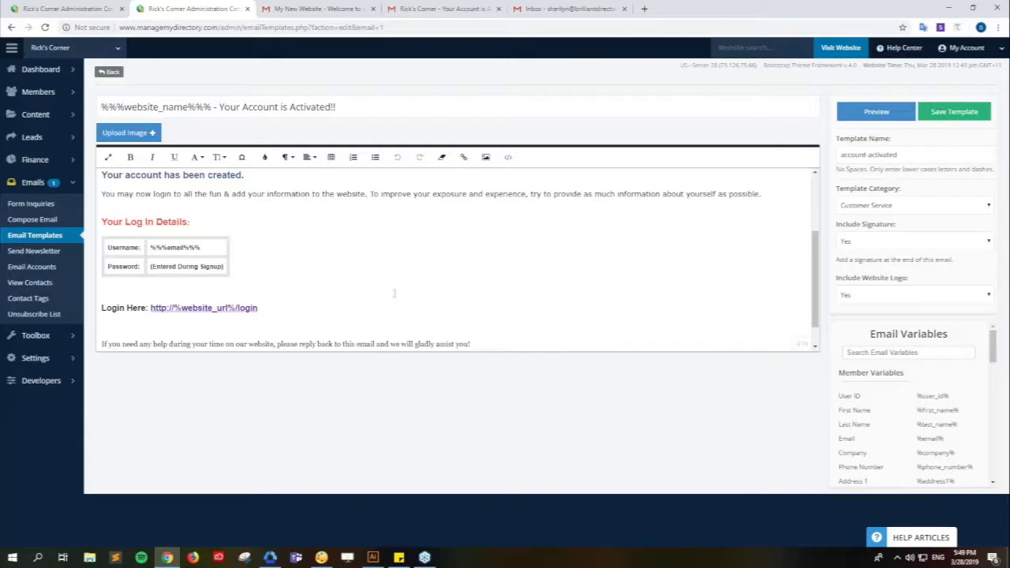
pyautogui.scroll(3, 380, 301)
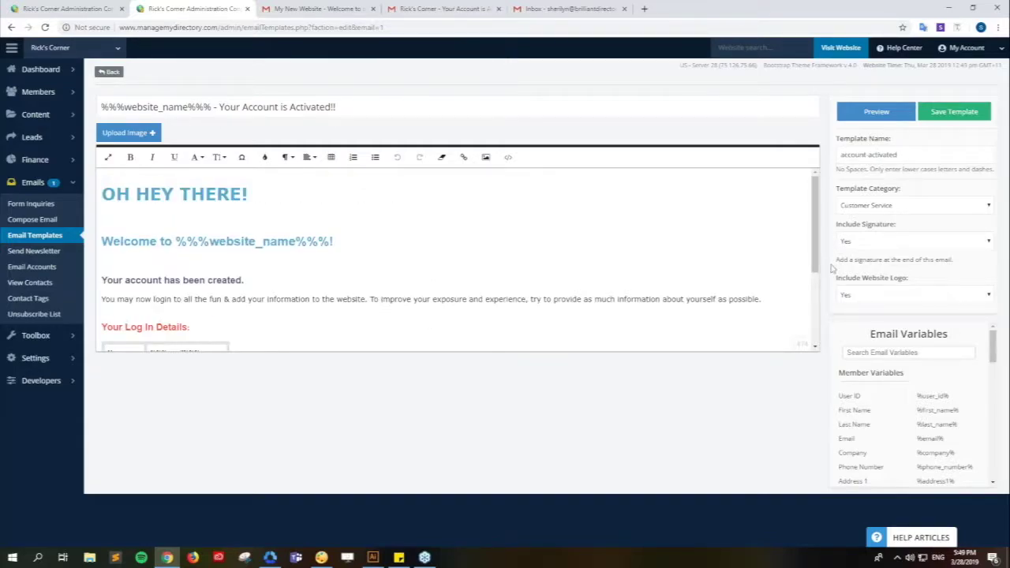
pyautogui.moveTo(836, 227); pyautogui.dragTo(898, 226)
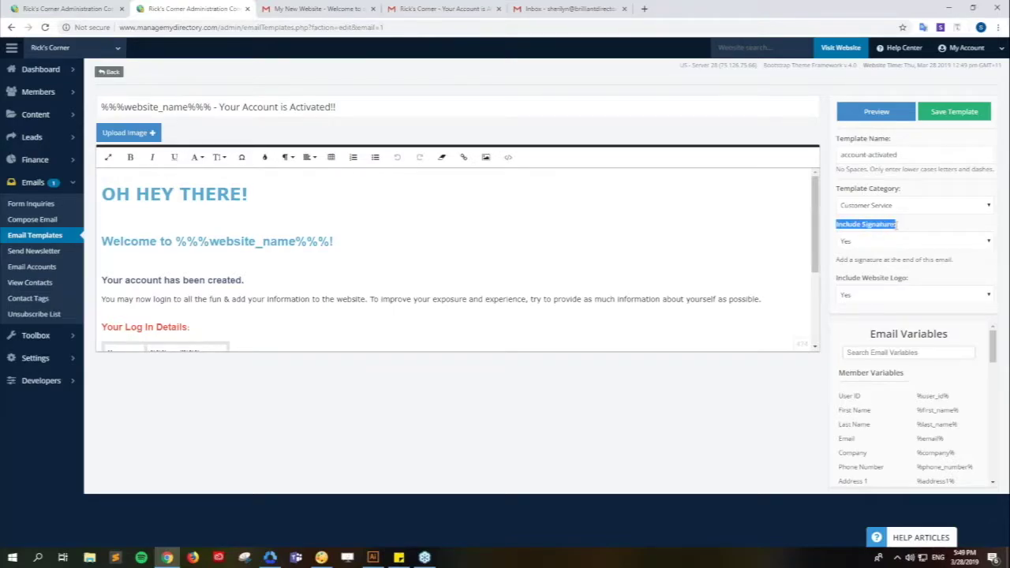
pyautogui.click(904, 229)
pyautogui.click(907, 248)
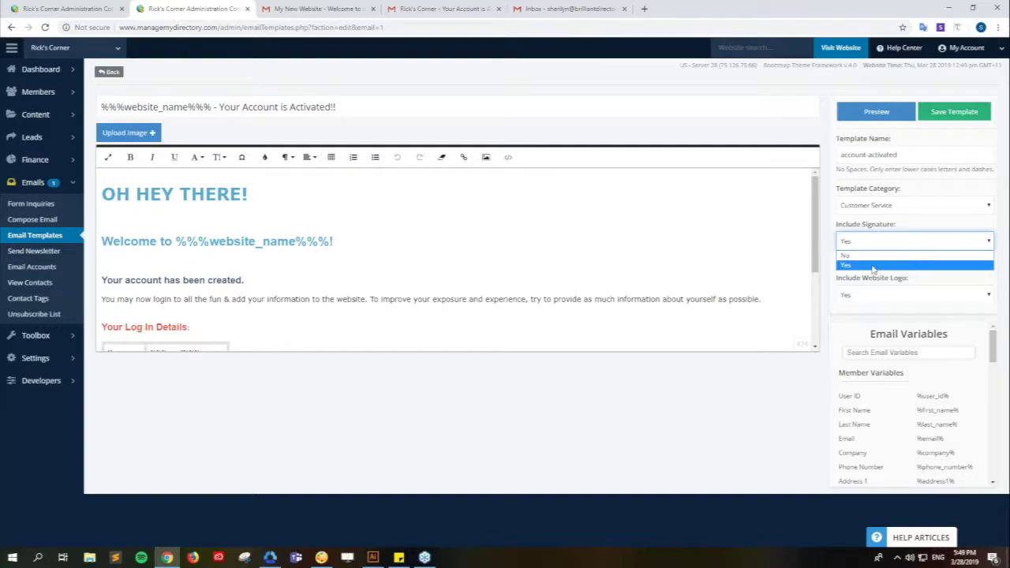
pyautogui.click(872, 266)
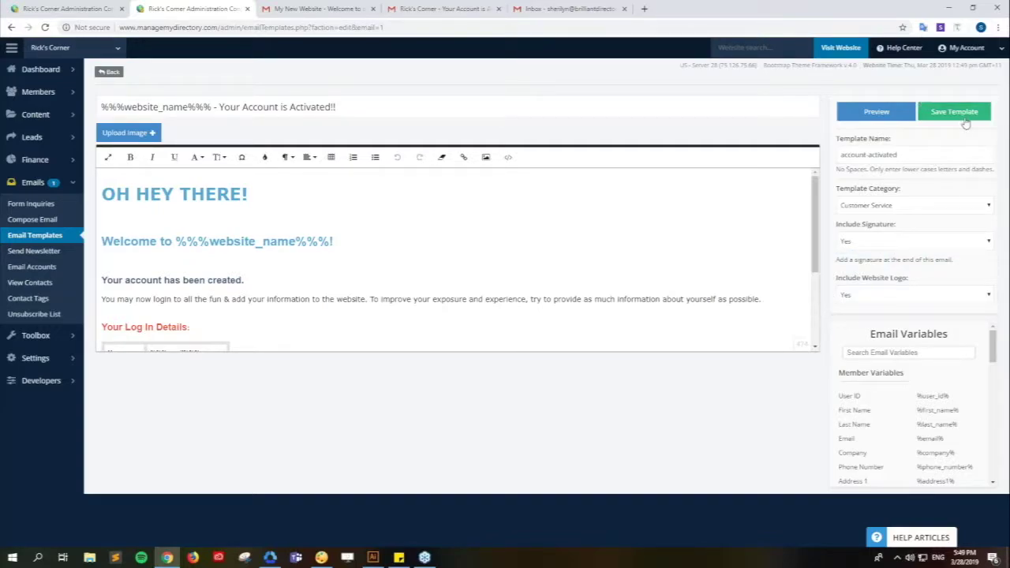
pyautogui.click(962, 116)
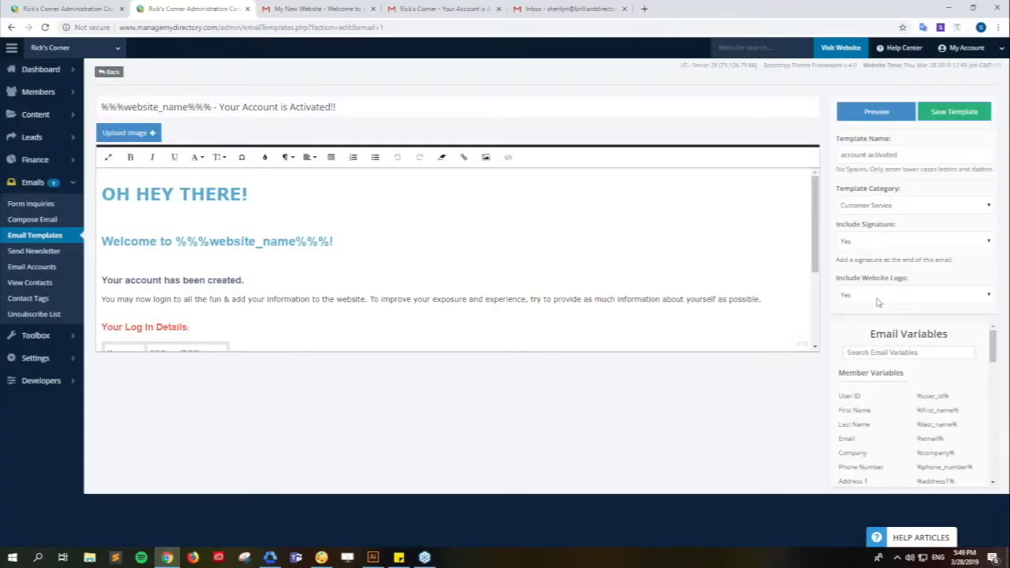
# Scroll through the template body to review its content, including the Login Here link.
pyautogui.scroll(-2, 542, 280)
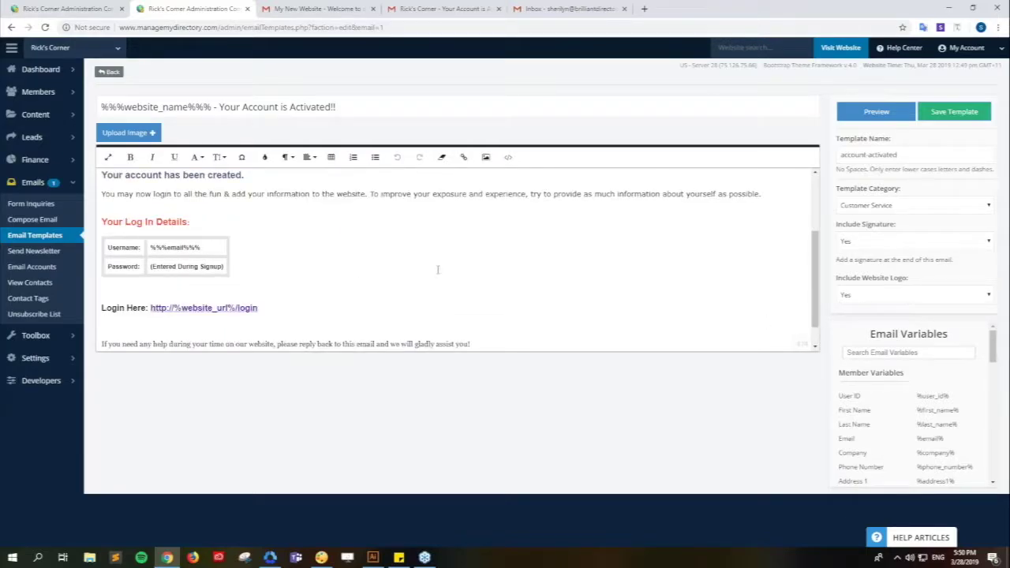
pyautogui.scroll(2, 162, 218)
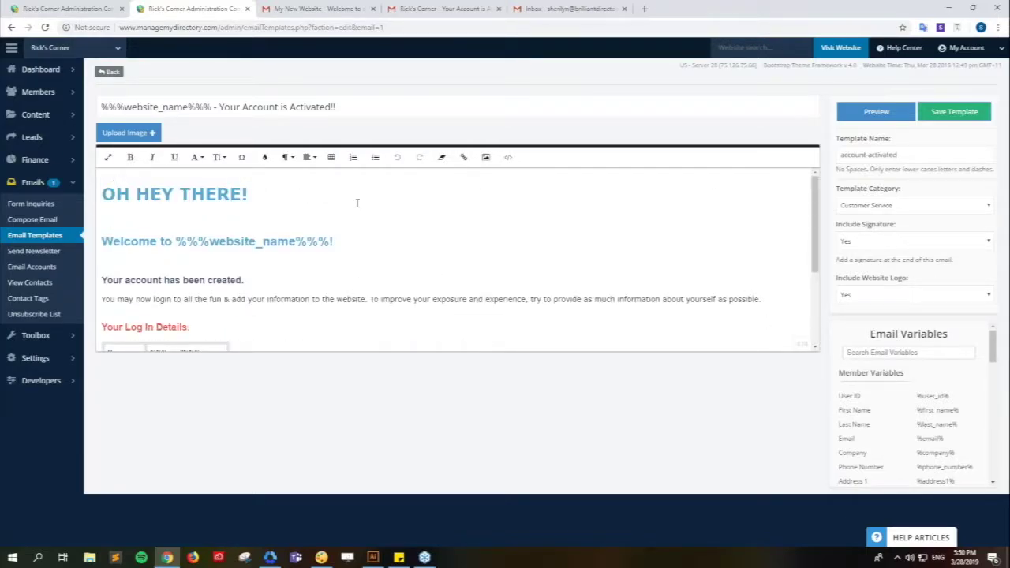
pyautogui.scroll(-3, 346, 252)
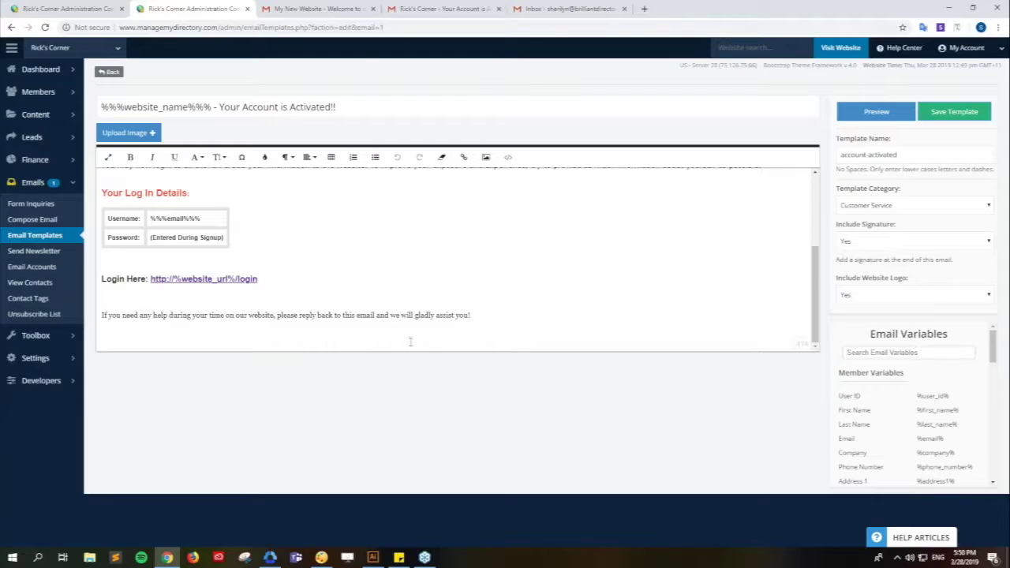
pyautogui.click(287, 278)
pyautogui.scroll(5, 292, 281)
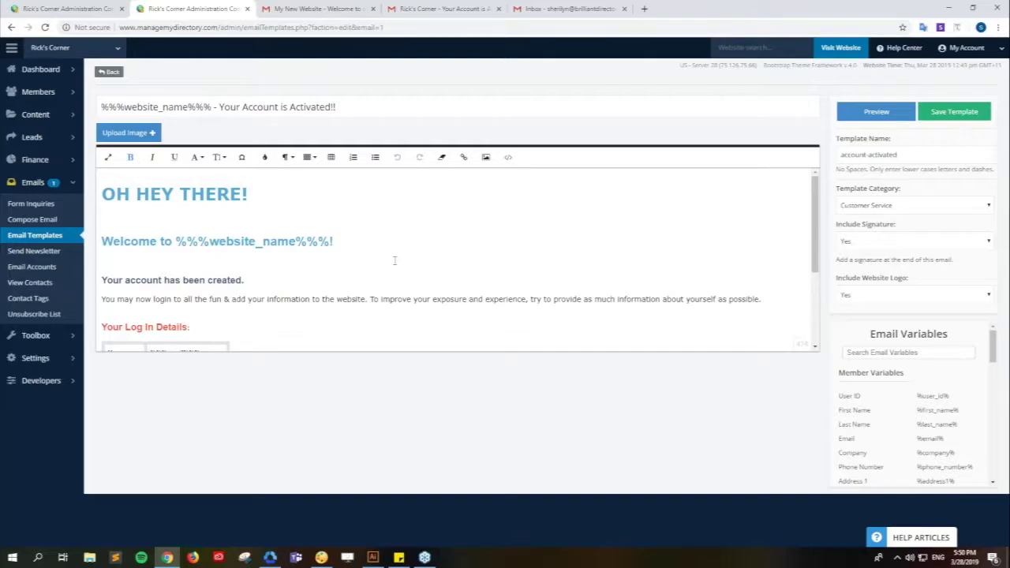
pyautogui.scroll(-3, 394, 260)
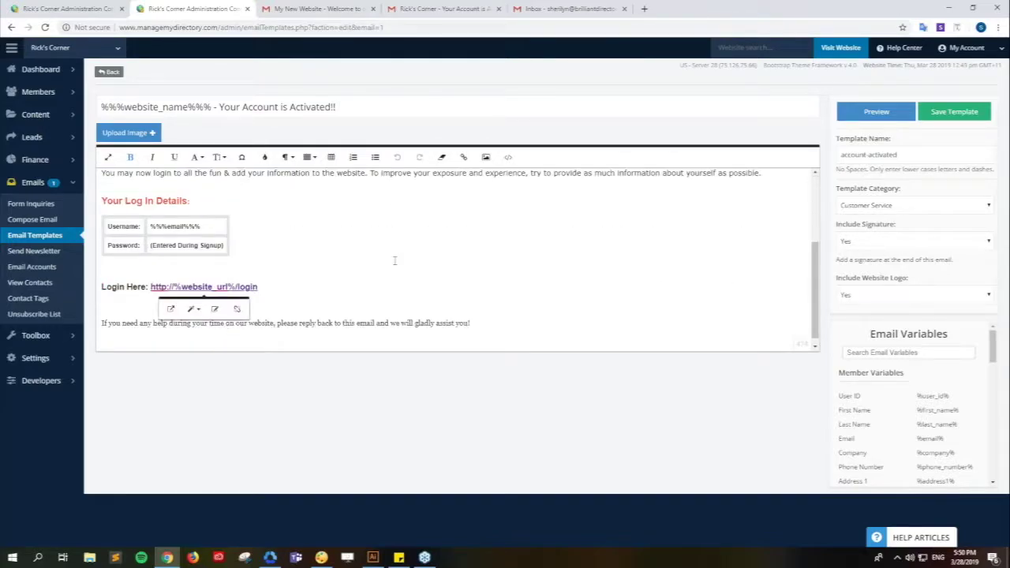
pyautogui.click(282, 344)
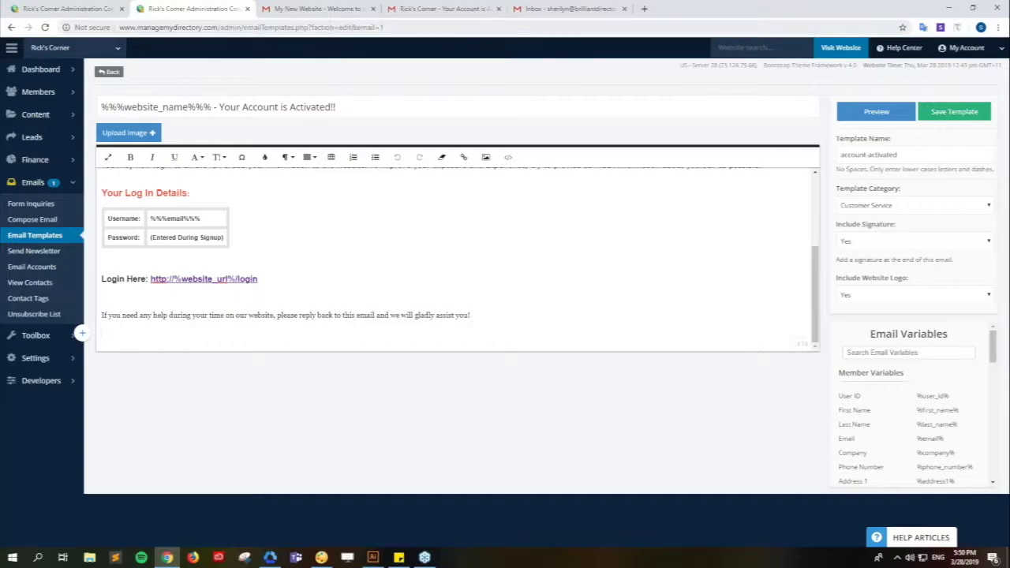
pyautogui.click(324, 11)
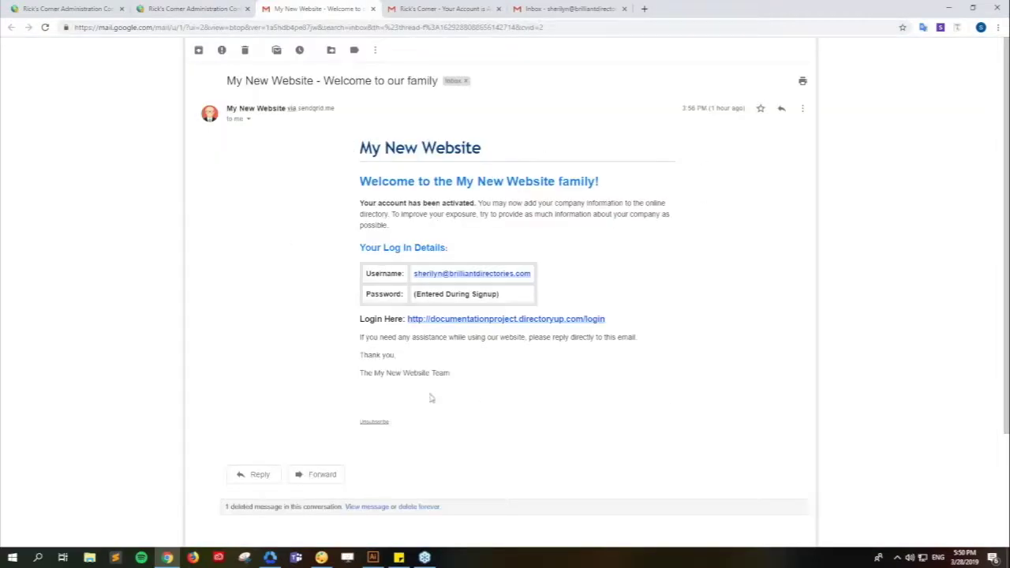
pyautogui.moveTo(450, 376); pyautogui.dragTo(359, 353)
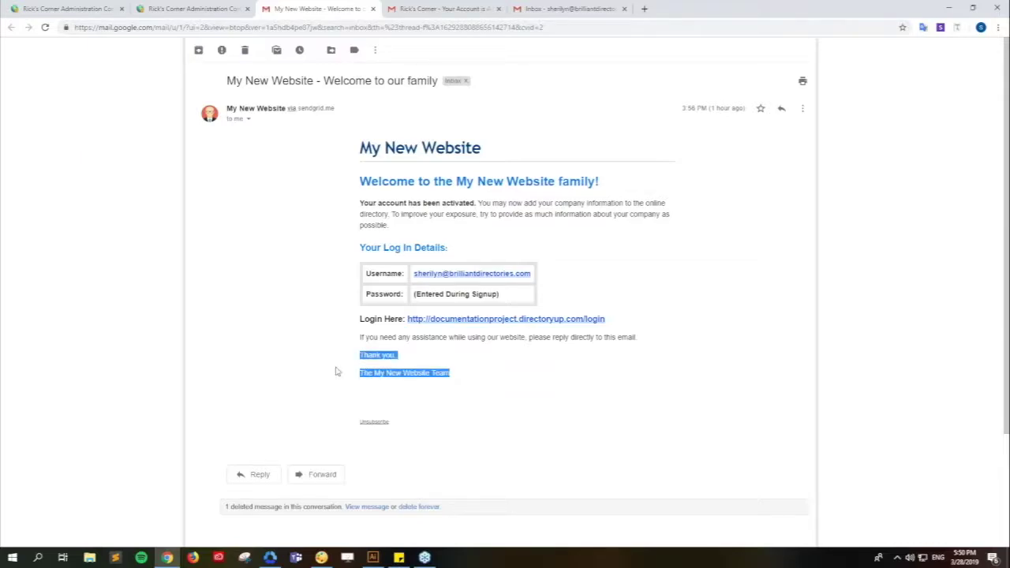
pyautogui.click(306, 365)
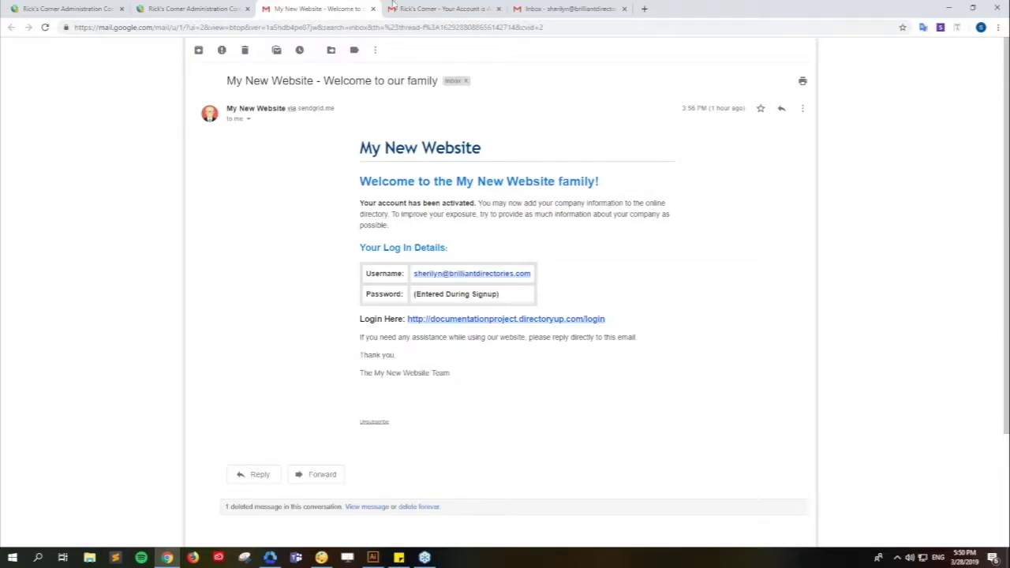
pyautogui.click(435, 9)
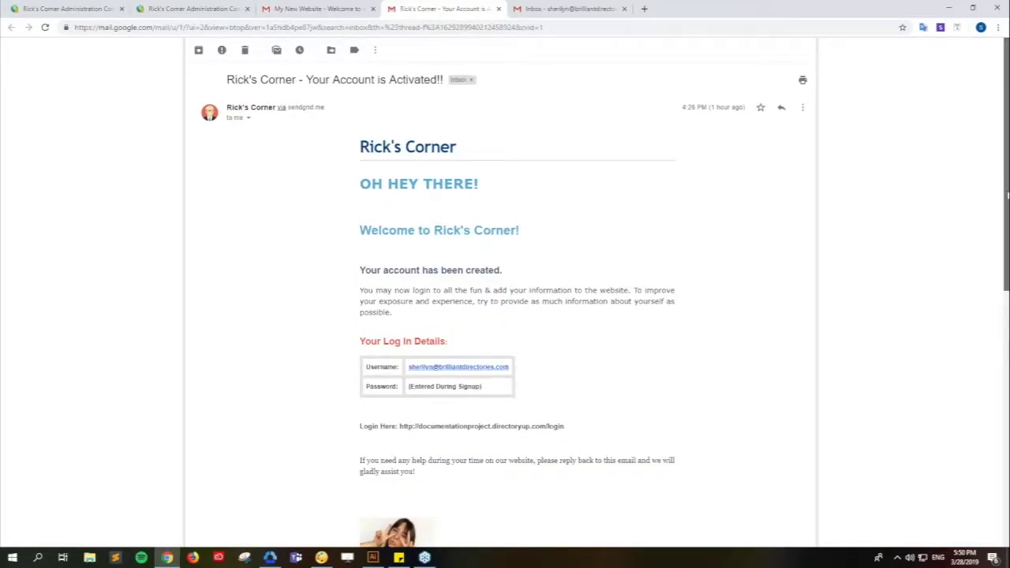
pyautogui.scroll(-1, 1005, 192)
pyautogui.moveTo(359, 92); pyautogui.dragTo(484, 102)
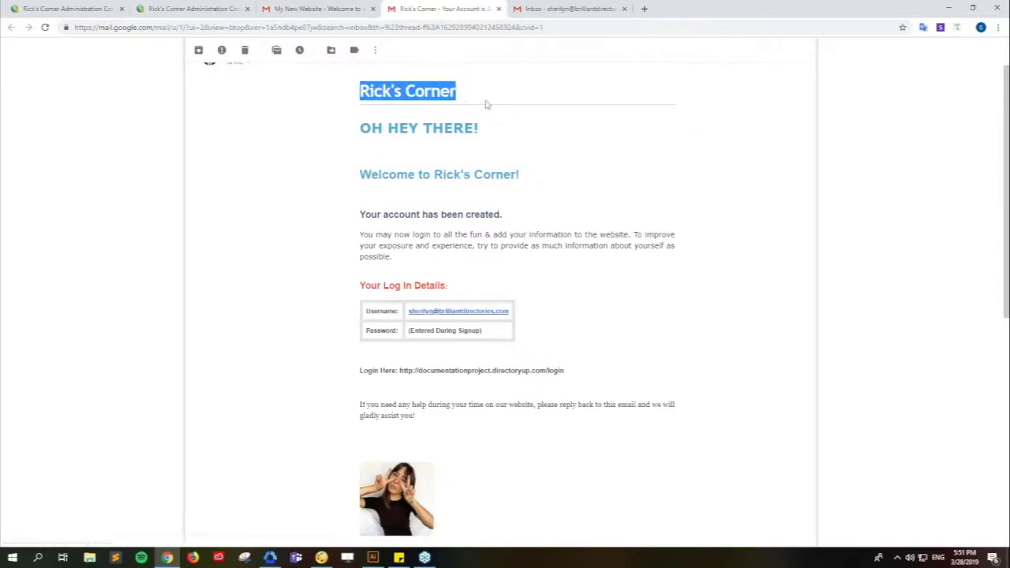
pyautogui.click(484, 102)
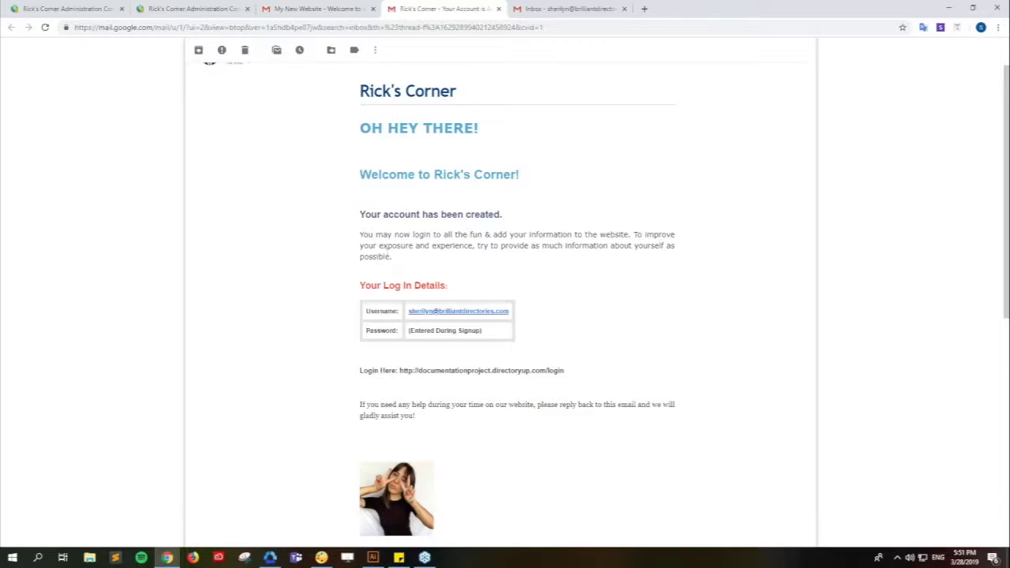
pyautogui.scroll(-1, 314, 380)
pyautogui.scroll(-5, 314, 380)
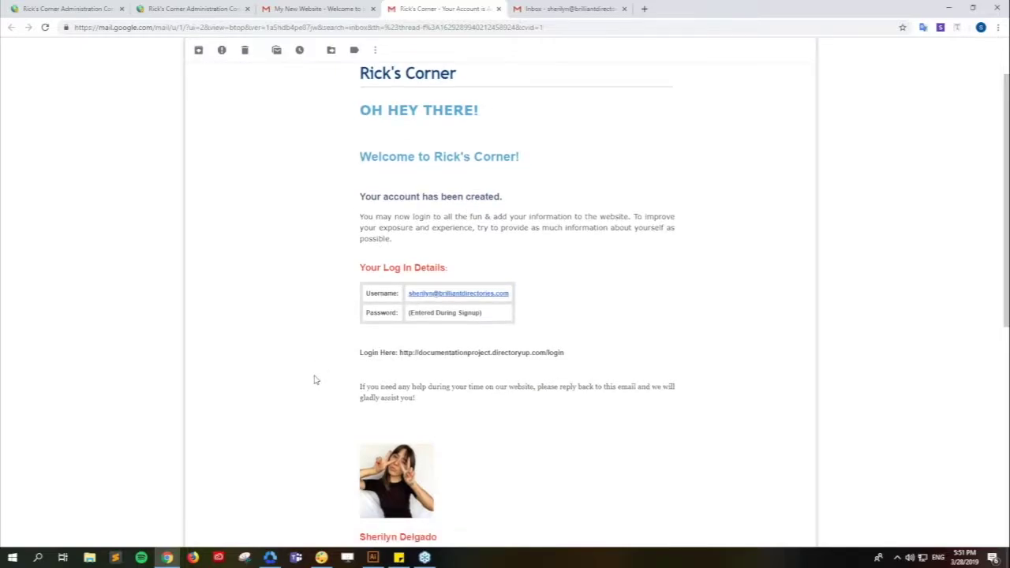
pyautogui.scroll(-1, 314, 380)
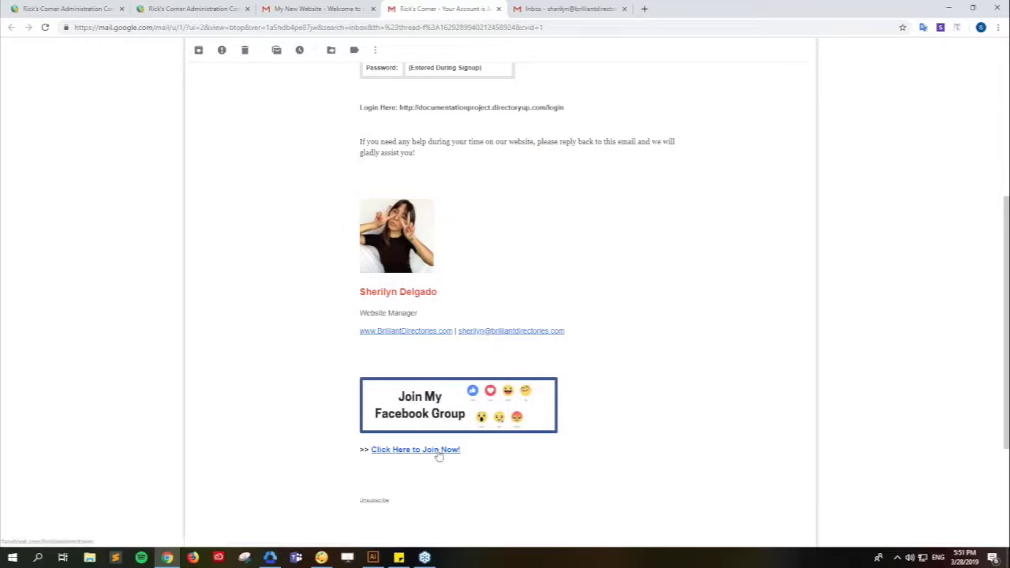
pyautogui.scroll(2, 439, 456)
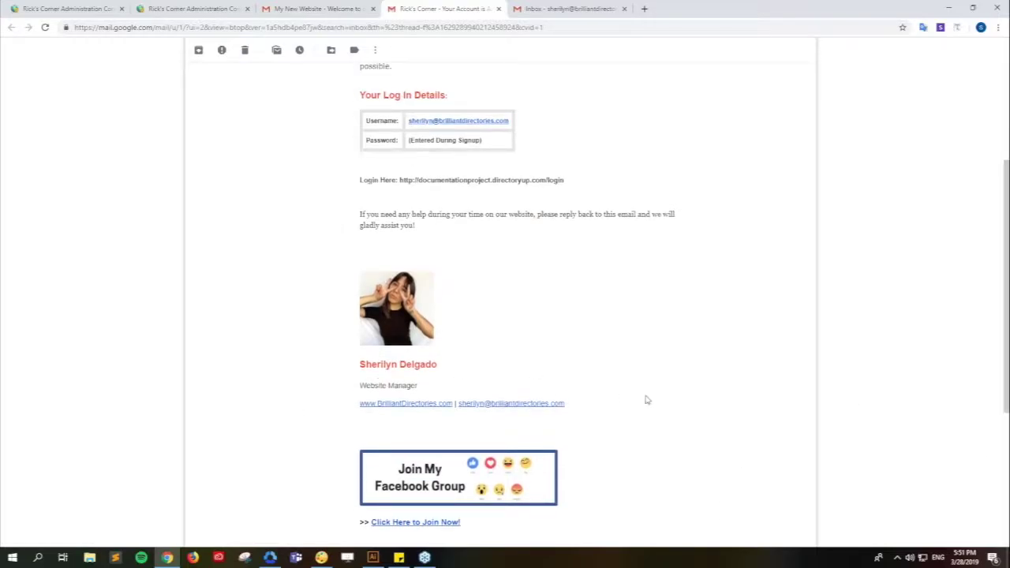
pyautogui.scroll(3, 646, 400)
pyautogui.scroll(1, 647, 399)
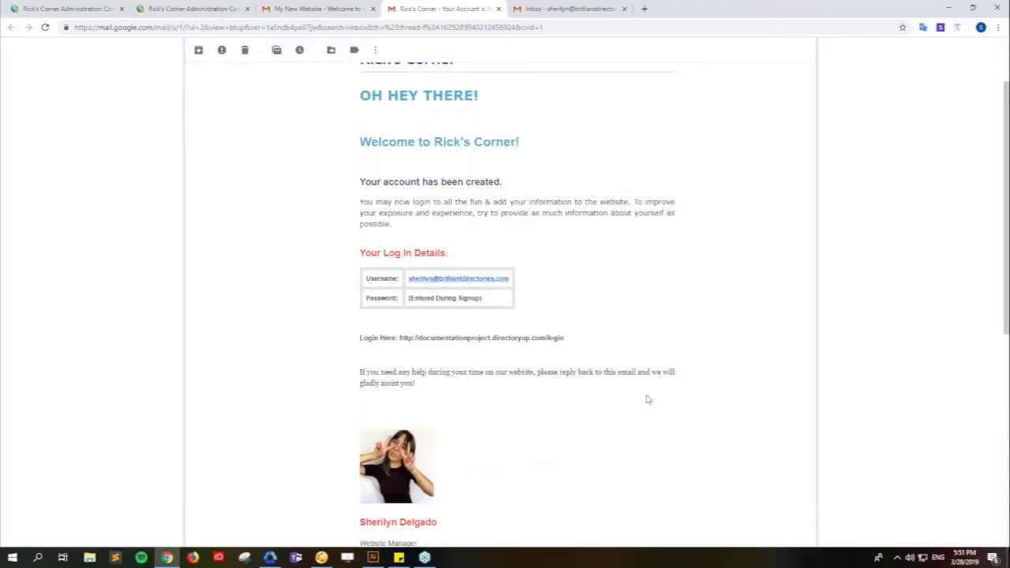
pyautogui.scroll(-3, 647, 400)
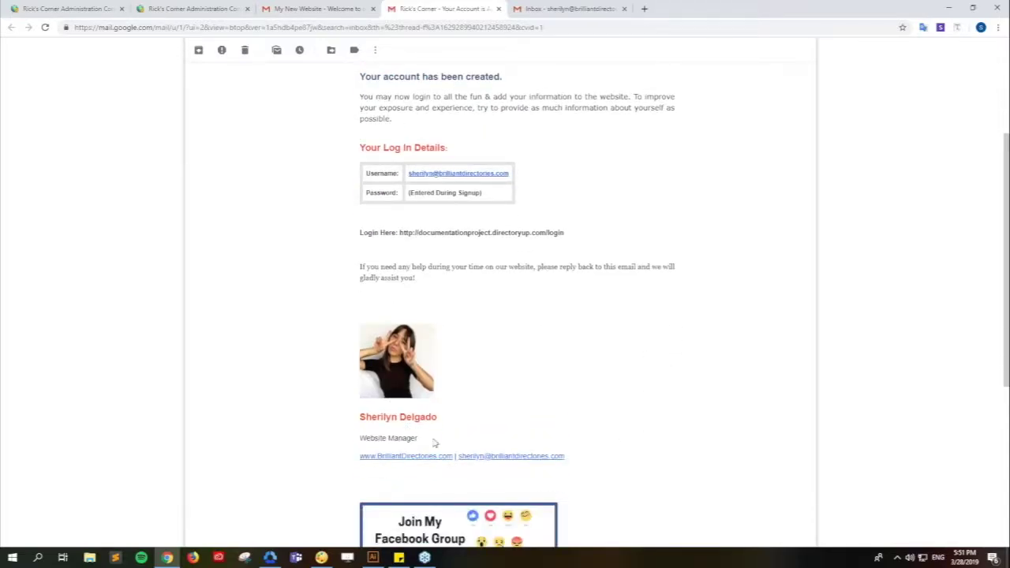
pyautogui.scroll(1, 685, 425)
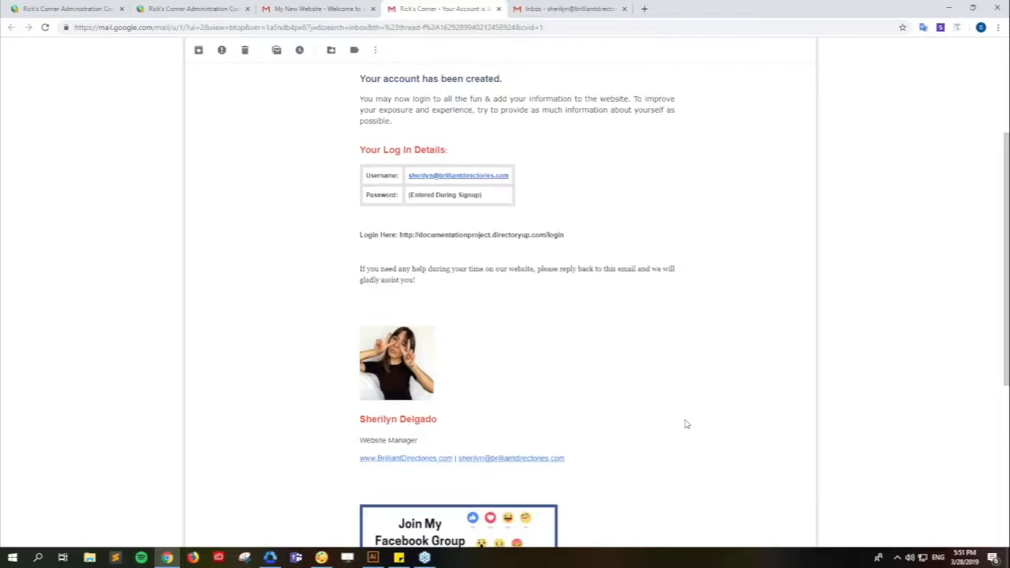
pyautogui.scroll(5, 686, 424)
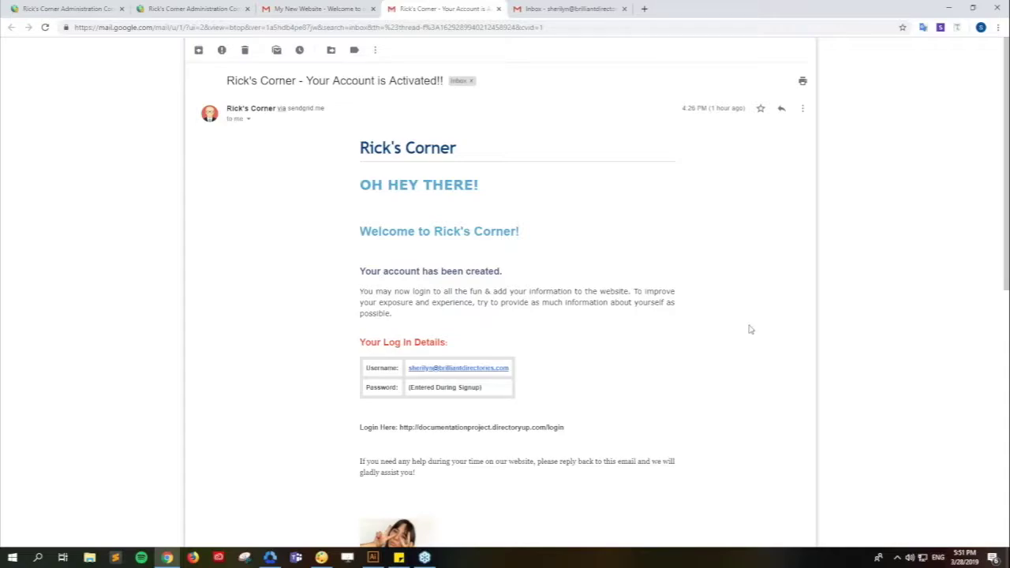
pyautogui.scroll(-3, 769, 355)
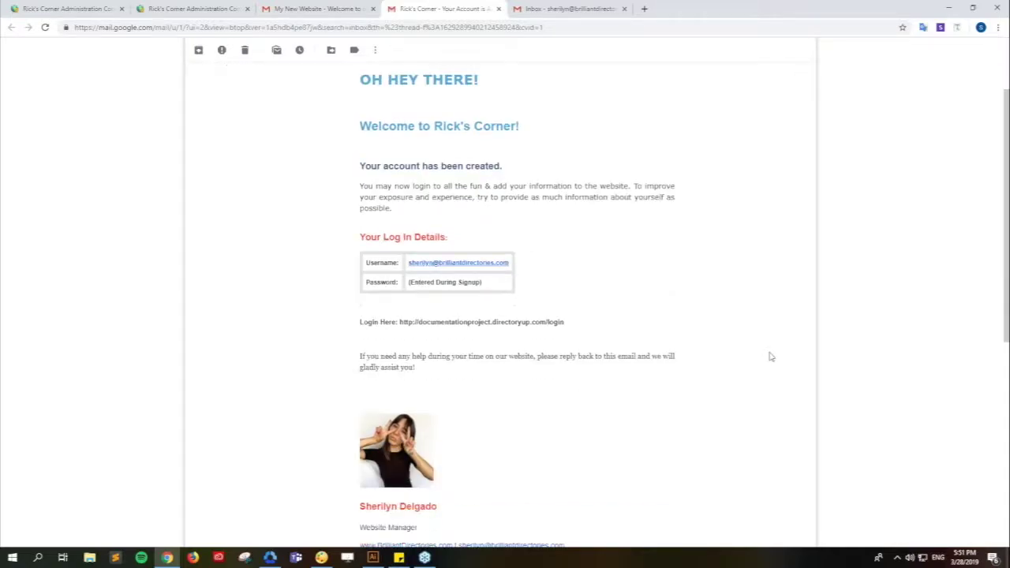
pyautogui.scroll(-2, 771, 357)
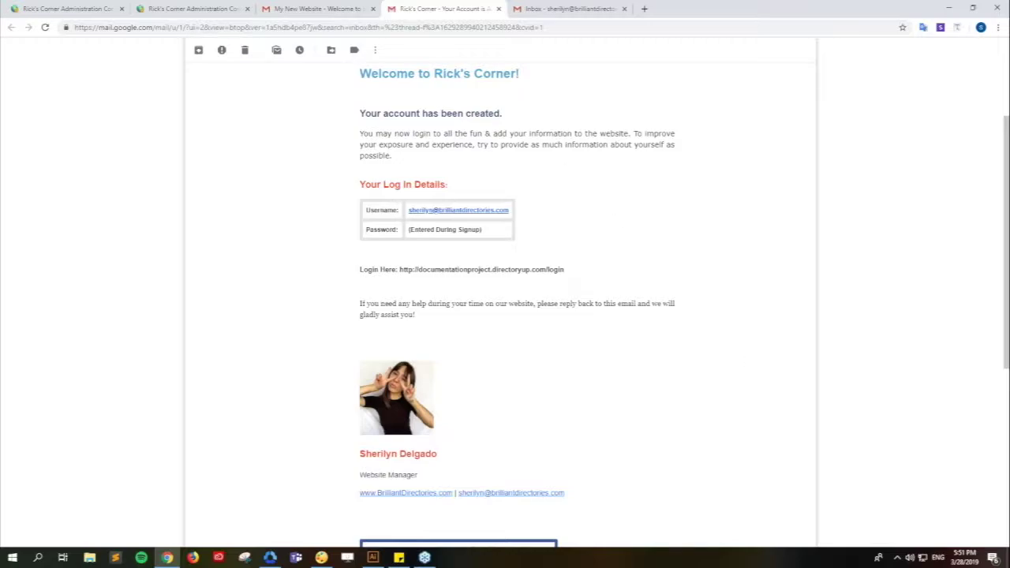
pyautogui.click(315, 9)
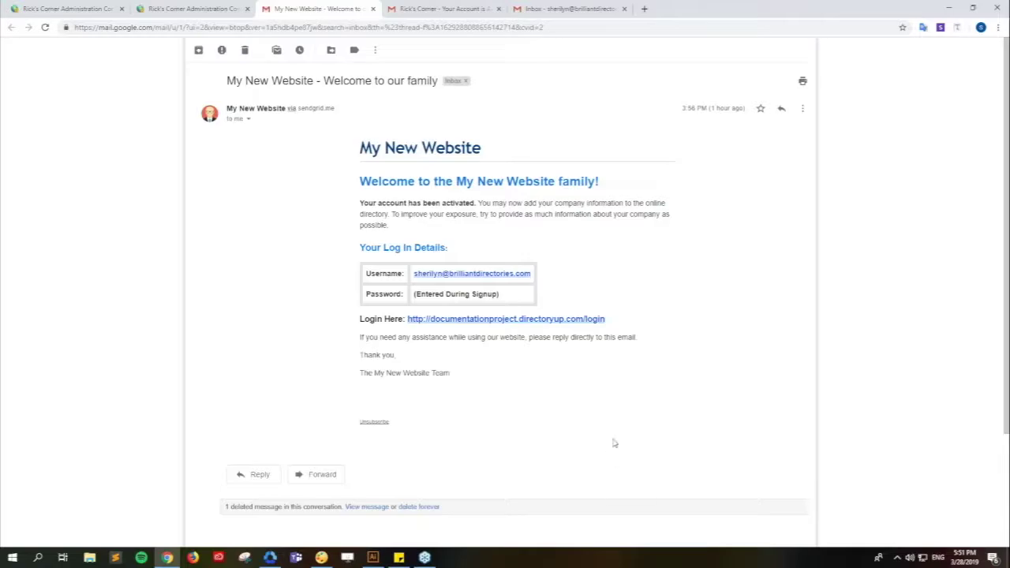
pyautogui.click(442, 8)
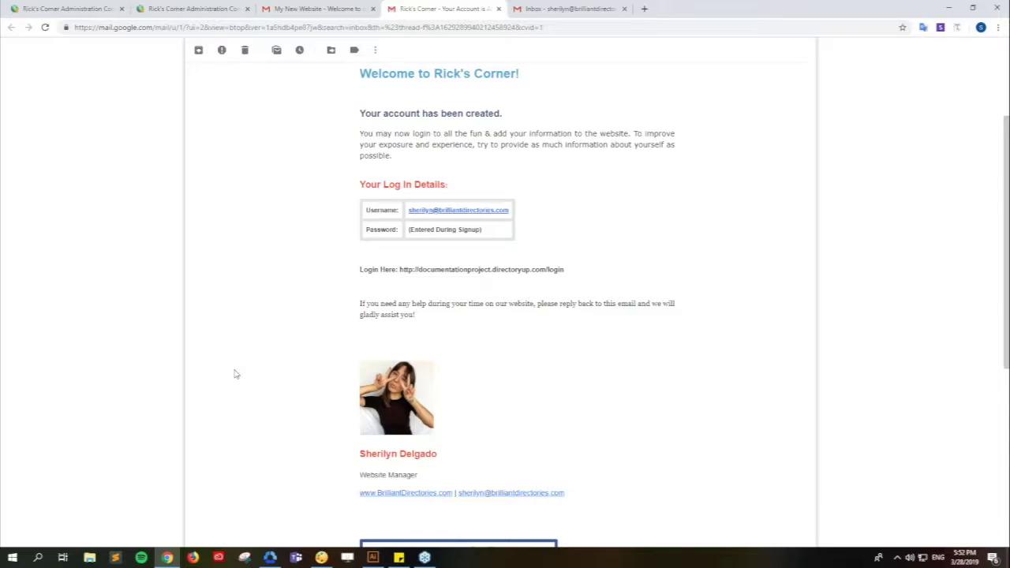
pyautogui.scroll(1, 233, 374)
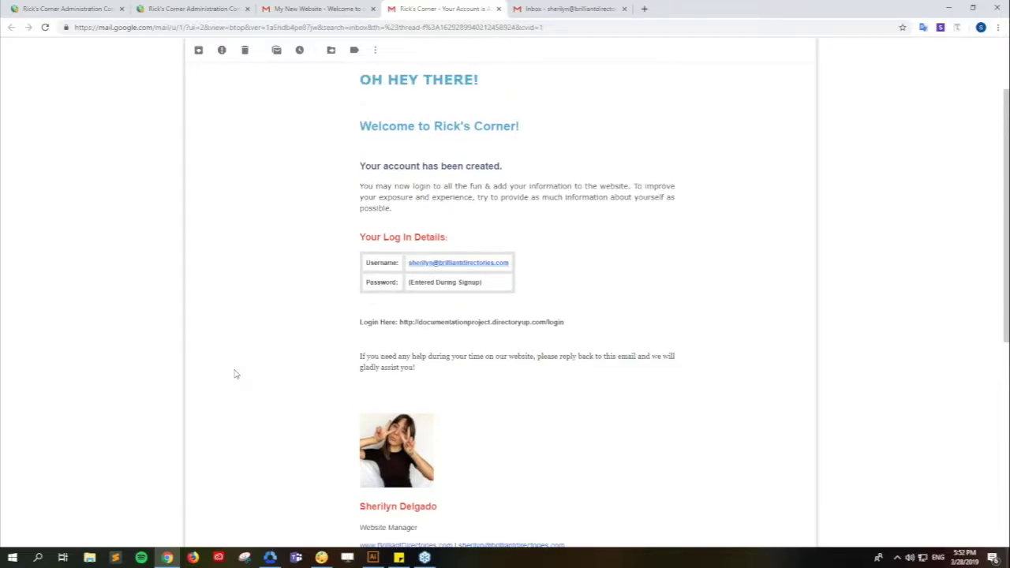
pyautogui.scroll(-2, 233, 374)
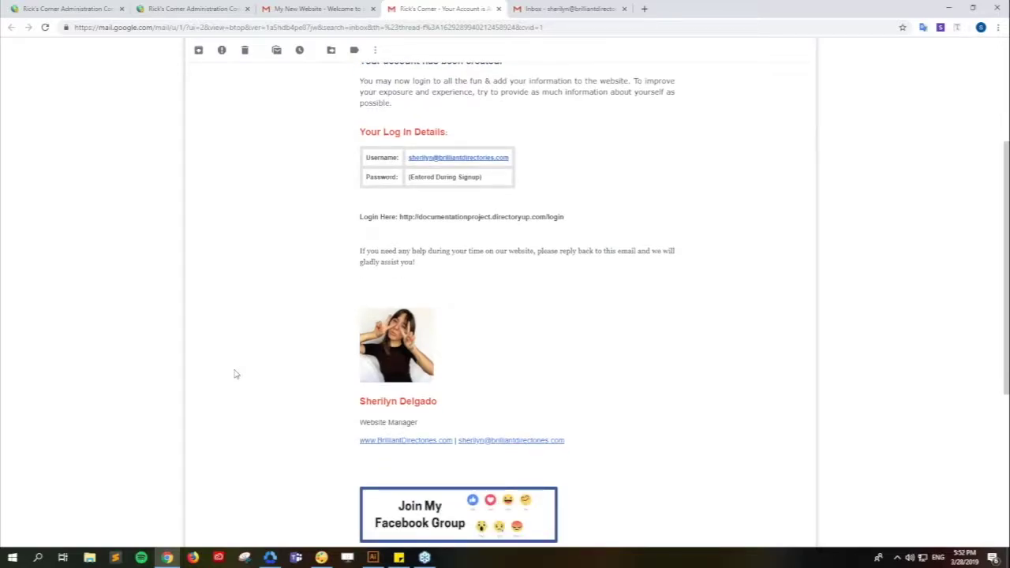
pyautogui.scroll(-1, 234, 373)
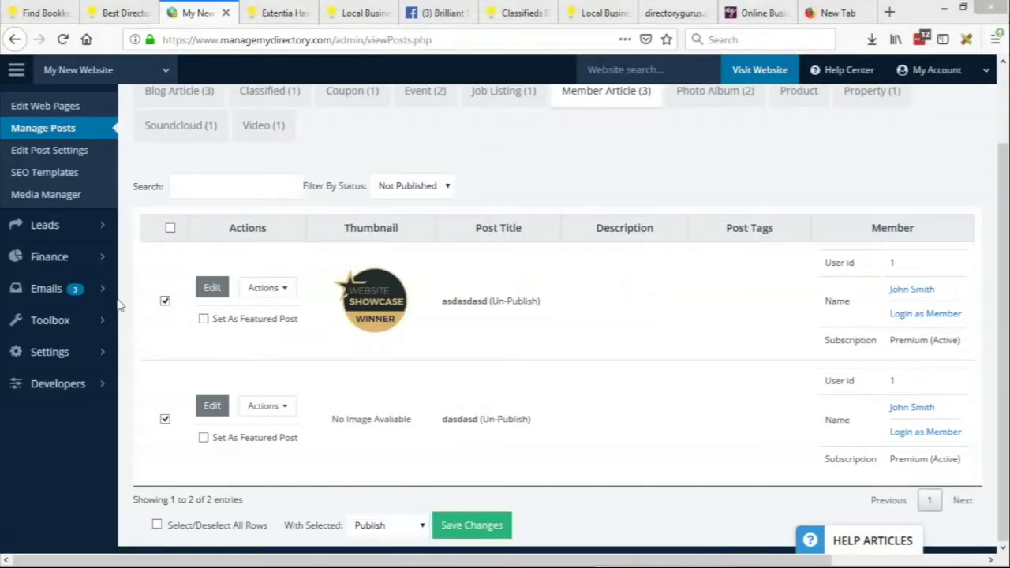
# Open the Website Activity Log from the Dashboard.
pyautogui.scroll(2, 624, 157)
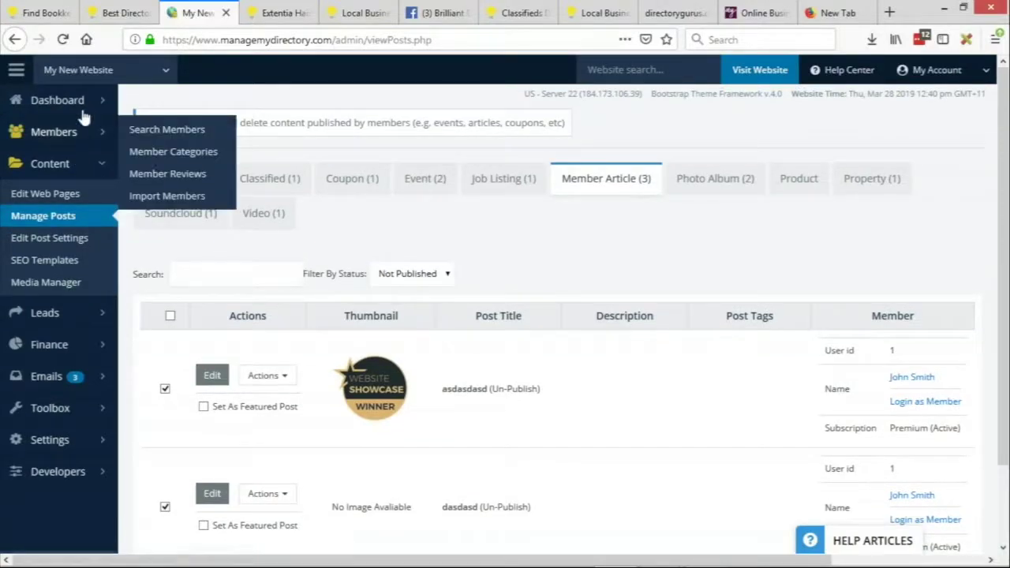
pyautogui.moveTo(84, 101)
pyautogui.click(168, 164)
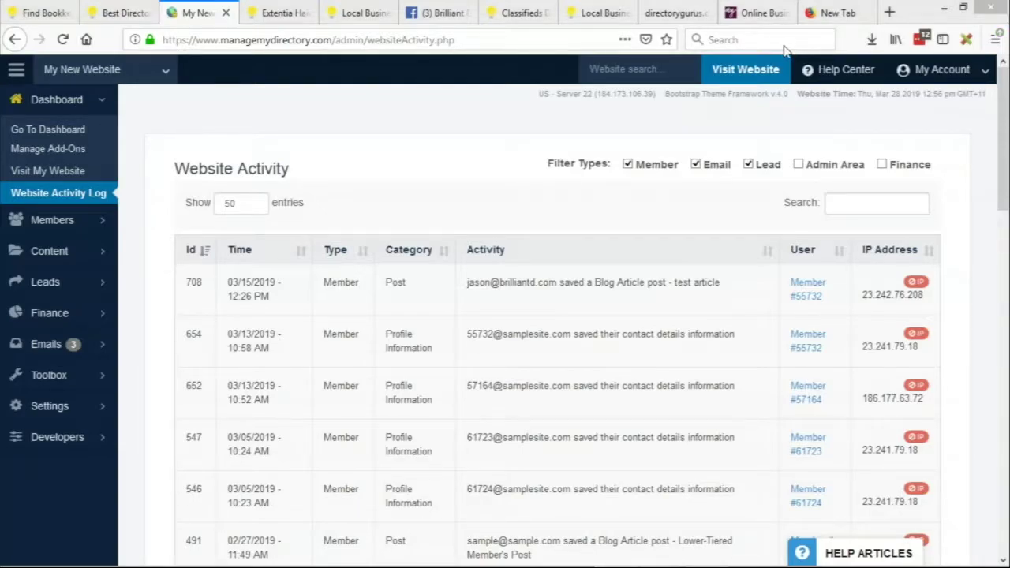
# Filter the activity log to Email entries only, and open General Settings in a background tab.
pyautogui.click(660, 164)
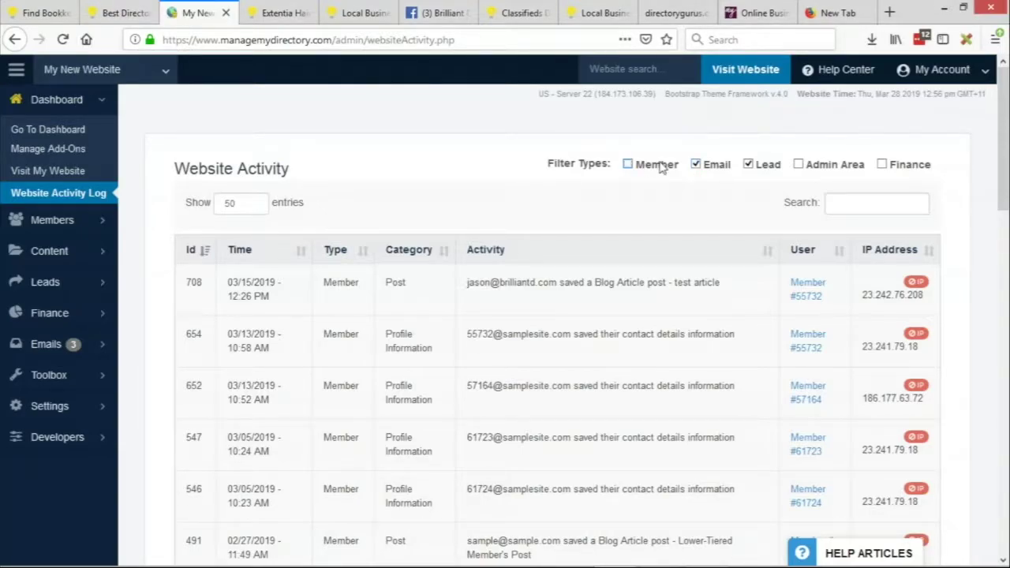
pyautogui.click(758, 164)
pyautogui.click(820, 166)
pyautogui.click(823, 167)
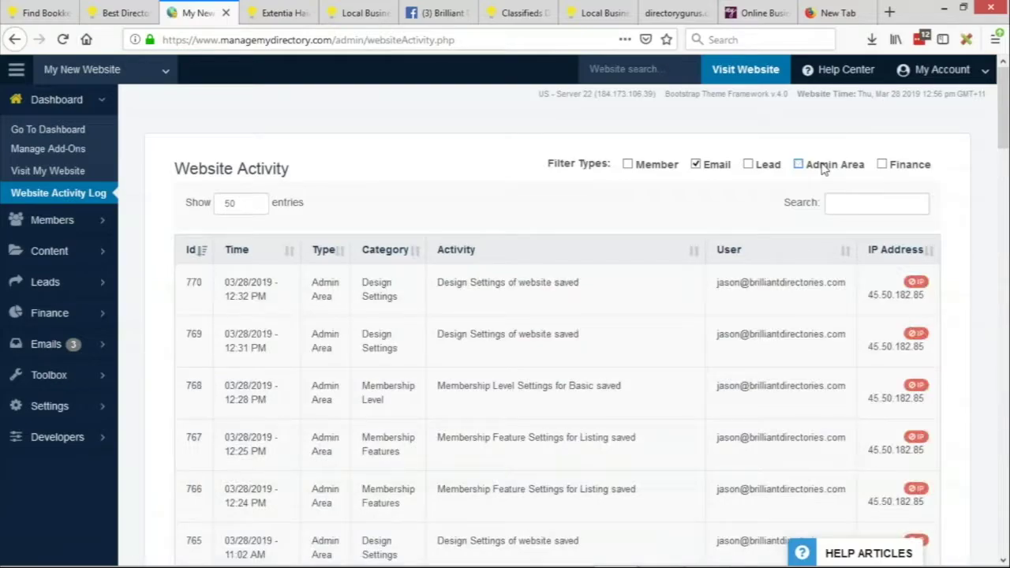
pyautogui.click(698, 167)
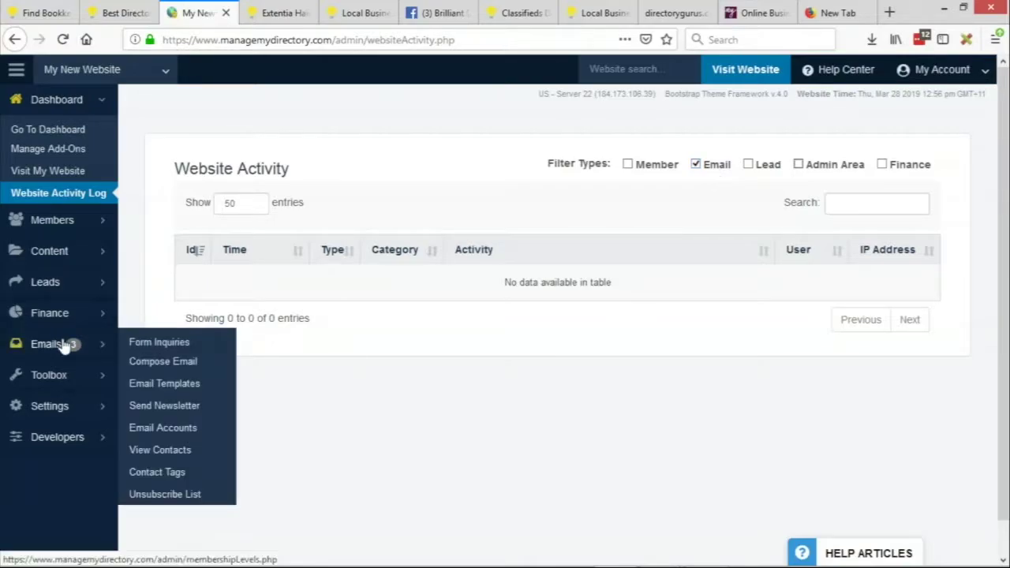
pyautogui.middleClick(136, 403)
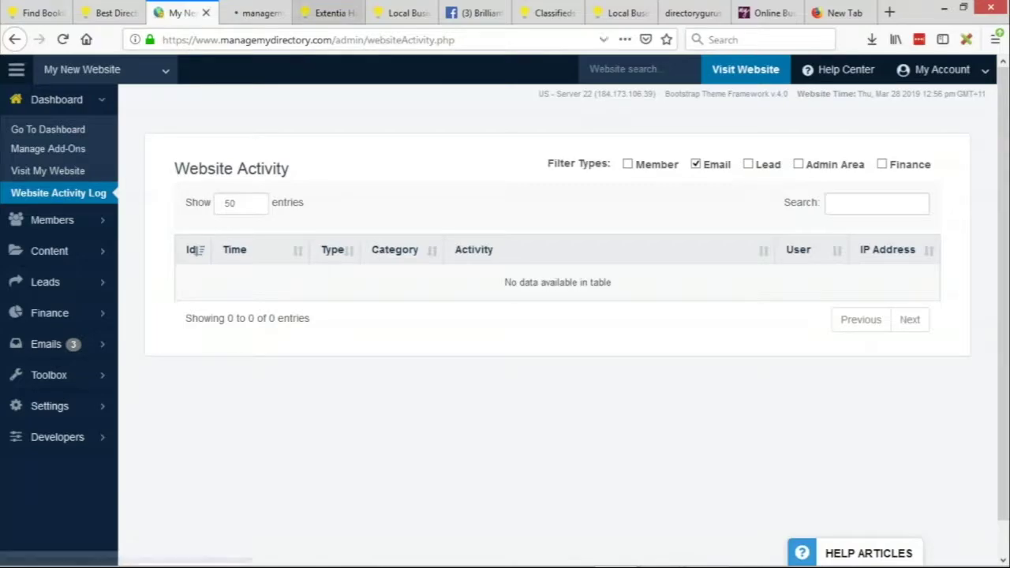
pyautogui.click(260, 13)
pyautogui.scroll(-3, 497, 101)
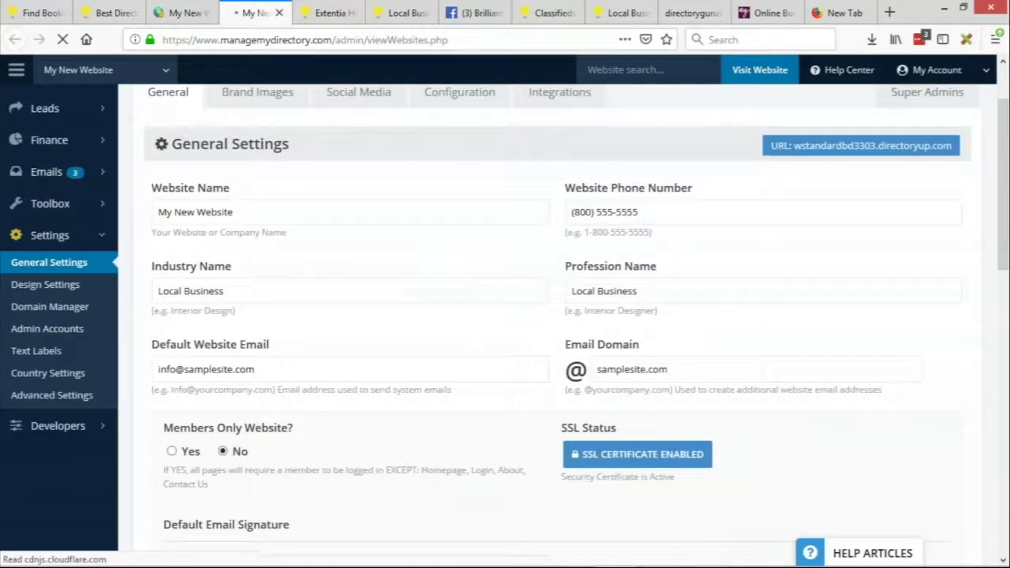
pyautogui.moveTo(152, 251); pyautogui.dragTo(278, 250)
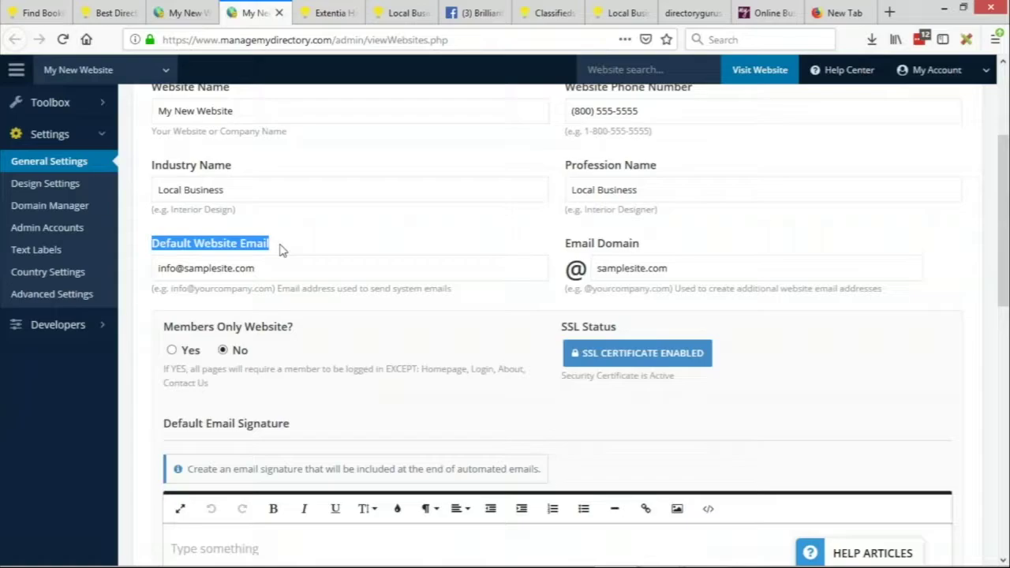
pyautogui.moveTo(279, 268); pyautogui.dragTo(297, 234)
pyautogui.click(297, 236)
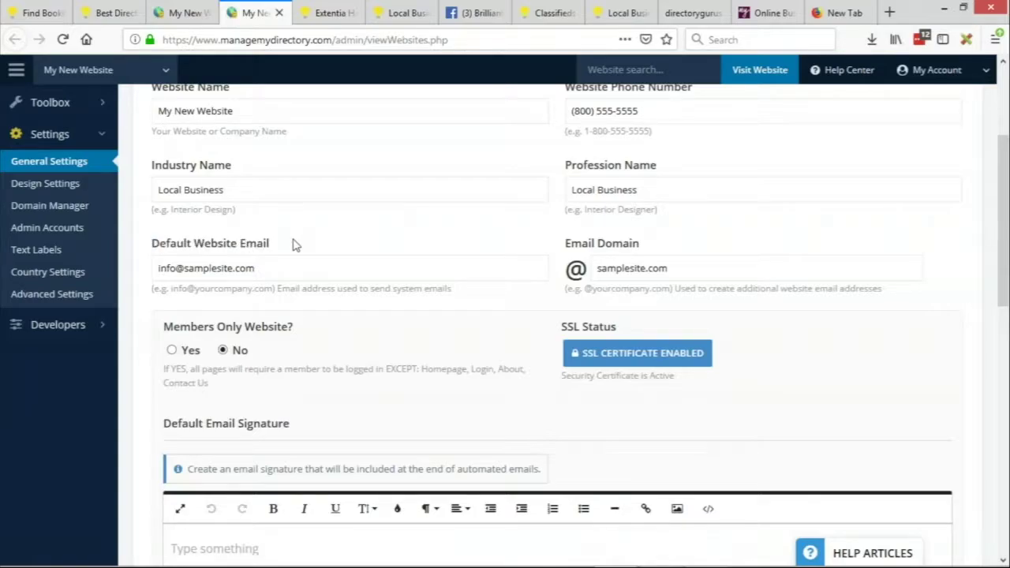
# Expand the Emails section of the admin sidebar and select the whole Default Website Email value.
pyautogui.scroll(2, 293, 245)
pyautogui.scroll(2, 151, 279)
pyautogui.click(99, 197)
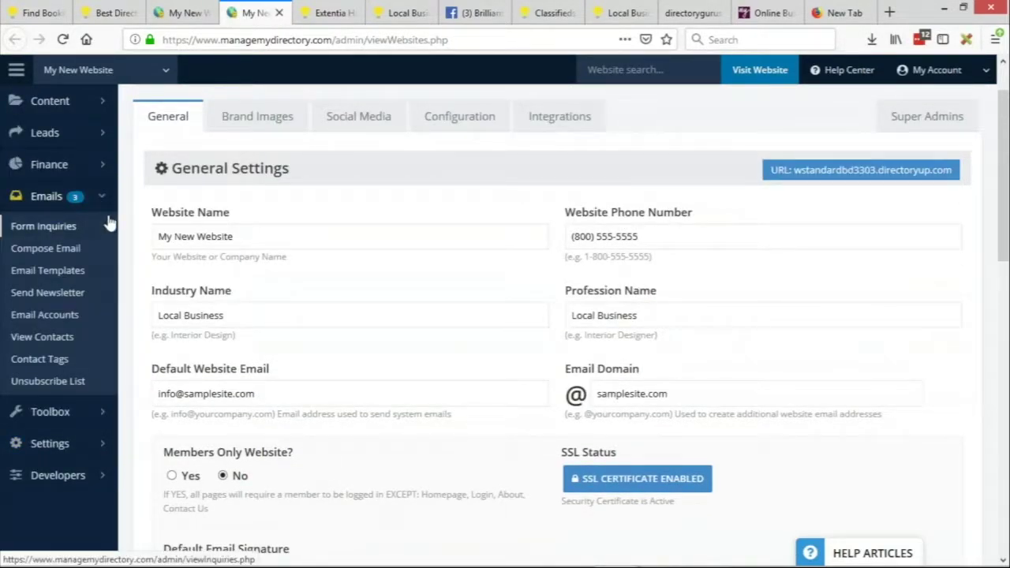
pyautogui.moveTo(257, 393); pyautogui.dragTo(128, 393)
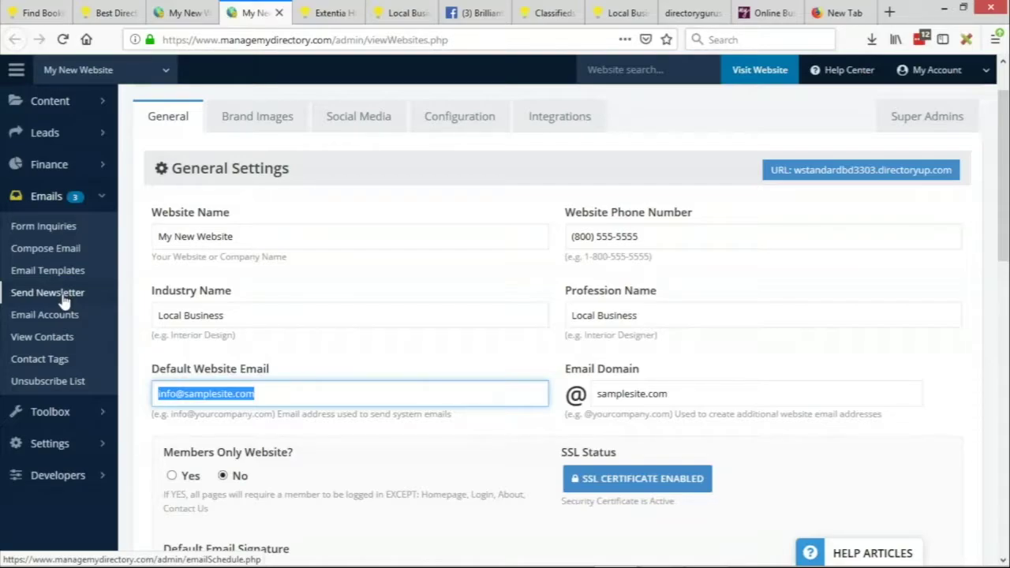
# Reselect the end of the email address, then open Emails > Email Accounts, which requires a live domain.
pyautogui.click(185, 393)
pyautogui.moveTo(298, 393); pyautogui.dragTo(147, 394)
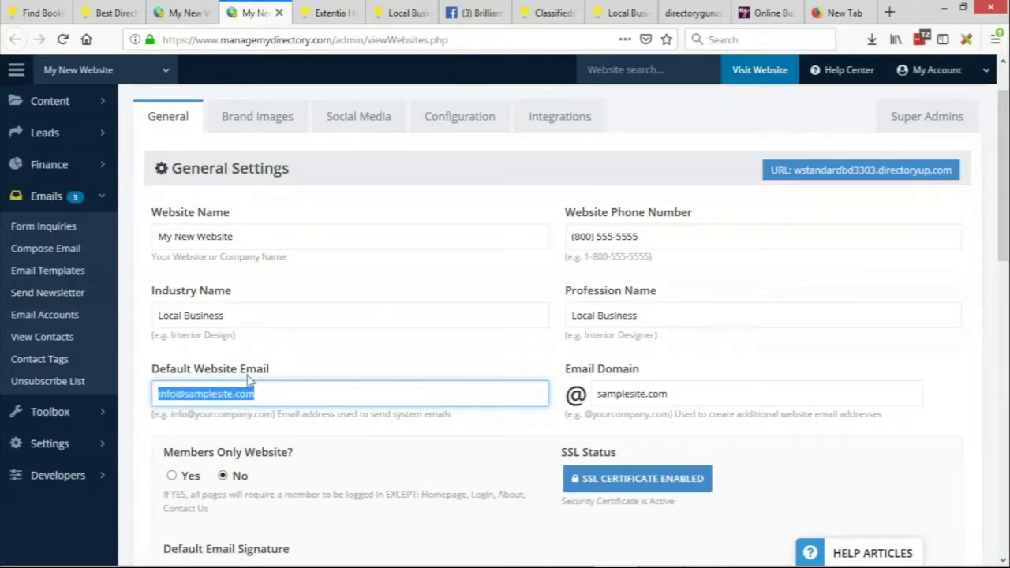
pyautogui.click(271, 393)
pyautogui.moveTo(271, 394); pyautogui.dragTo(158, 388)
pyautogui.click(62, 314)
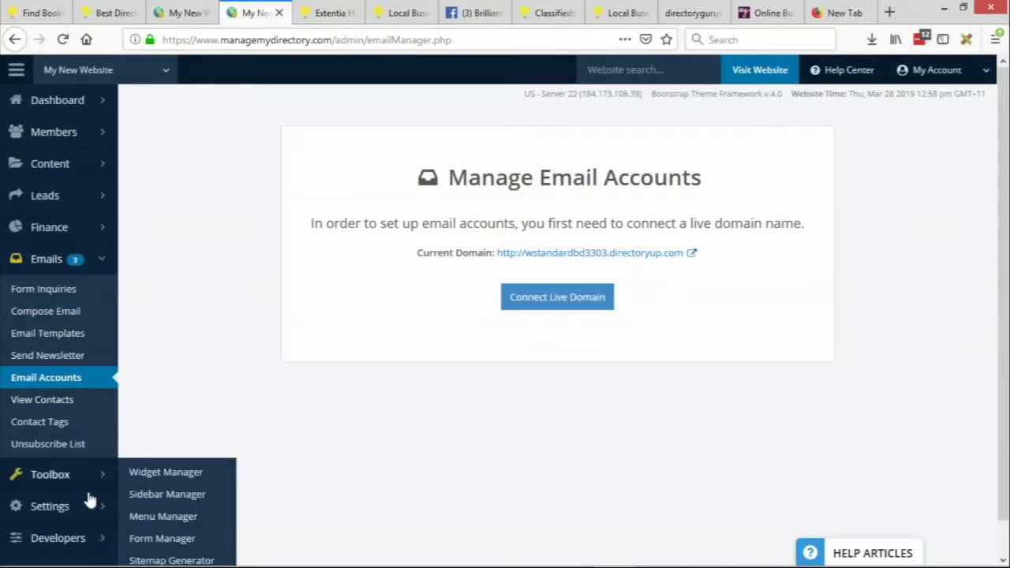
pyautogui.moveTo(86, 505)
pyautogui.click(167, 508)
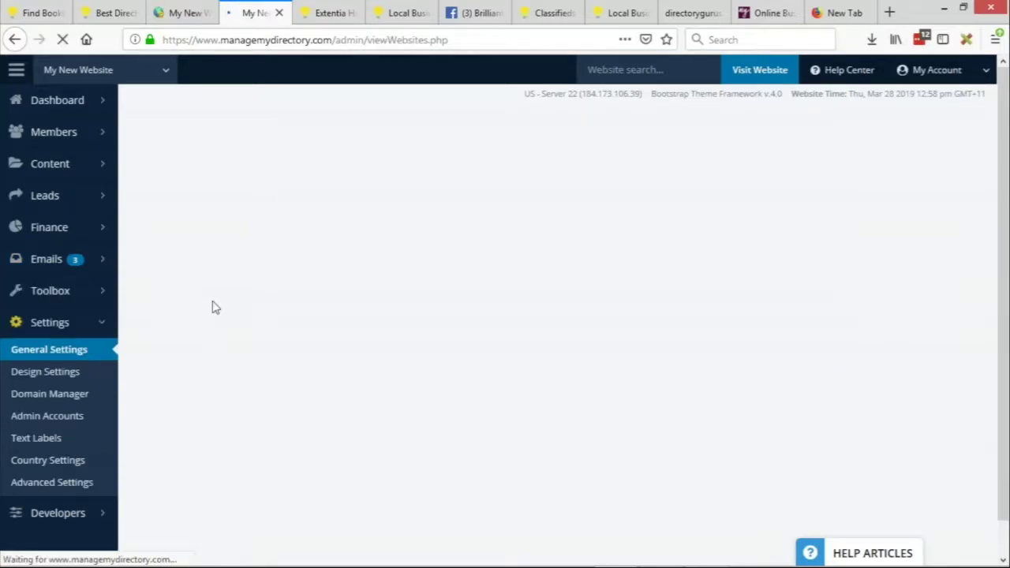
pyautogui.scroll(-3, 205, 273)
pyautogui.click(171, 330)
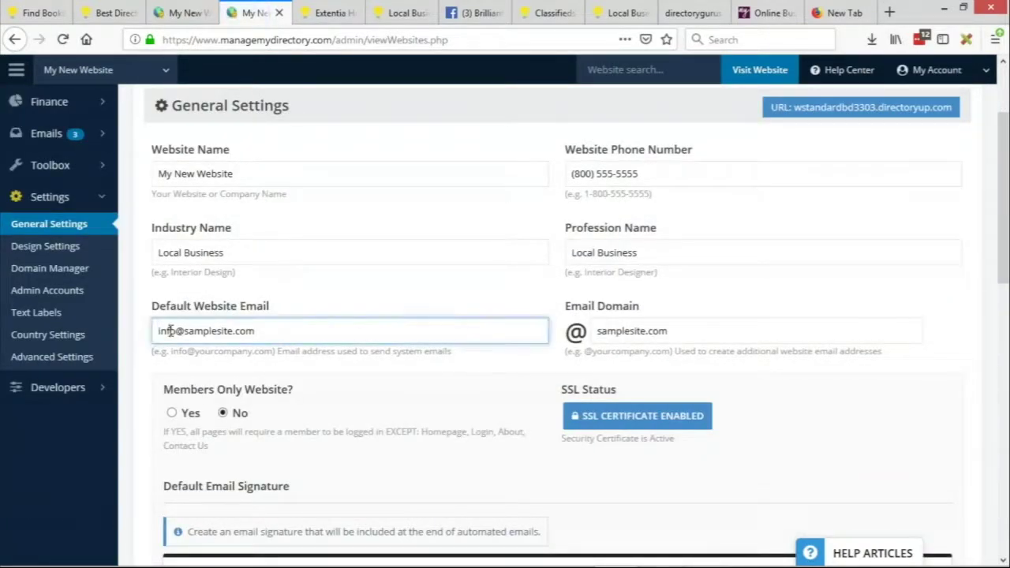
pyautogui.doubleClick(171, 331)
pyautogui.write('noreply')
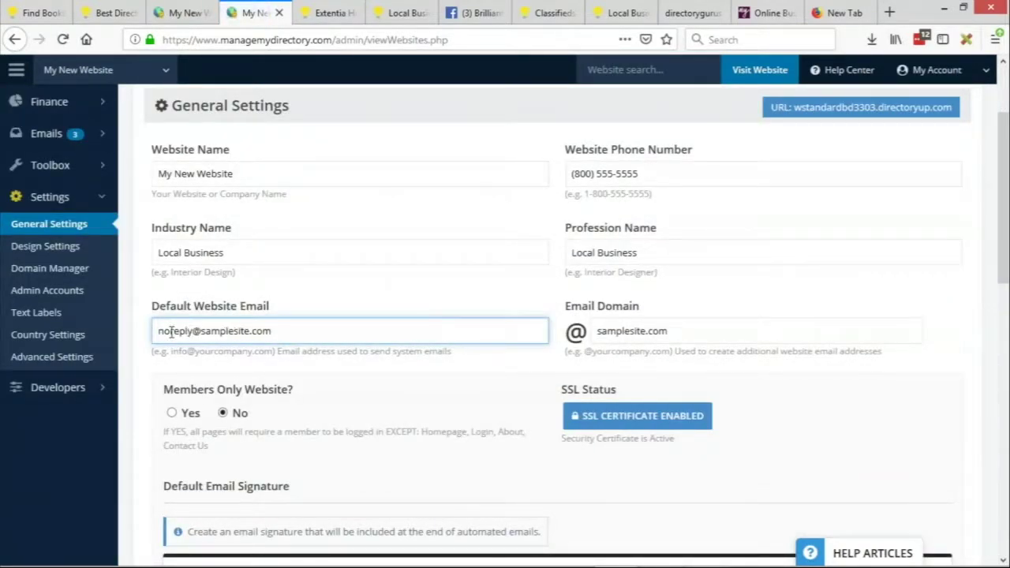
pyautogui.doubleClick(170, 331)
pyautogui.write('sup')
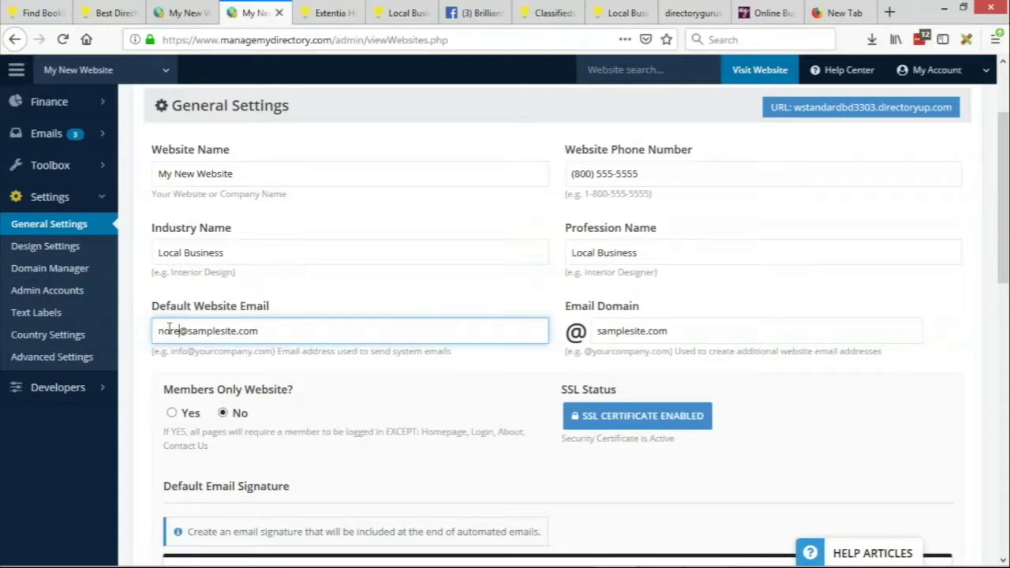
pyautogui.write('port')
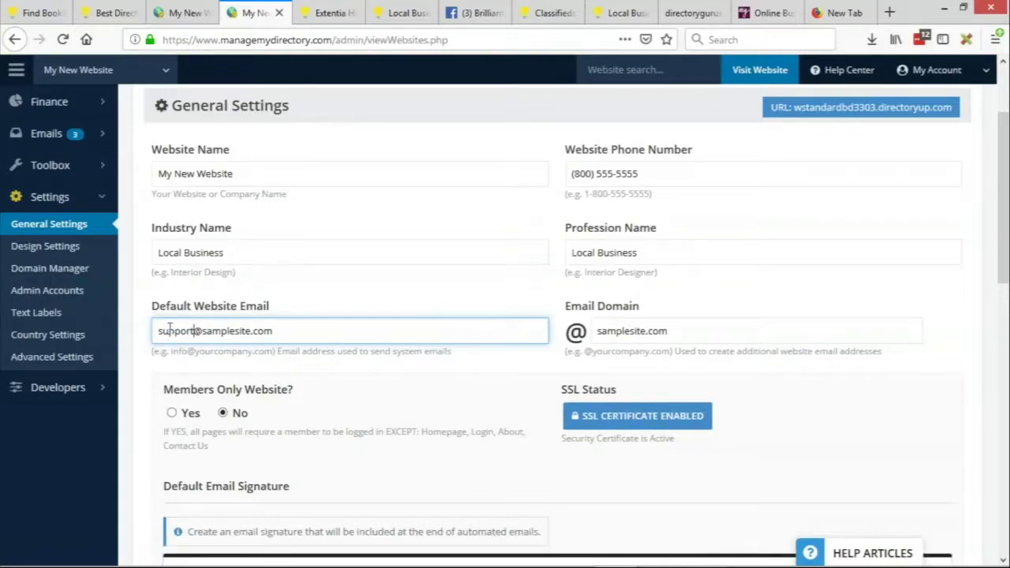
pyautogui.scroll(1, 169, 329)
pyautogui.click(99, 202)
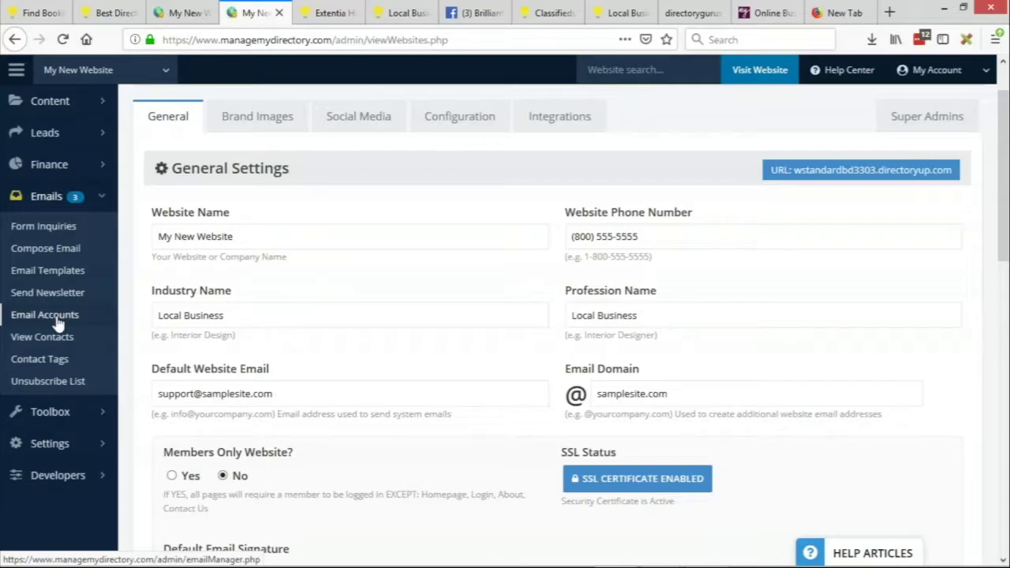
pyautogui.tripleClick(279, 392)
pyautogui.moveTo(117, 411)
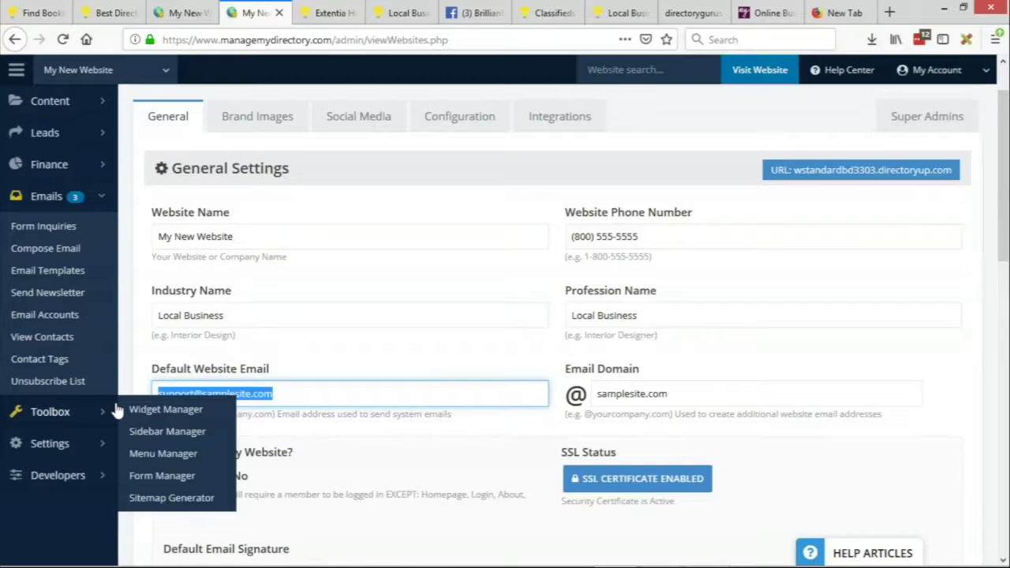
pyautogui.tripleClick(224, 392)
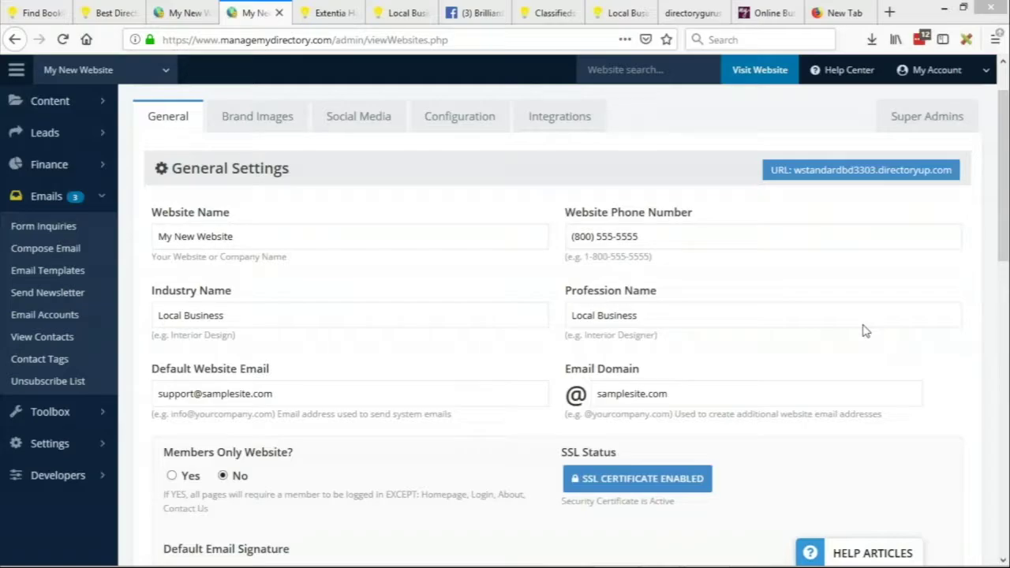
pyautogui.doubleClick(161, 388)
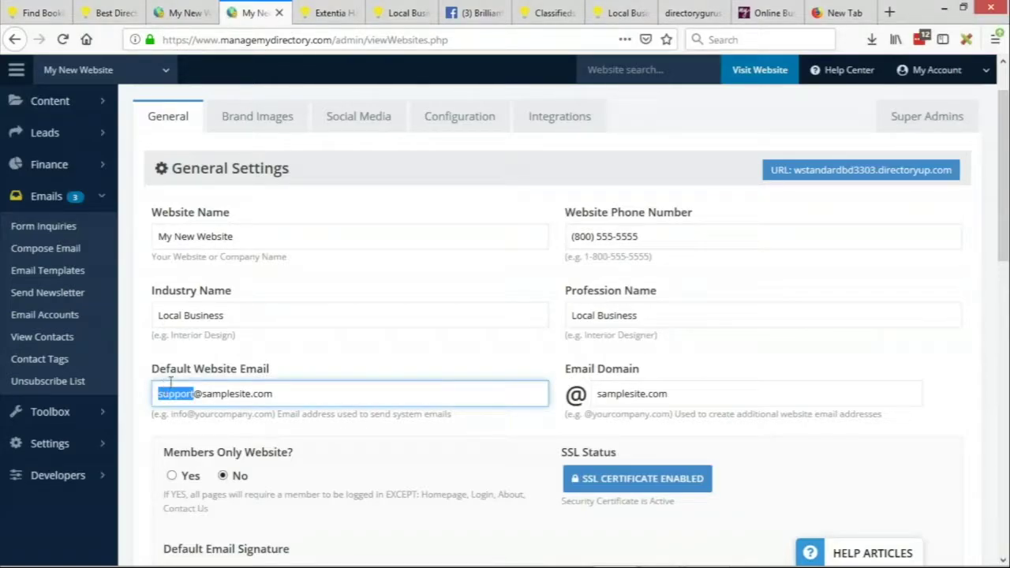
pyautogui.click(239, 393)
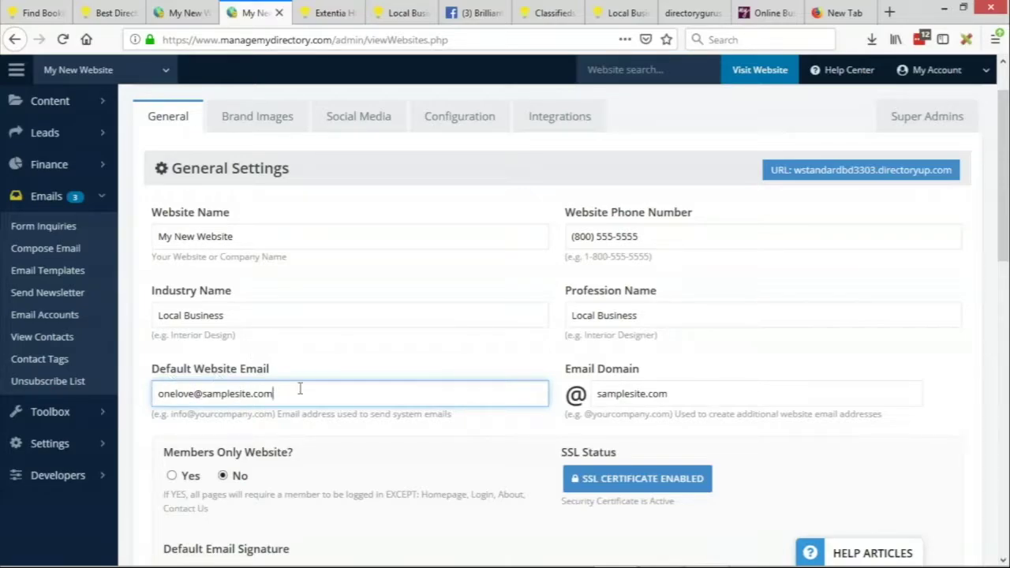
pyautogui.moveTo(158, 392); pyautogui.dragTo(207, 391)
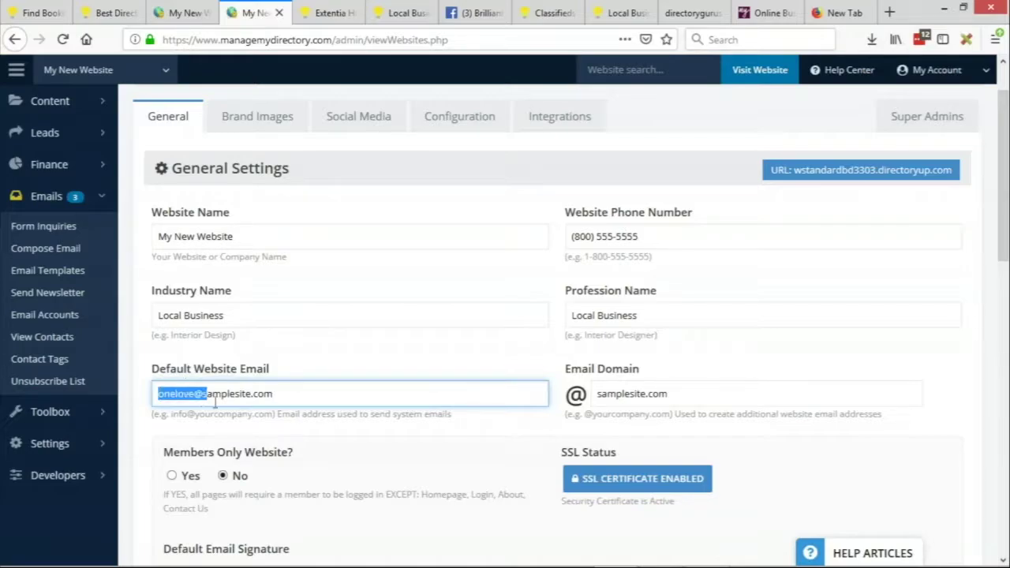
pyautogui.click(192, 385)
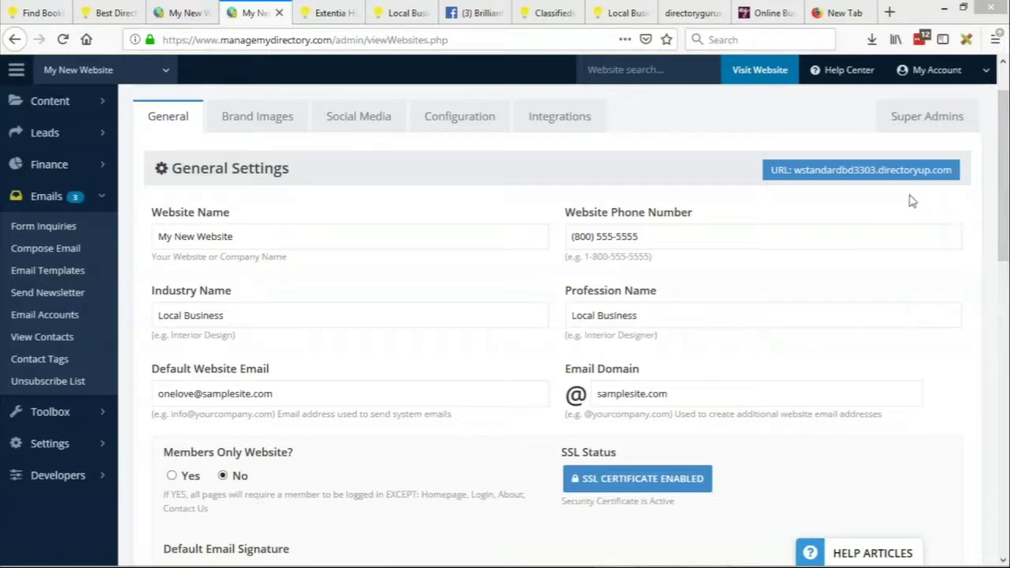
# Scroll to the top of the Selwyn Connect admin dashboard.
pyautogui.scroll(1, 671, 199)
pyautogui.scroll(1, 648, 241)
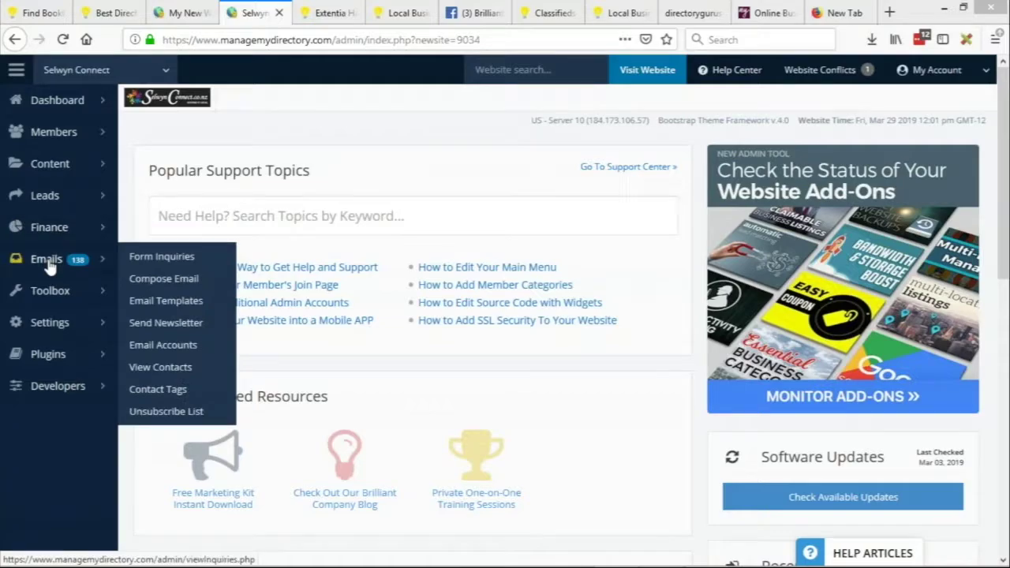
# Open Emails > Email Templates to list Selwyn Connect's 45 custom templates.
pyautogui.moveTo(55, 251)
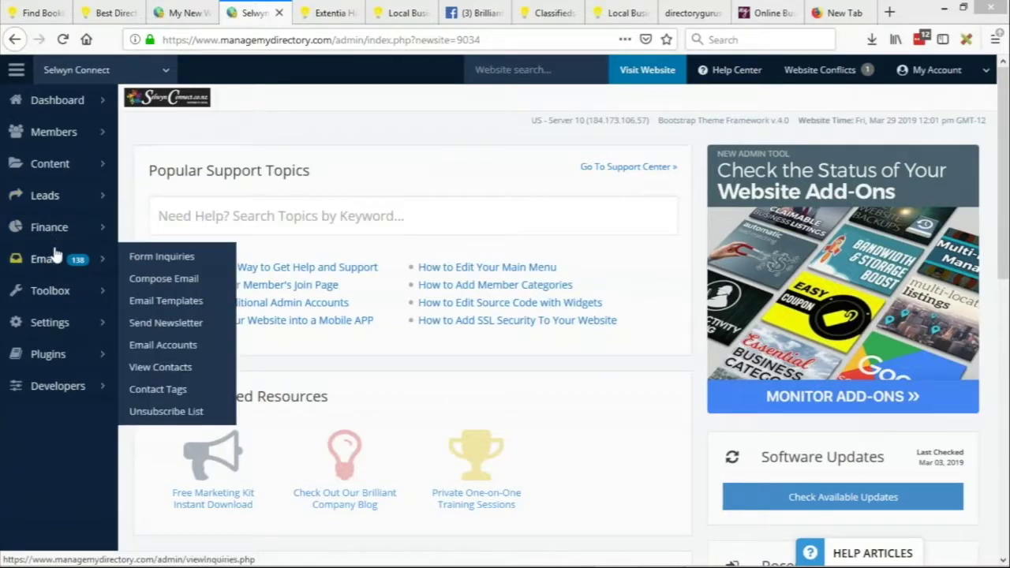
pyautogui.click(163, 301)
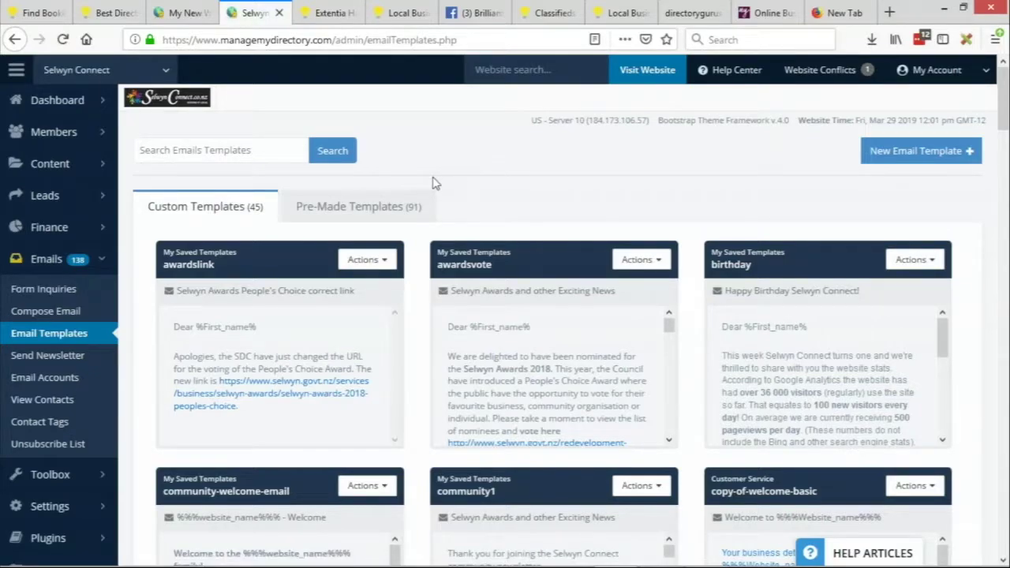
pyautogui.scroll(-2, 432, 183)
pyautogui.scroll(2, 406, 237)
# Edit the birthday template ('Happy Birthday Selwyn Connect!') and open General Settings in a background tab.
pyautogui.click(908, 261)
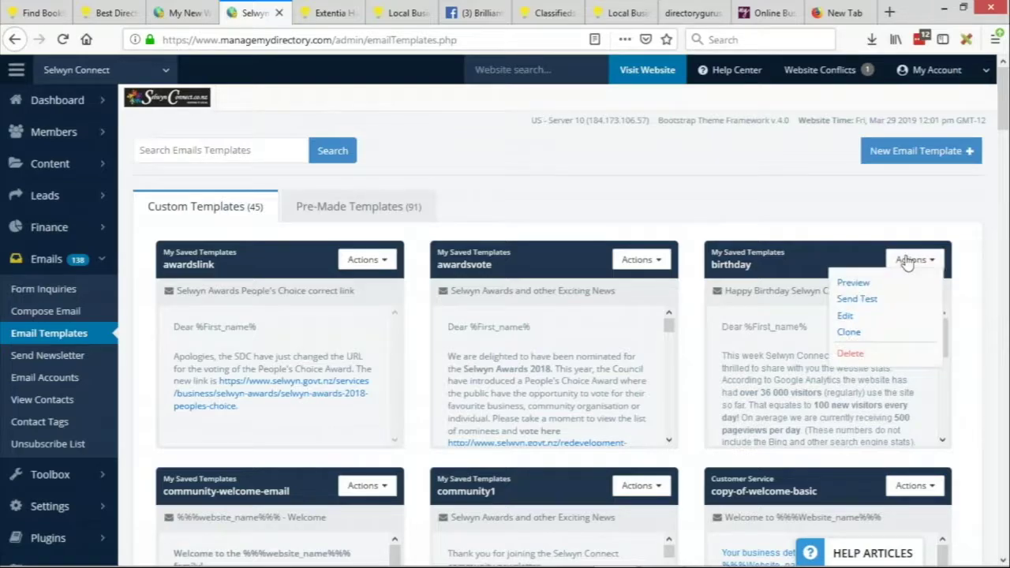
pyautogui.click(852, 317)
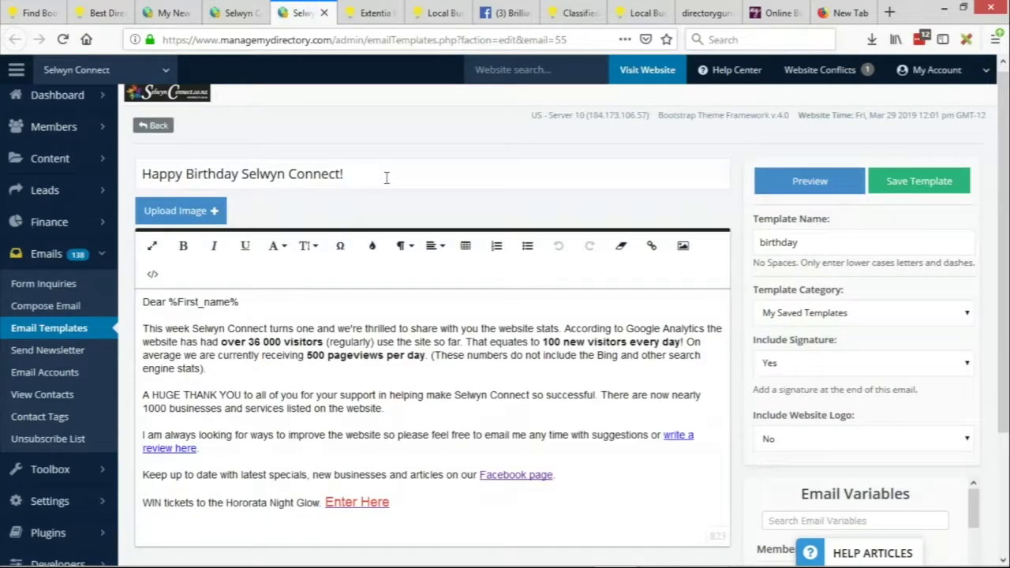
pyautogui.scroll(-3, 387, 178)
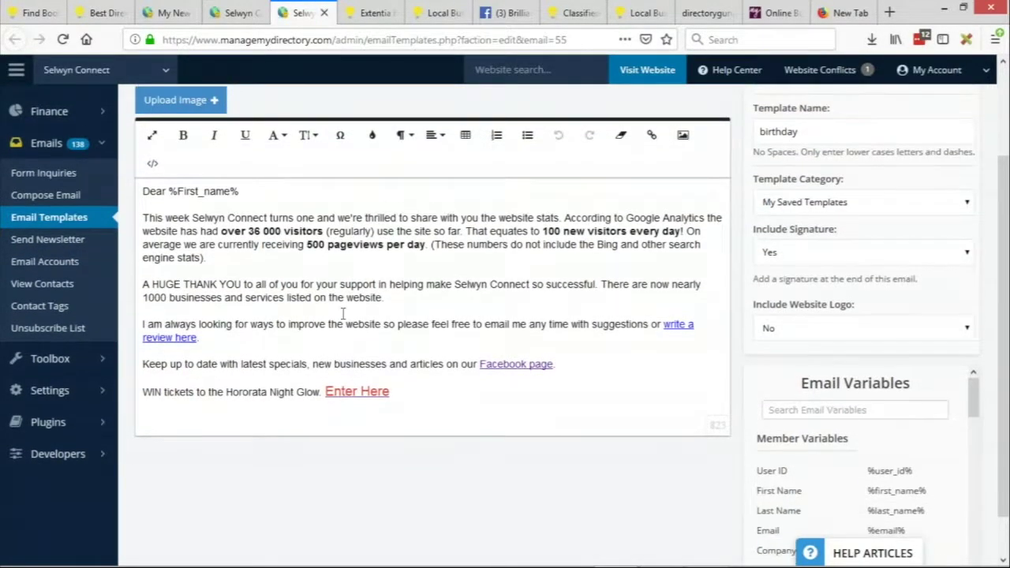
pyautogui.scroll(1, 342, 314)
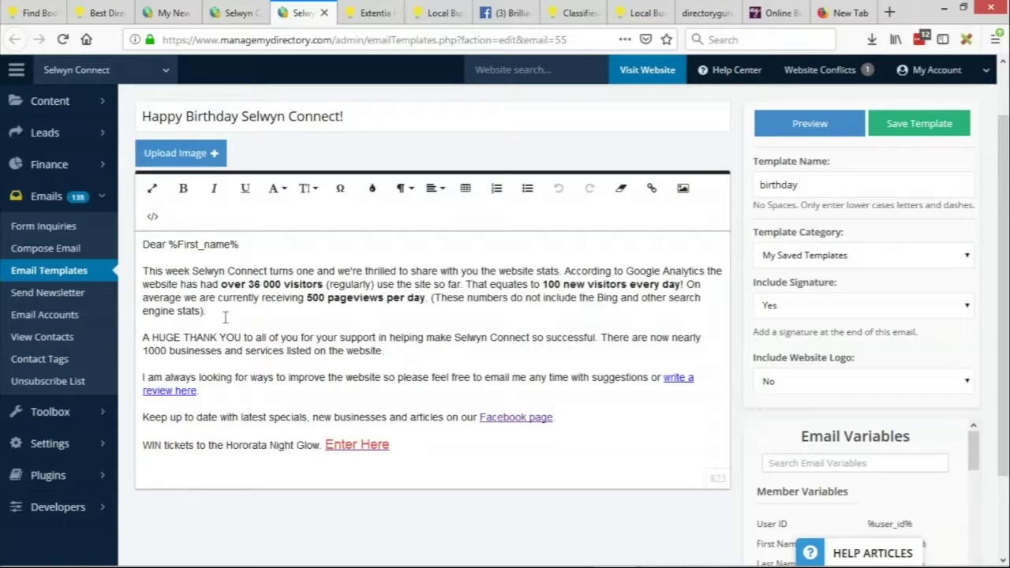
pyautogui.moveTo(407, 456); pyautogui.dragTo(130, 246)
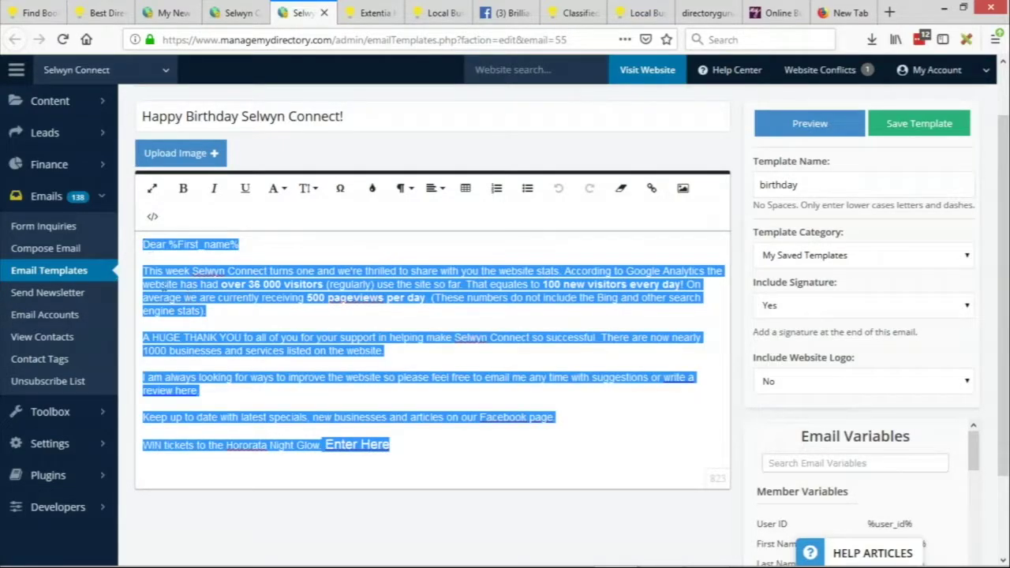
pyautogui.click(164, 286)
pyautogui.moveTo(120, 457)
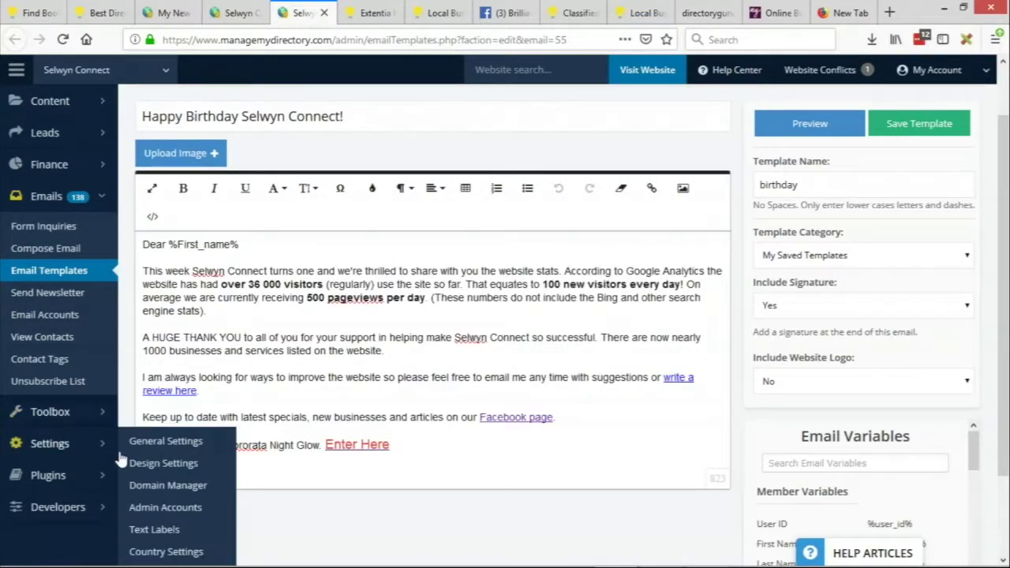
pyautogui.middleClick(175, 442)
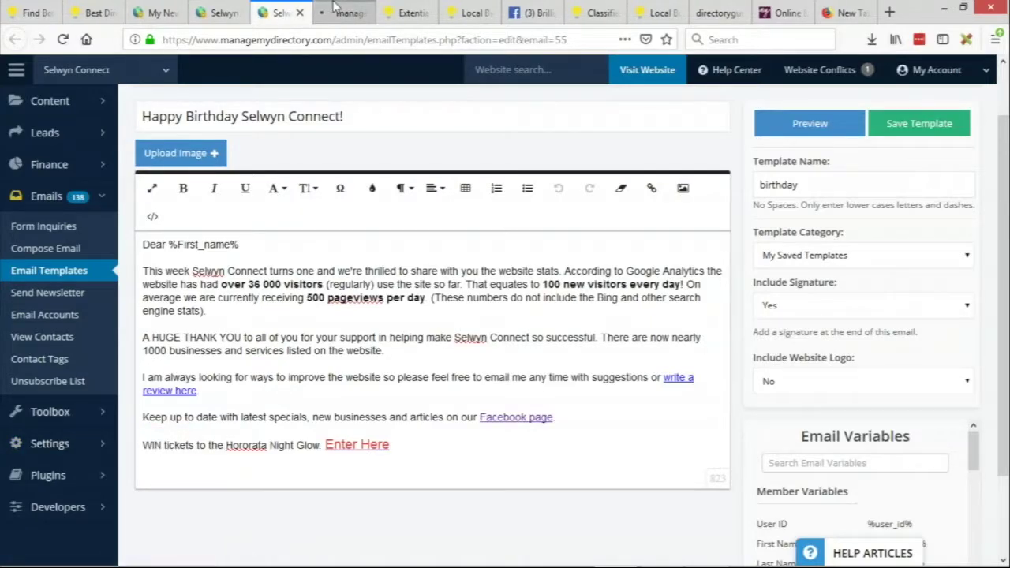
# In General Settings, check the dimensions of the Default Email Signature image.
pyautogui.click(335, 8)
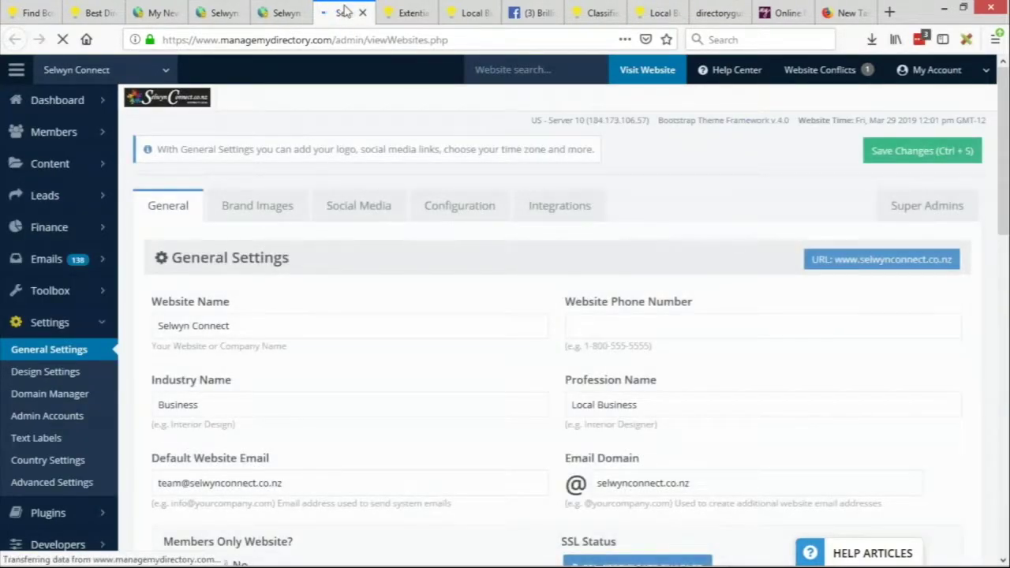
pyautogui.scroll(-5, 331, 201)
pyautogui.scroll(-3, 323, 195)
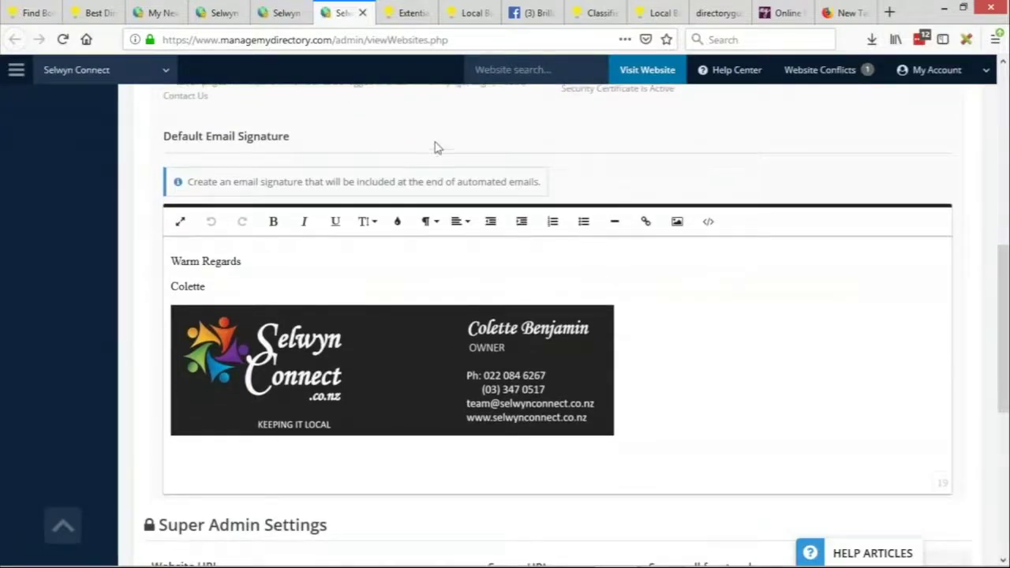
pyautogui.click(386, 359)
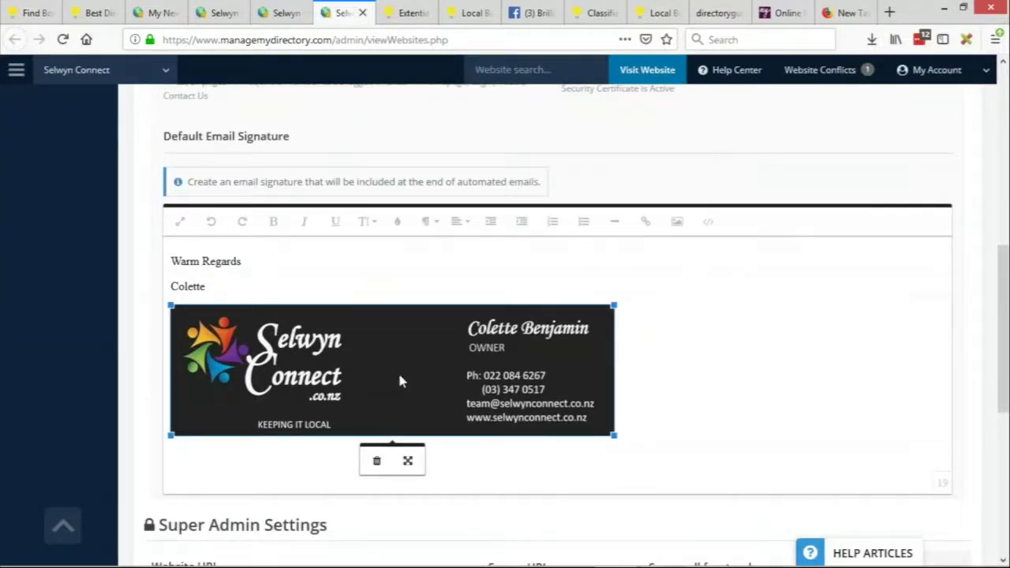
pyautogui.click(408, 460)
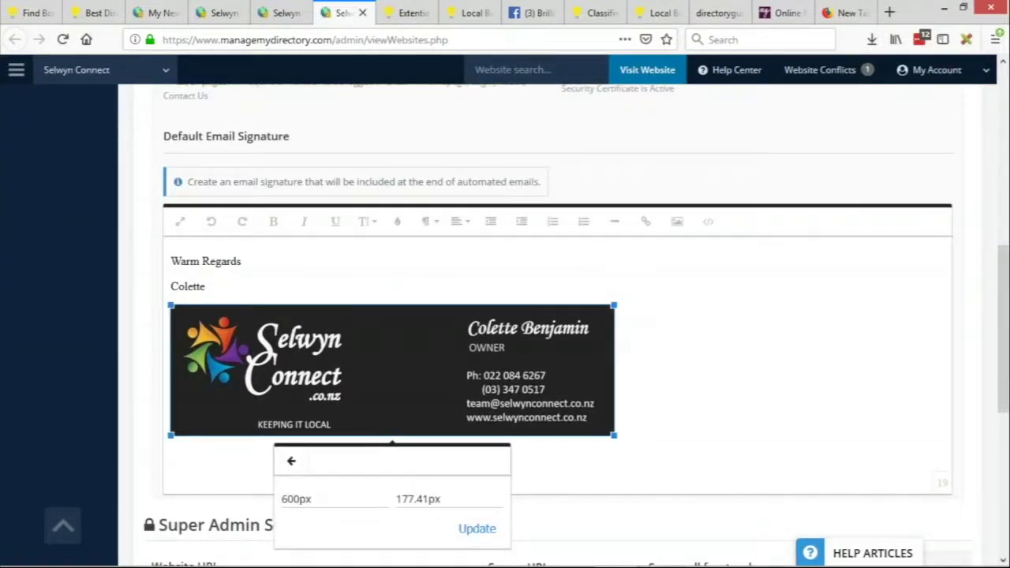
pyautogui.click(662, 349)
# Show the signature's HTML in Code View and copy the image's src URL.
pyautogui.click(710, 222)
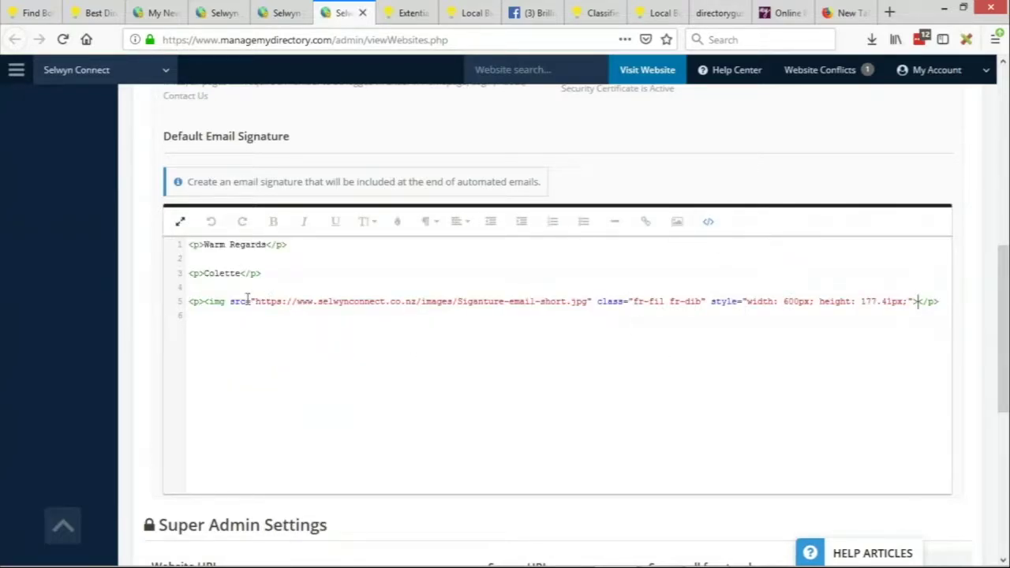
pyautogui.moveTo(255, 301); pyautogui.dragTo(583, 301)
pyautogui.hotkey('ctrl', 'c')
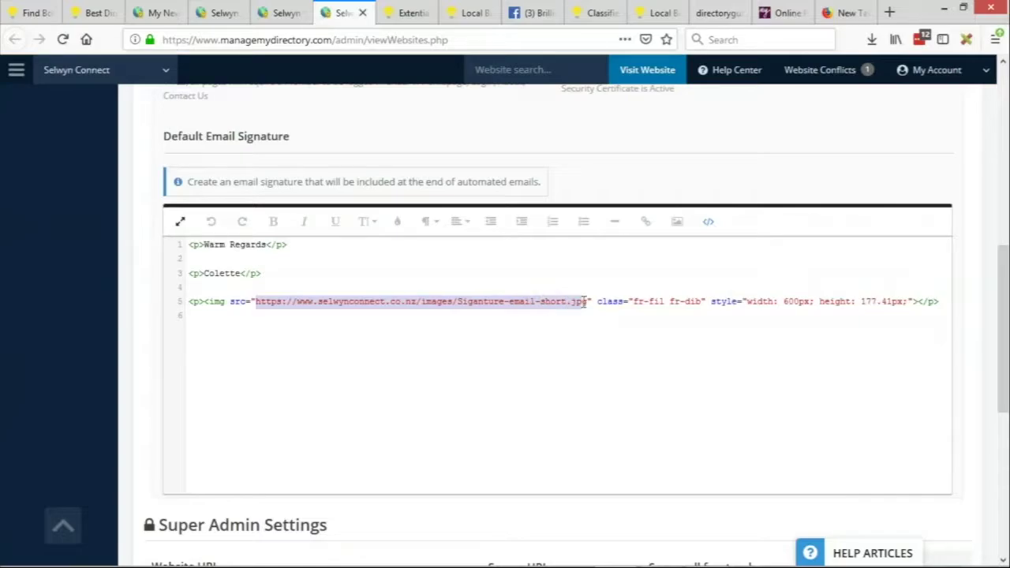
pyautogui.click(407, 13)
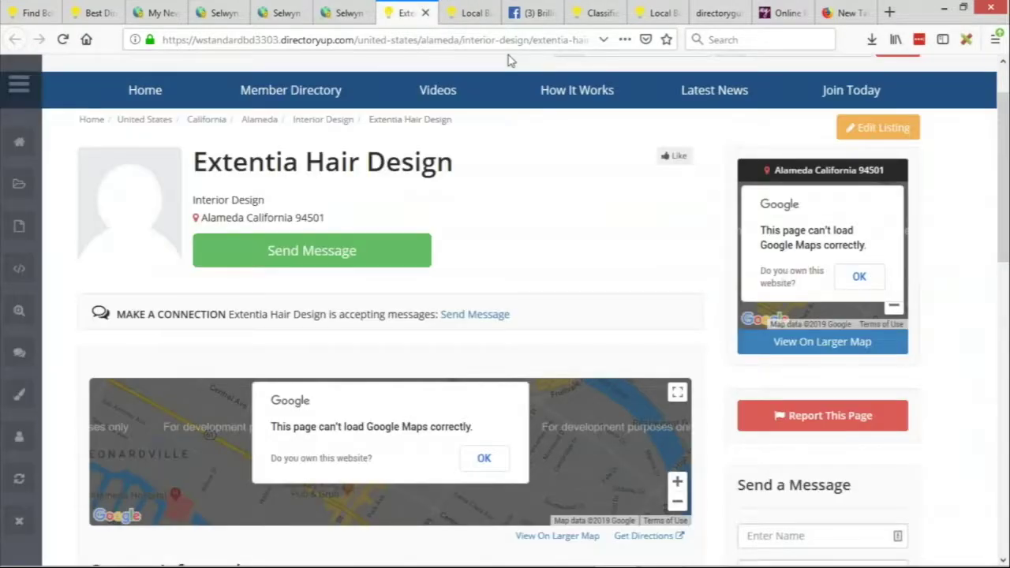
# Load the copied signature image URL in Firefox and view it at full size.
pyautogui.click(476, 40)
pyautogui.hotkey('ctrl', 'v')
pyautogui.press('Return')
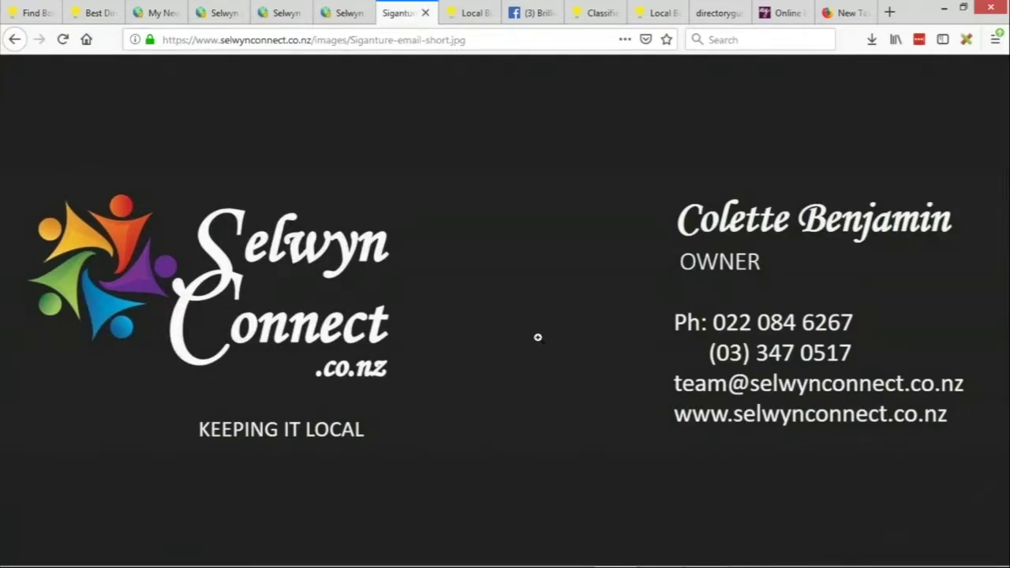
pyautogui.click(400, 277)
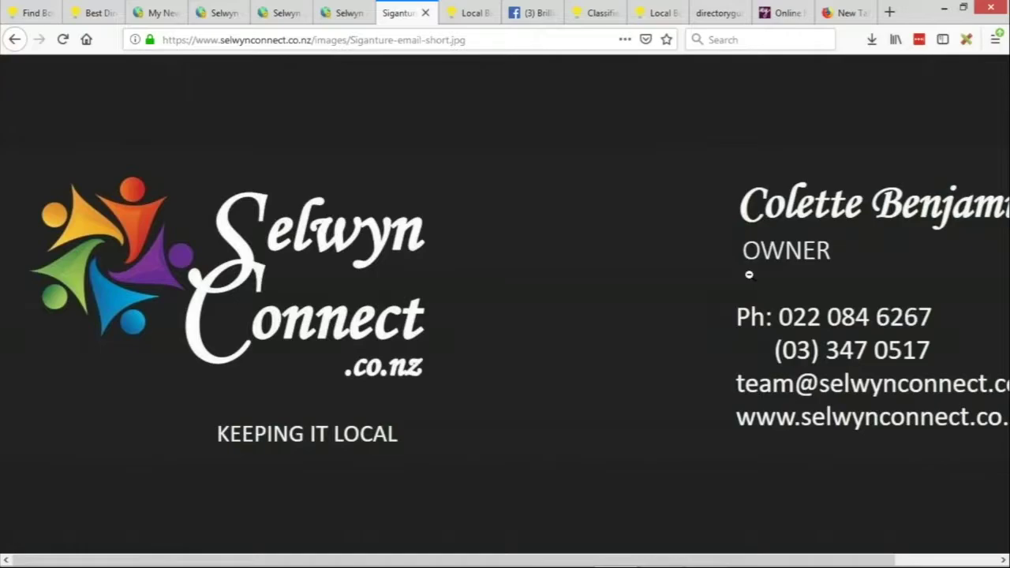
# Save the image to the Desktop as Siganture-email-short.jpg and open it from Downloads.
pyautogui.rightClick(366, 271)
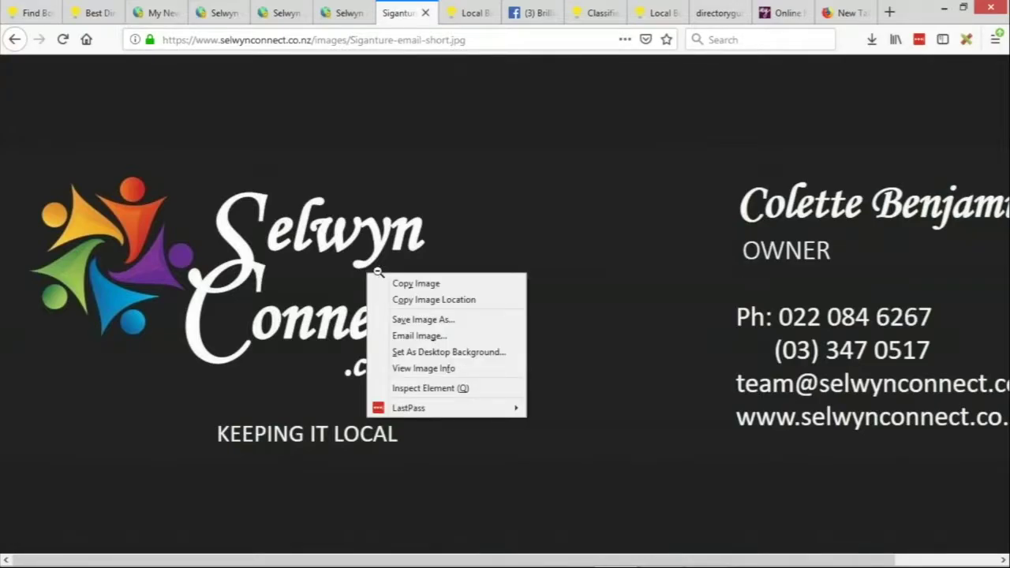
pyautogui.click(418, 319)
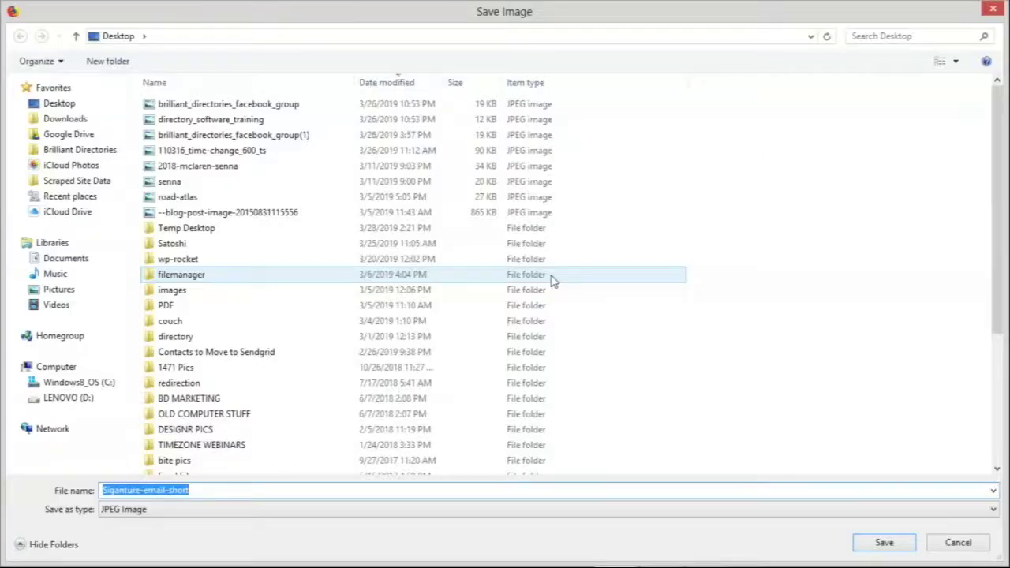
pyautogui.click(879, 545)
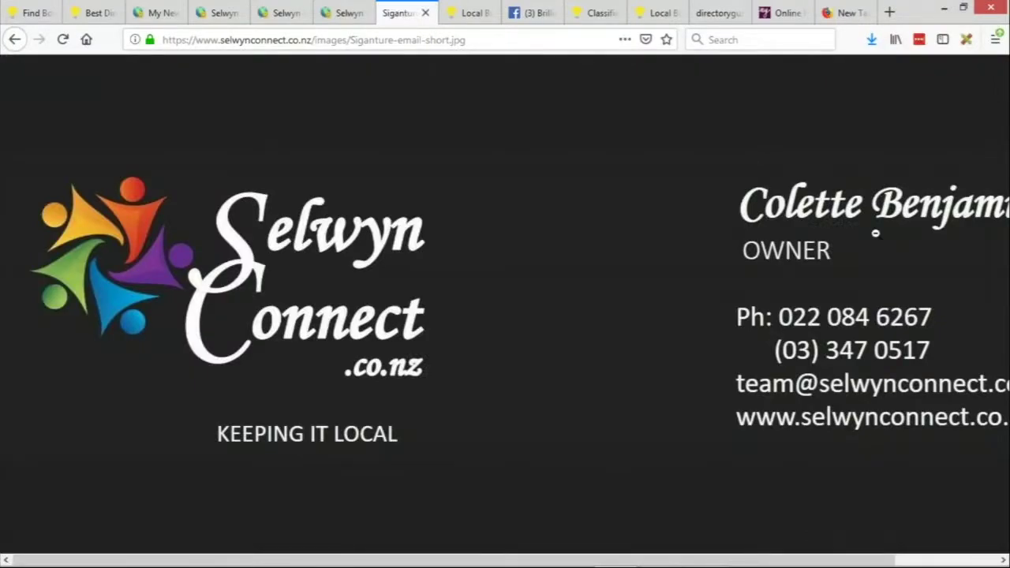
pyautogui.click(870, 39)
pyautogui.click(726, 82)
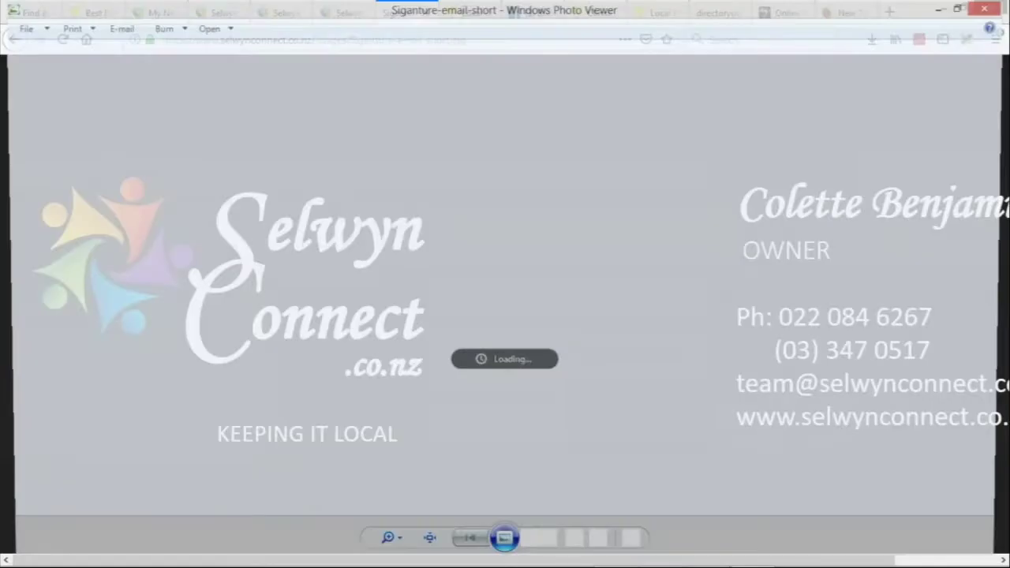
# Open the signature image from Windows Photo Viewer in Adobe Photoshop CS3.
pyautogui.rightClick(443, 244)
pyautogui.moveTo(477, 253)
pyautogui.click(389, 288)
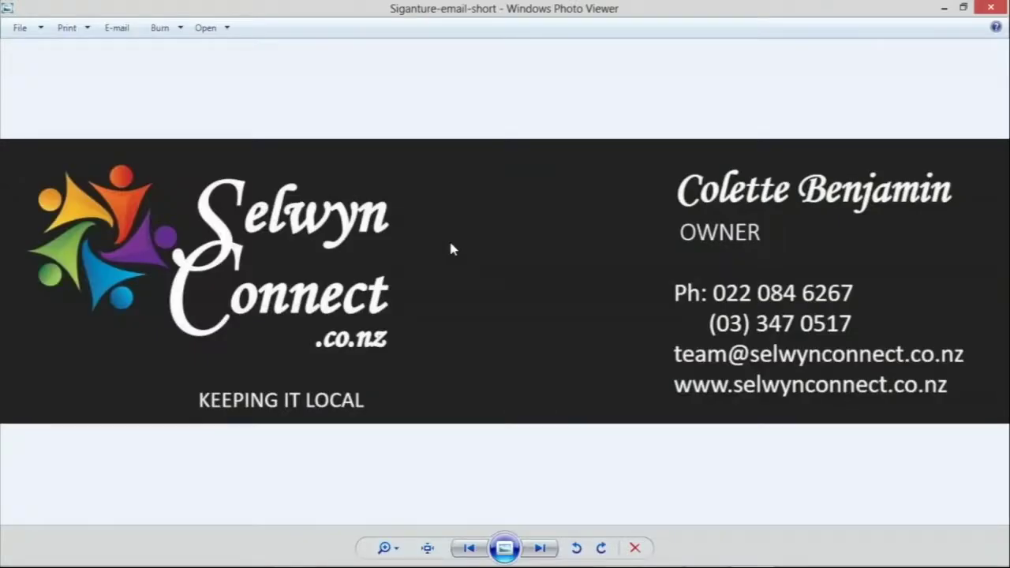
pyautogui.hotkey('alt', 'Tab')
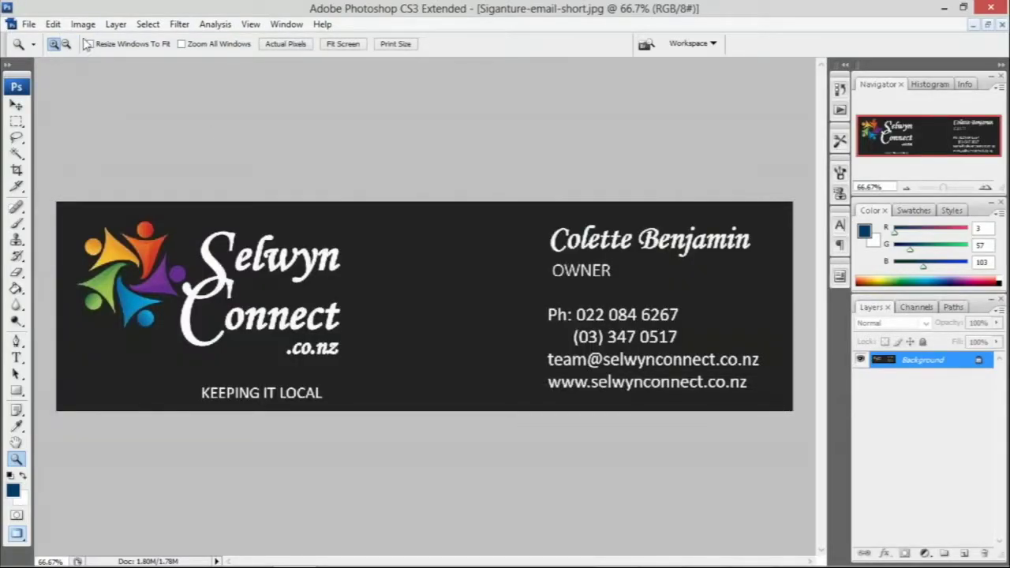
# Resize Siganture-email-short.jpg from 1492 x 422 to 600 x 170 pixels and open Save for Web.
pyautogui.click(82, 23)
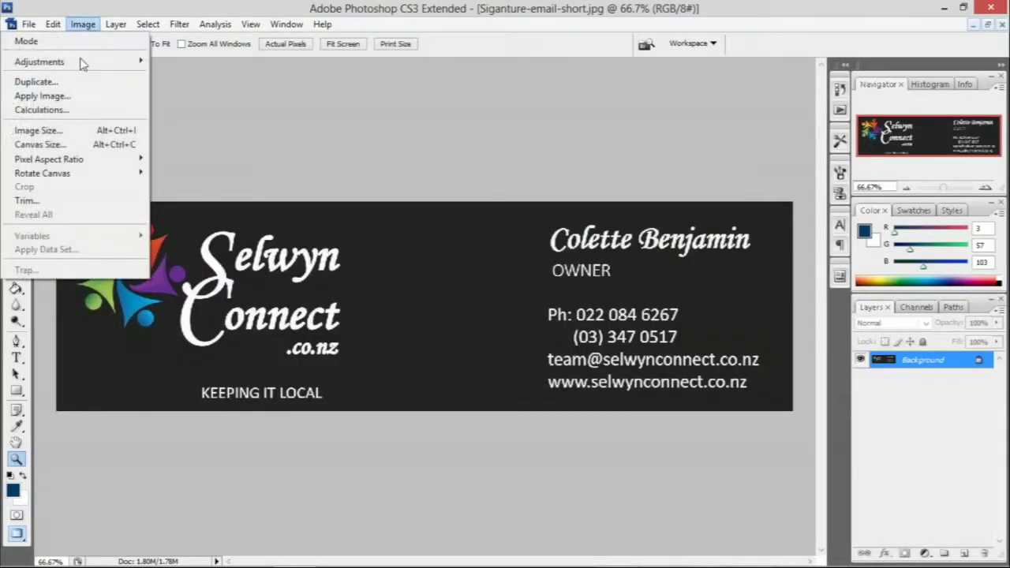
pyautogui.click(47, 129)
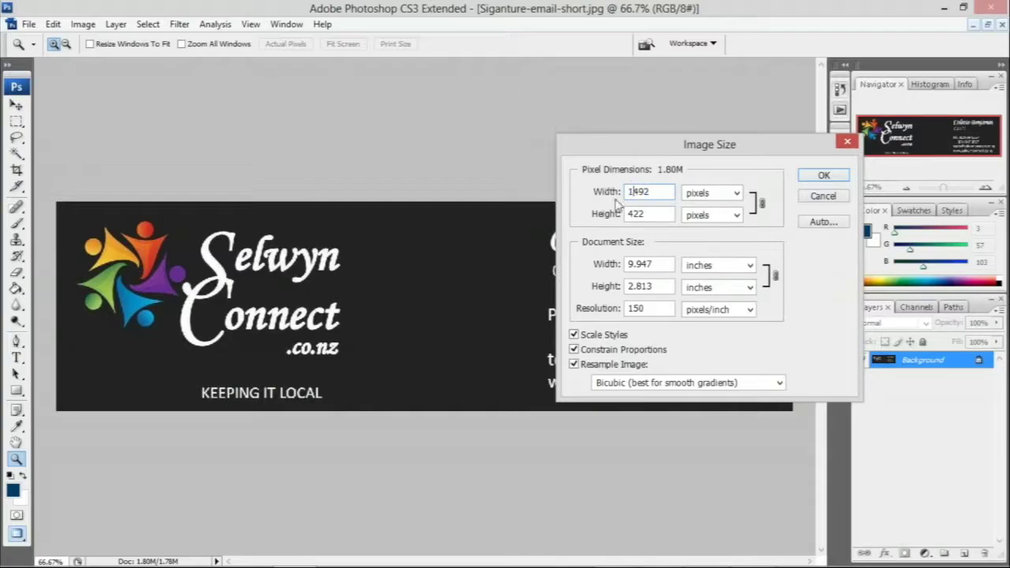
pyautogui.click(660, 191)
pyautogui.moveTo(659, 191); pyautogui.dragTo(615, 192)
pyautogui.write('600')
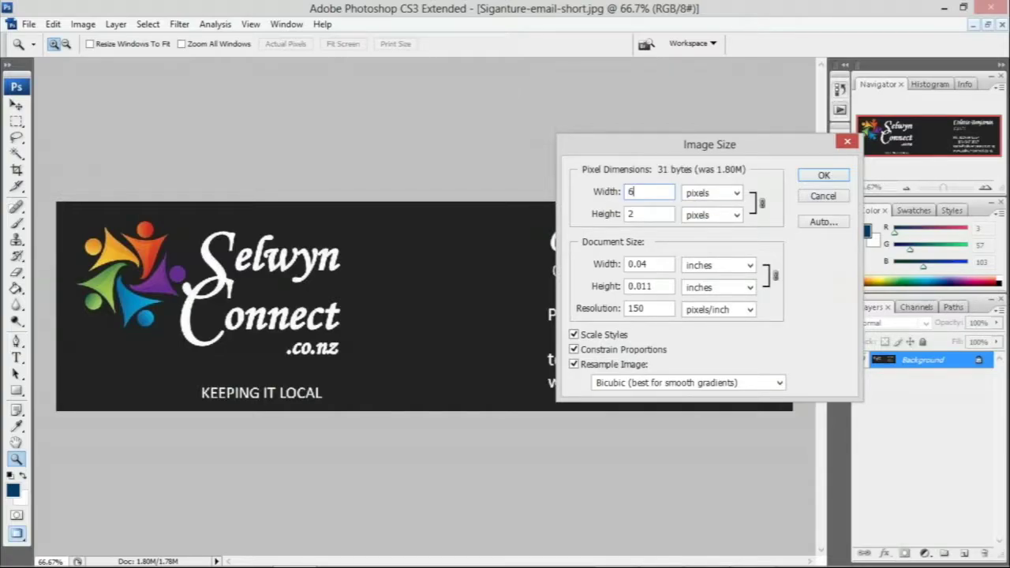
pyautogui.click(823, 175)
pyautogui.doubleClick(16, 458)
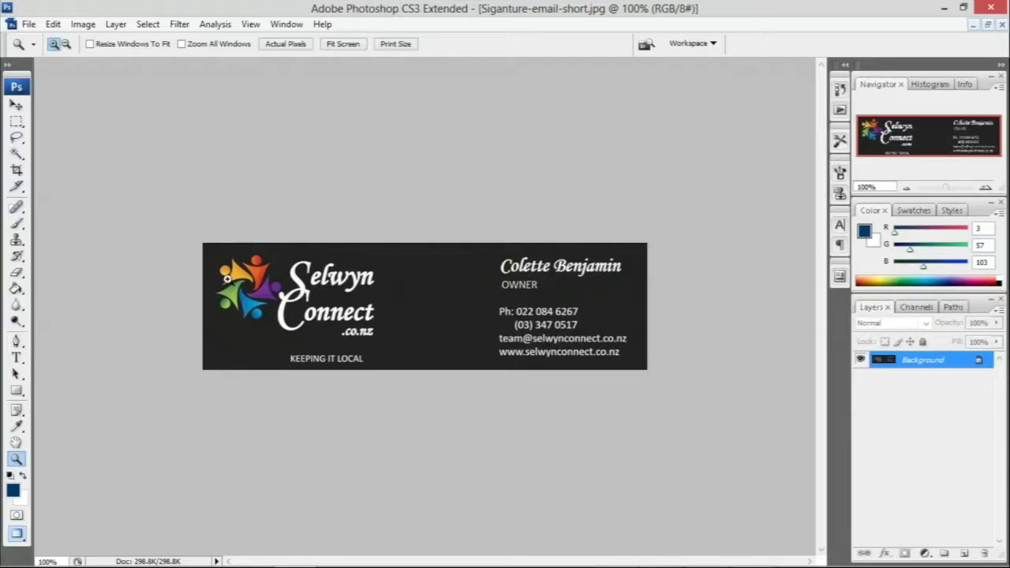
pyautogui.click(53, 24)
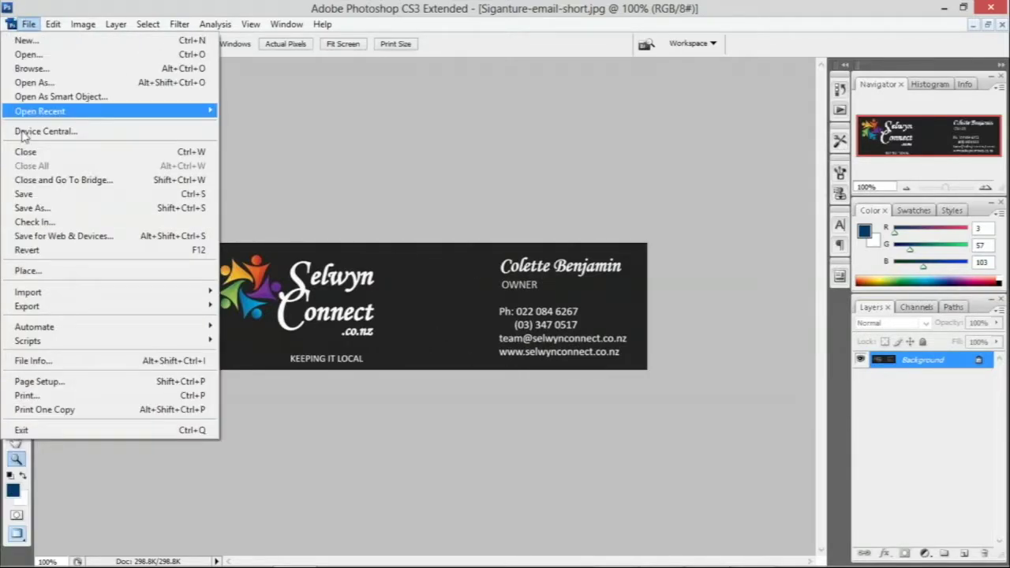
pyautogui.click(47, 236)
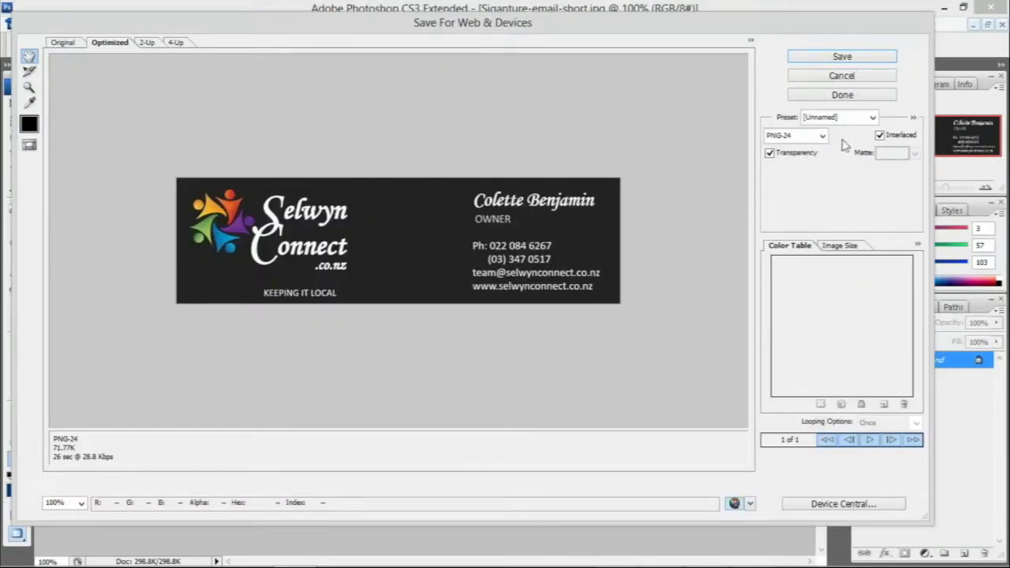
# In Save for Web & Devices, set the output to JPEG at High quality (60).
pyautogui.click(821, 135)
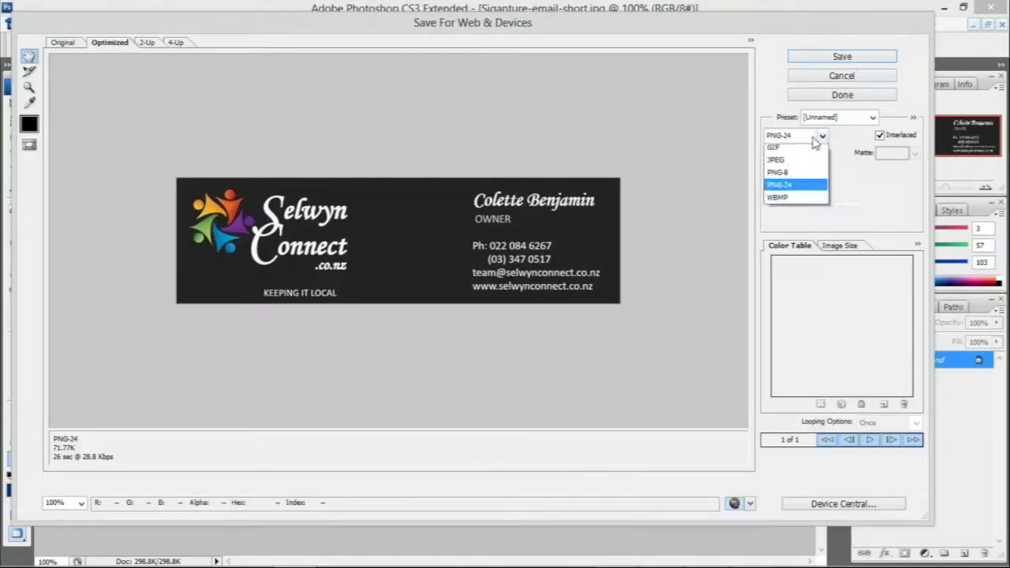
pyautogui.click(789, 161)
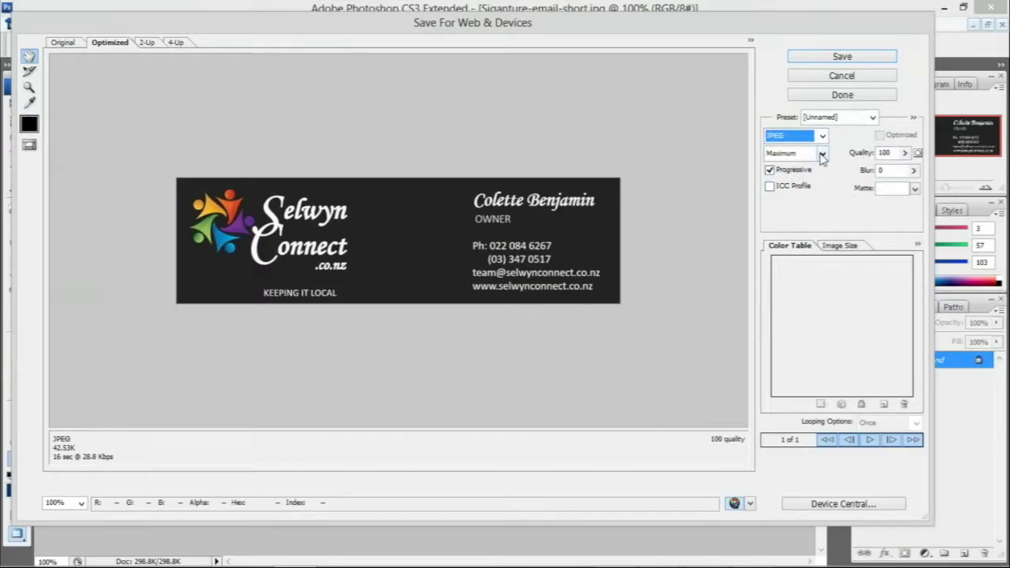
pyautogui.click(821, 153)
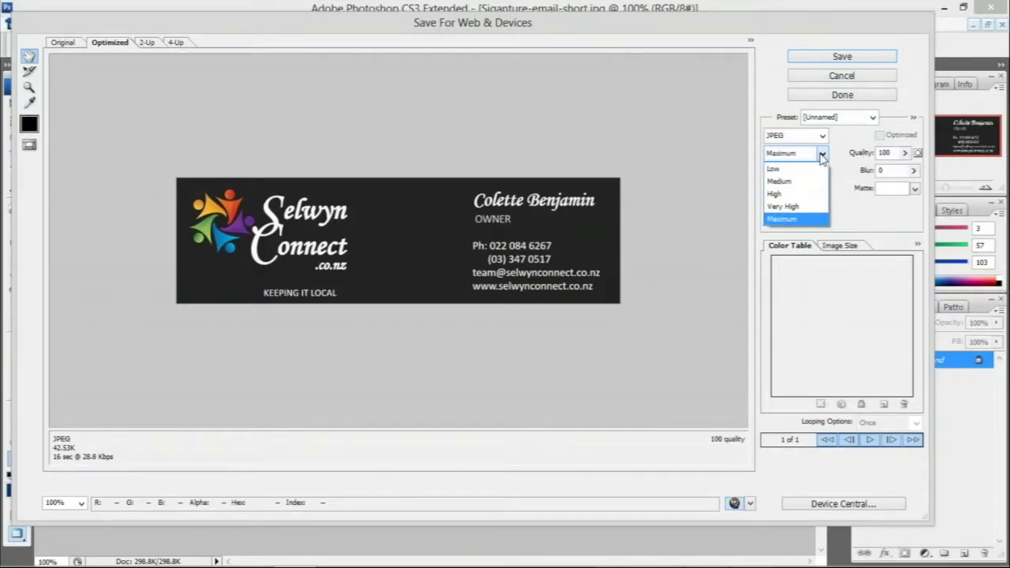
pyautogui.click(797, 206)
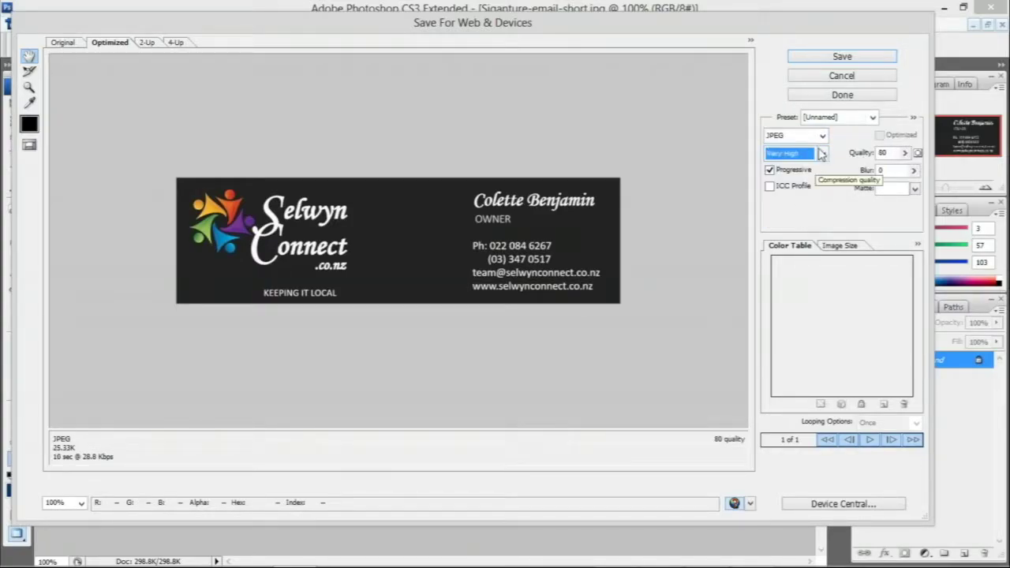
pyautogui.click(821, 153)
pyautogui.click(781, 192)
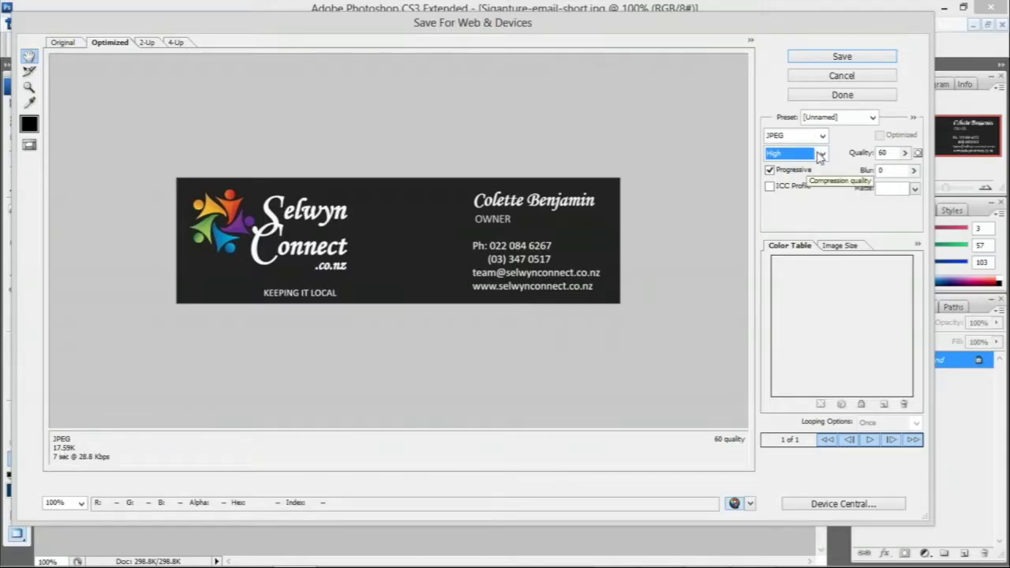
pyautogui.click(821, 153)
pyautogui.click(789, 193)
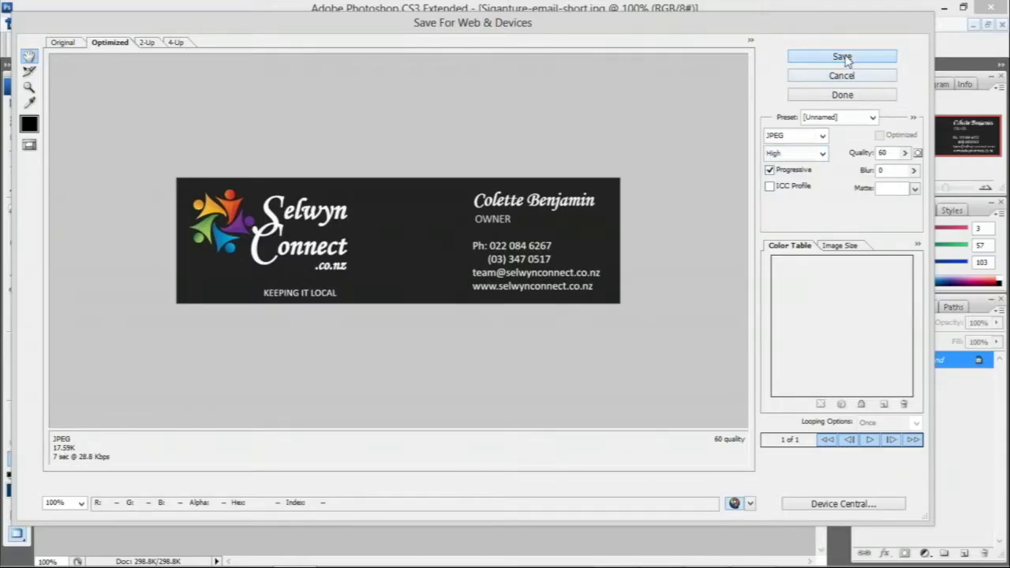
# Save the optimized JPEG to the Desktop as Siganture-email-short2.
pyautogui.click(842, 56)
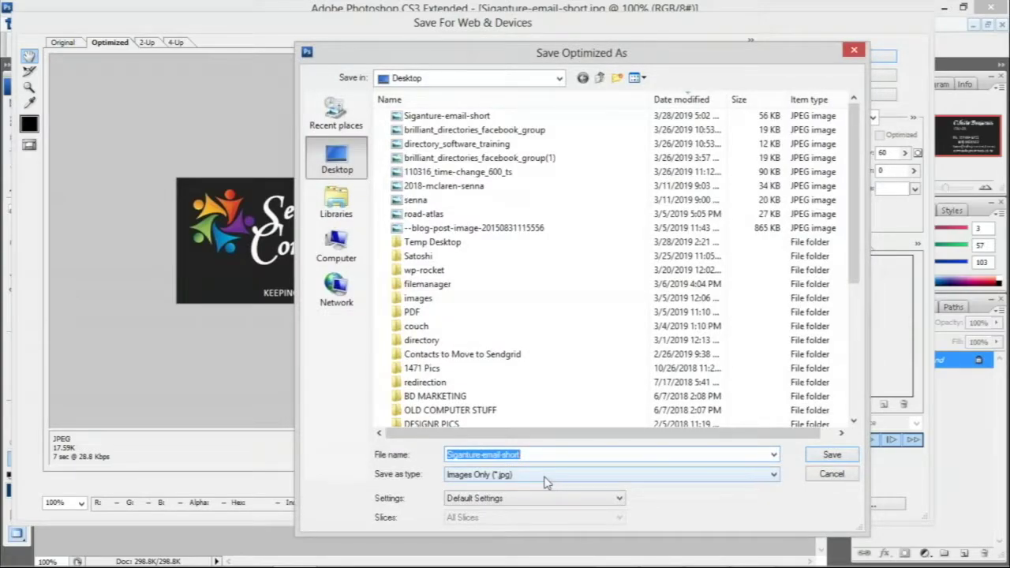
pyautogui.click(549, 454)
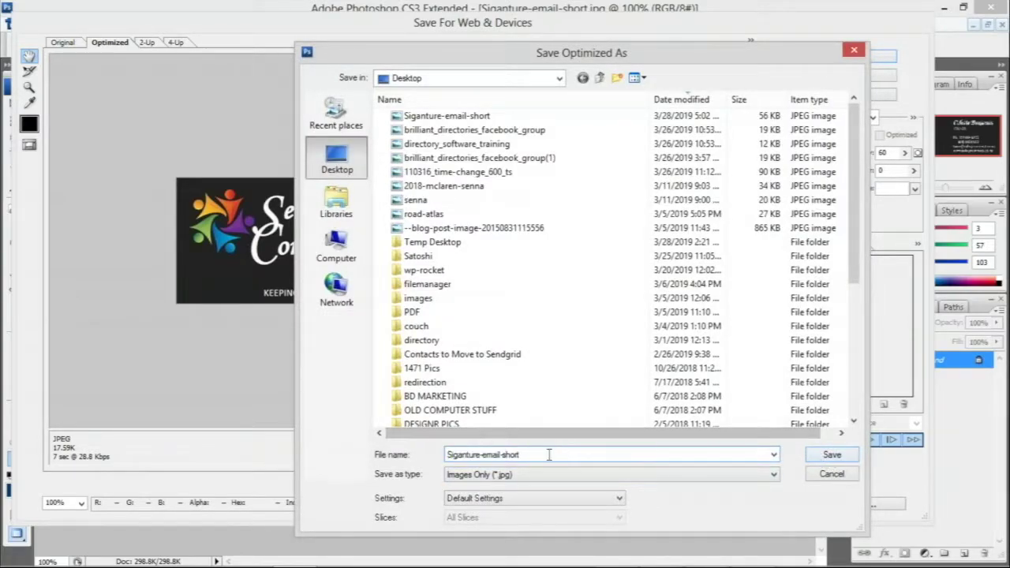
pyautogui.write('2')
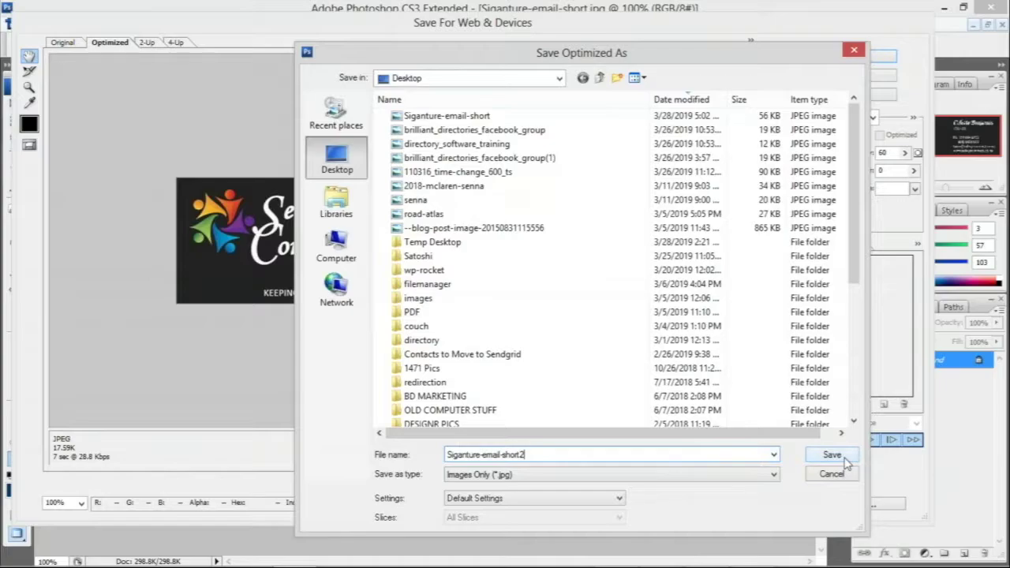
pyautogui.click(832, 455)
pyautogui.hotkey('alt', 'Tab')
pyautogui.hotkey('alt', 'Tab')
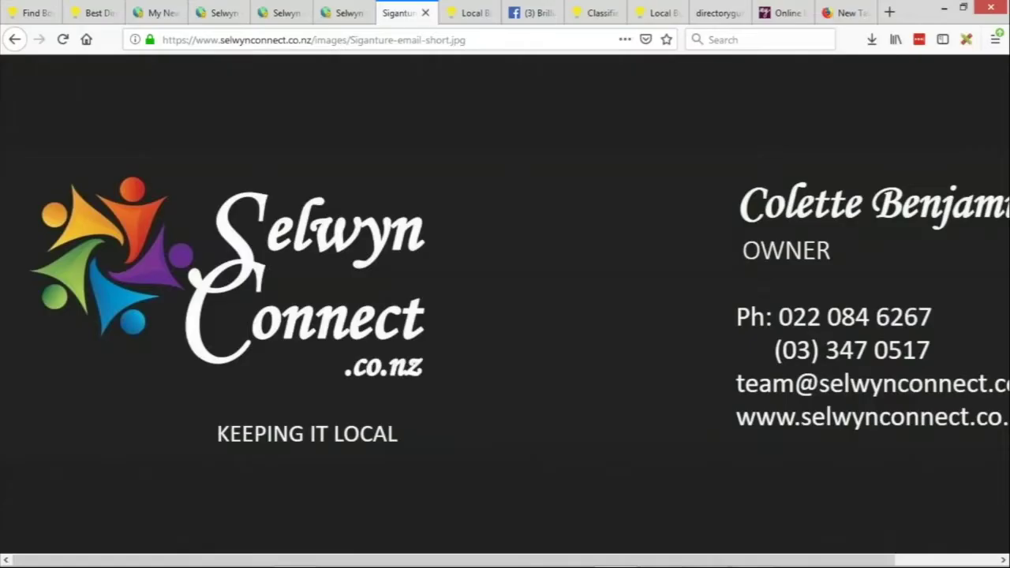
# Upload the 17.6 KiB Siganture-email-short2 JPEG through Content > Media Manager's Upload Image or PDF.
pyautogui.click(342, 13)
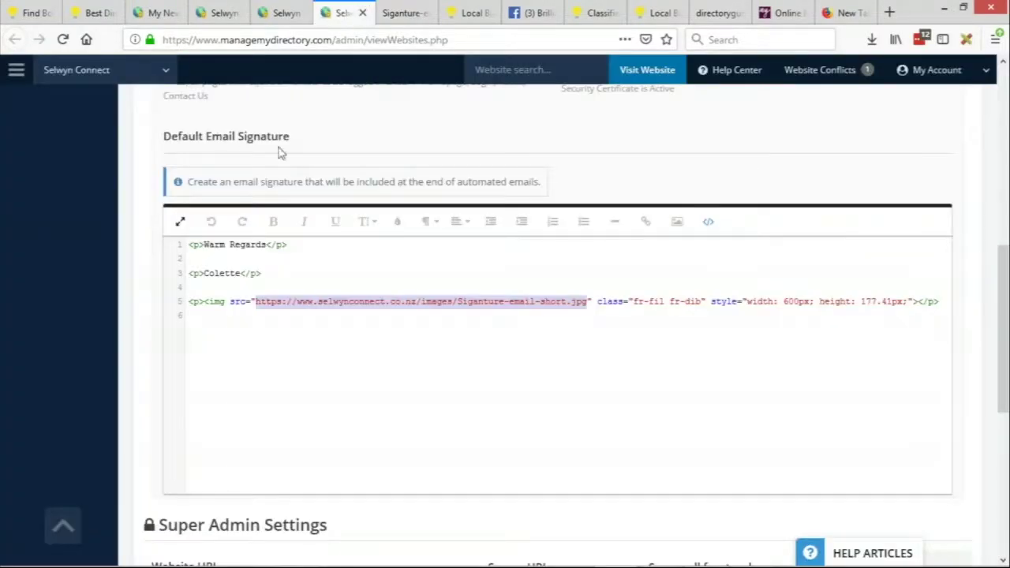
pyautogui.scroll(10, 361, 197)
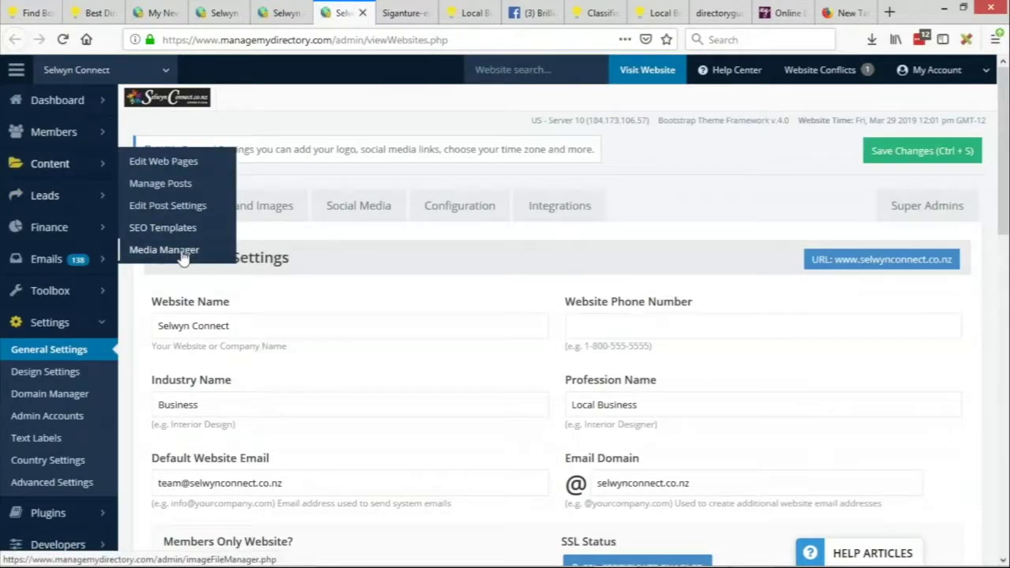
pyautogui.middleClick(189, 248)
pyautogui.click(379, 13)
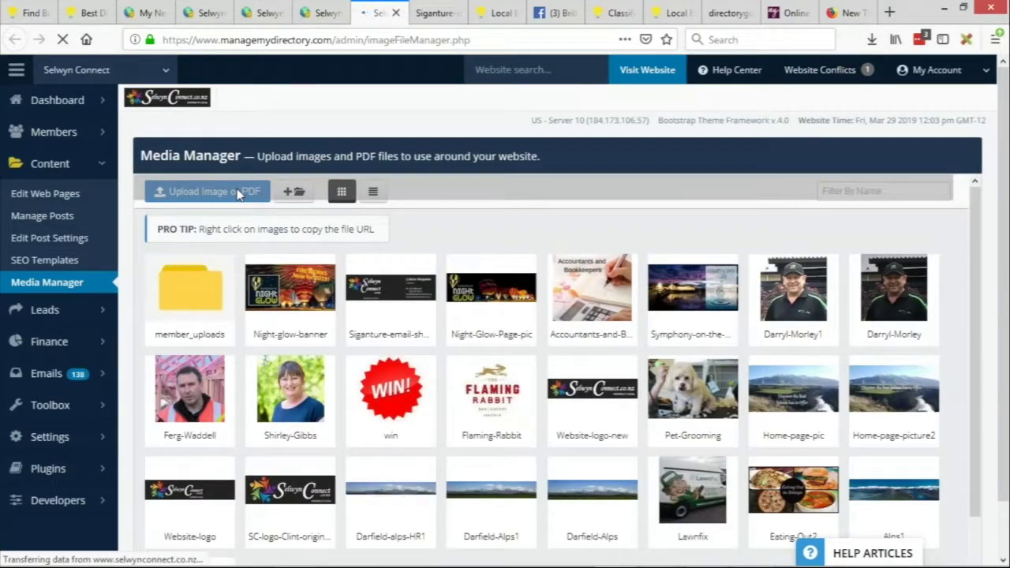
pyautogui.click(206, 192)
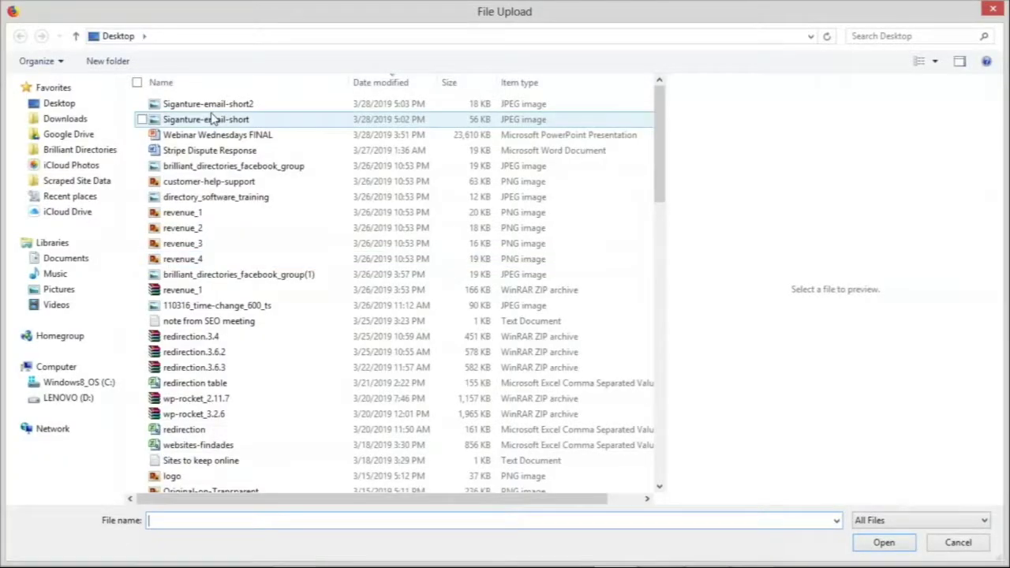
pyautogui.click(214, 104)
pyautogui.doubleClick(213, 103)
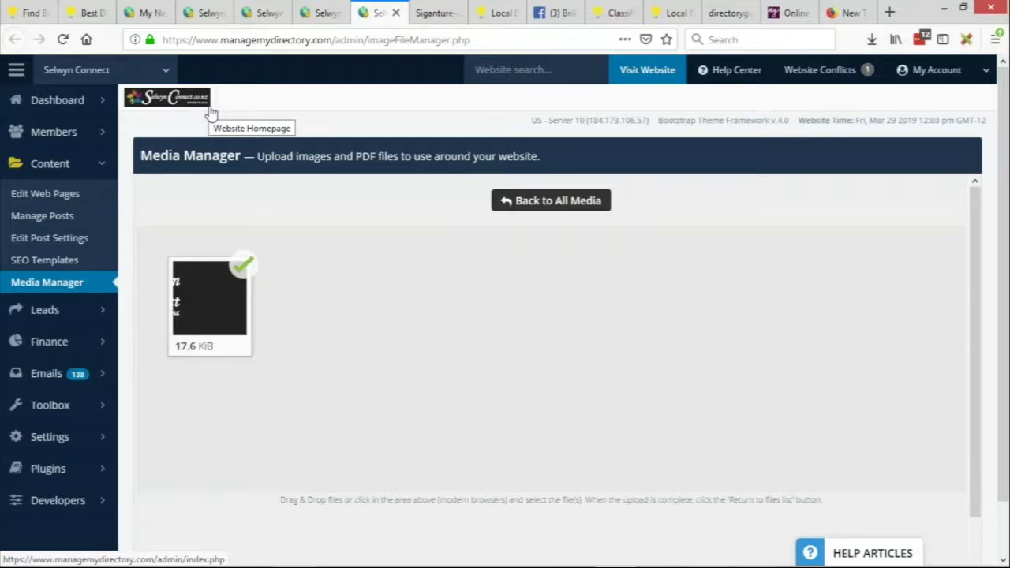
# In the Default Email Signature code, change the img src to Siganture-email-short2.jpg.
pyautogui.click(322, 12)
pyautogui.scroll(-5, 441, 185)
pyautogui.scroll(-1, 643, 436)
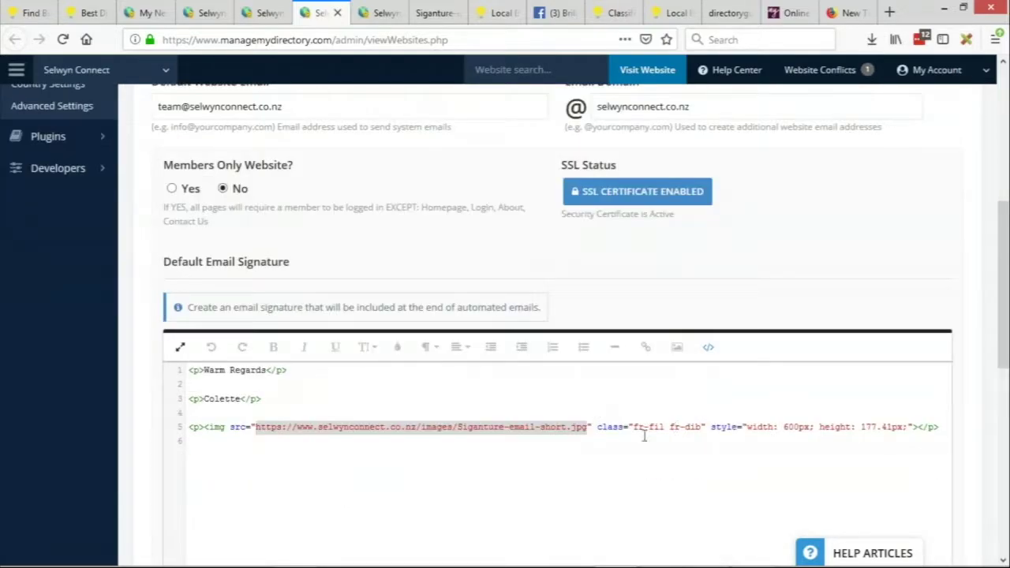
pyautogui.click(367, 394)
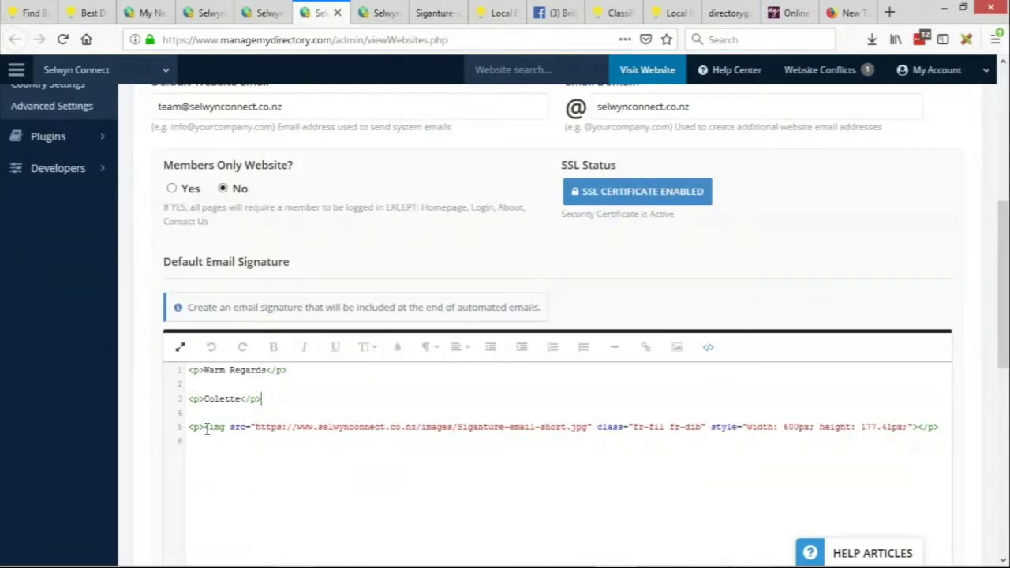
pyautogui.moveTo(204, 427); pyautogui.dragTo(507, 433)
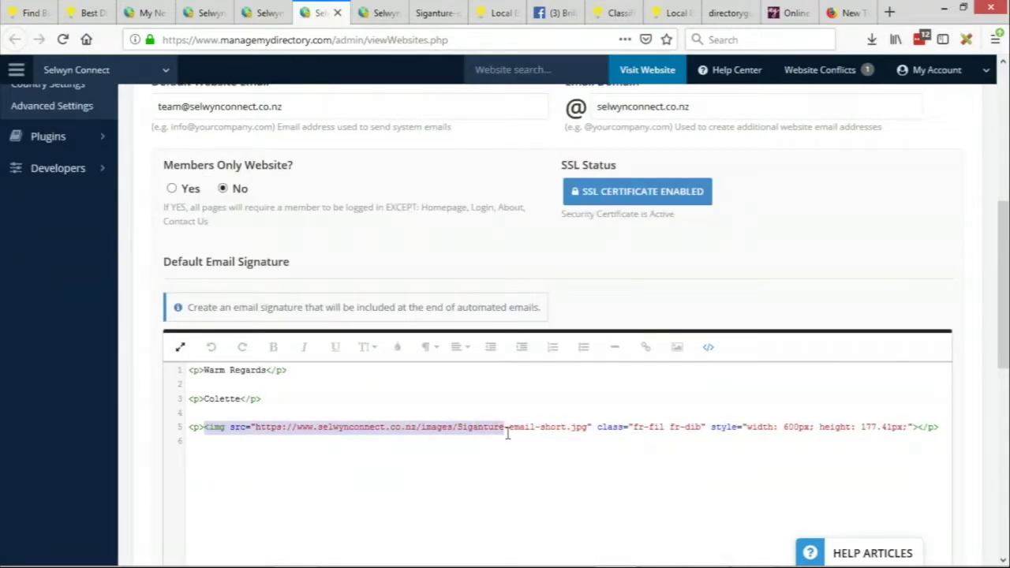
pyautogui.click(566, 427)
pyautogui.write('2')
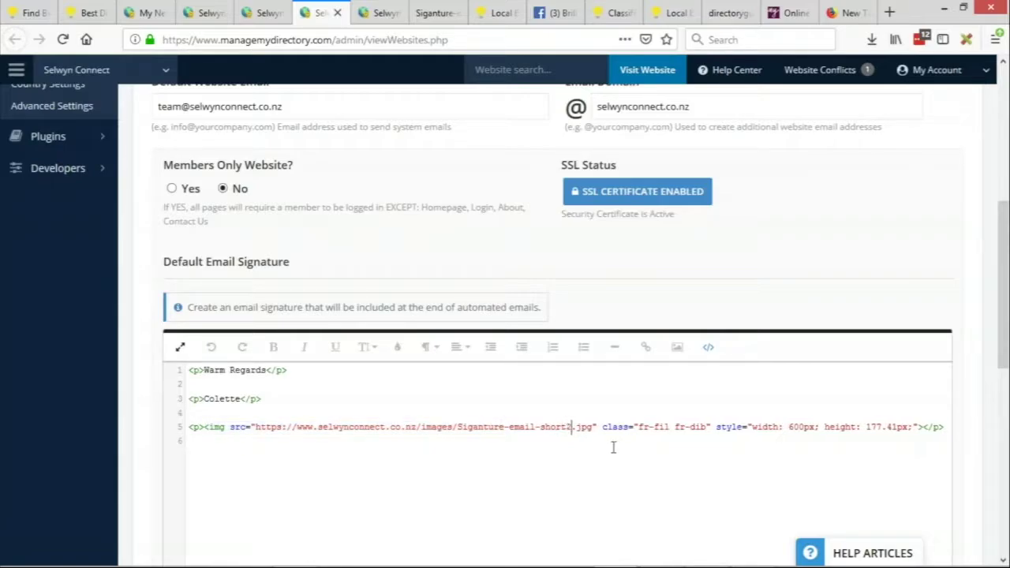
# Return to the visual editor and confirm the Selwyn Connect signature image displays.
pyautogui.click(707, 347)
pyautogui.scroll(-3, 599, 354)
pyautogui.rightClick(391, 369)
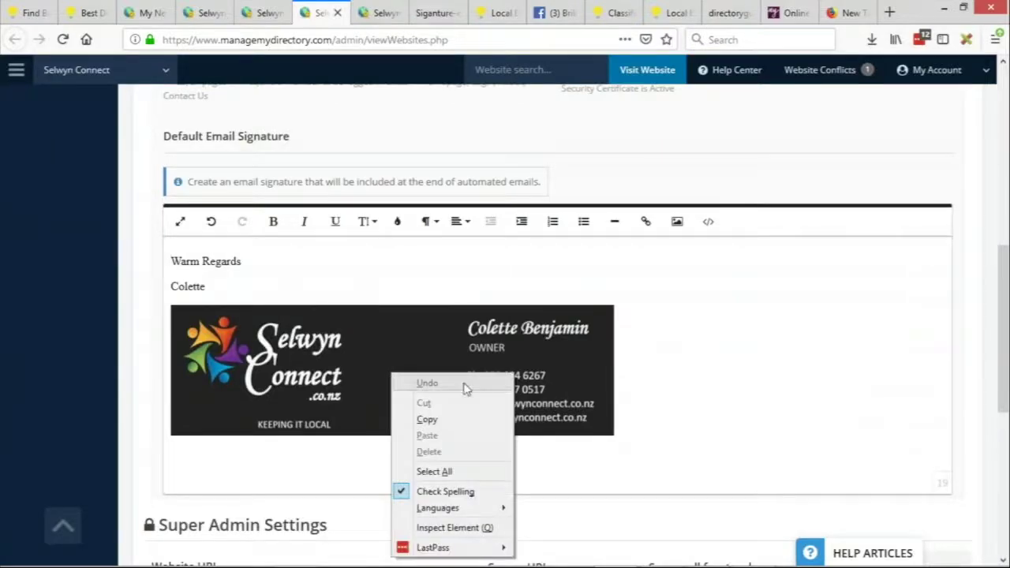
pyautogui.click(254, 294)
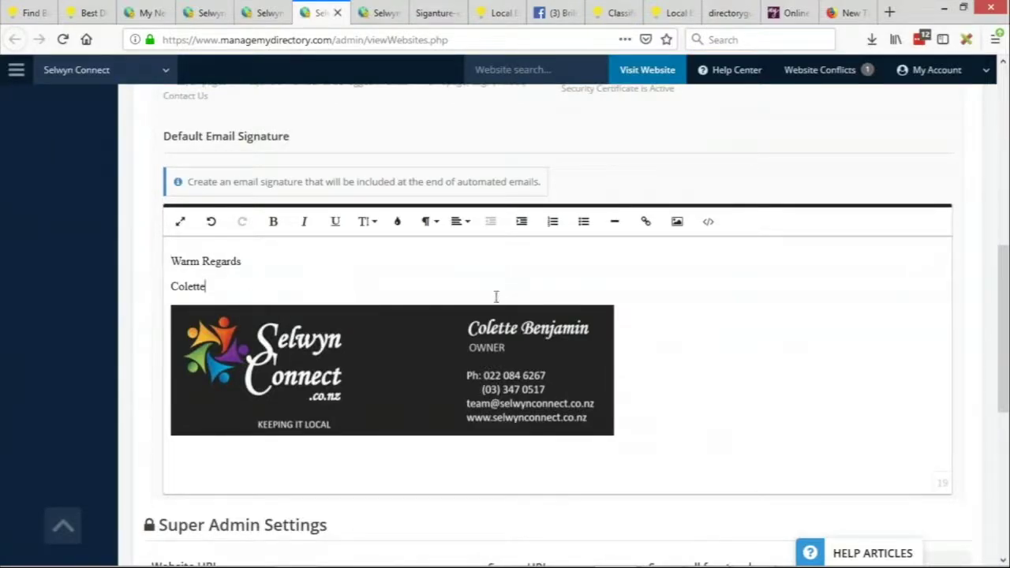
pyautogui.scroll(15, 521, 253)
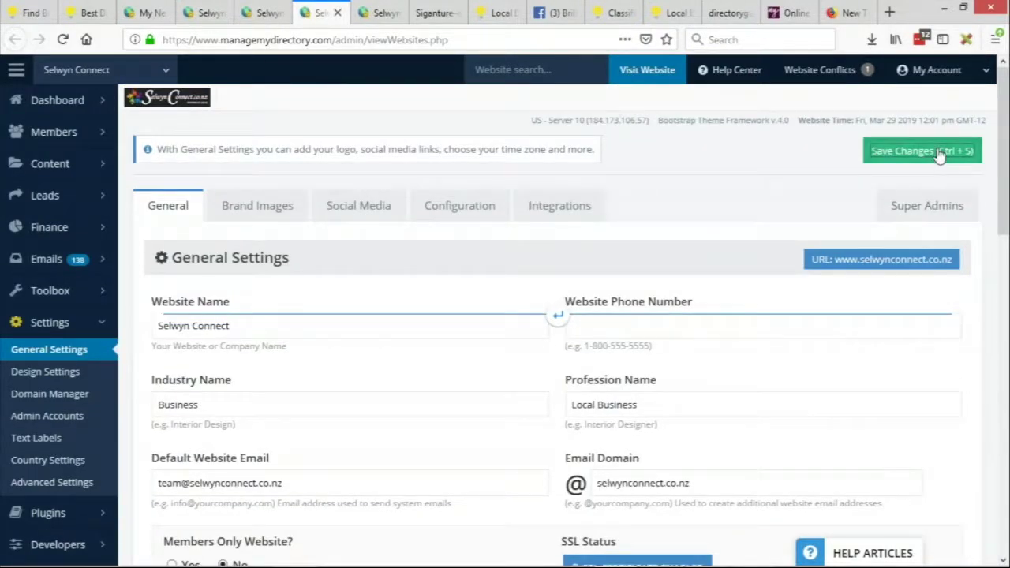
# Save General Settings and start a test send of the Happy Birthday Selwyn Connect! template.
pyautogui.click(921, 151)
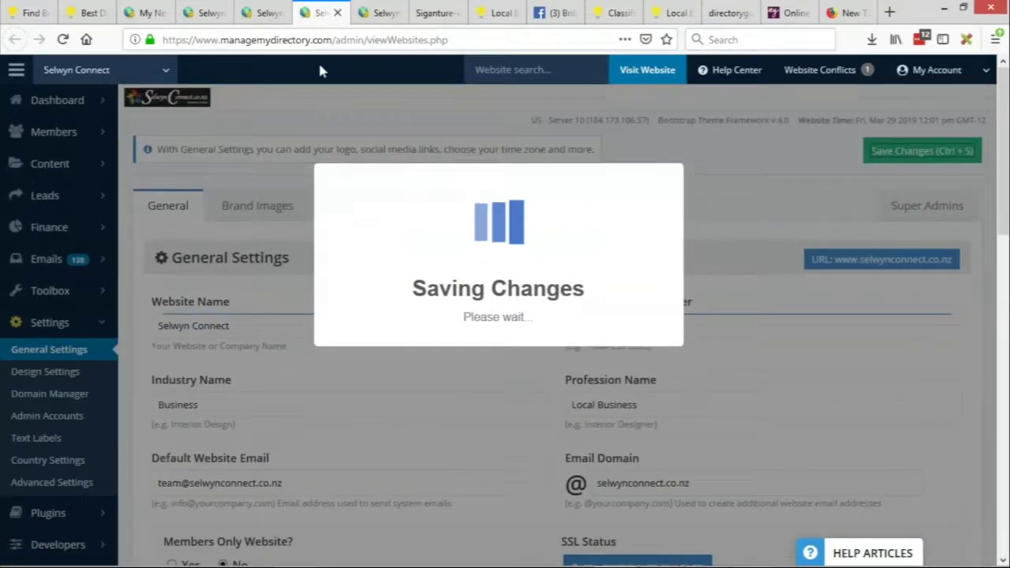
pyautogui.click(262, 13)
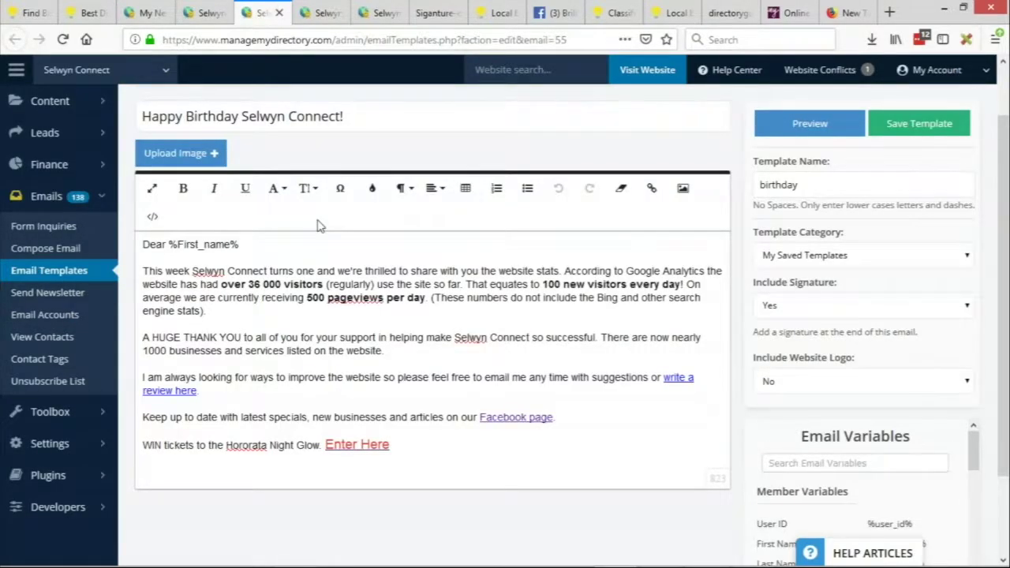
pyautogui.scroll(2, 319, 226)
pyautogui.click(150, 130)
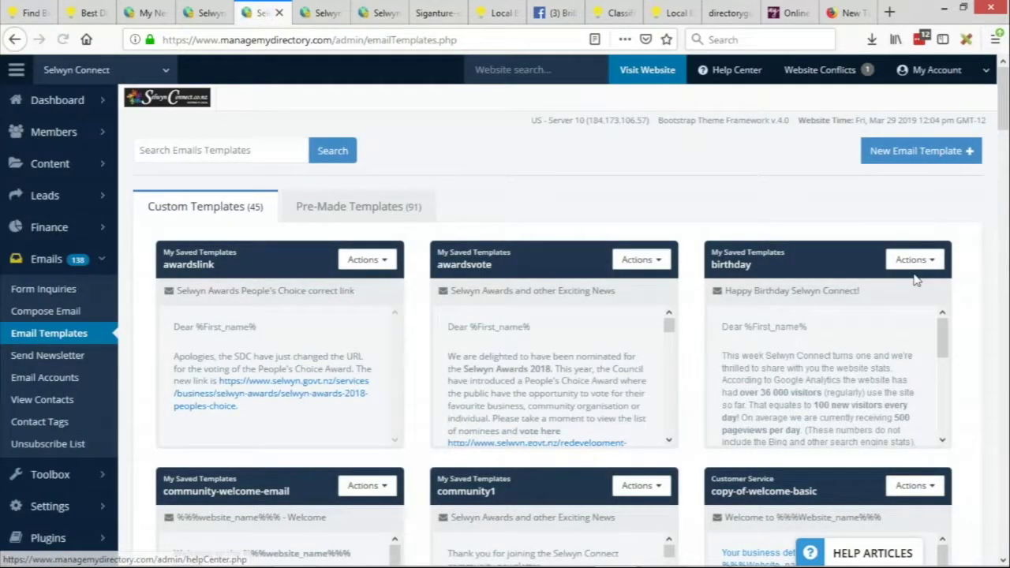
pyautogui.click(914, 260)
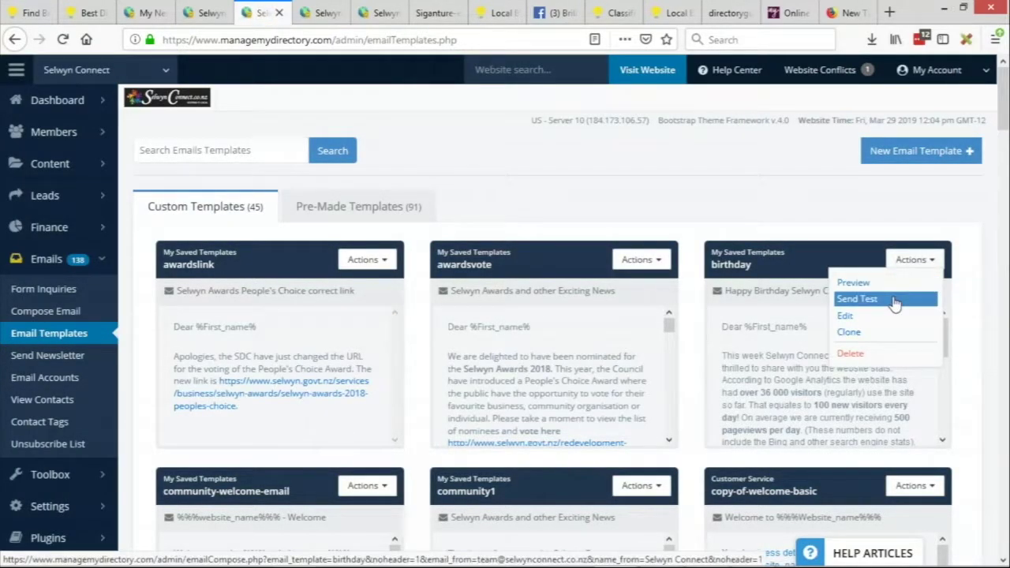
pyautogui.click(894, 304)
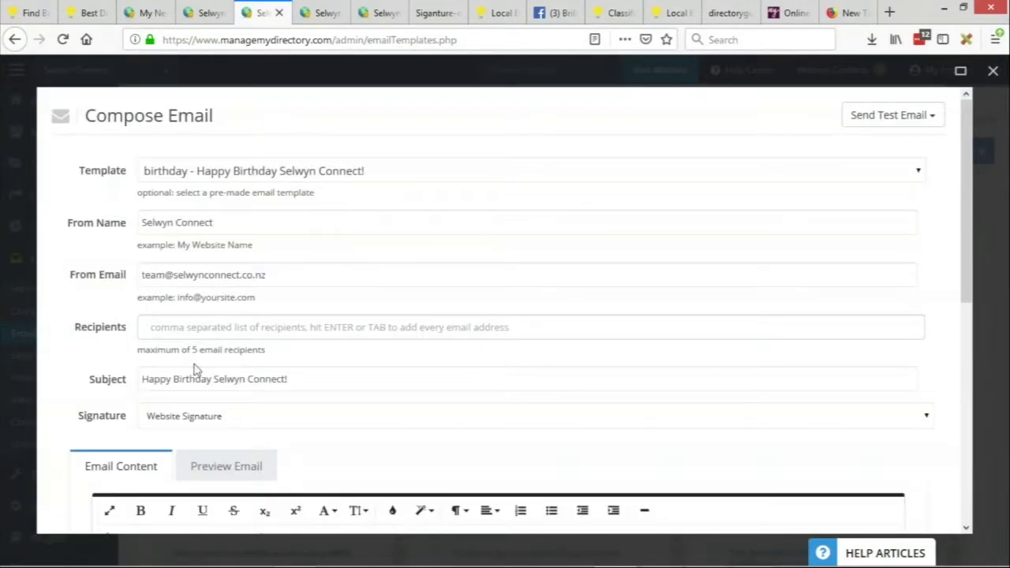
# Enter the test recipient's e-mail address and scroll down to the signature image.
pyautogui.click(183, 327)
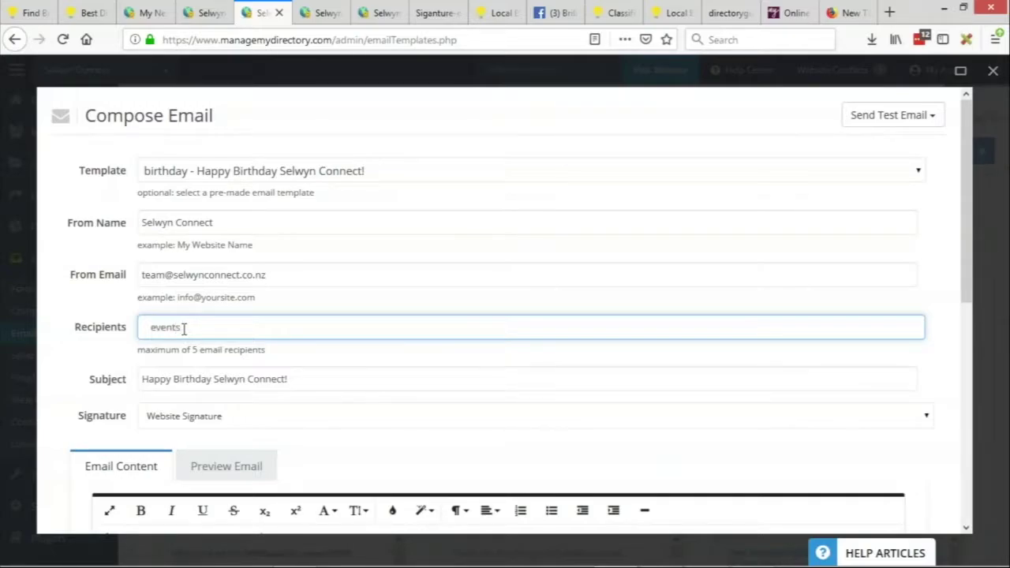
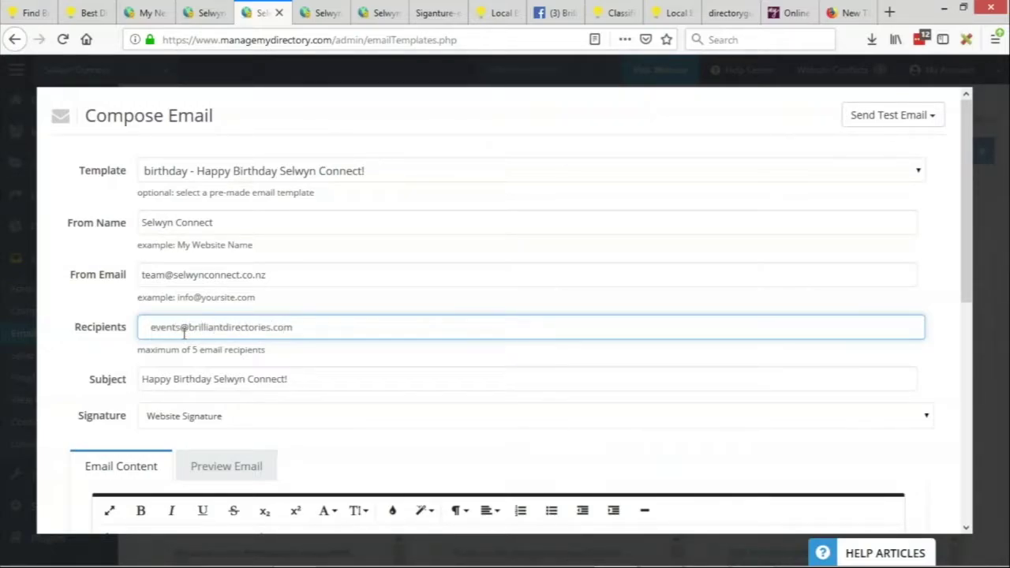
pyautogui.scroll(-3, 211, 292)
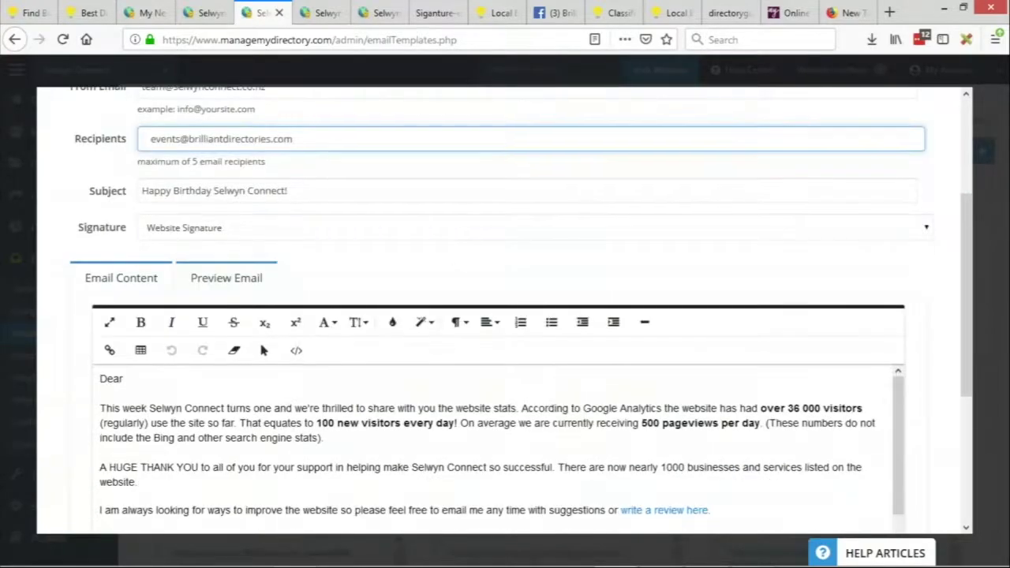
pyautogui.scroll(-3, 330, 215)
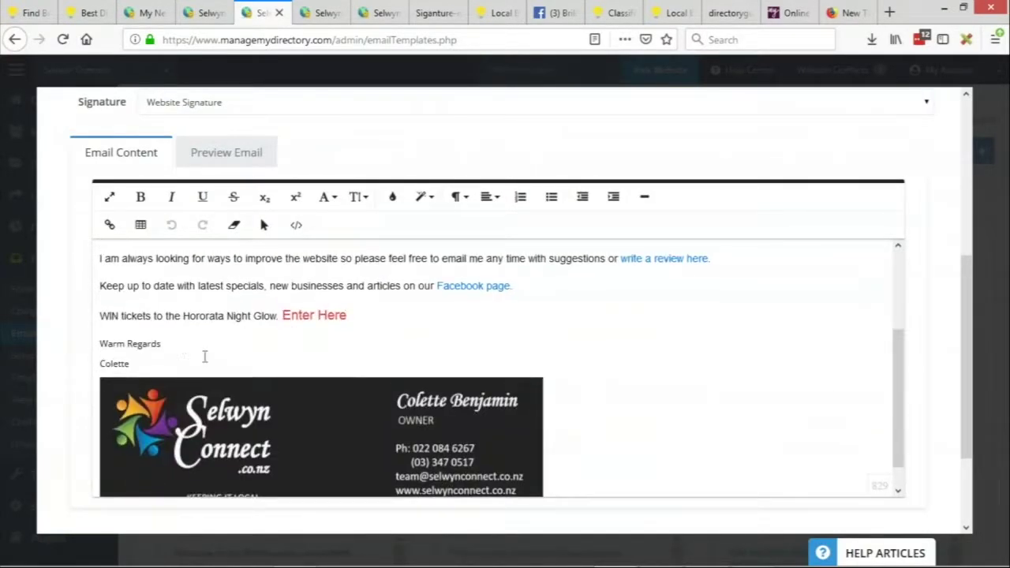
pyautogui.scroll(-1, 205, 354)
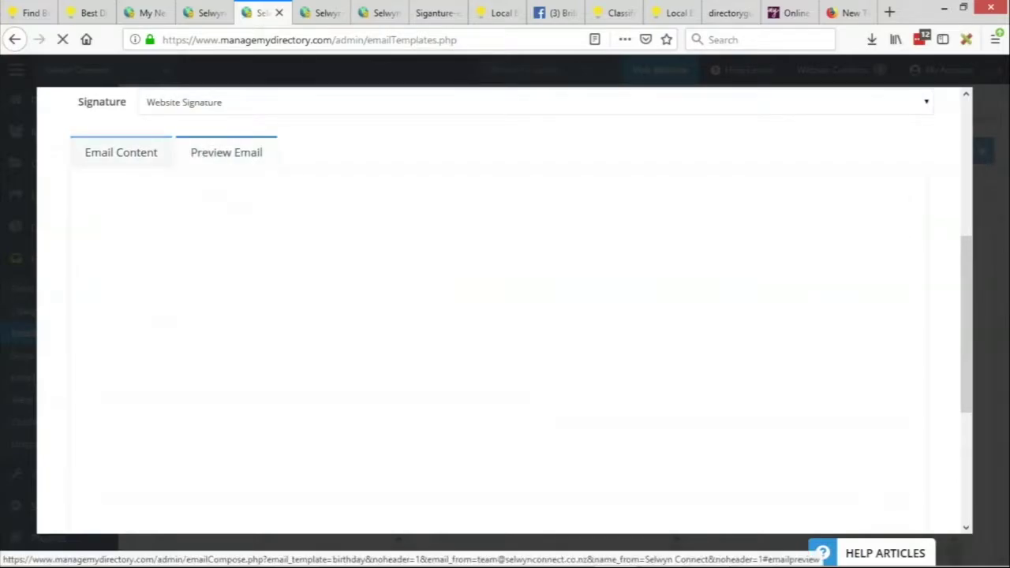
# Preview the email and check the signature image's file via View Image Info.
pyautogui.click(227, 152)
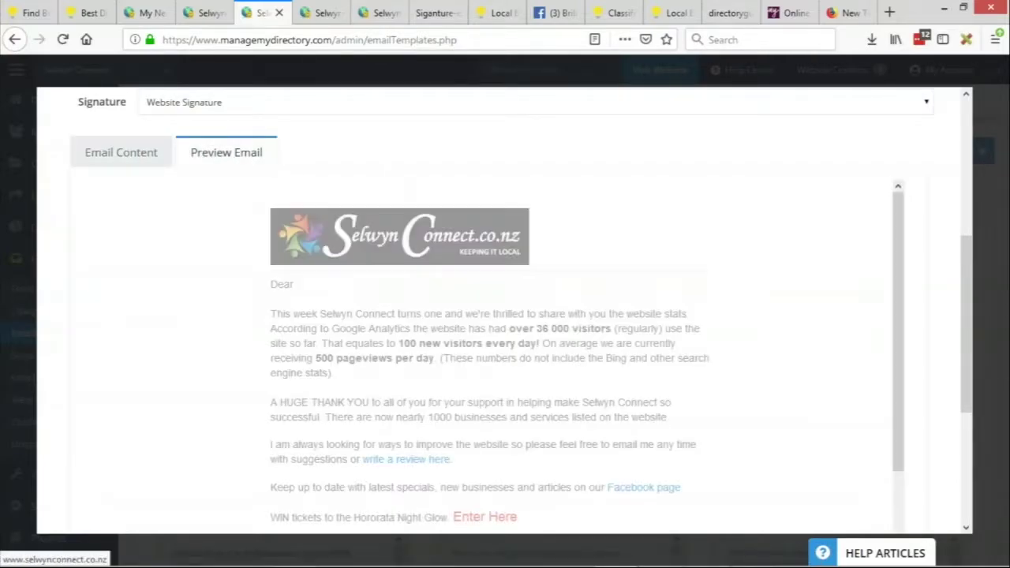
pyautogui.scroll(-5, 424, 323)
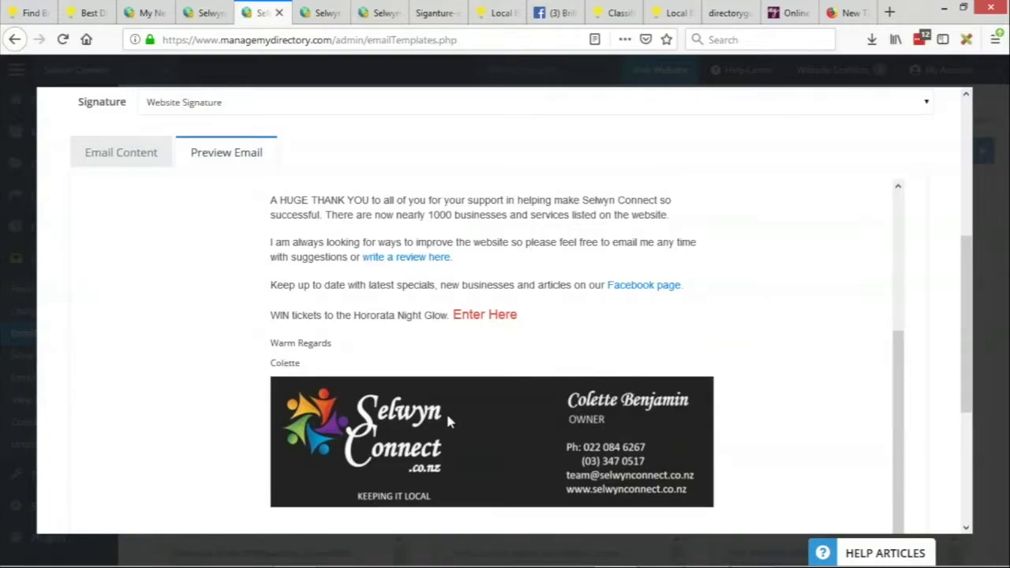
pyautogui.scroll(-1, 653, 402)
pyautogui.rightClick(382, 355)
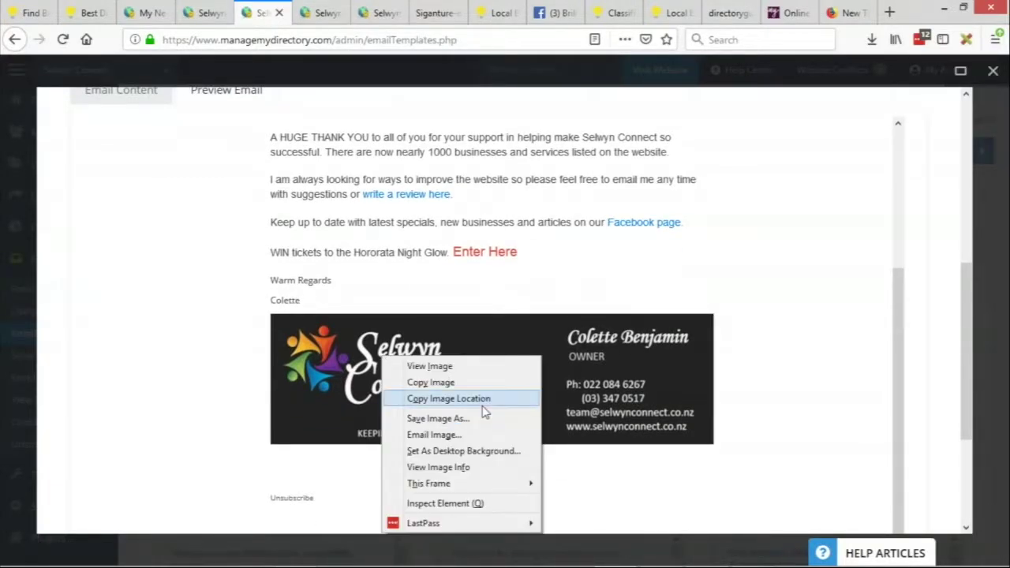
pyautogui.click(441, 467)
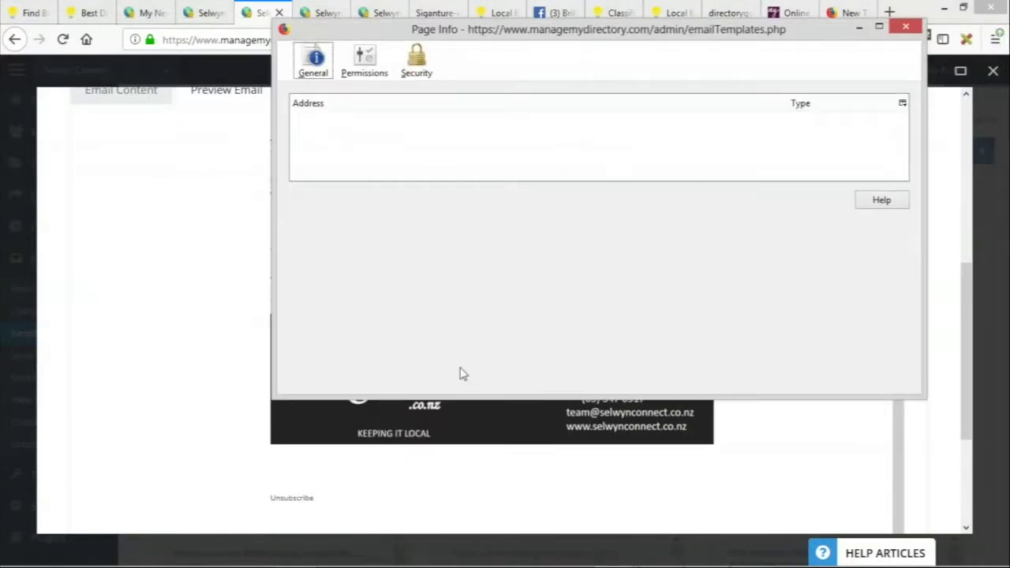
pyautogui.click(905, 27)
pyautogui.hotkey('alt', 'Tab')
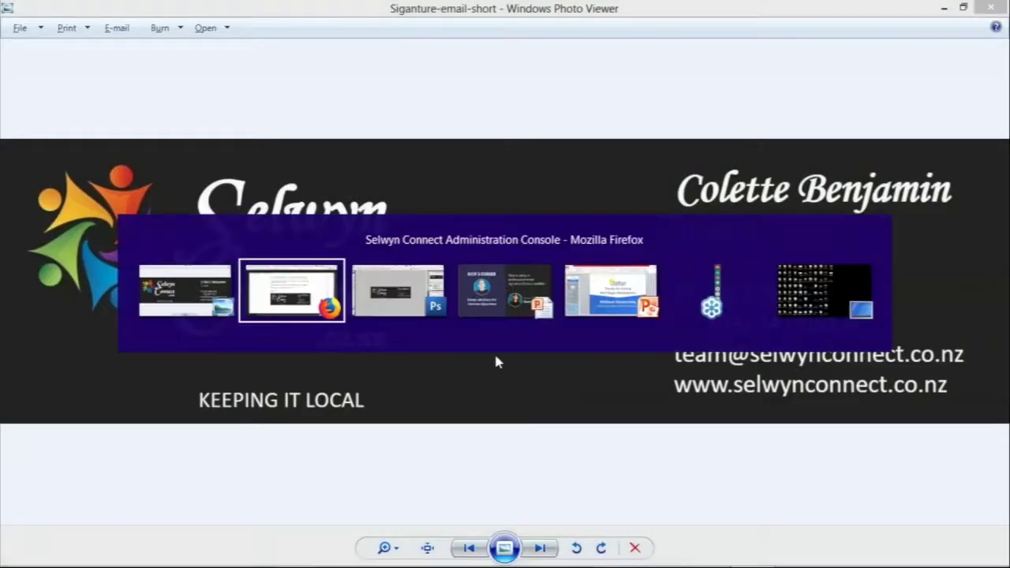
pyautogui.click(304, 322)
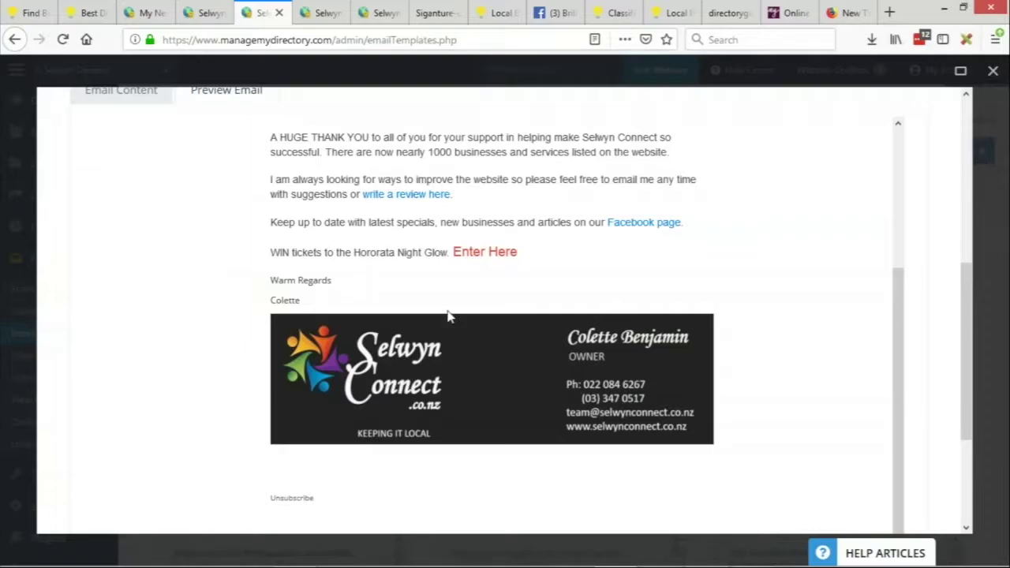
pyautogui.scroll(10, 448, 316)
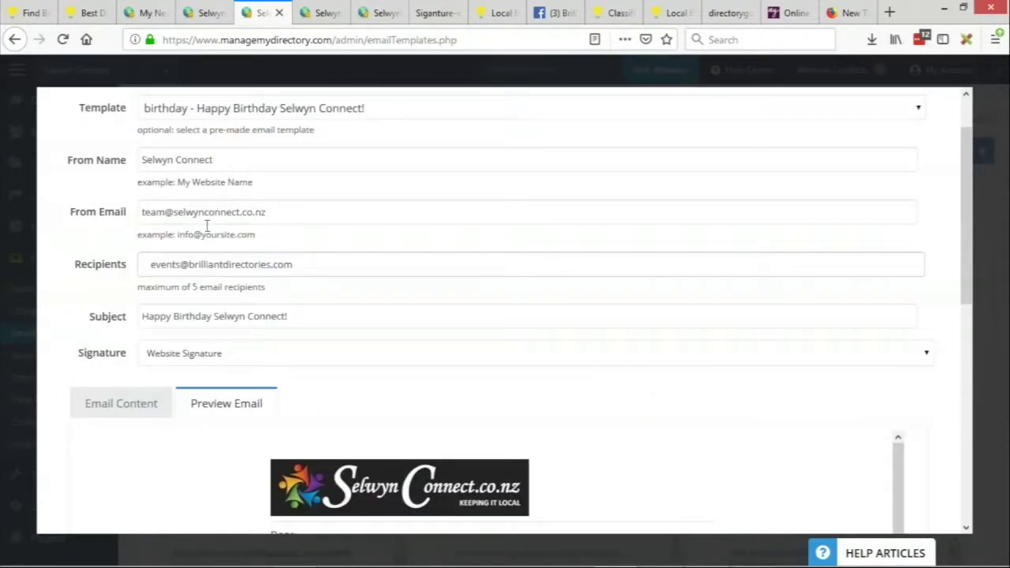
pyautogui.scroll(-10, 469, 243)
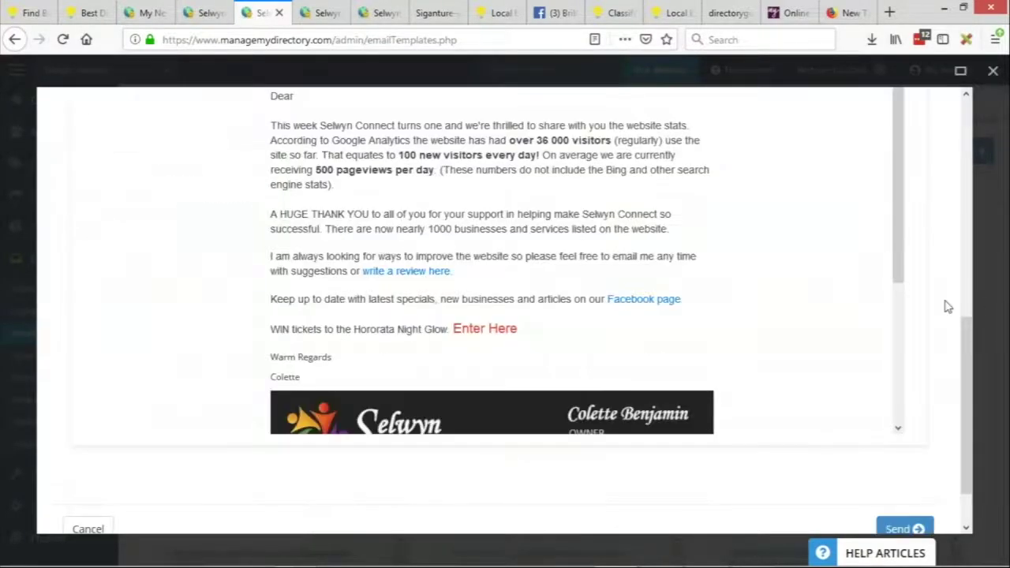
pyautogui.scroll(-2, 947, 307)
# Dismiss the missing-address warning, confirm the recipient tag, and send the test email.
pyautogui.click(912, 466)
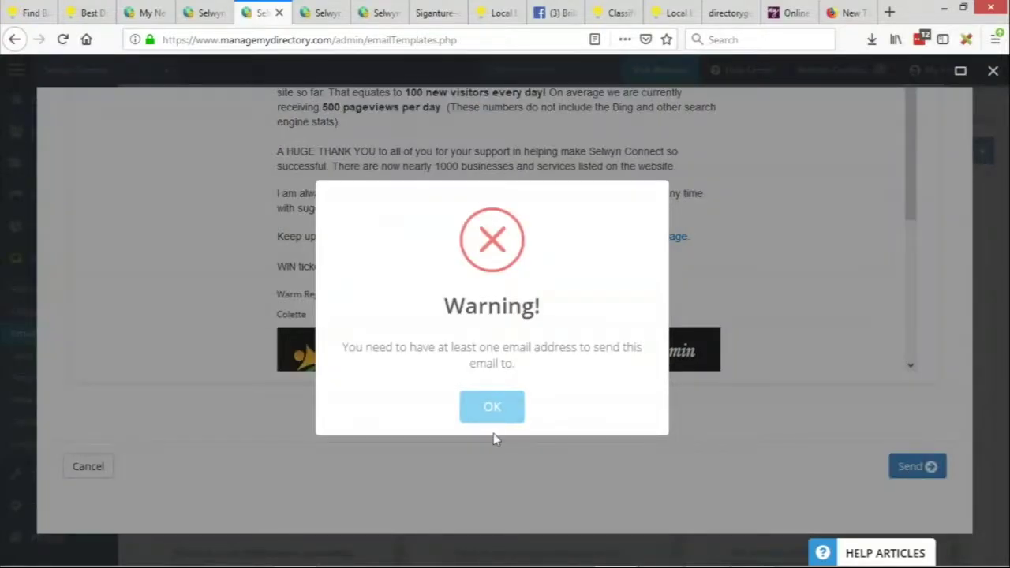
pyautogui.press('Return')
pyautogui.scroll(5, 334, 342)
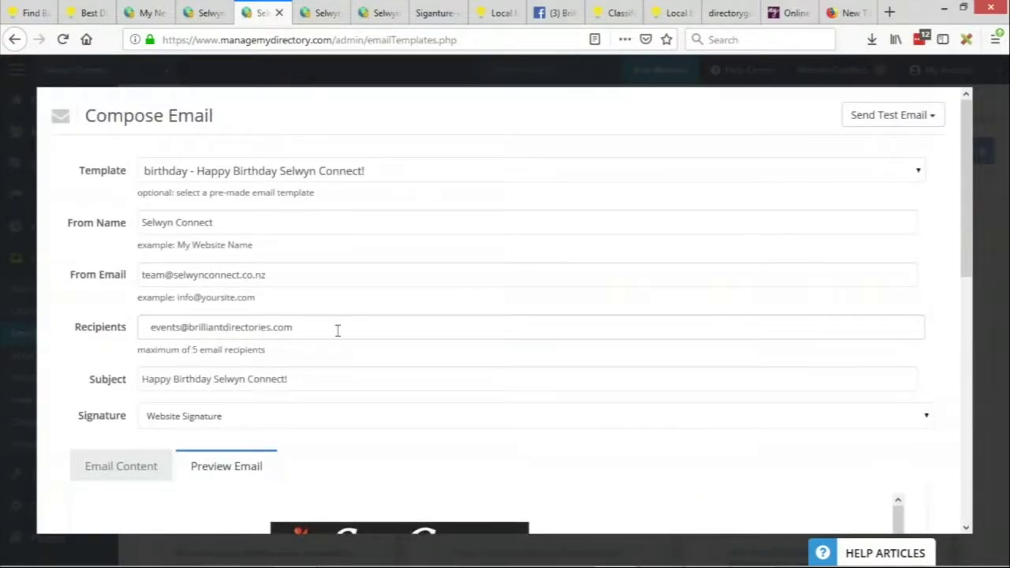
pyautogui.click(337, 329)
pyautogui.scroll(-4, 921, 354)
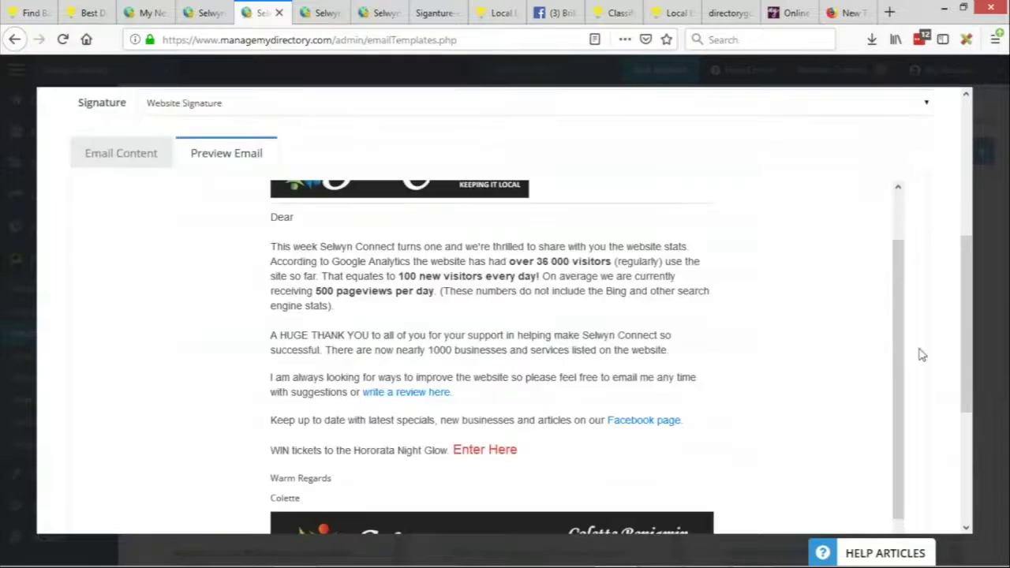
pyautogui.scroll(-5, 921, 355)
pyautogui.click(903, 527)
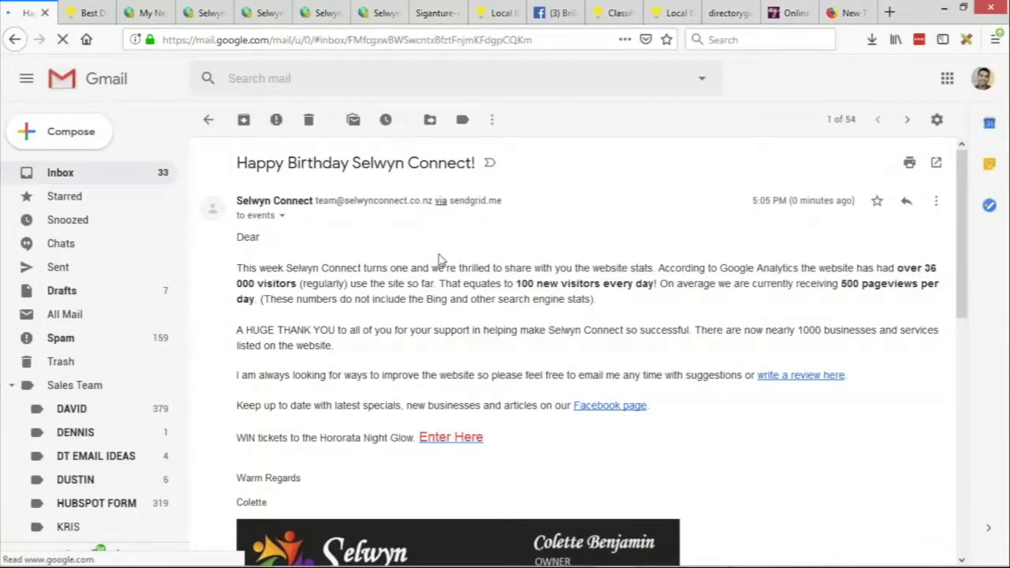
# Scroll the received Happy Birthday email in Gmail to inspect the resized signature image.
pyautogui.scroll(-3, 505, 264)
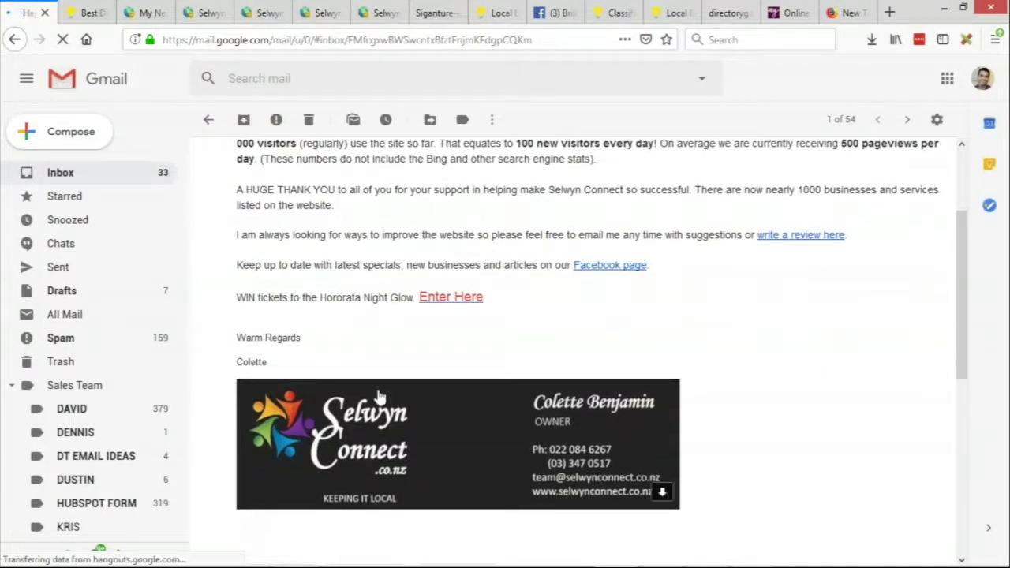
pyautogui.scroll(-1, 378, 394)
pyautogui.scroll(4, 609, 390)
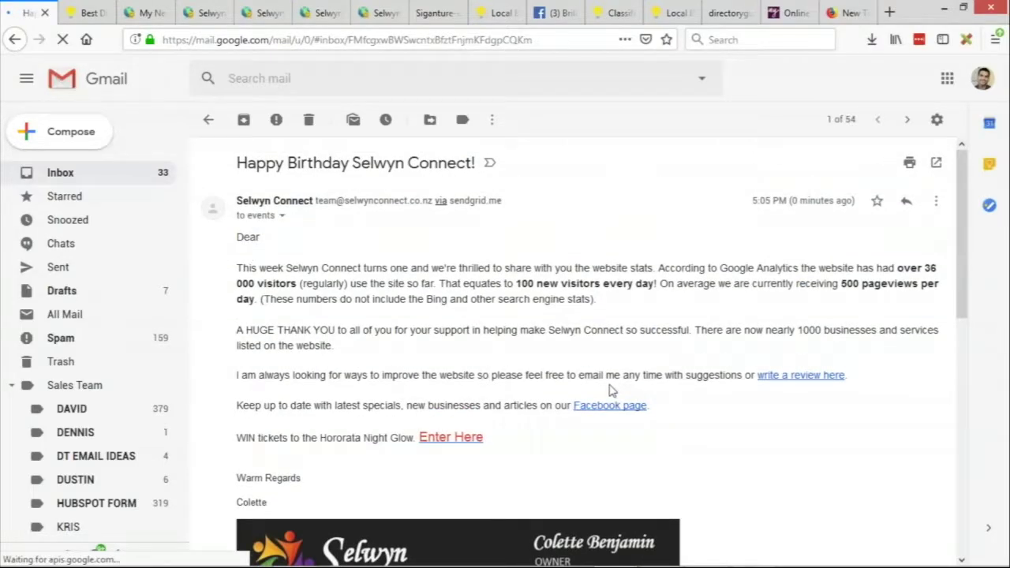
pyautogui.scroll(-2, 289, 230)
pyautogui.scroll(2, 288, 229)
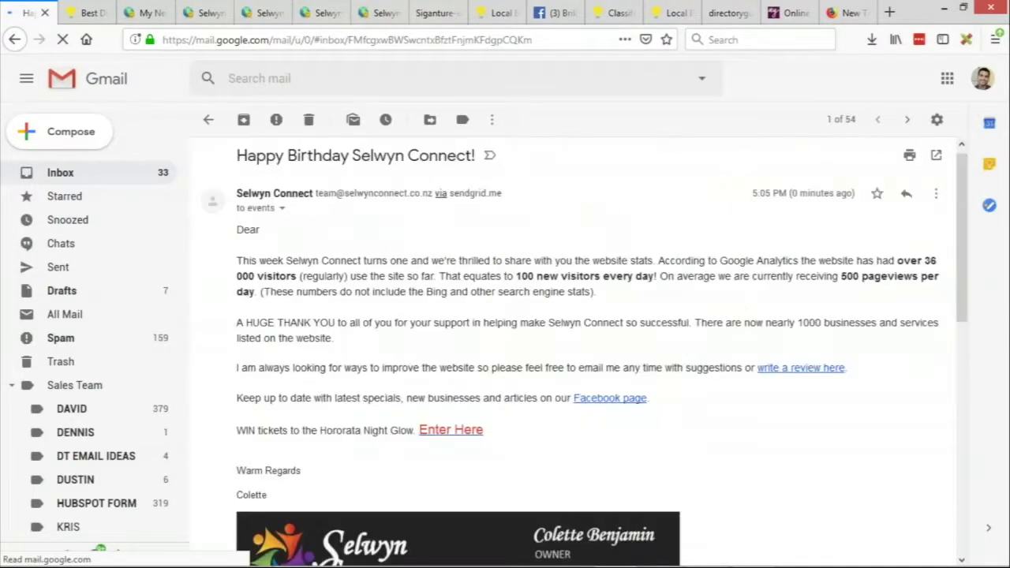
pyautogui.scroll(-3, 370, 164)
pyautogui.scroll(3, 370, 165)
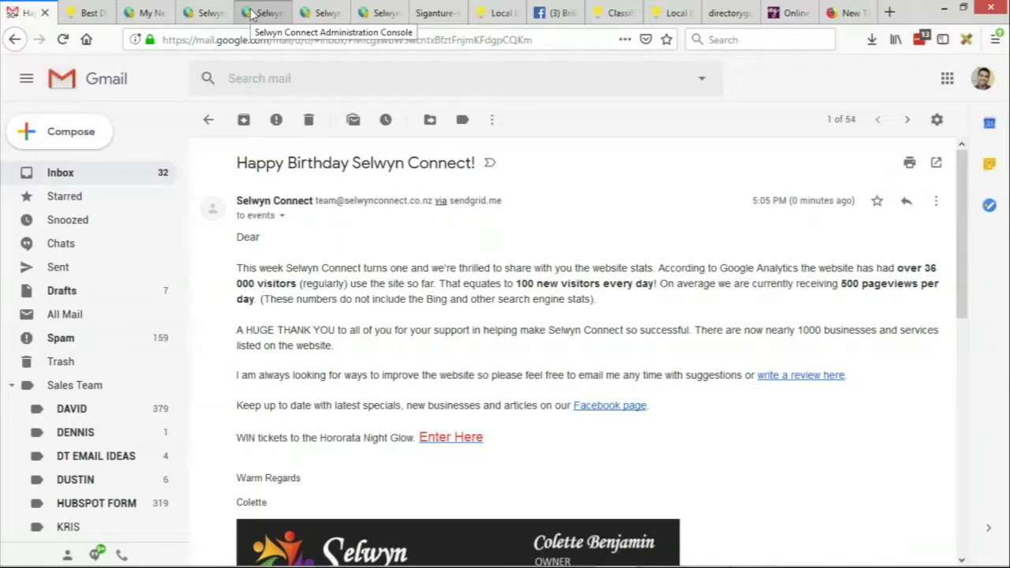
pyautogui.scroll(-3, 534, 439)
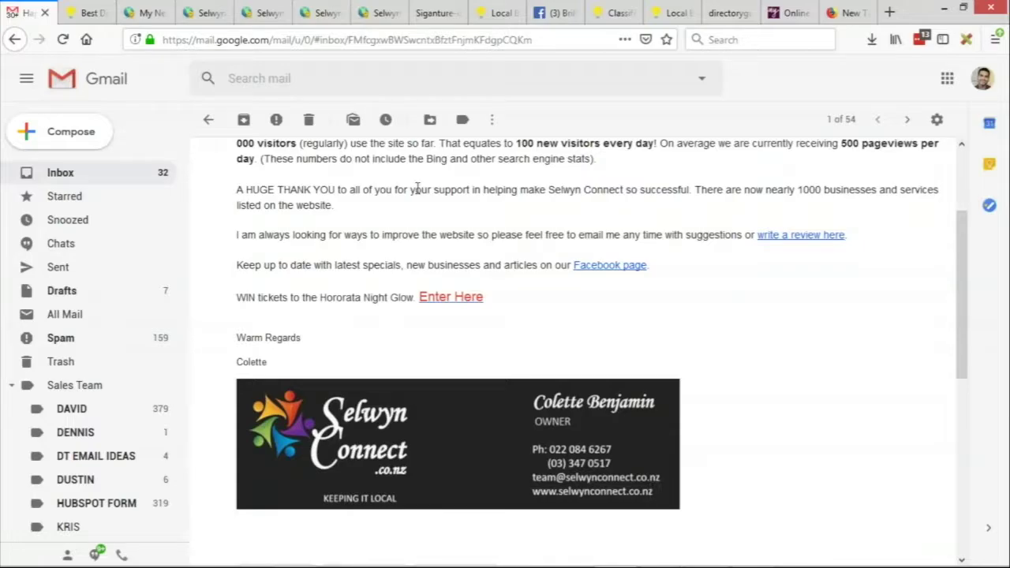
# Glance at the email templates admin page, return to Gmail, then switch to the PowerPoint slideshow.
pyautogui.click(266, 13)
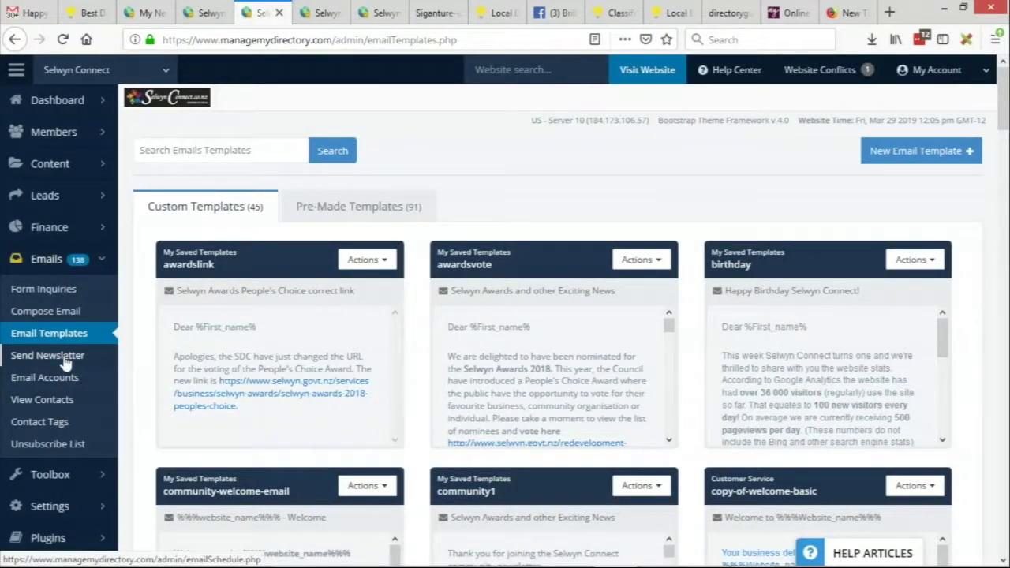
pyautogui.click(28, 13)
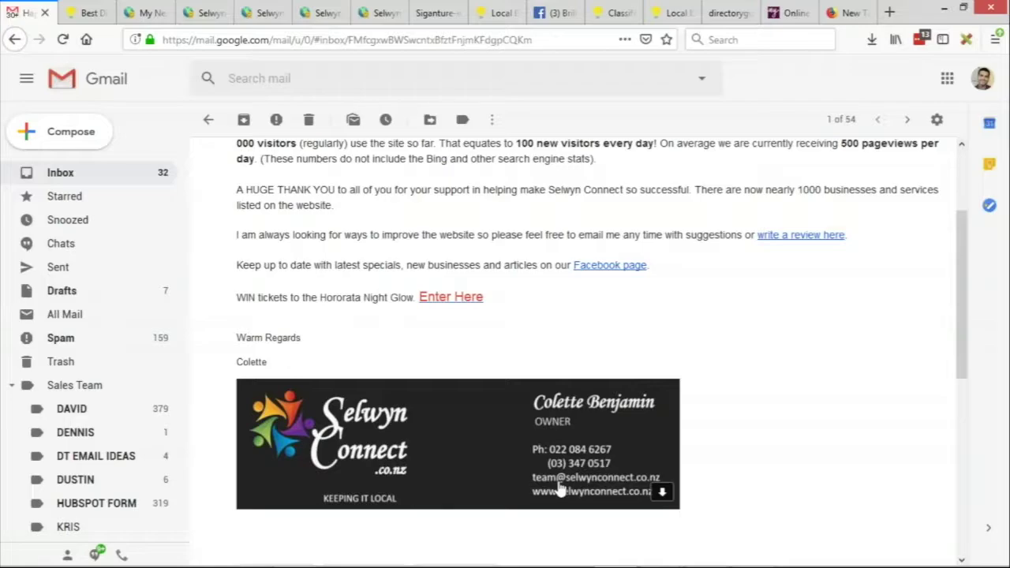
pyautogui.scroll(3, 514, 412)
pyautogui.scroll(3, 584, 355)
pyautogui.hotkey('alt', 'Tab')
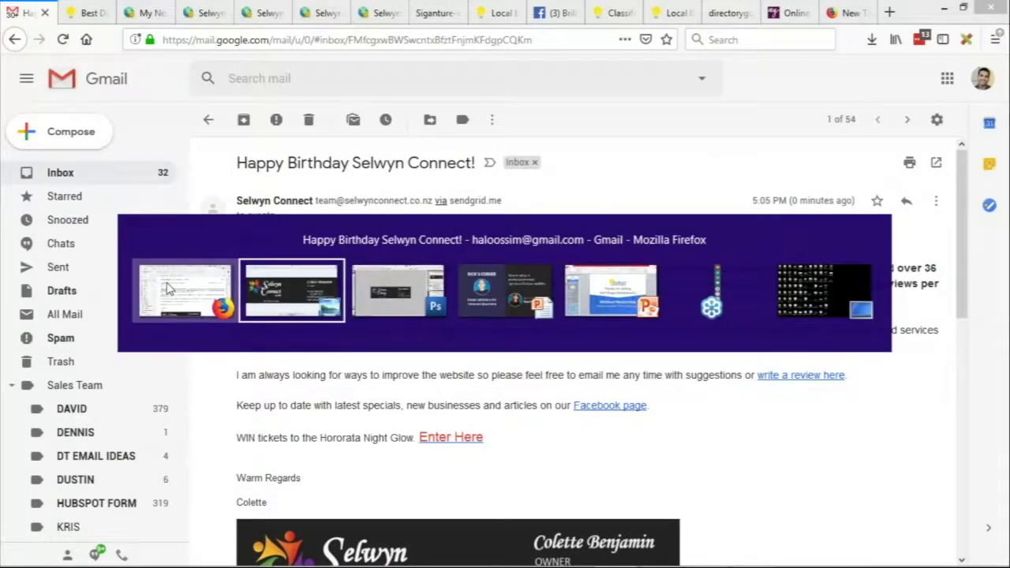
pyautogui.hotkey('alt', 'Tab')
pyautogui.hotkey('alt', 'Tab')
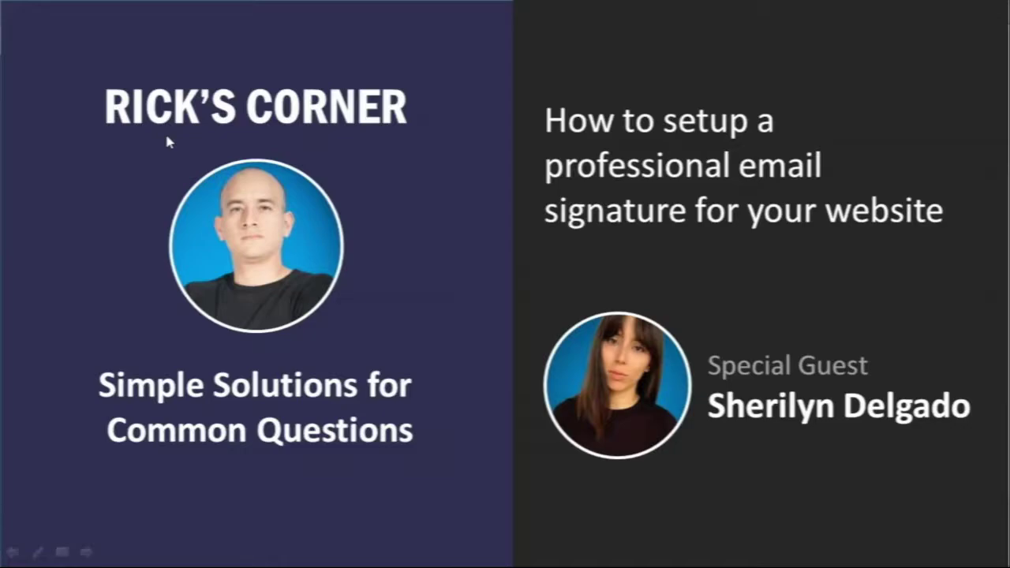